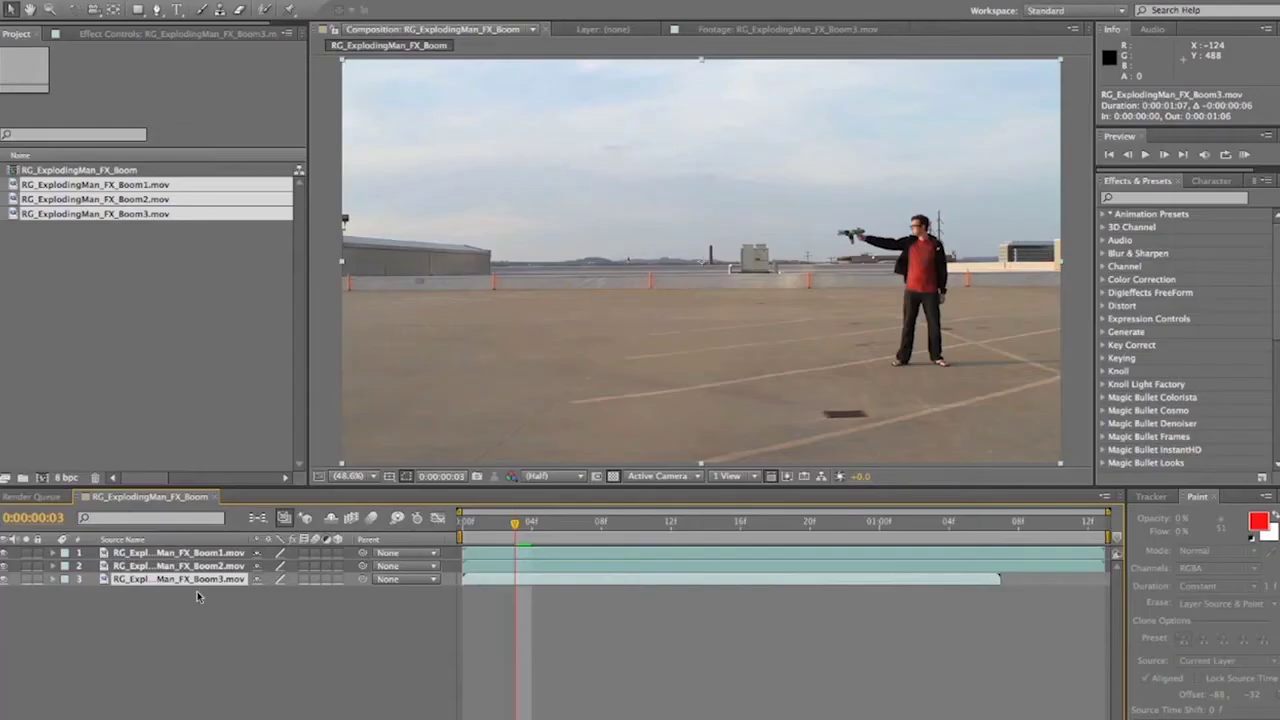
Shift the RG_ExplodingMan_FX_Boom3.mov layer later in the timeline so that it starts at frame 6
click(127, 556)
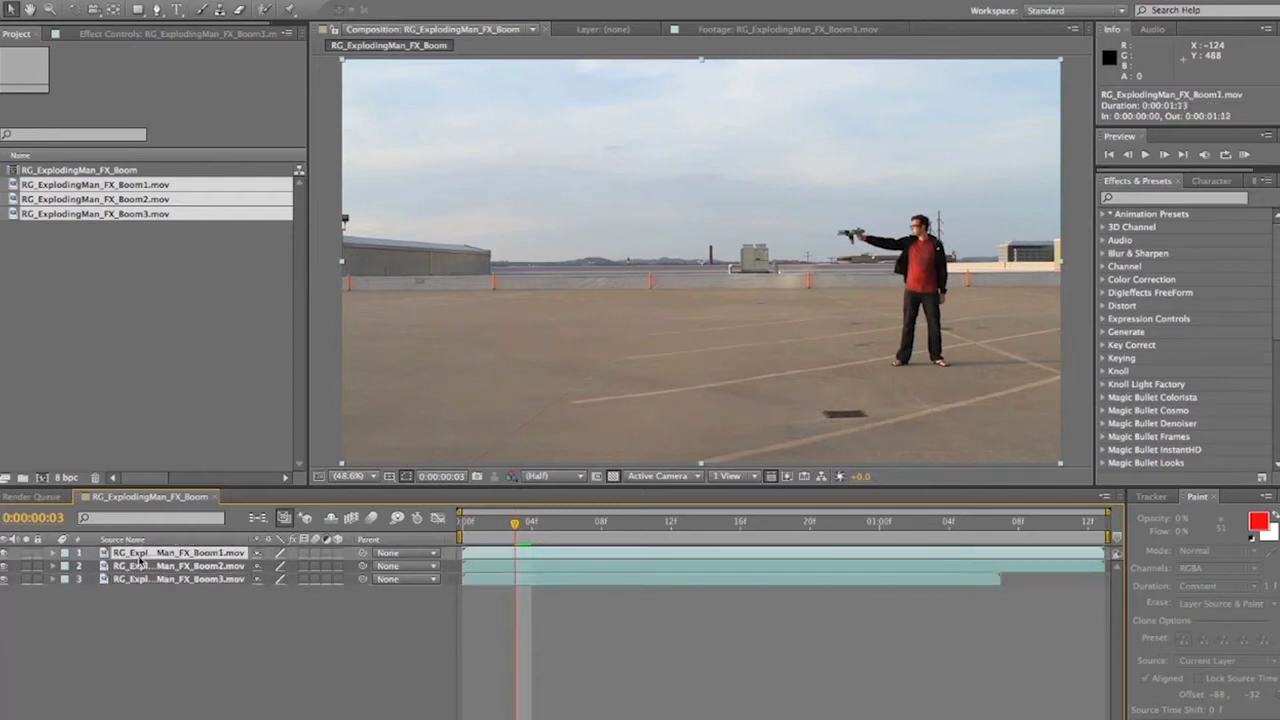
click(5, 553)
double_click(158, 580)
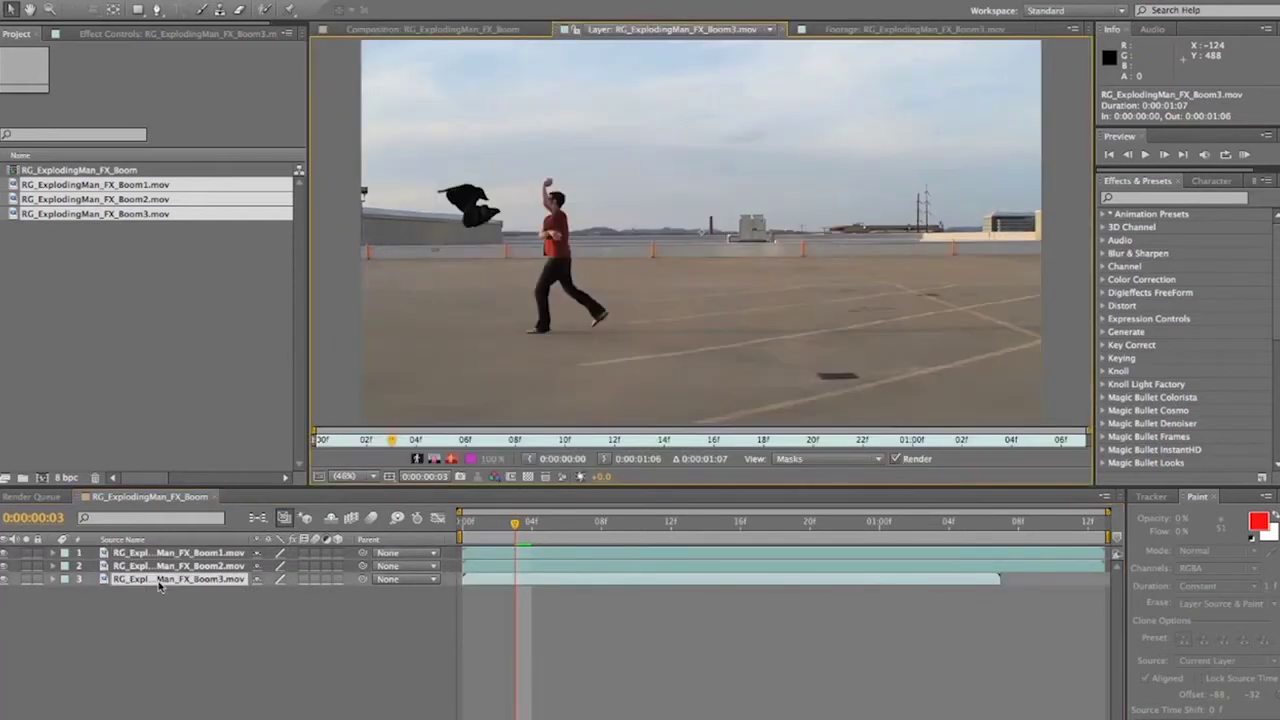
click(430, 29)
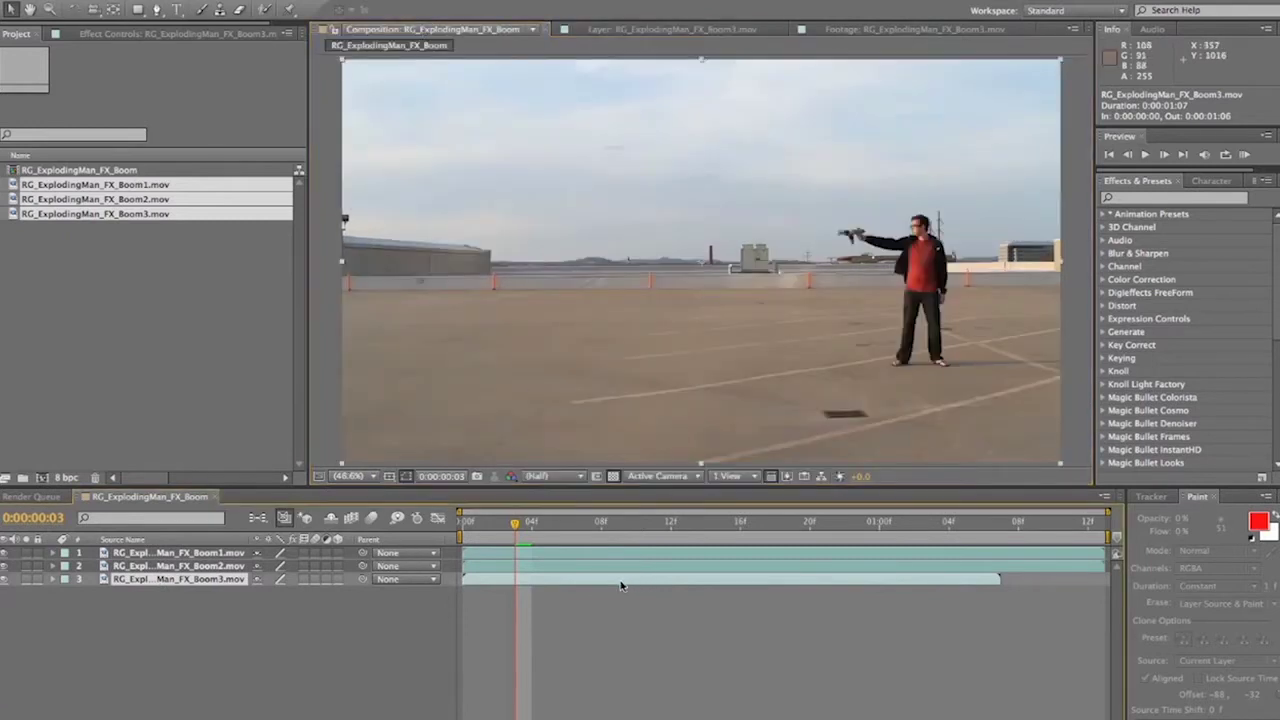
drag(533, 530, 497, 530)
drag(617, 583, 720, 583)
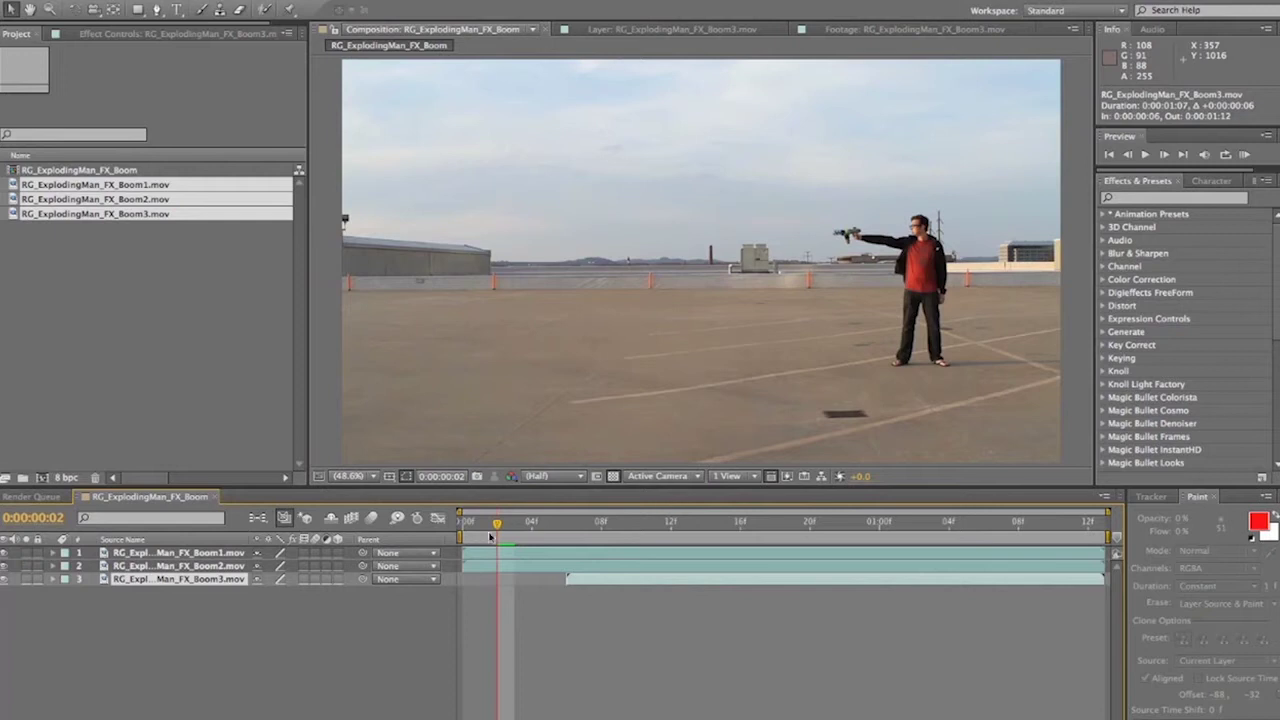
Place the RG_ExplodingMan_FX_Boom2.mov layer above Boom1.mov and duplicate it as a top layer named Shadow
click(236, 624)
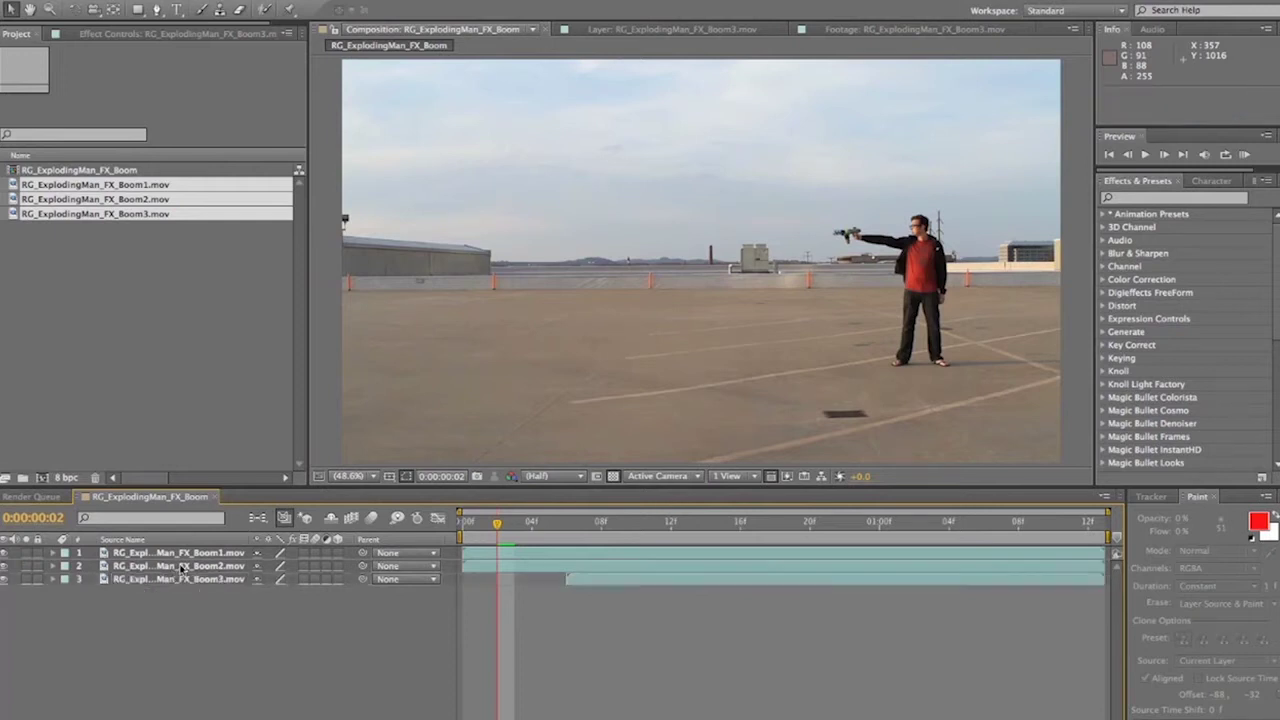
drag(181, 566, 184, 548)
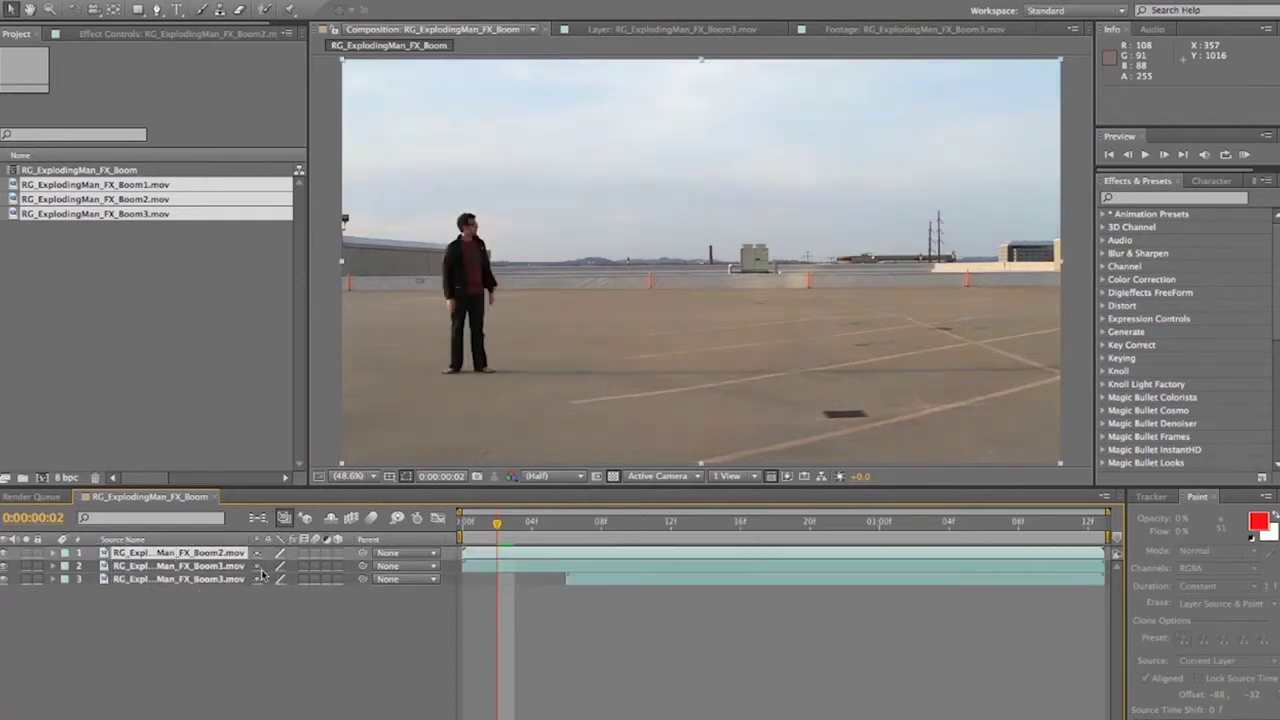
click(245, 622)
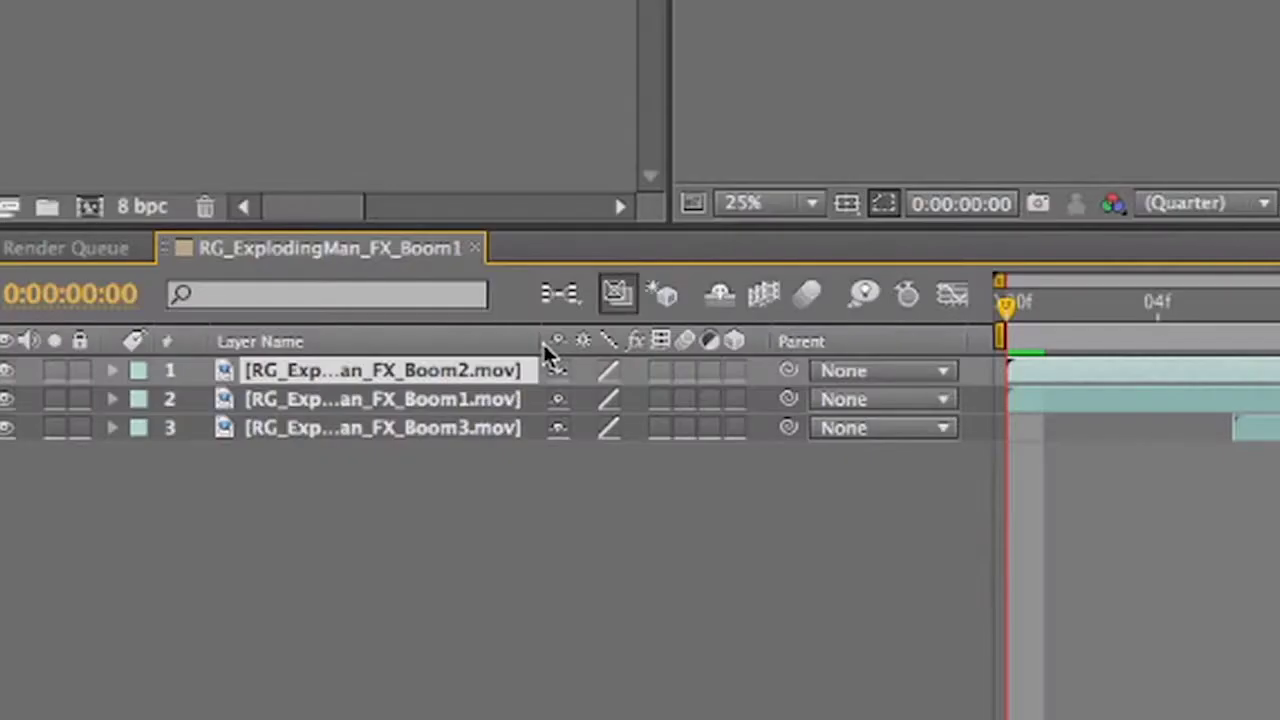
key(ctrl+d)
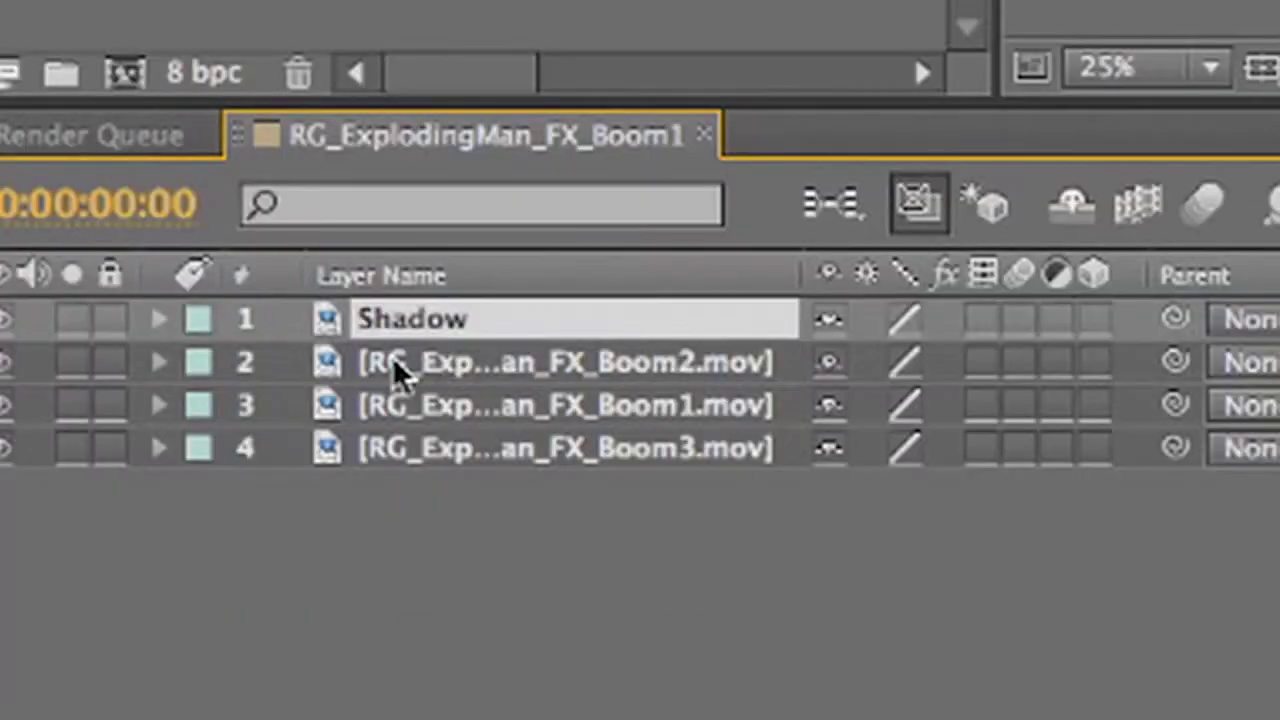
Isolate the standing man in the RG_ExplodingMan_FX_Boom2.mov layer with the Roto Brush, propagate the selection through the clip and freeze it
double_click(413, 360)
key(period)
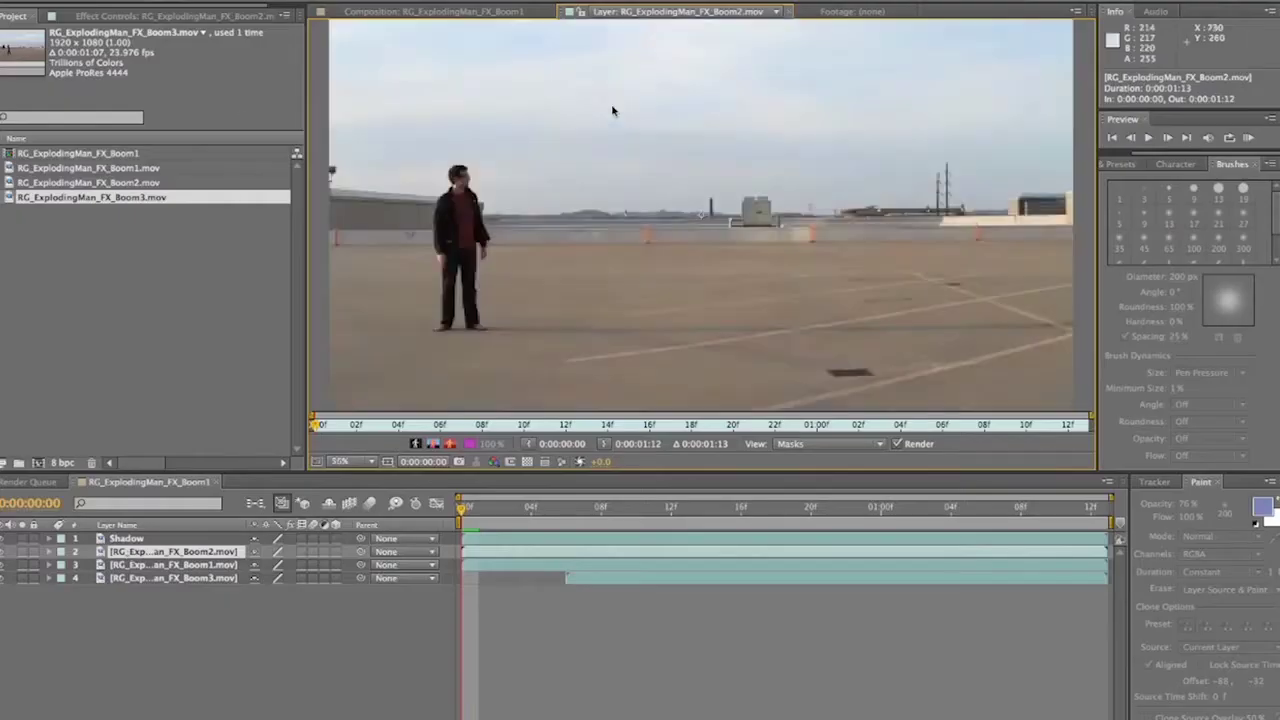
key(period)
drag(400, 316, 742, 245)
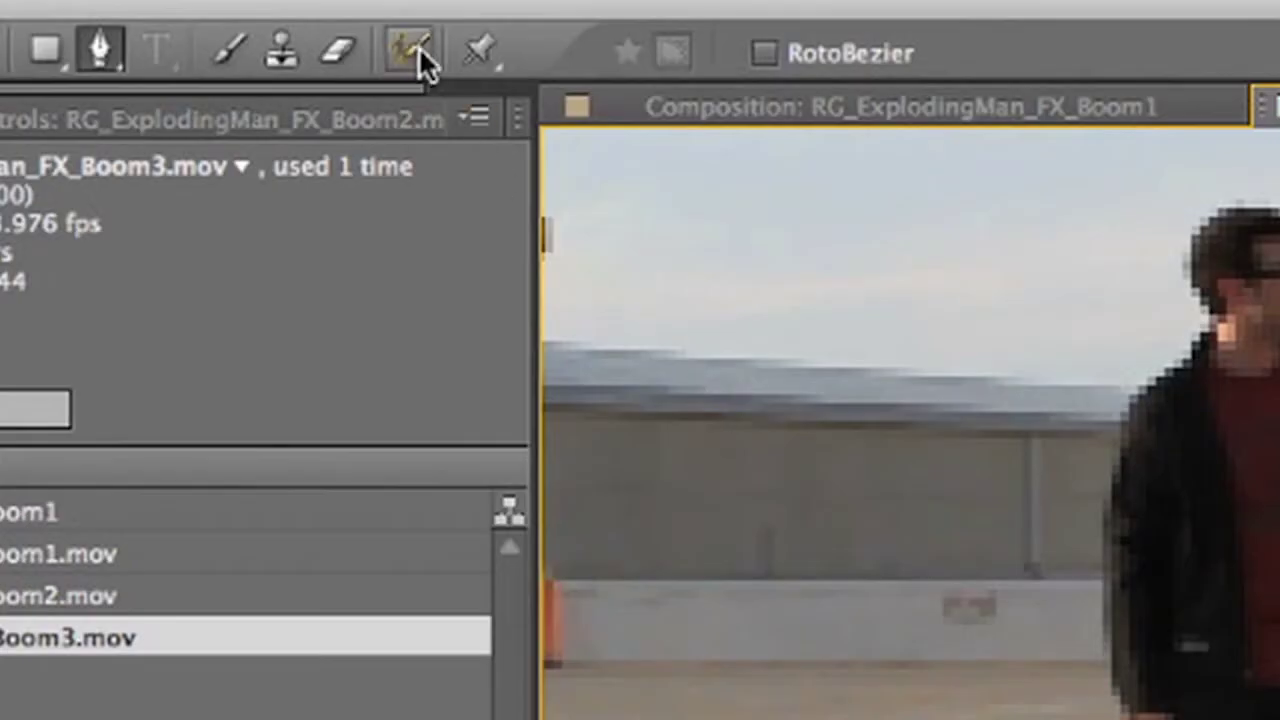
click(418, 46)
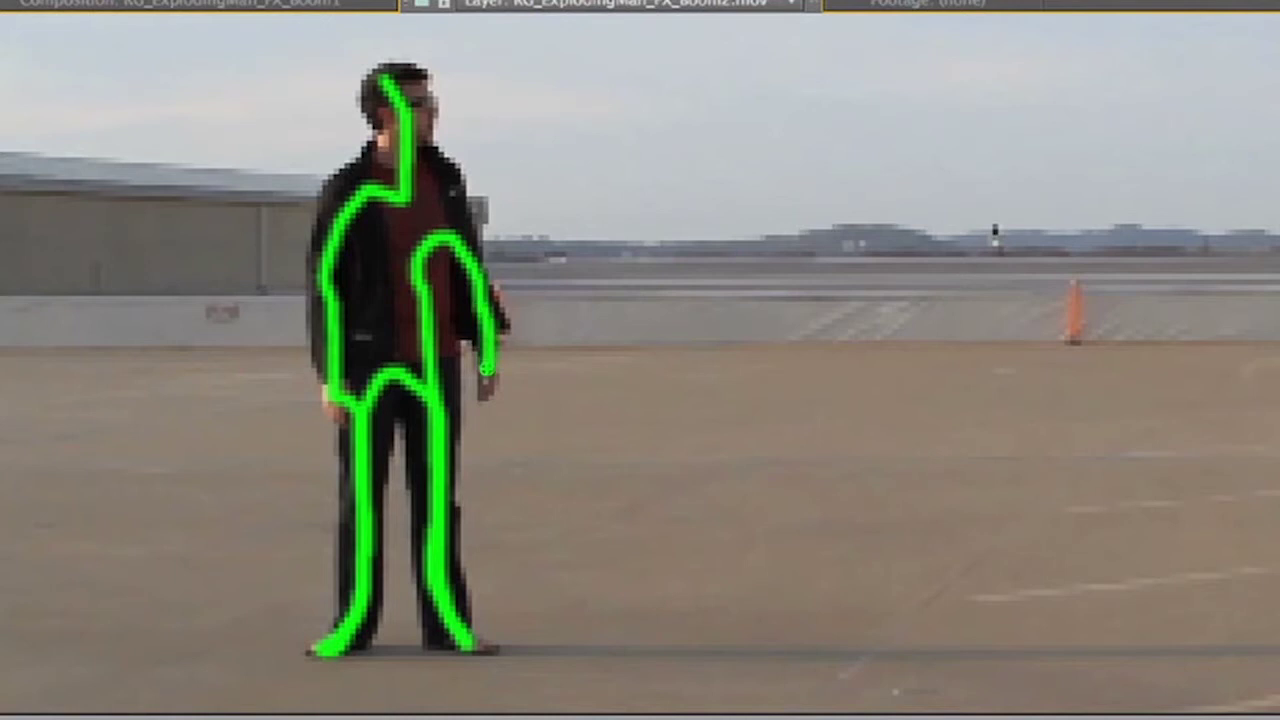
drag(487, 370, 485, 370)
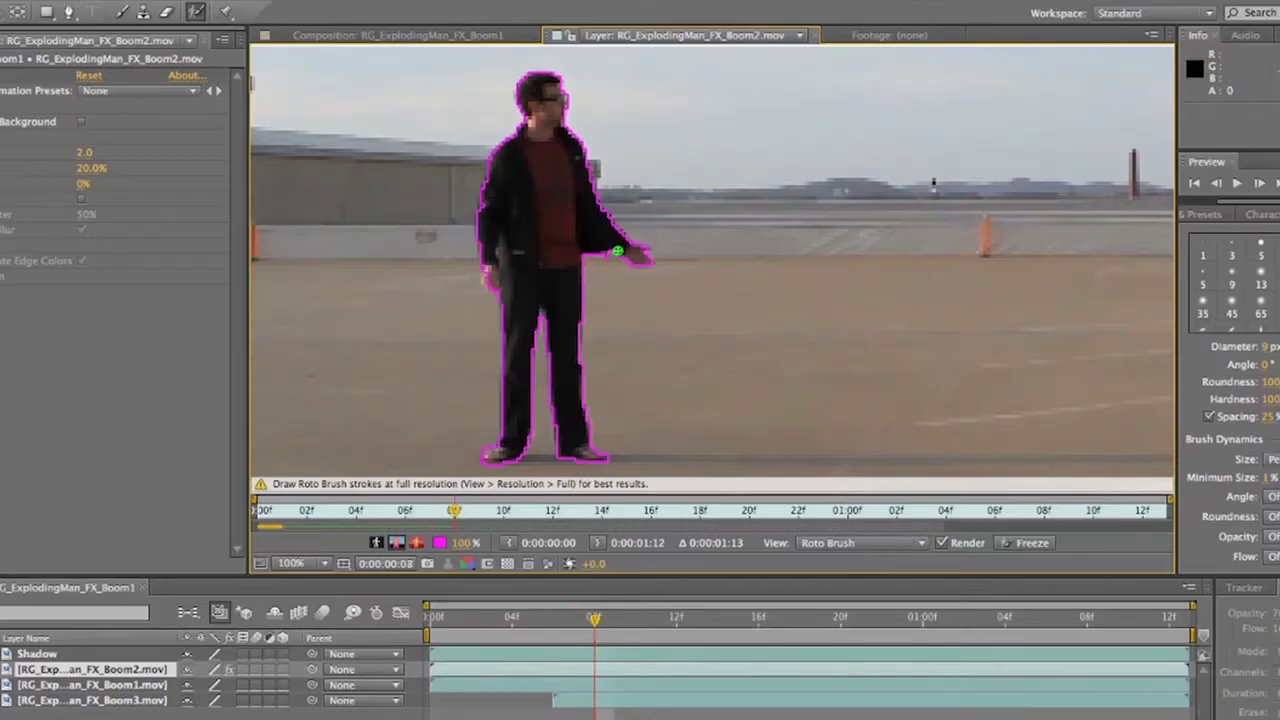
key(Page_Down)
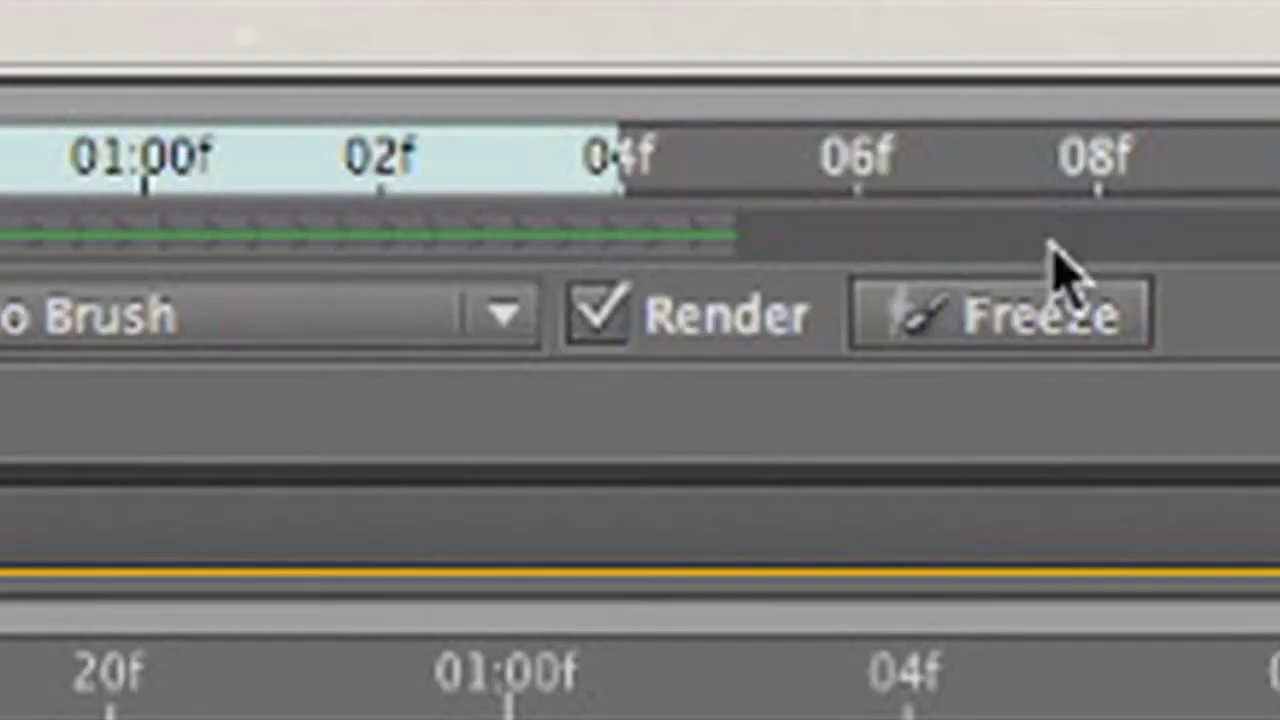
click(1024, 543)
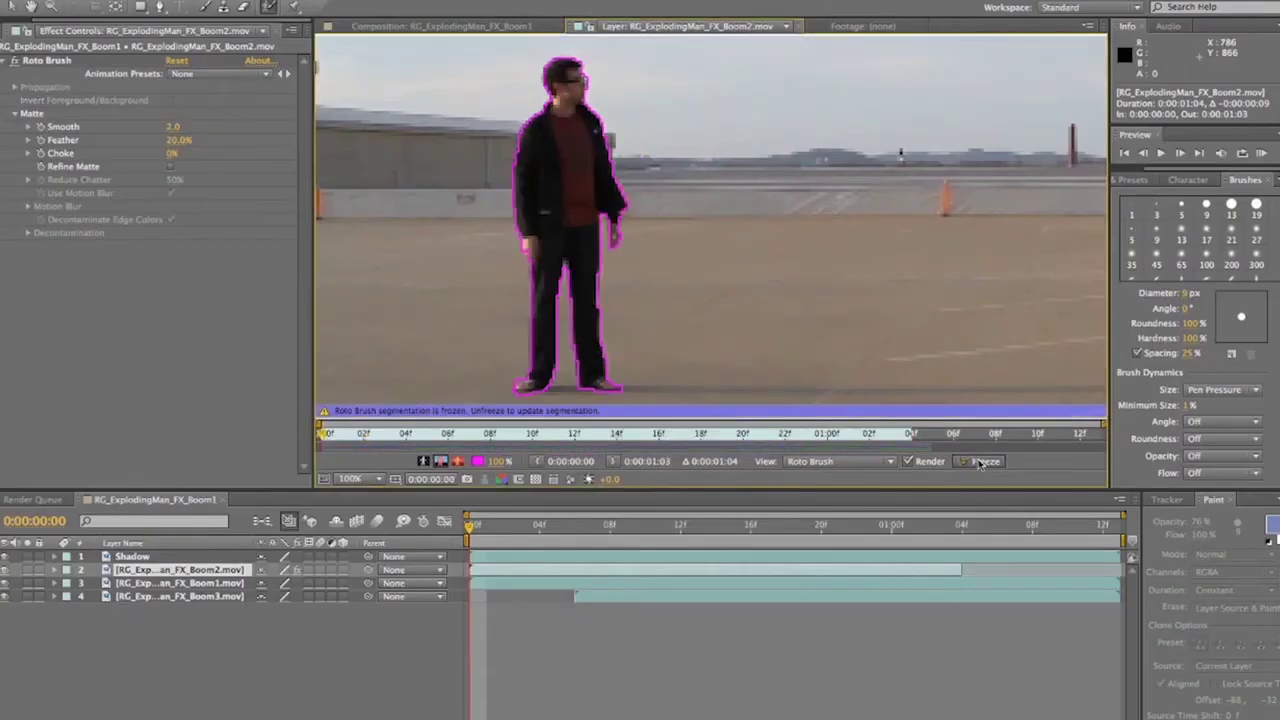
Apply Light Wrap to the rotoscoped Boom2.mov layer, using layer 3, RG_ExplodingMan_FX_Boom1.mov, as its Background Layer
click(450, 28)
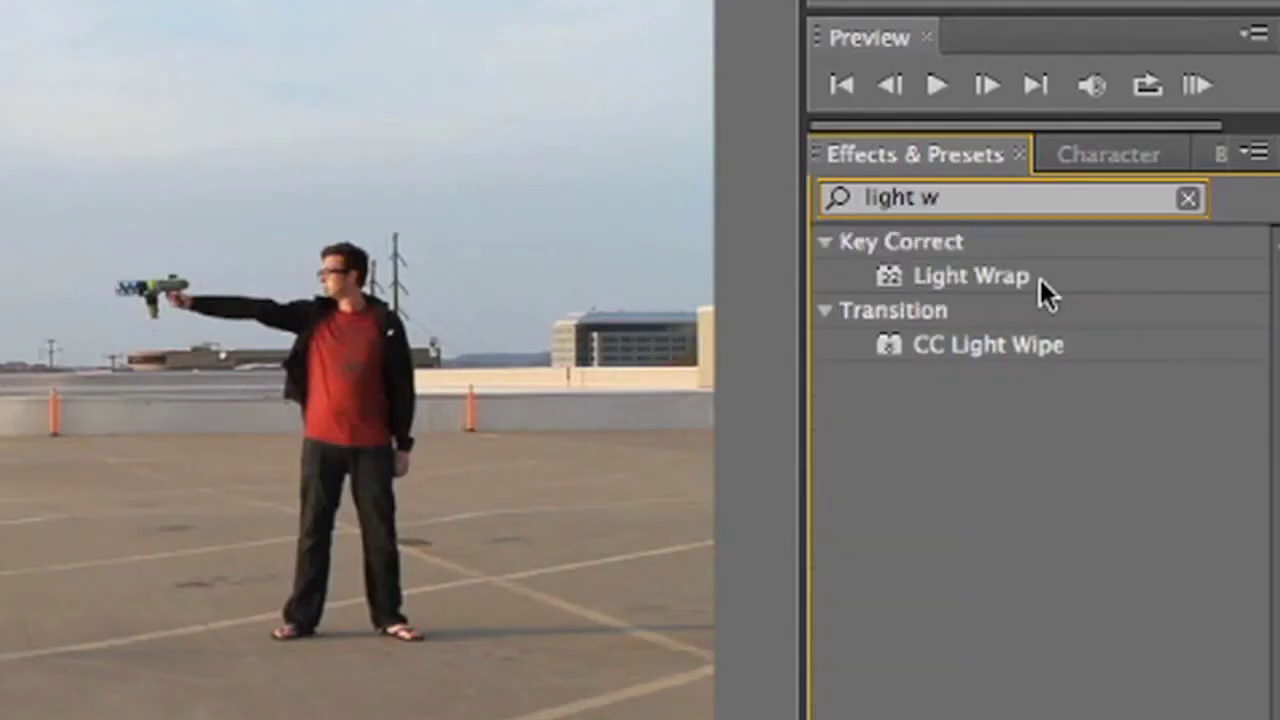
drag(1020, 283, 244, 479)
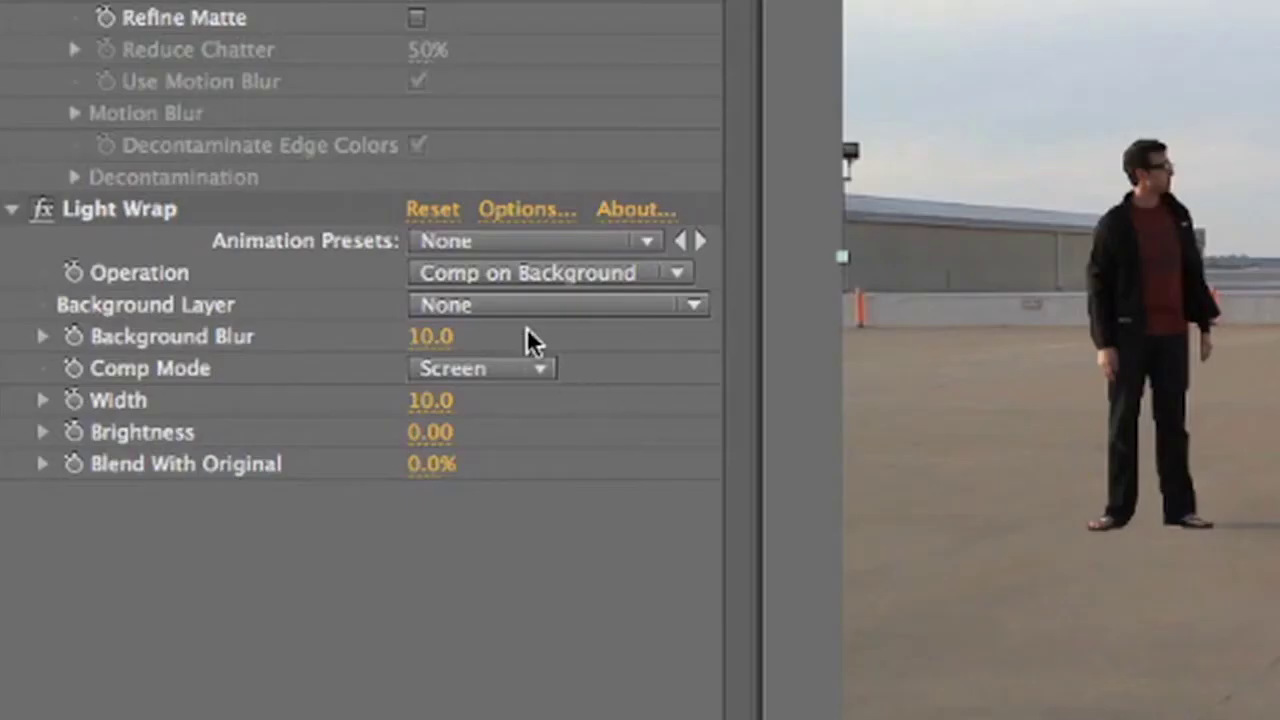
click(262, 92)
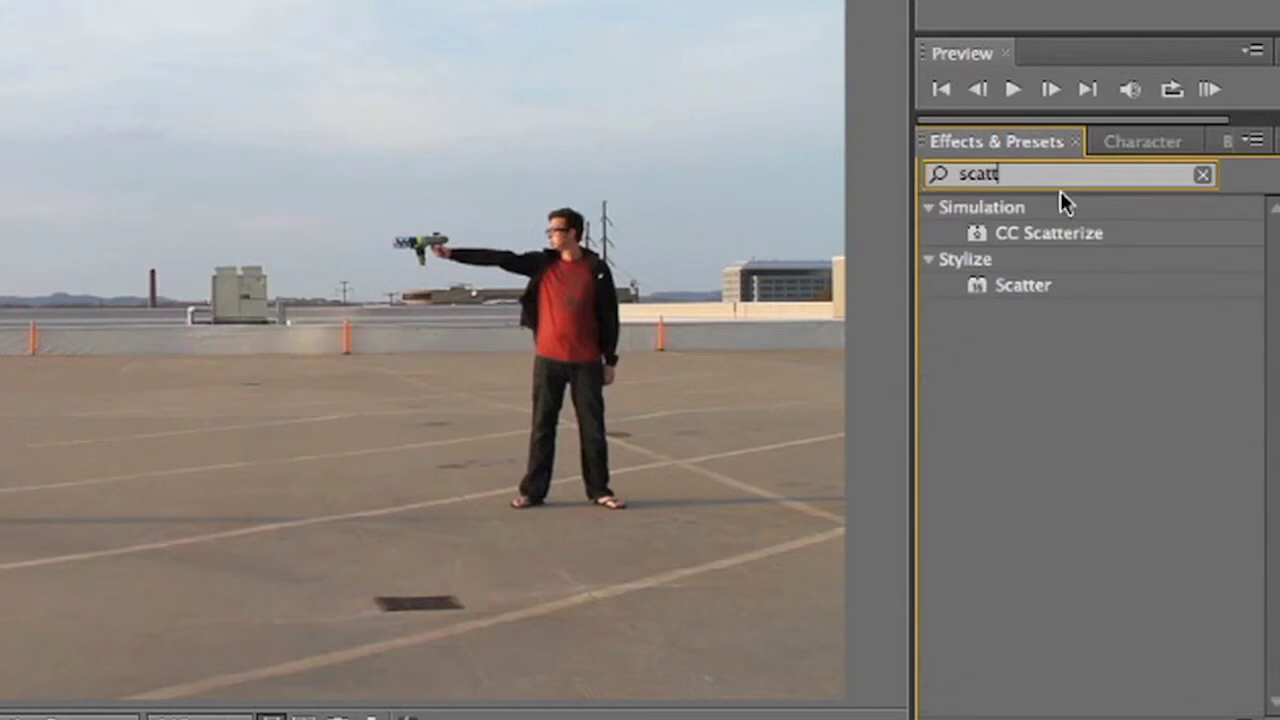
Apply the CC Scatterize effect to the Exploding Man layer
click(1022, 232)
drag(1022, 234, 131, 553)
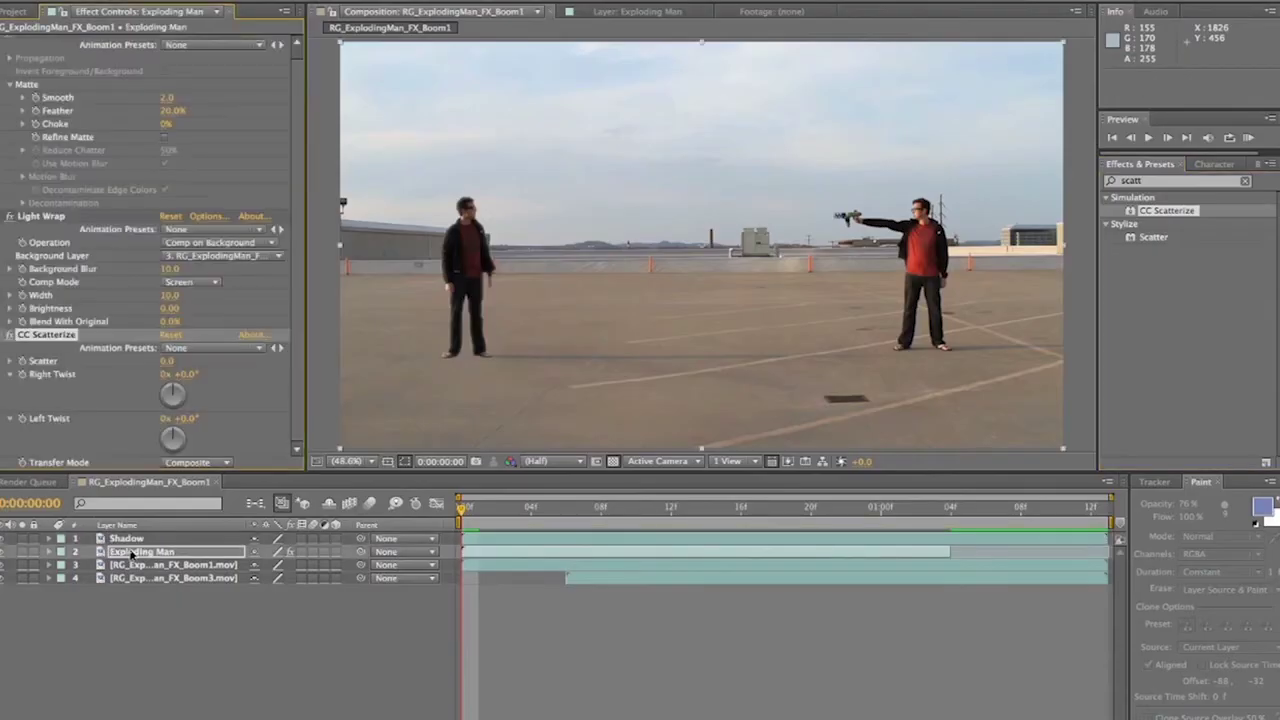
click(131, 553)
Keyframe CC Scatterize's Scatter on the Exploding Man layer from 0.0 at frame 4 to 88.0 at frame 11
key(Page_Down)
key(Page_Down)
key(Page_Down)
key(Page_Down)
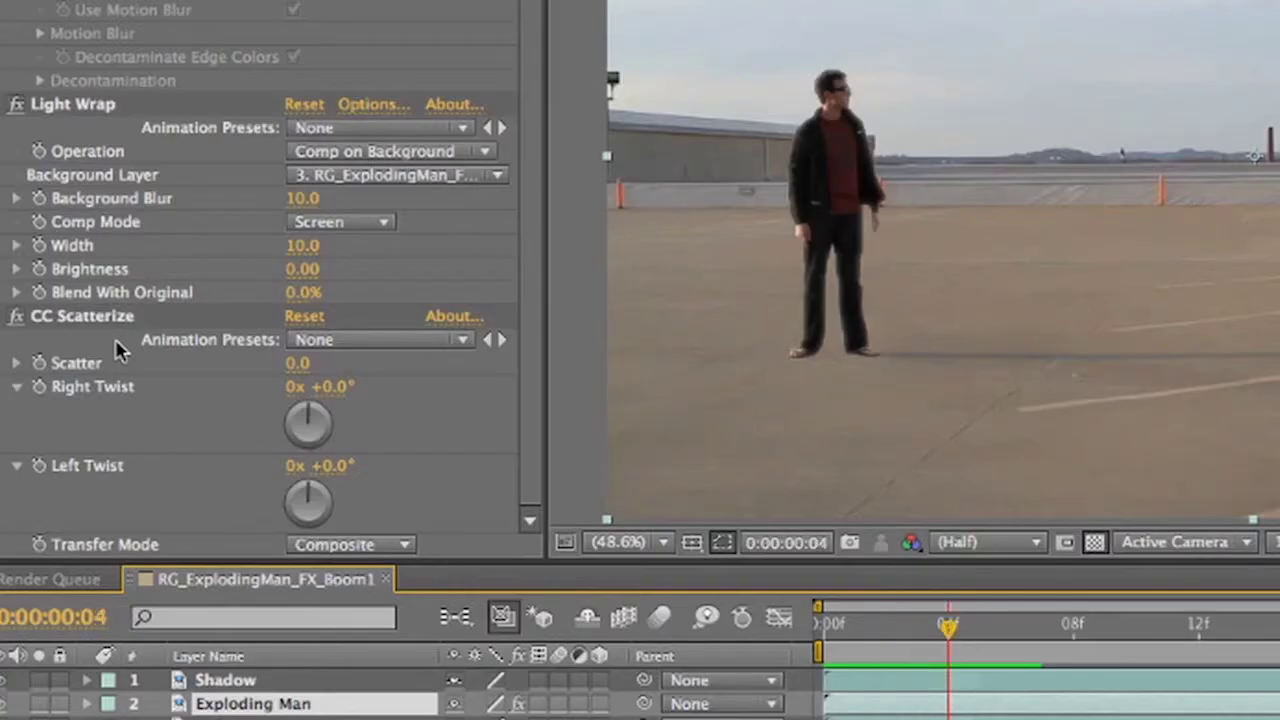
click(39, 364)
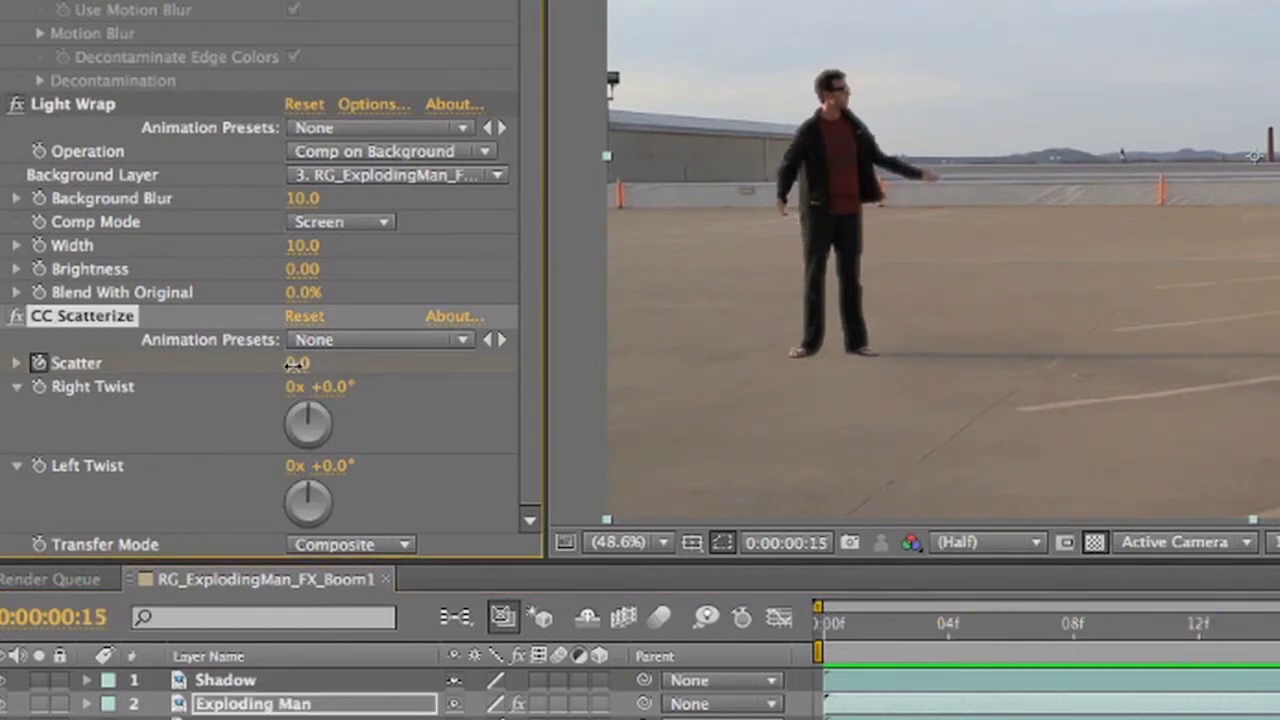
drag(292, 364, 510, 374)
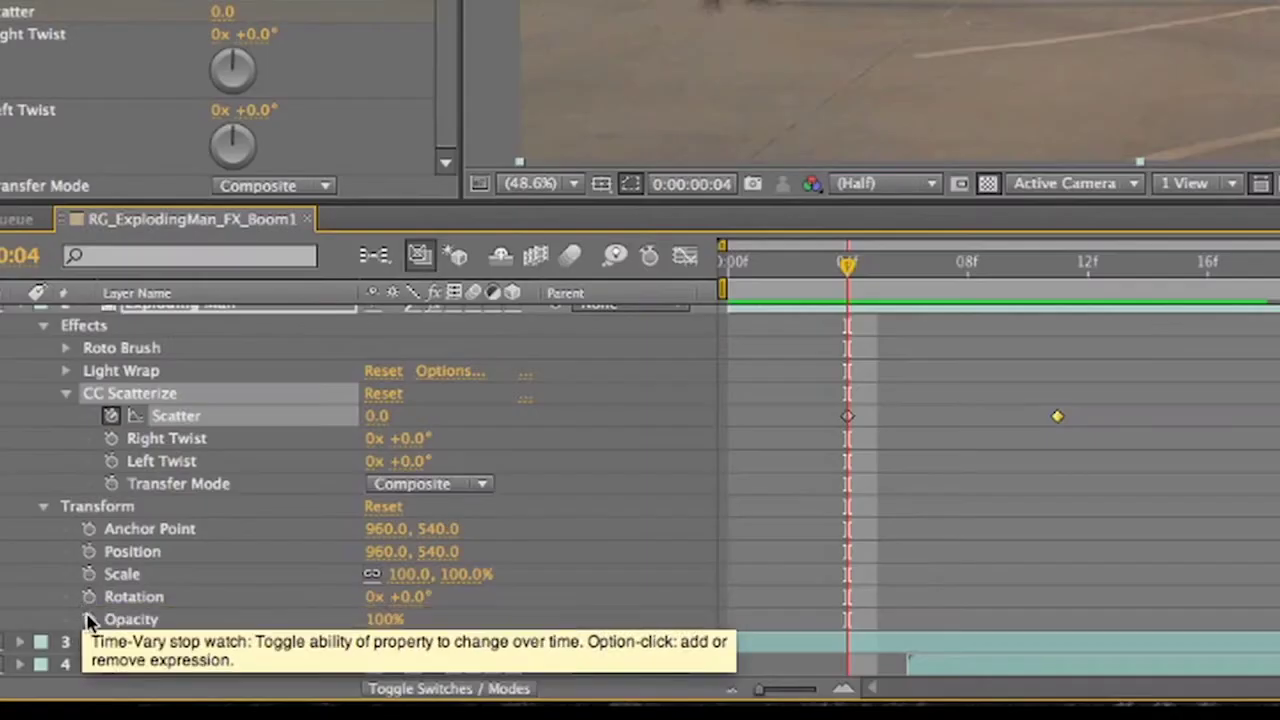
Add an Opacity keyframe of 100% at frame 4 on the Exploding Man layer and advance to frame 11
click(88, 619)
key(space)
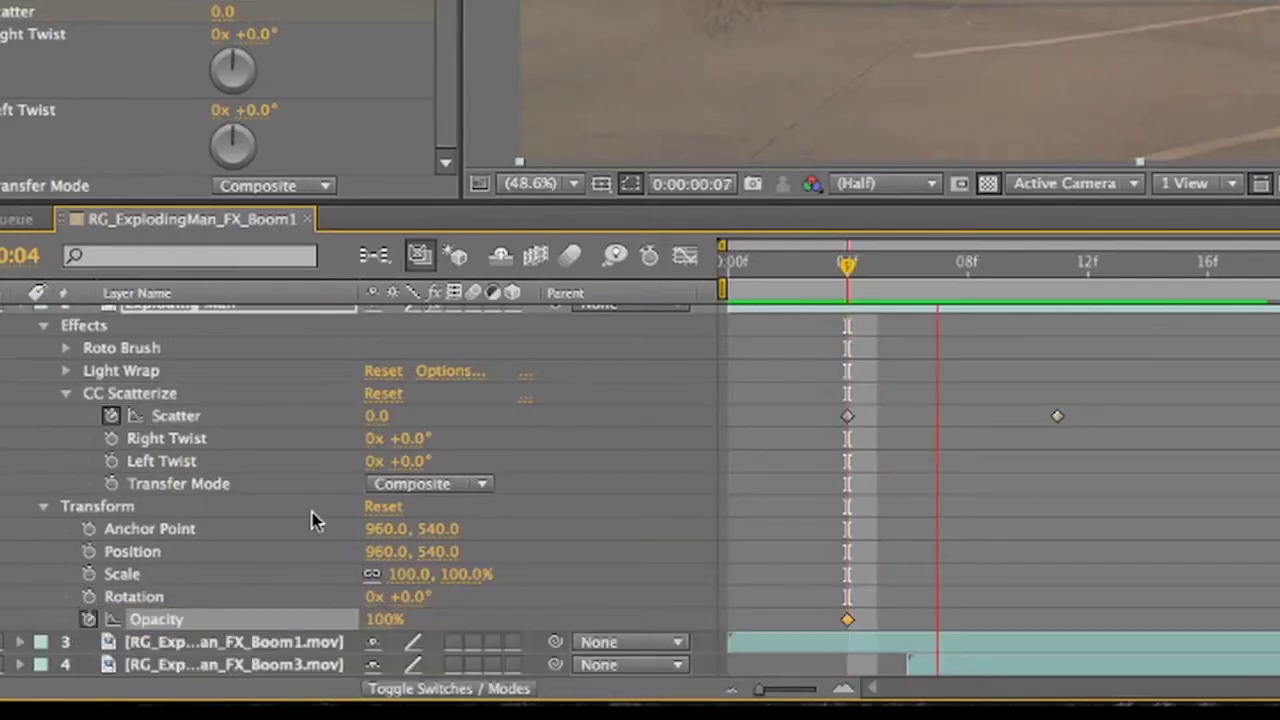
key(space)
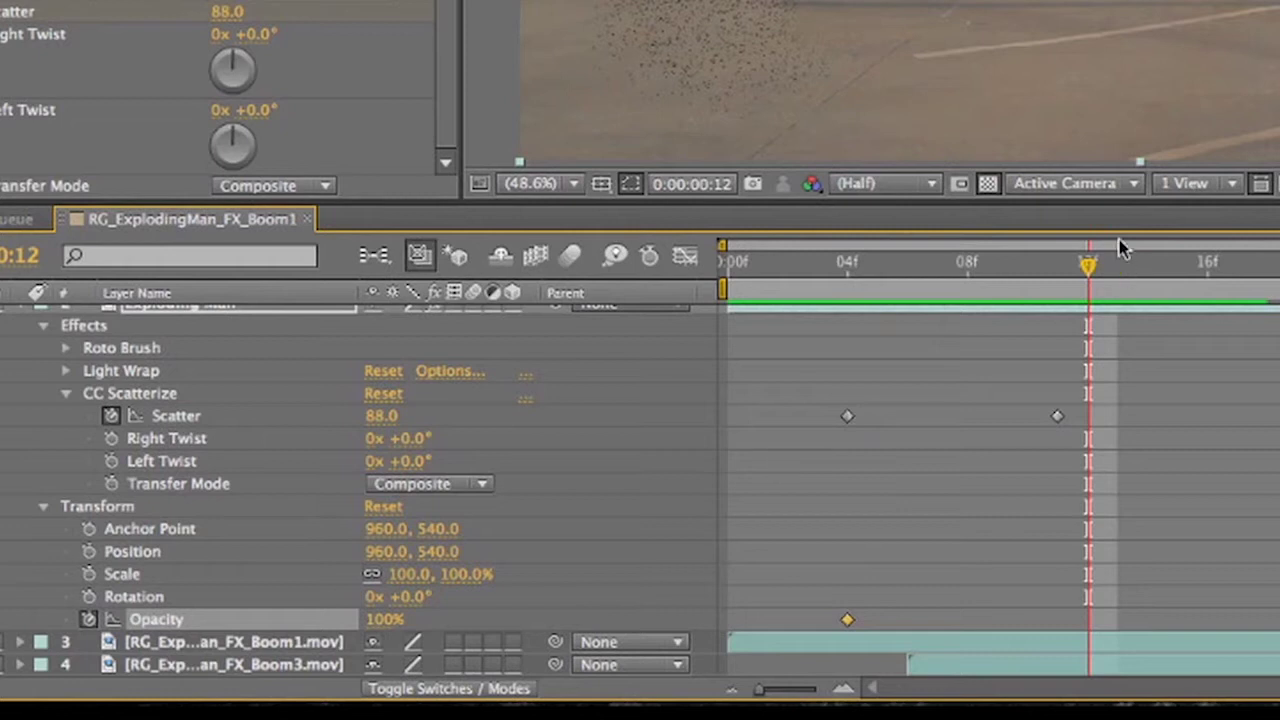
key(Page_Up)
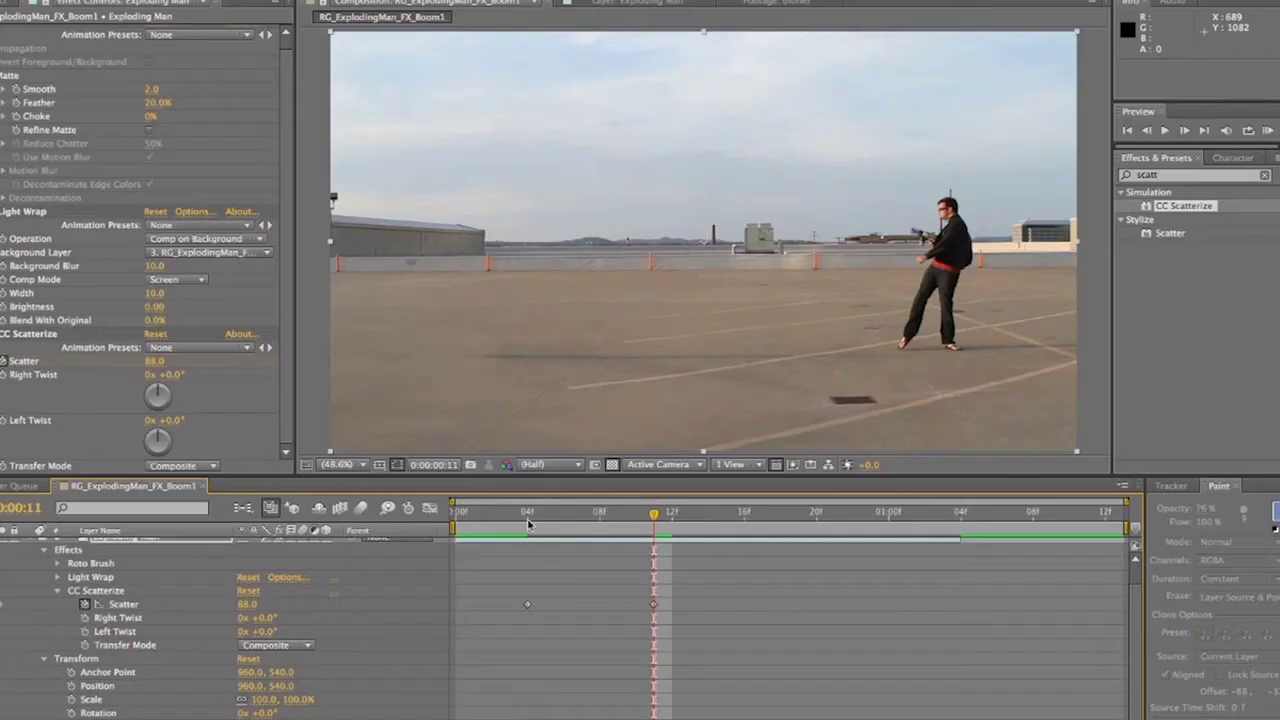
Create a 1920 x 1080 px black solid named Particular 1 and apply the Particular effect to it
click(529, 512)
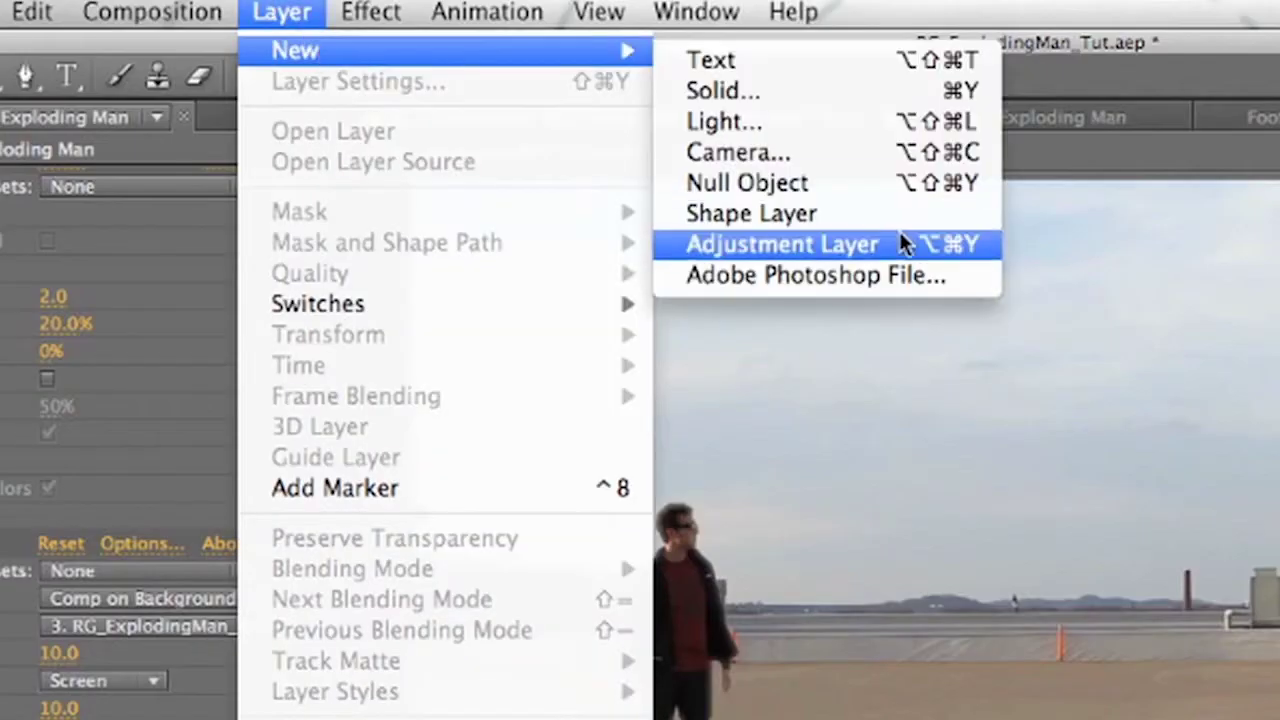
click(766, 92)
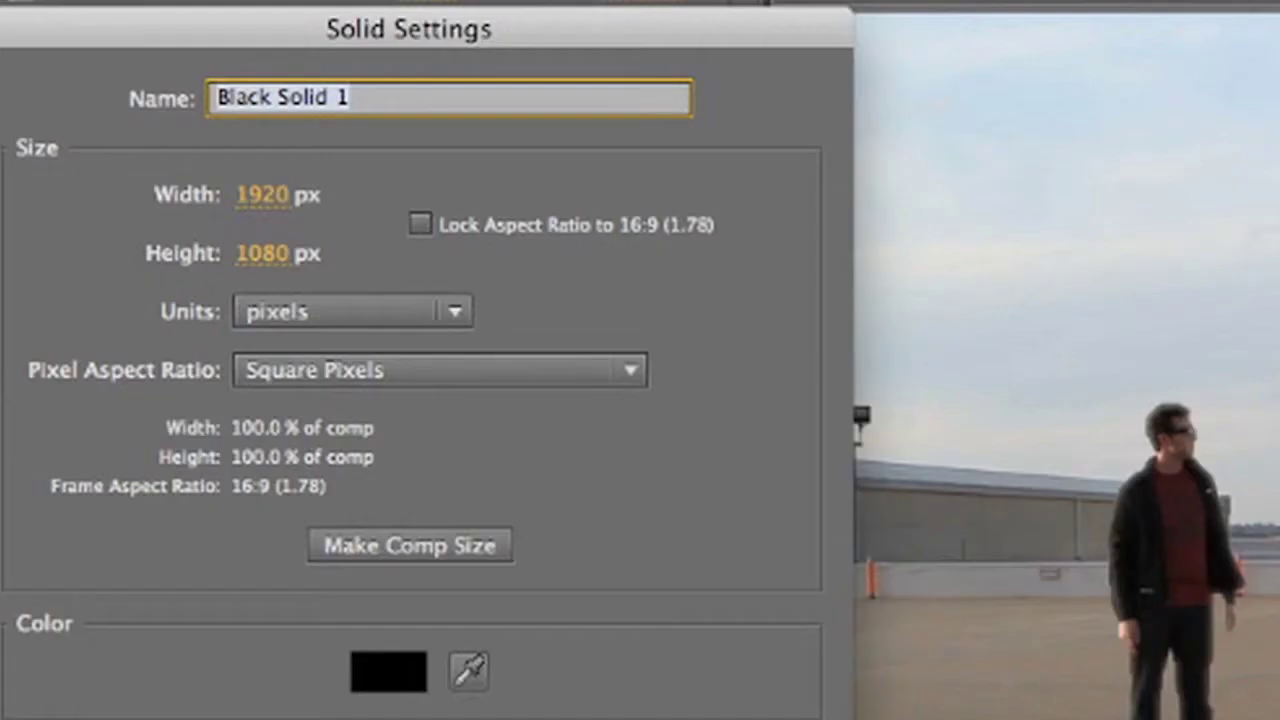
text(Partic)
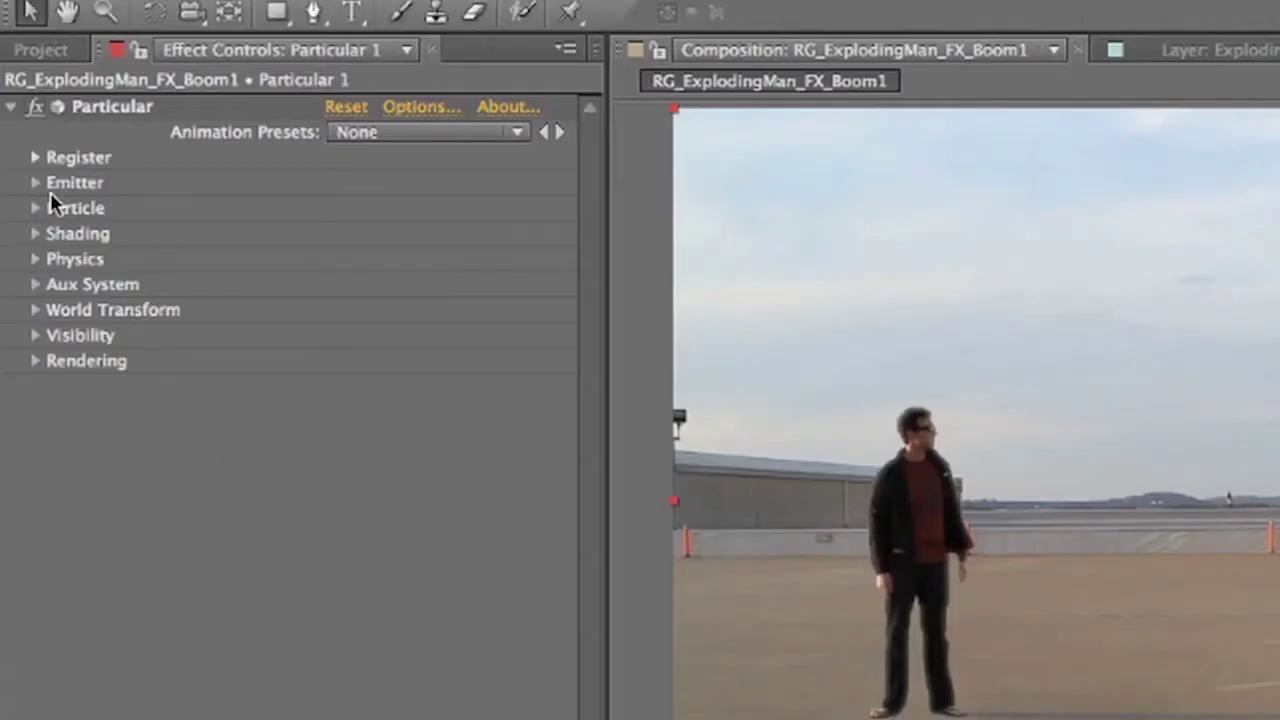
Set the Particular emitter's Velocity from Motion to 100% and place its Position XY on the man's chest at 341.5, 532.8
click(36, 183)
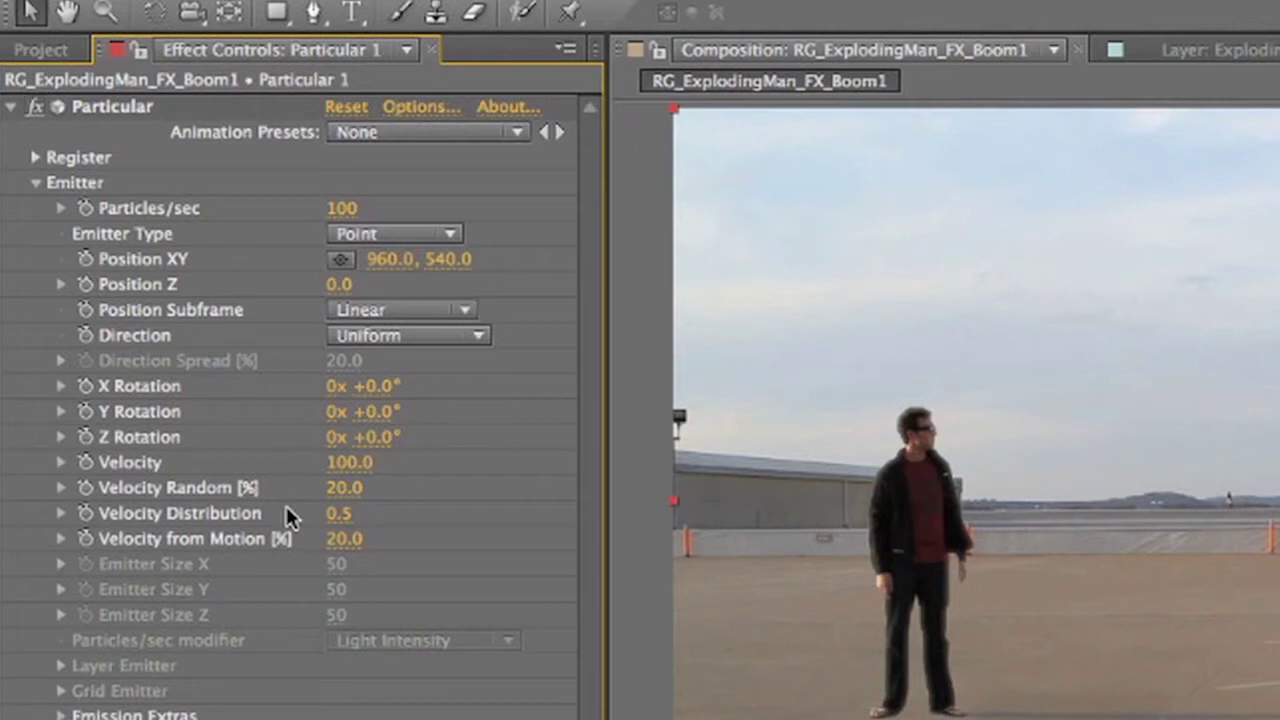
click(340, 538)
text(1)
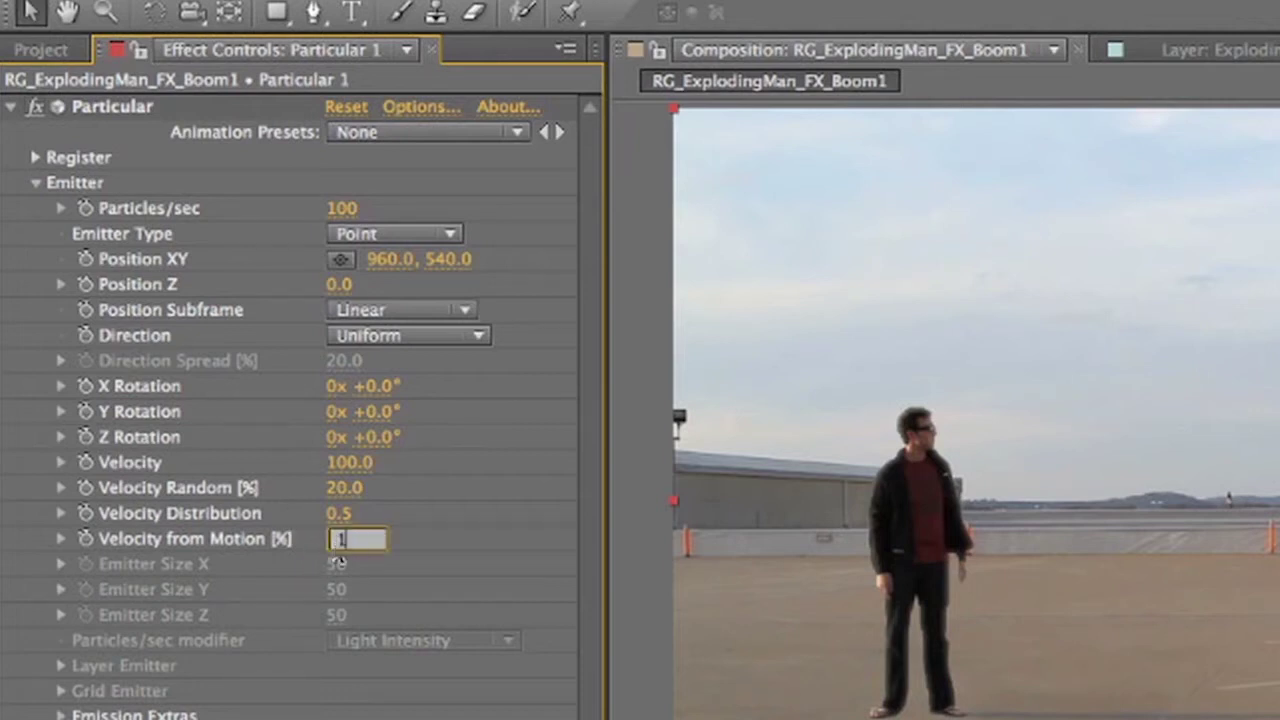
text(00)
key(Return)
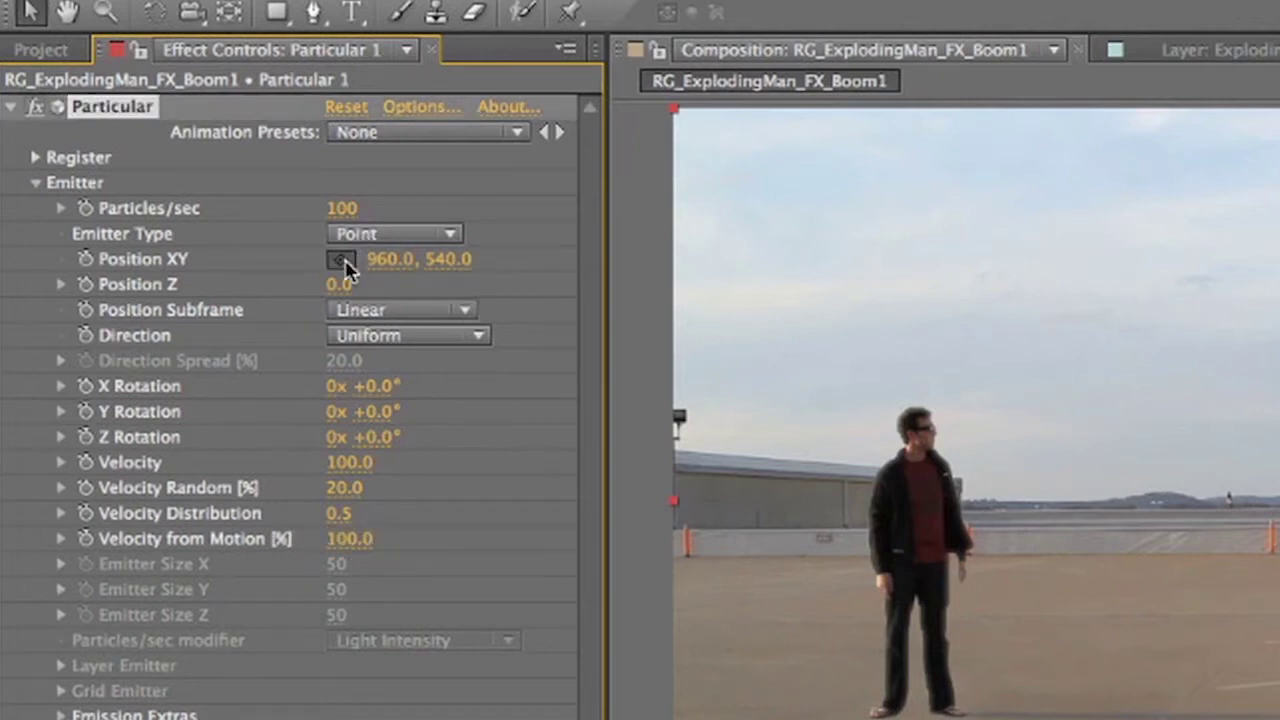
click(342, 261)
click(921, 528)
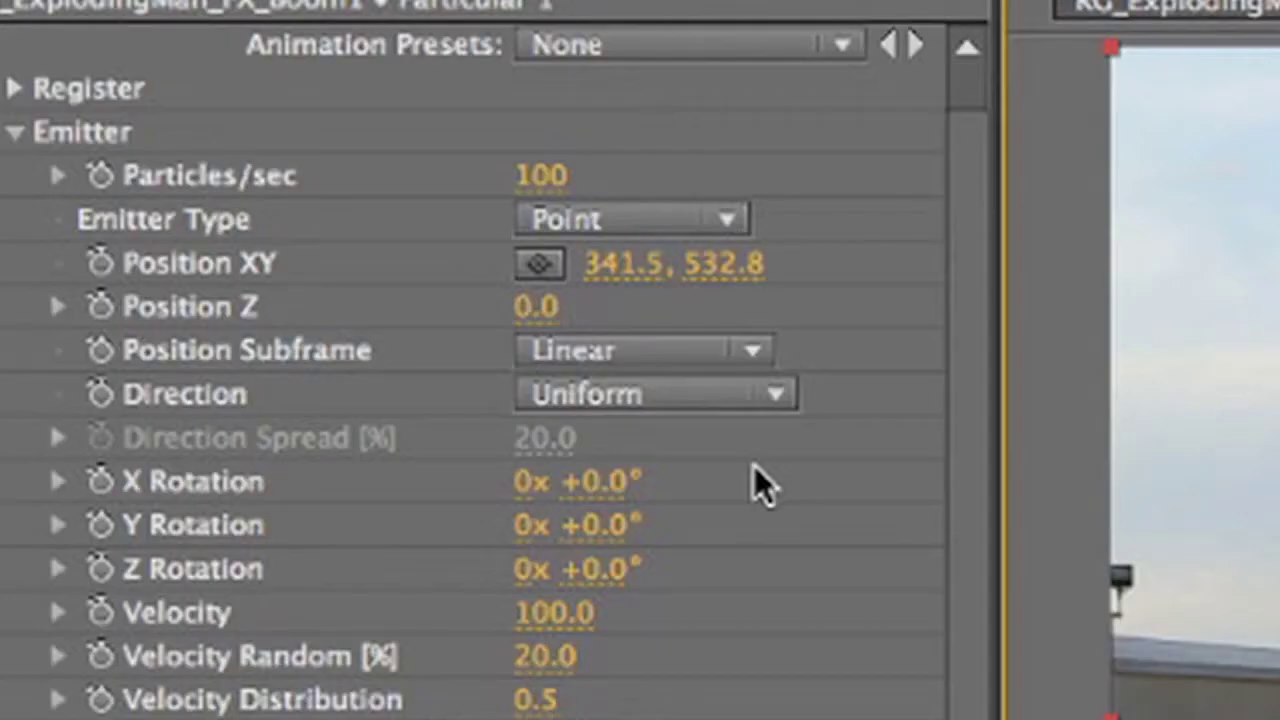
Enable keyframing for the emitter's Particles/sec and set a value of 0
click(100, 178)
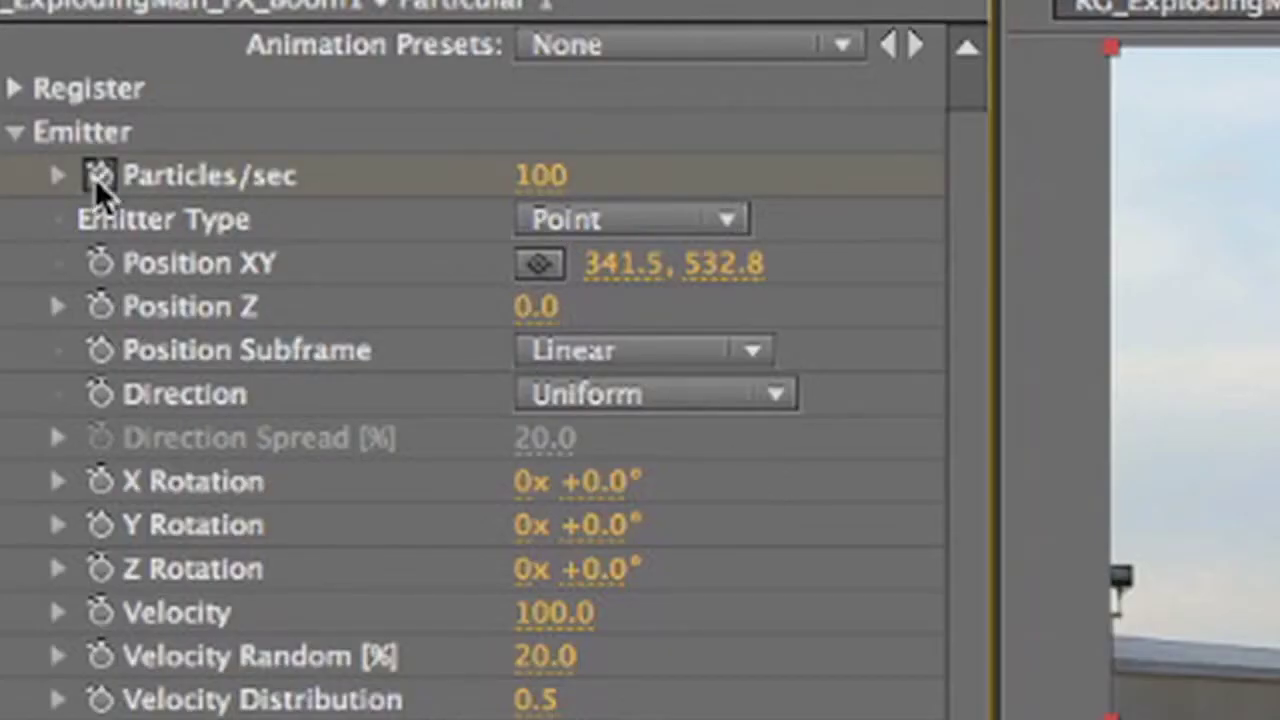
drag(629, 162, 1279, 170)
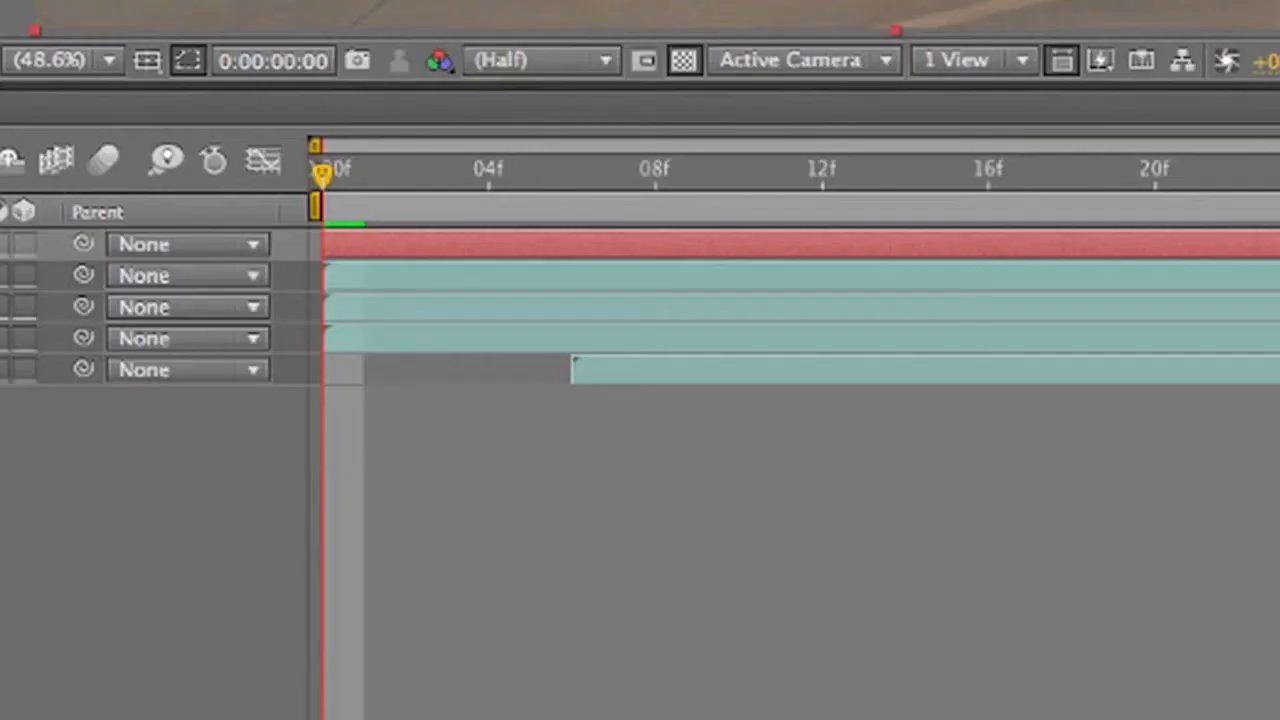
key(Page_Down)
text(0)
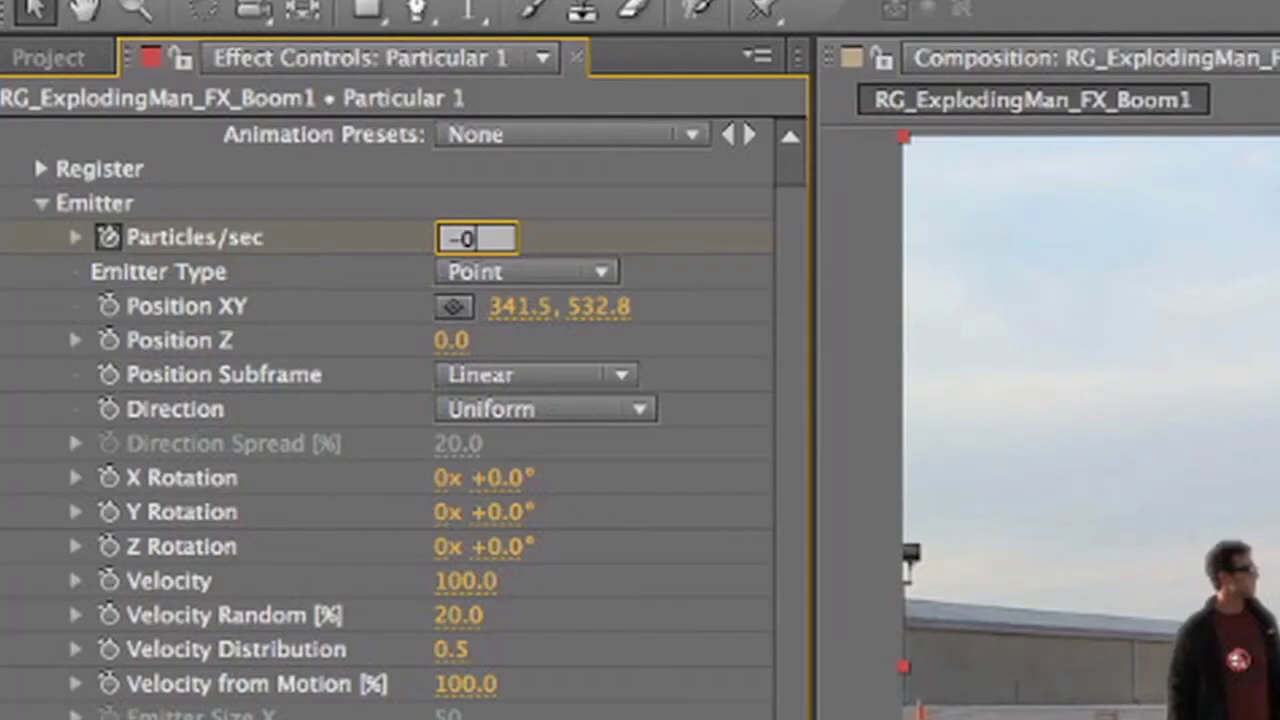
key(Return)
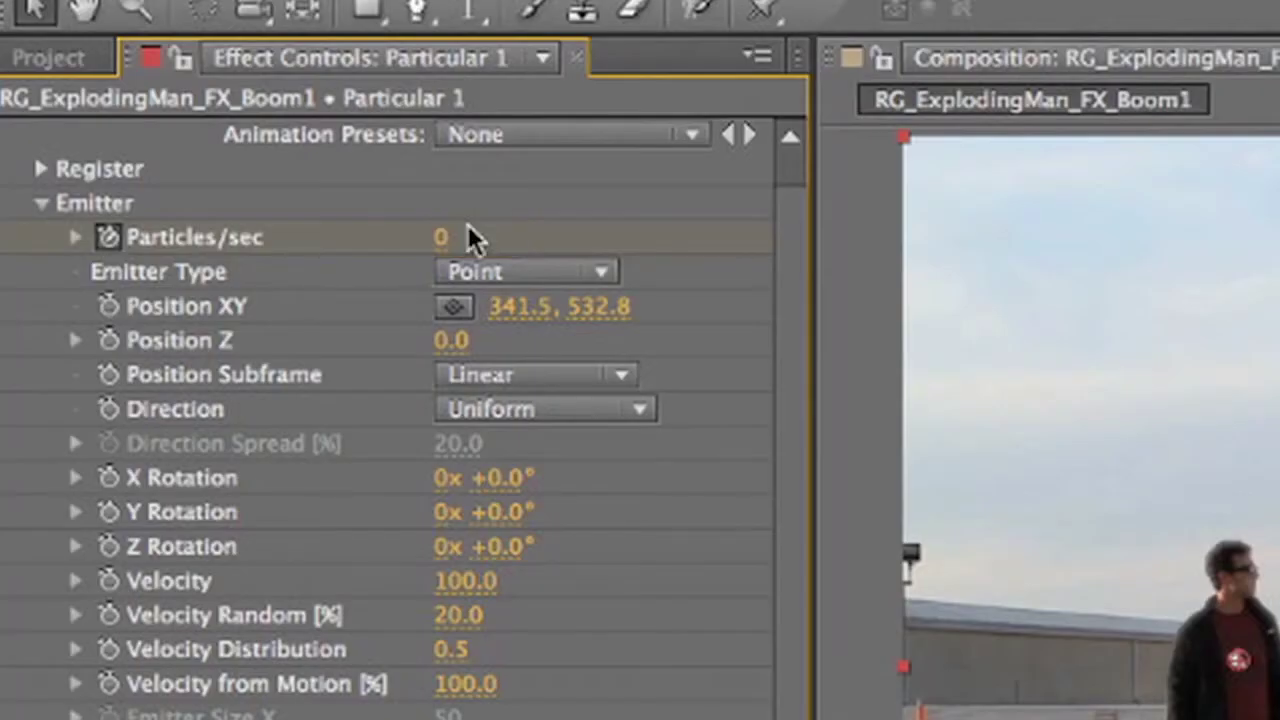
Set Particular's Physics Model to Bounce with a Gravity of 100, and preview the particles from the start
click(37, 249)
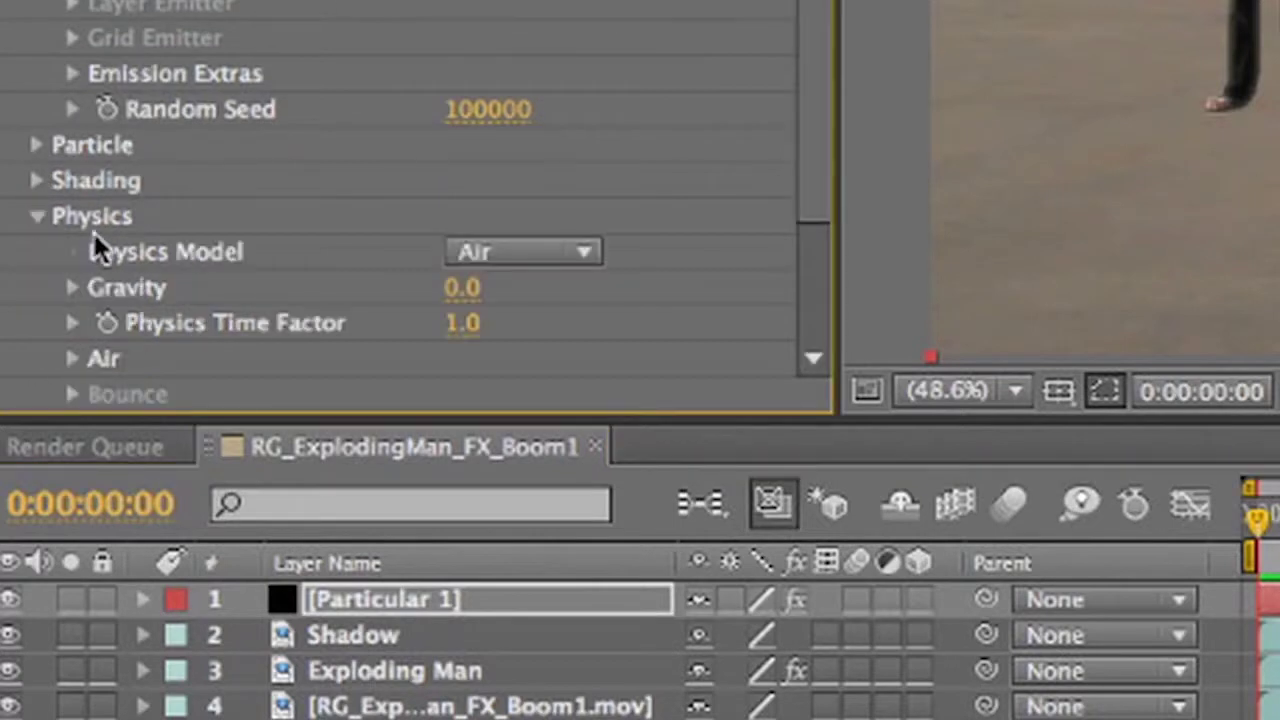
click(473, 252)
click(530, 345)
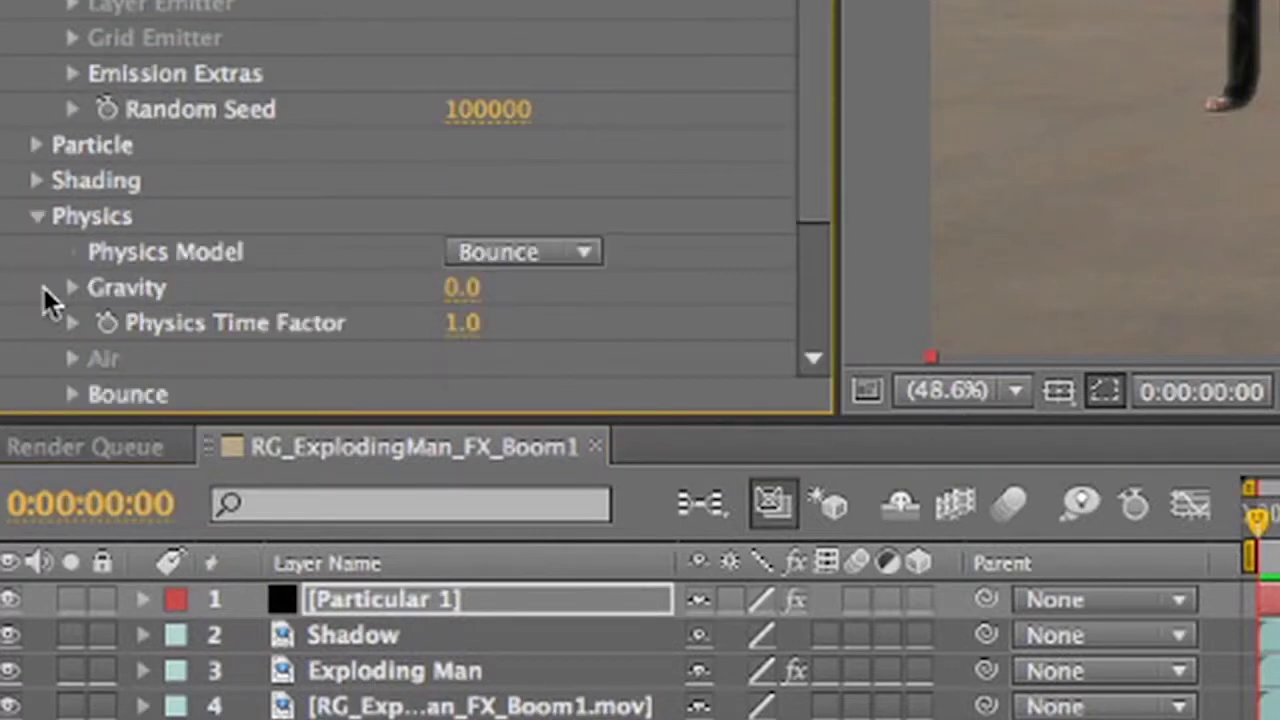
click(460, 292)
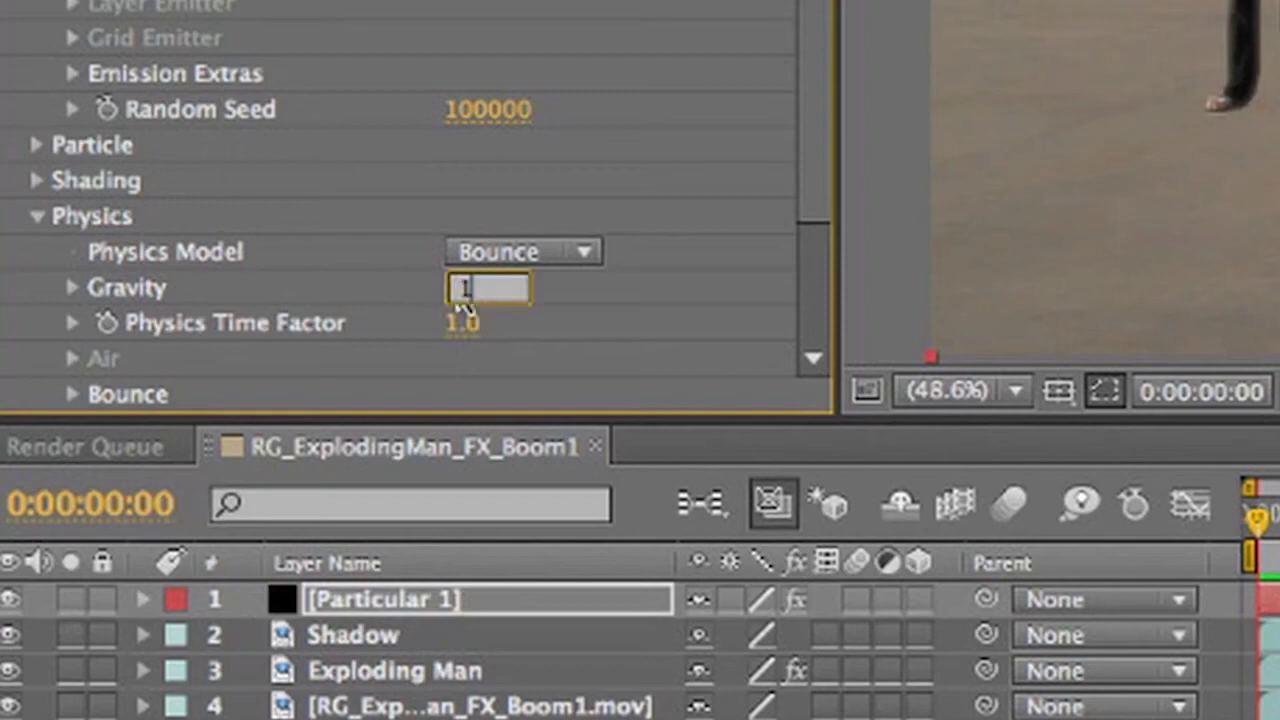
text(100)
key(Return)
key(space)
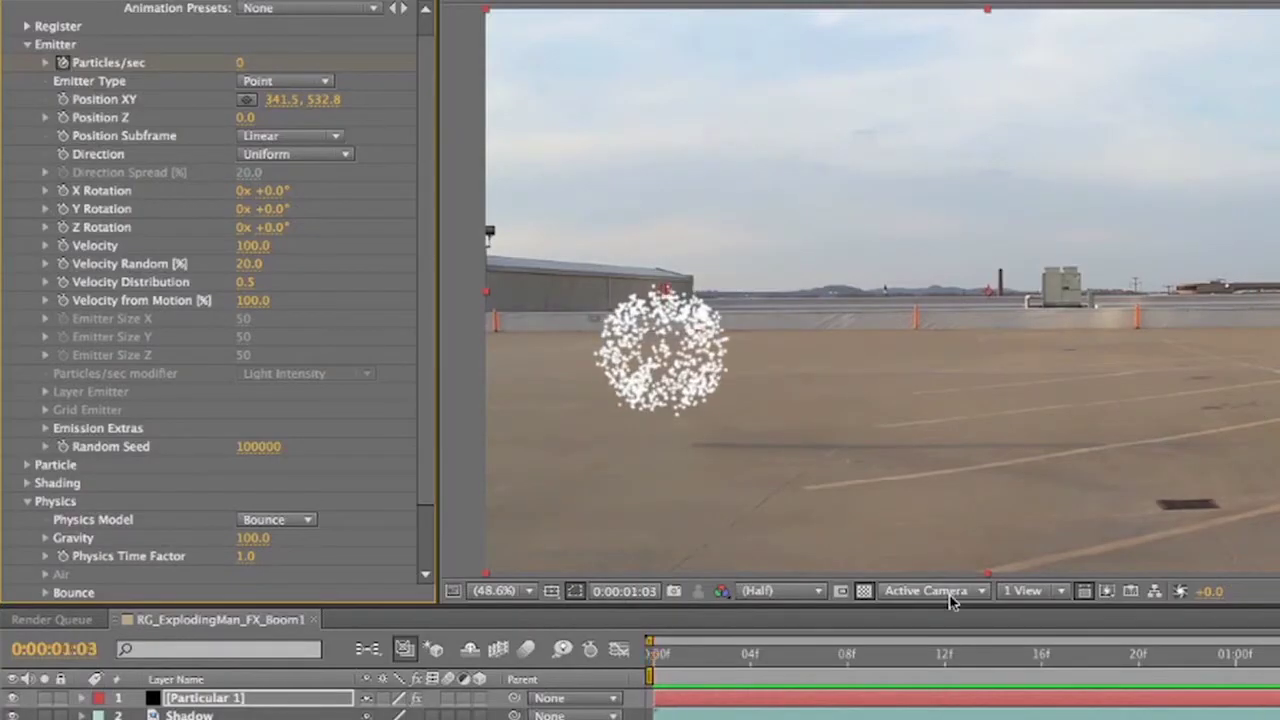
drag(742, 655, 651, 655)
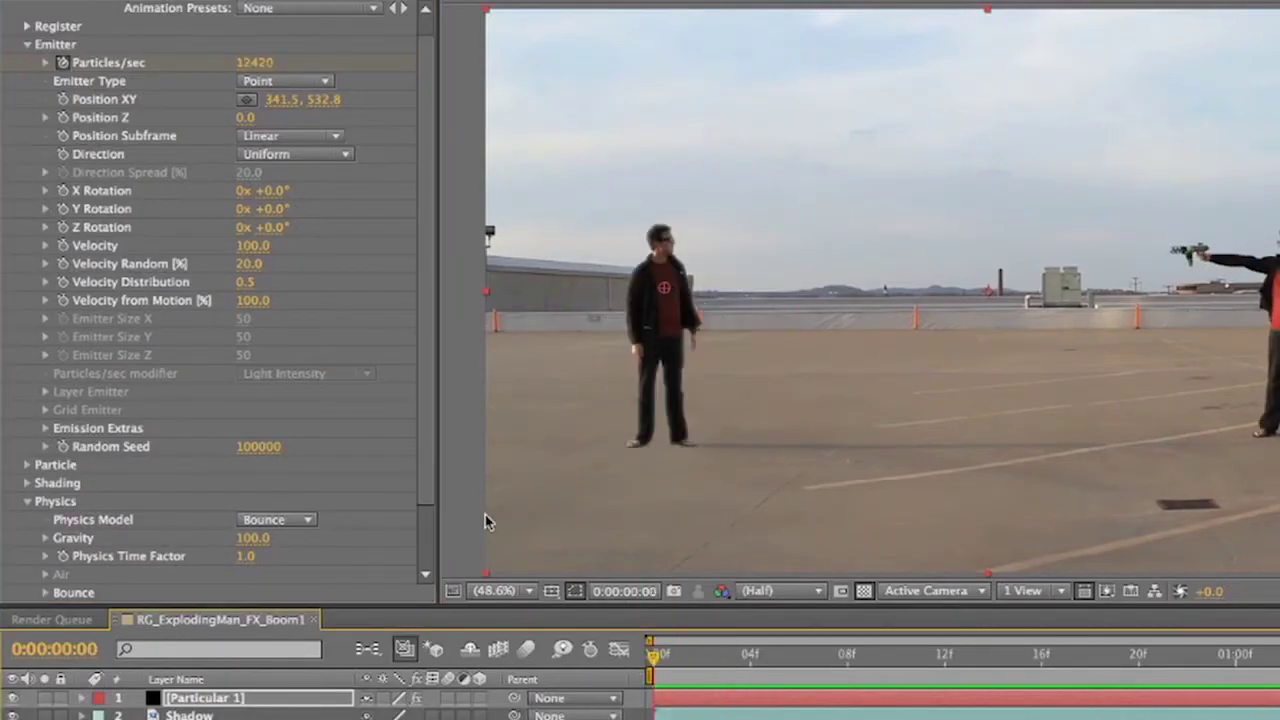
Change the particle emitter to a Sphere and stretch its Emitter Size Y to 450
click(277, 84)
click(288, 143)
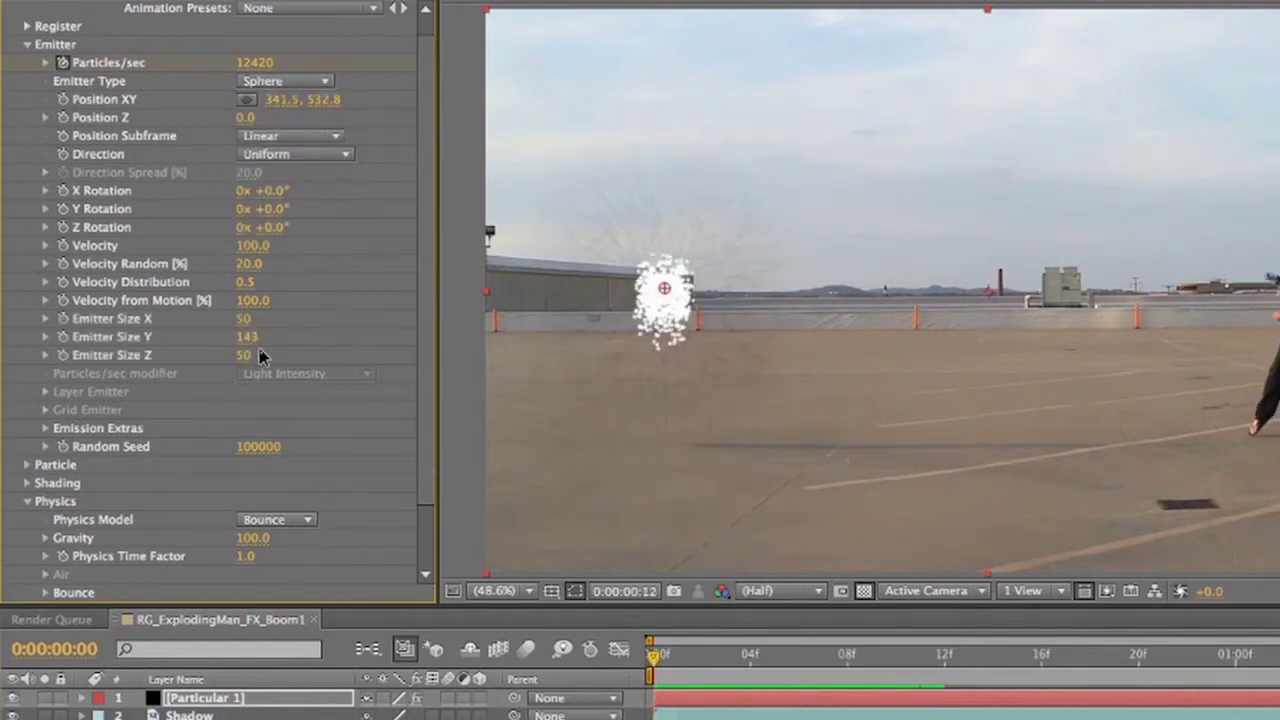
key(space)
drag(246, 339, 581, 354)
key(space)
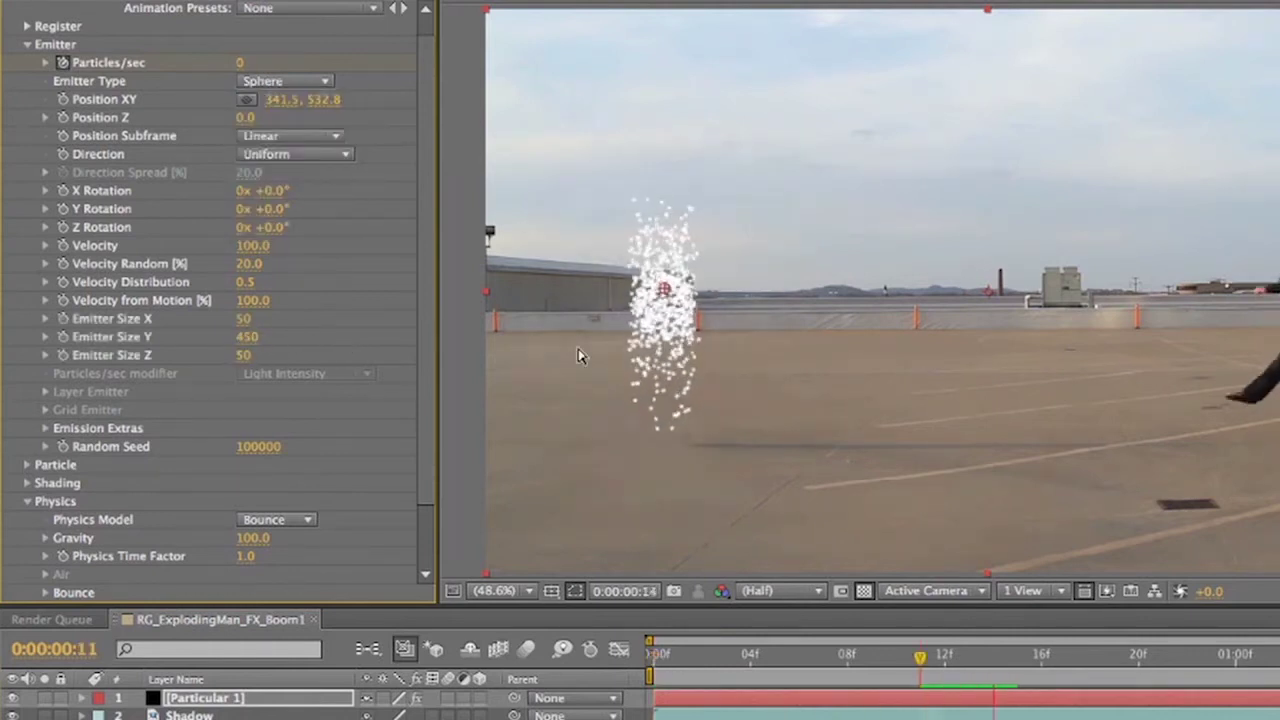
Preview the burst from the first frame and lower the emitter's Position XY to 341.5, 612.8
drag(731, 660, 480, 671)
key(space)
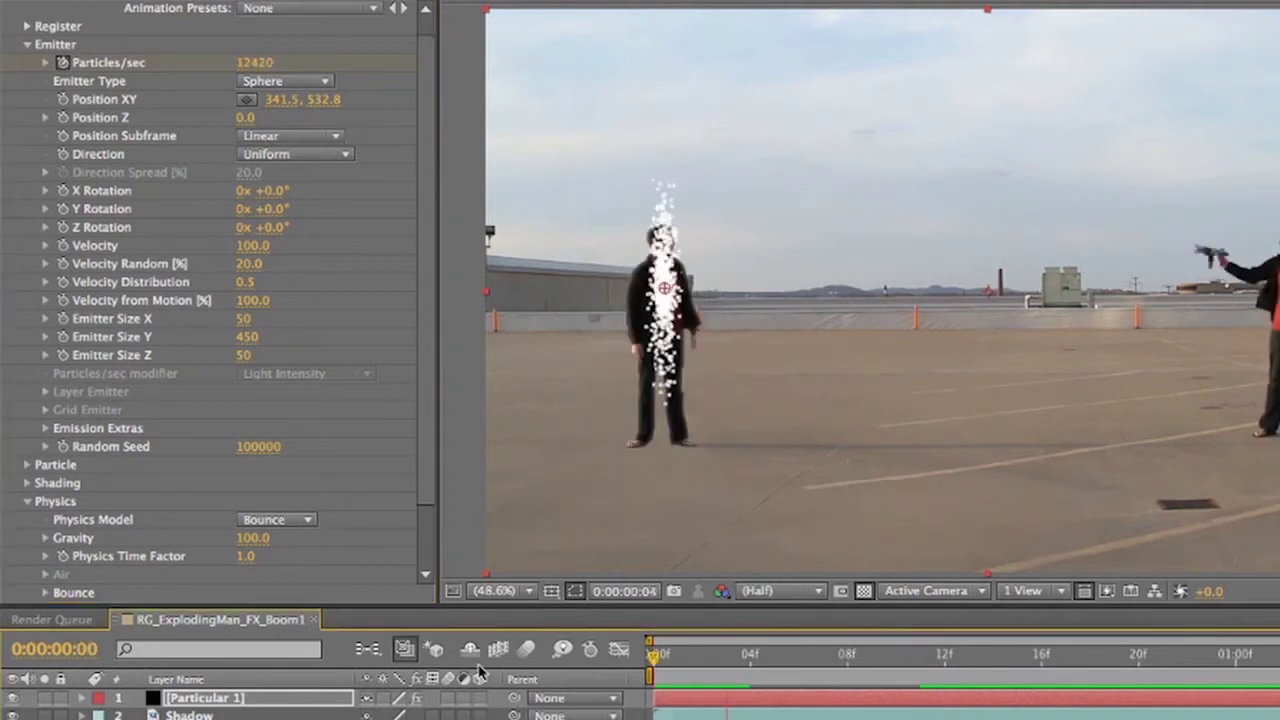
key(space)
drag(314, 104, 386, 108)
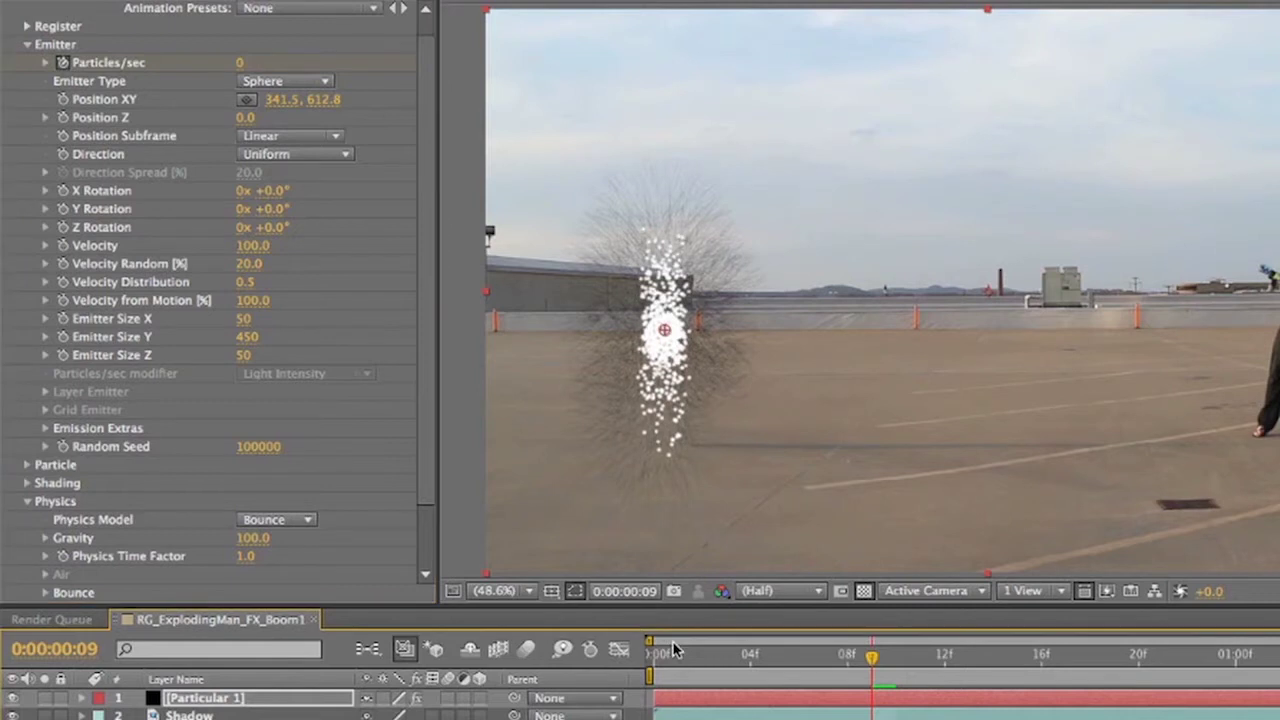
Shift the Particular 1 layer so that it starts at frame 4, and preview the timing
drag(666, 654, 797, 675)
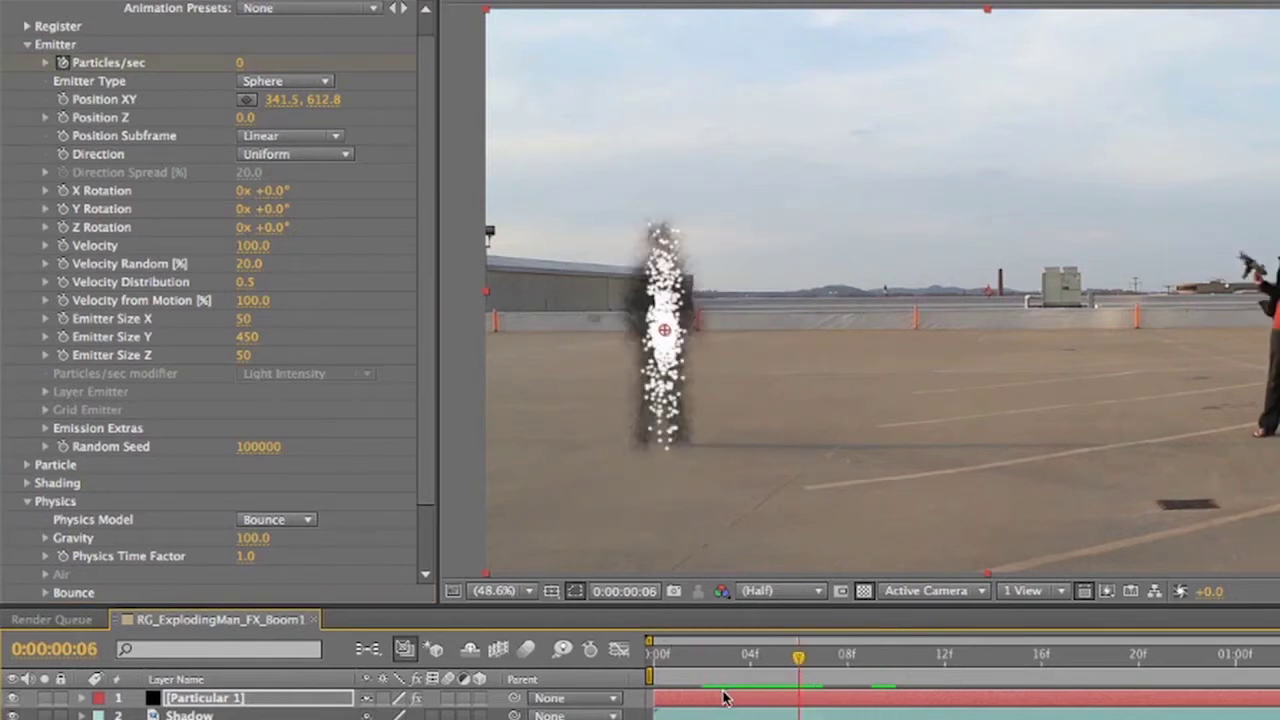
drag(696, 698, 794, 707)
drag(760, 662, 739, 659)
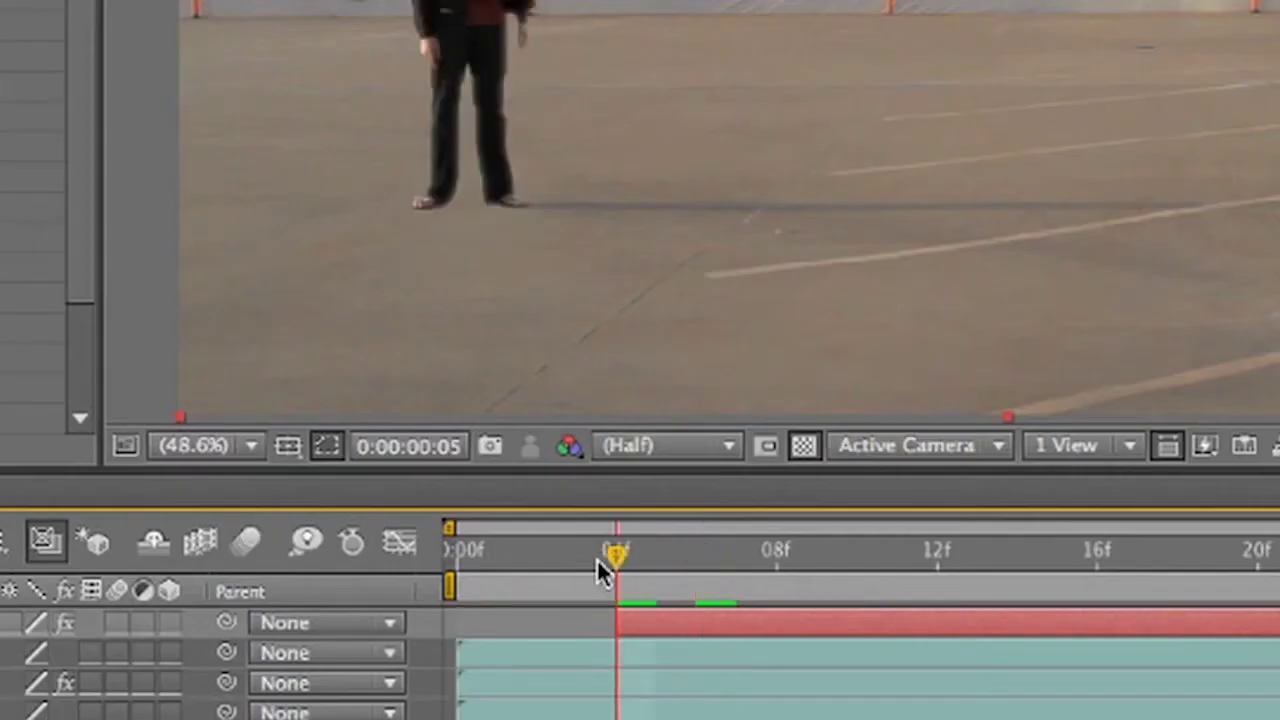
key(space)
key(space)
click(597, 560)
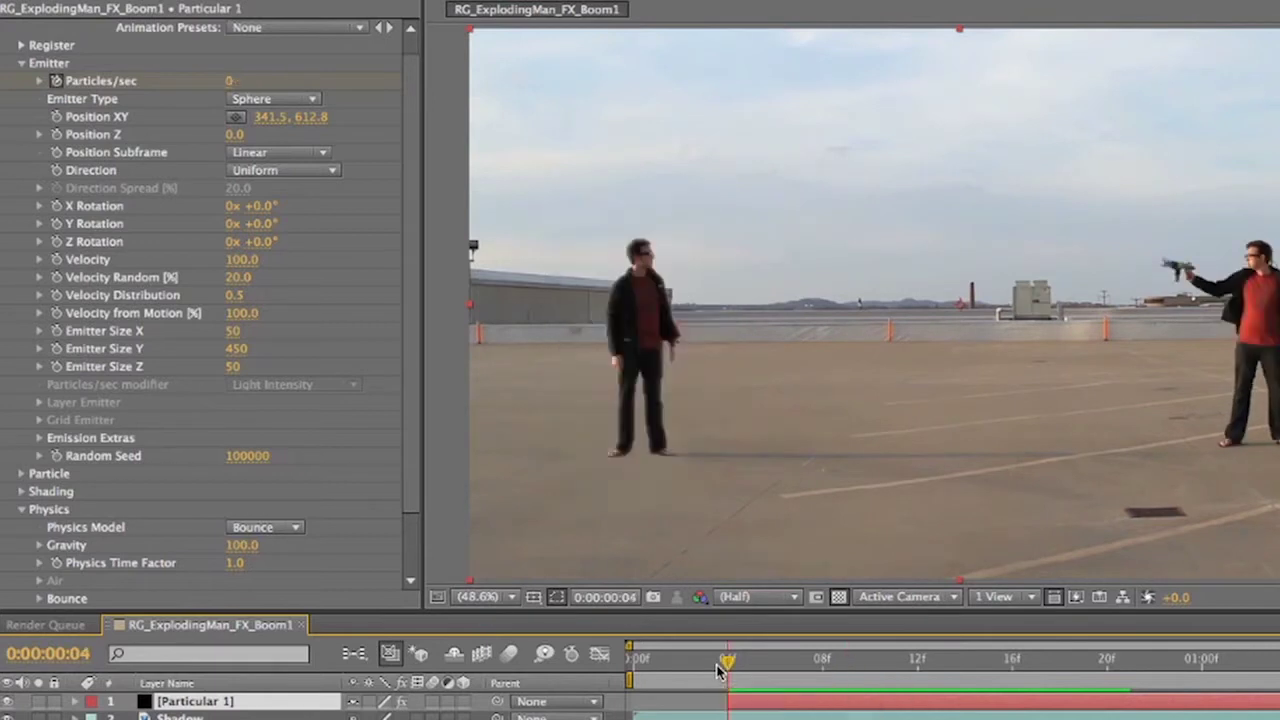
At frame 6, raise the emitter's Velocity to 800 and set its Direction to Disc
drag(716, 670, 783, 675)
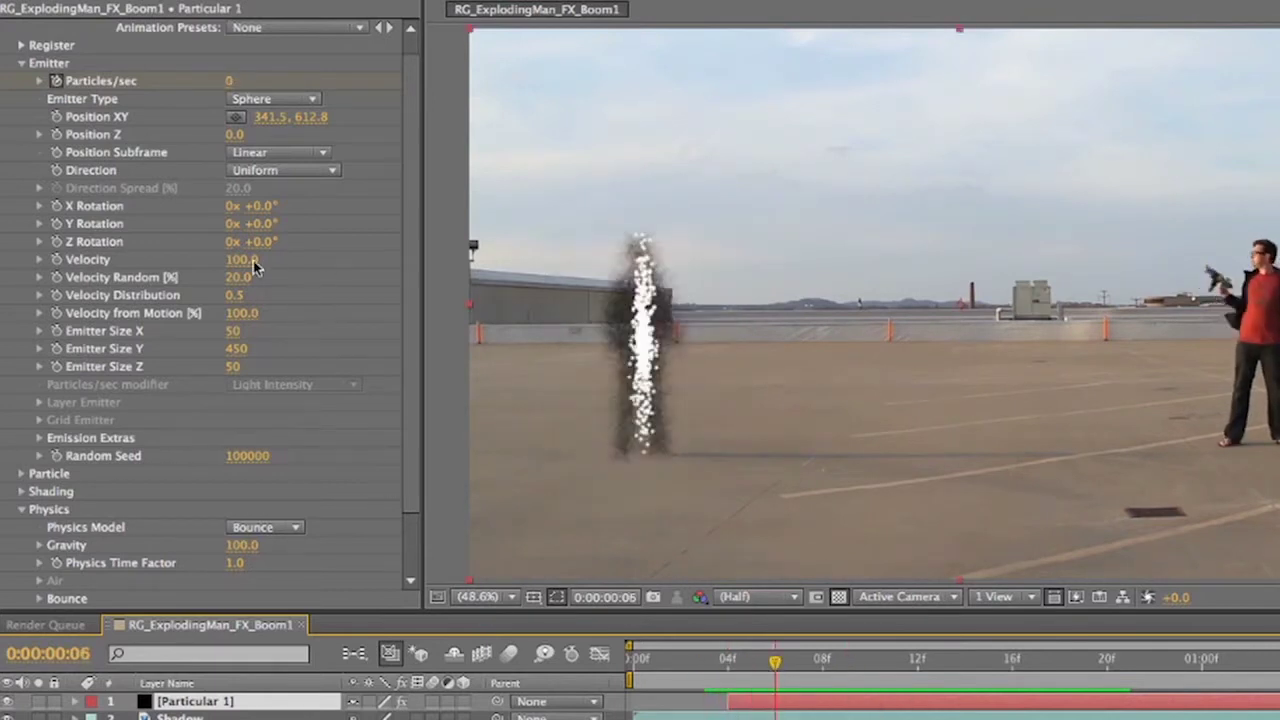
drag(254, 265, 312, 267)
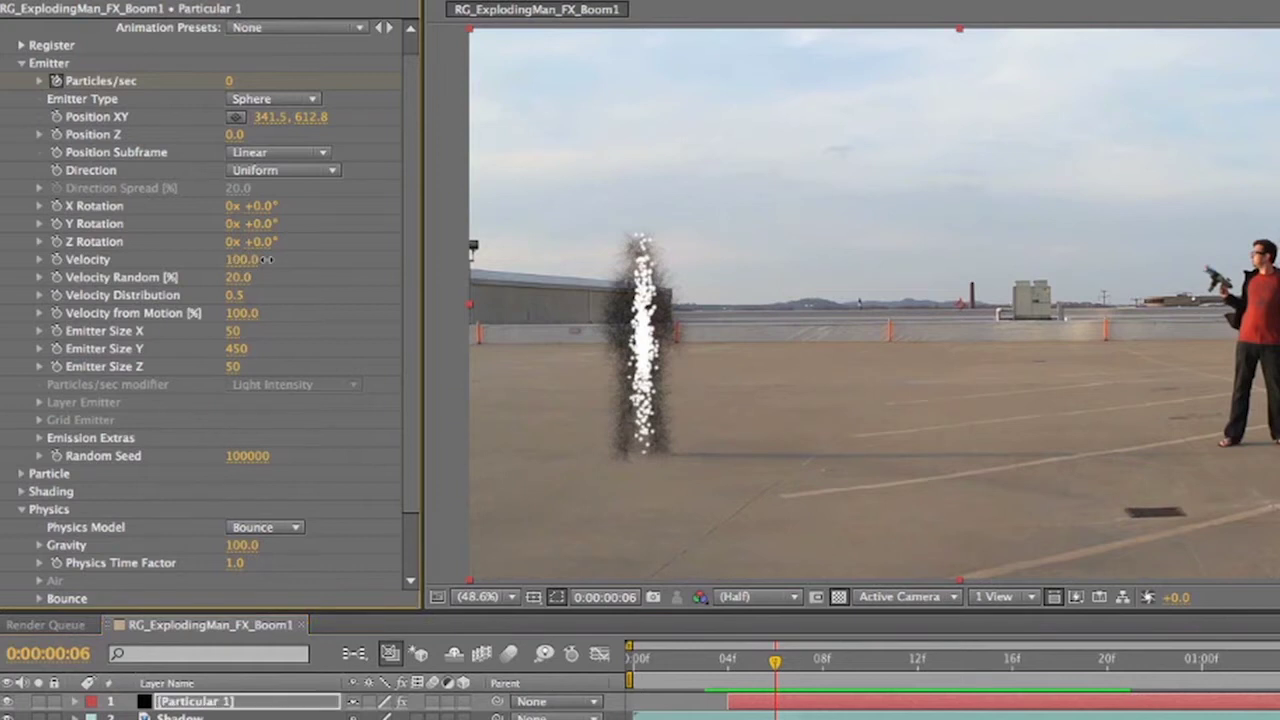
click(295, 171)
click(298, 274)
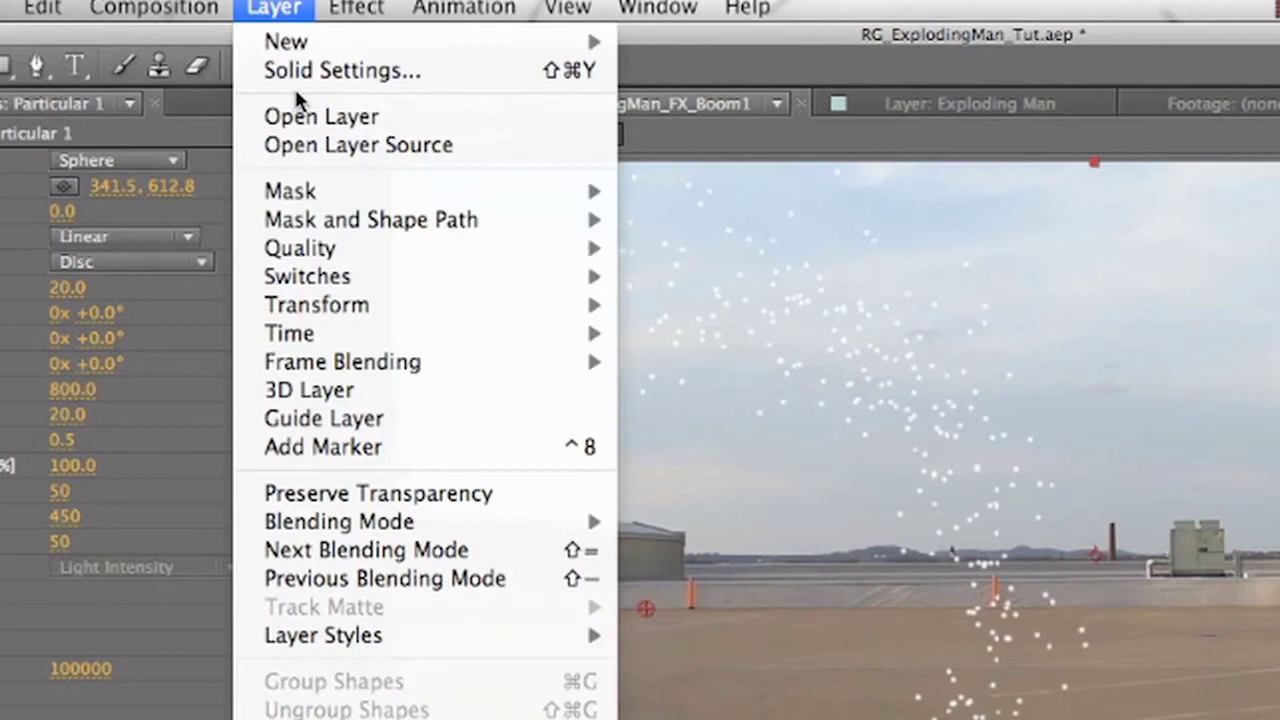
Create a 1920 x 1080 px black solid named Floor as a 3D layer
mouse_move(288, 40)
click(625, 82)
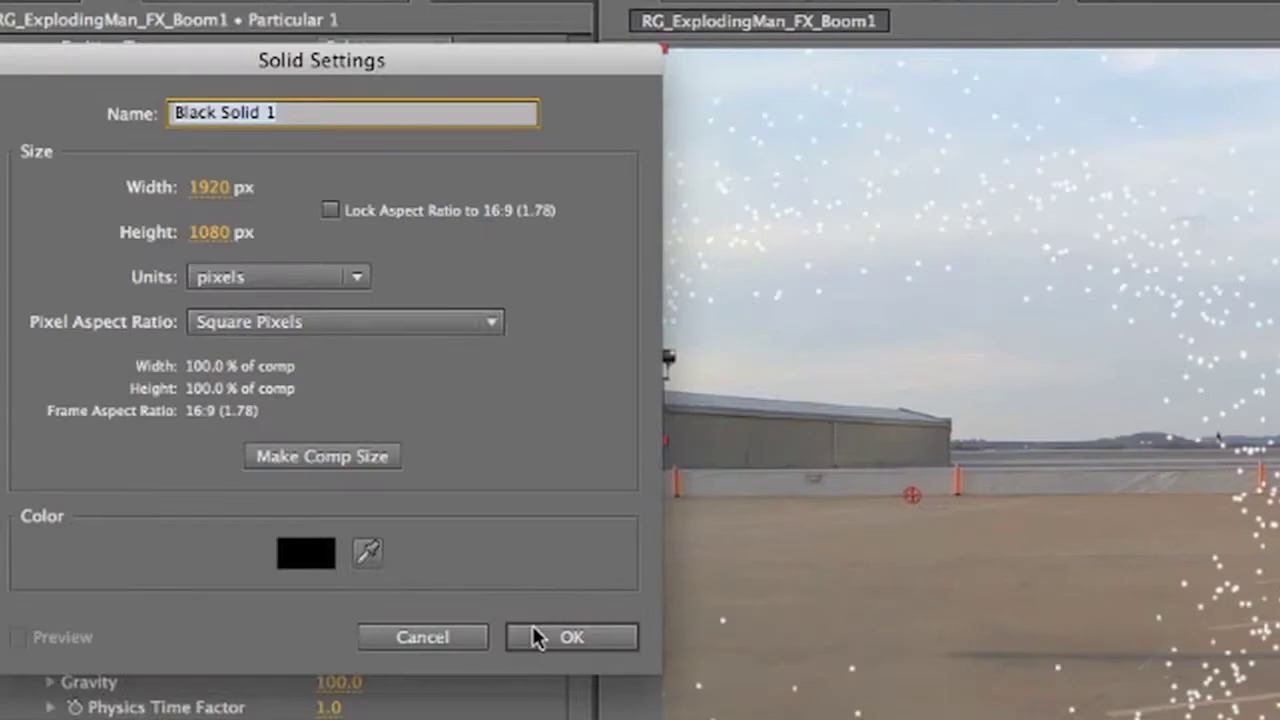
text(Floor)
key(Return)
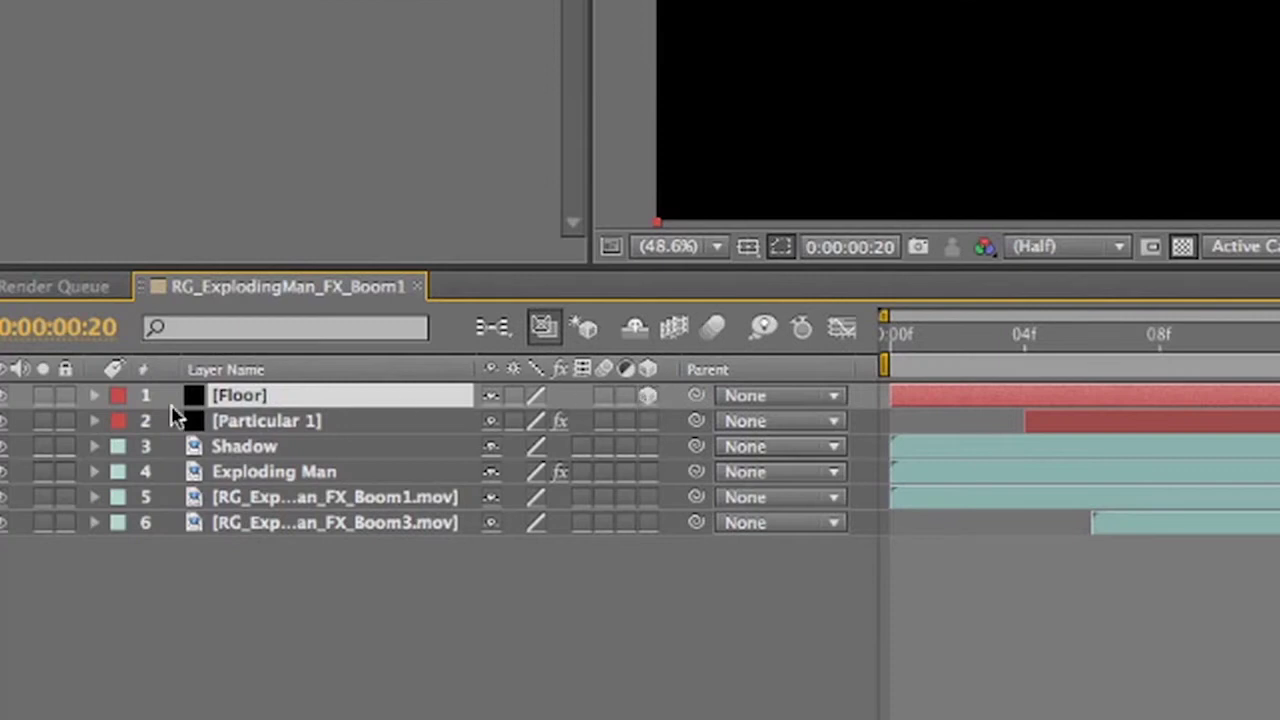
Lay the Floor layer flat with an X Rotation of 93° and lower its Position to 960, 829, 0
click(94, 396)
click(120, 422)
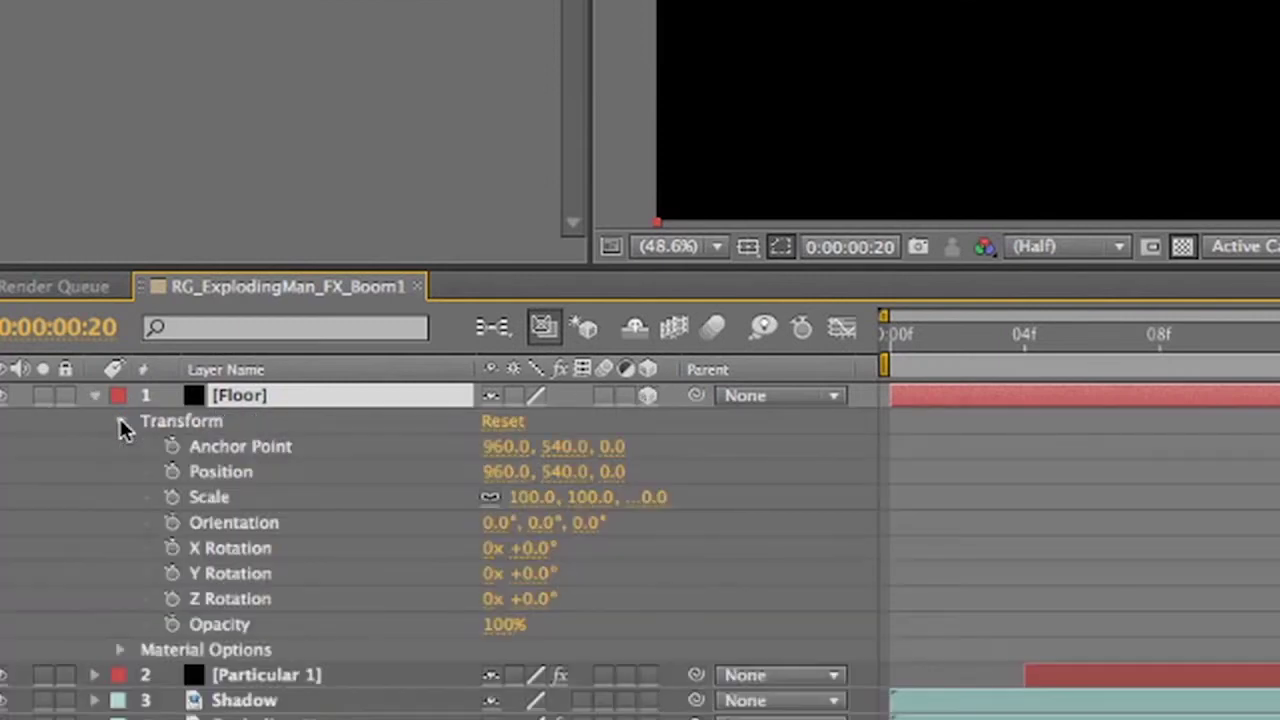
click(524, 553)
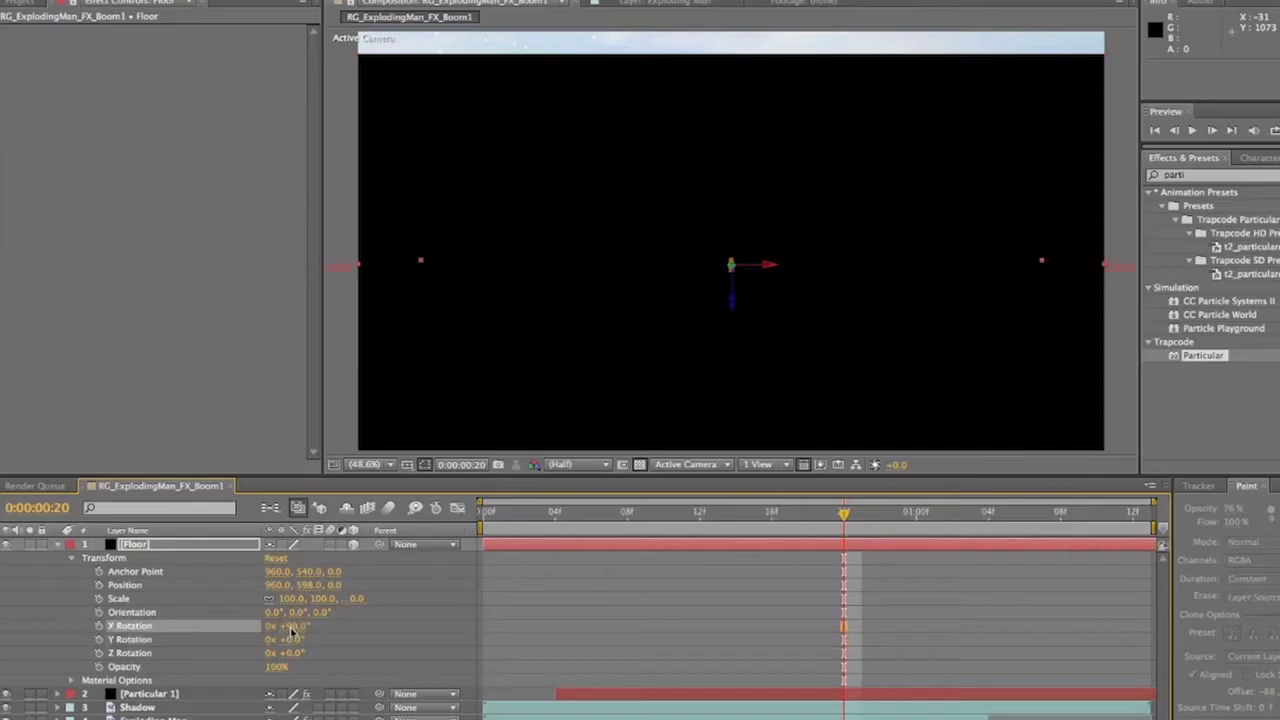
key(Return)
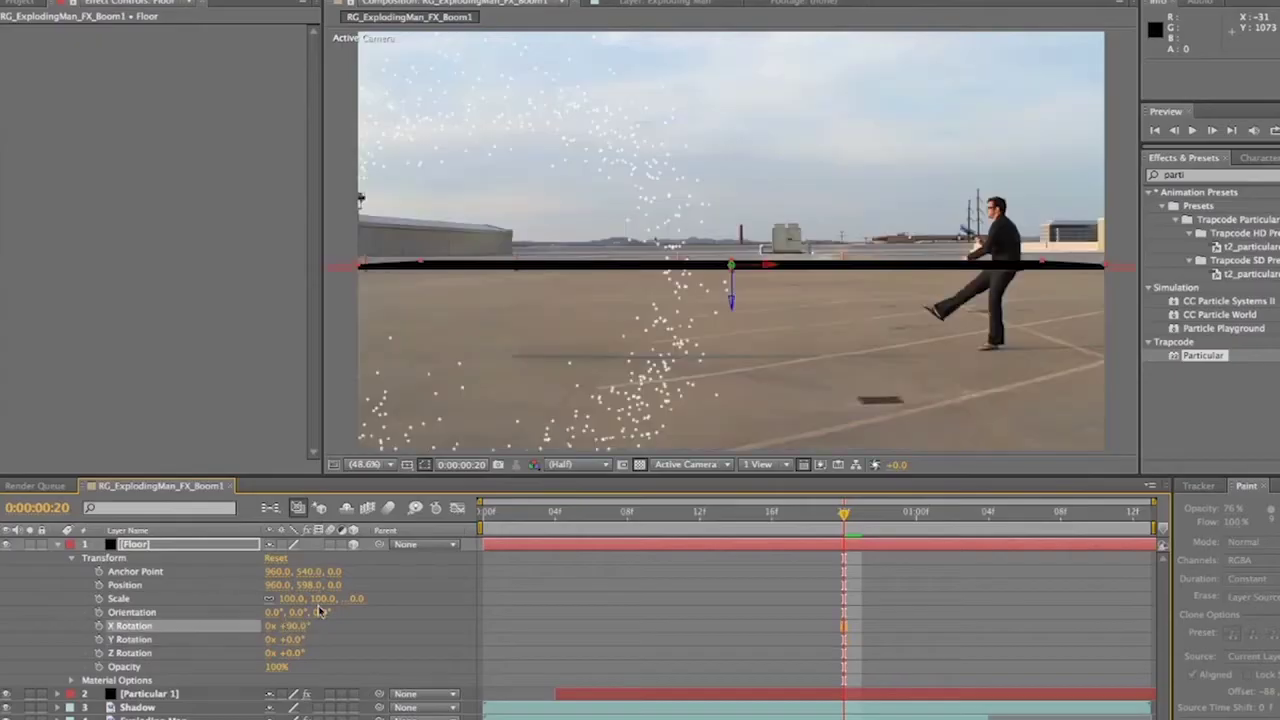
drag(309, 584, 463, 613)
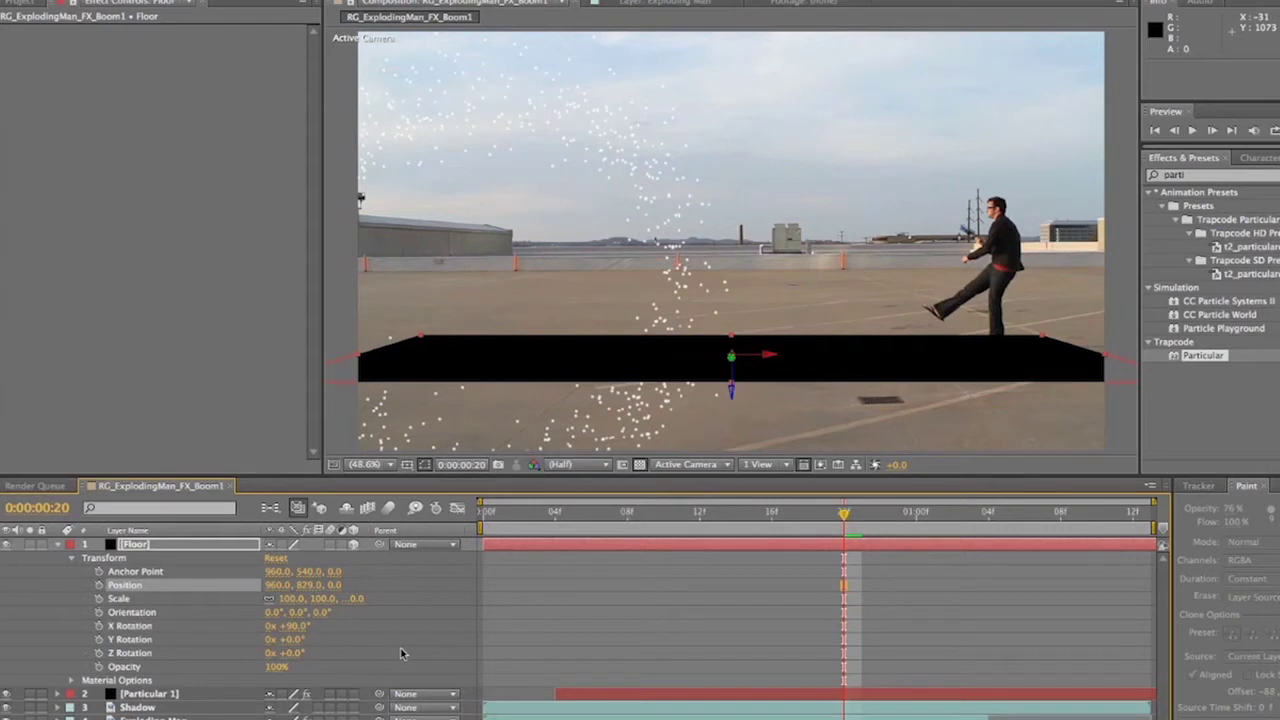
drag(295, 626, 299, 626)
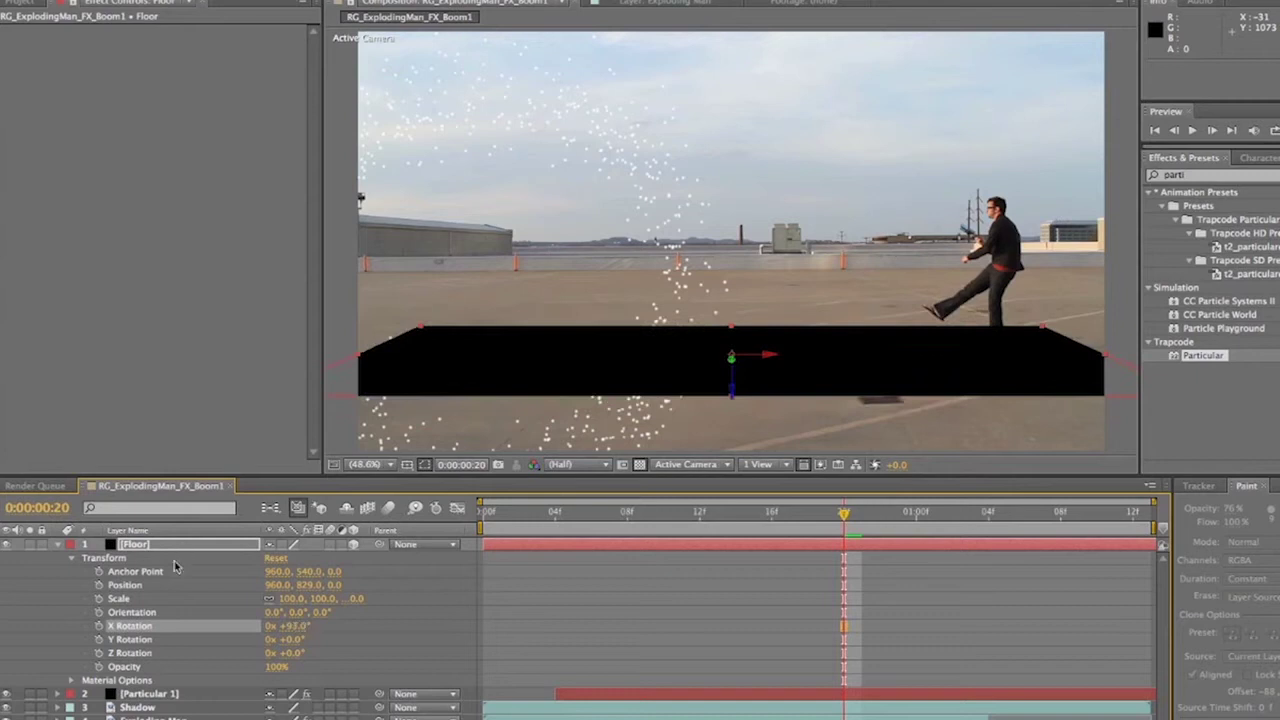
Hide the Floor layer and assign it as the Floor Layer in Particular's Bounce physics
click(7, 544)
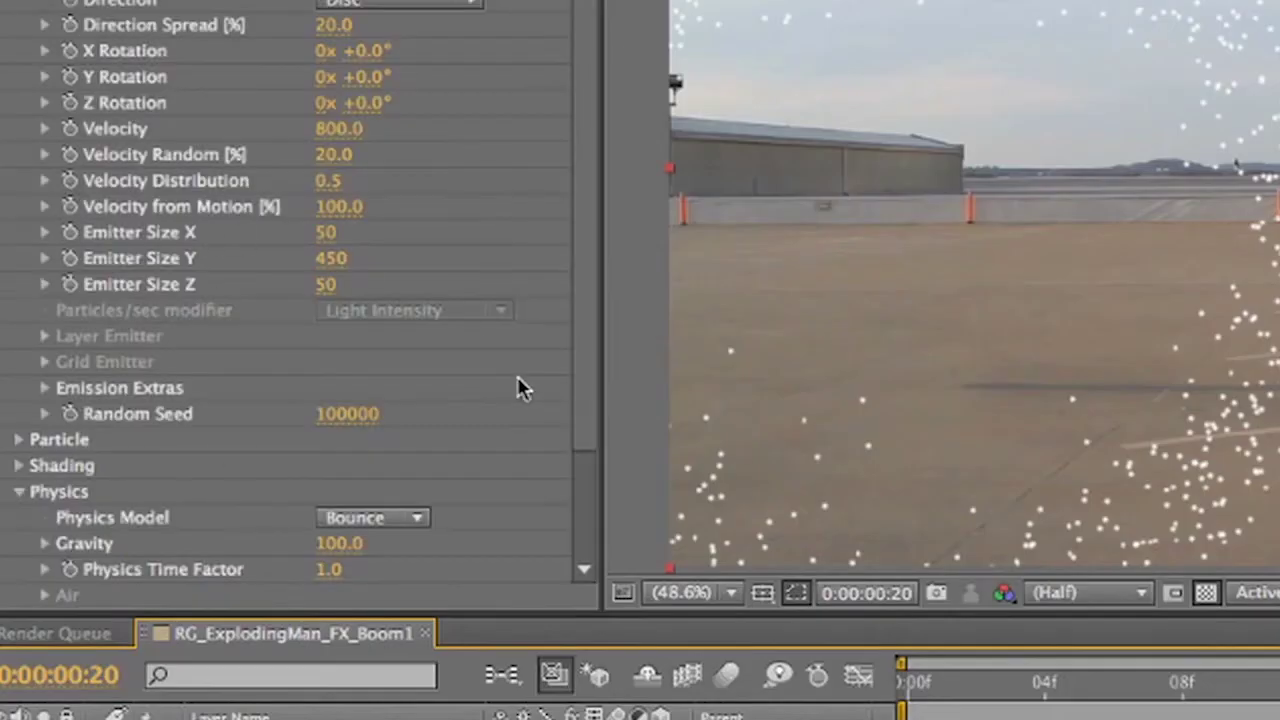
scroll(517, 388, down, 5)
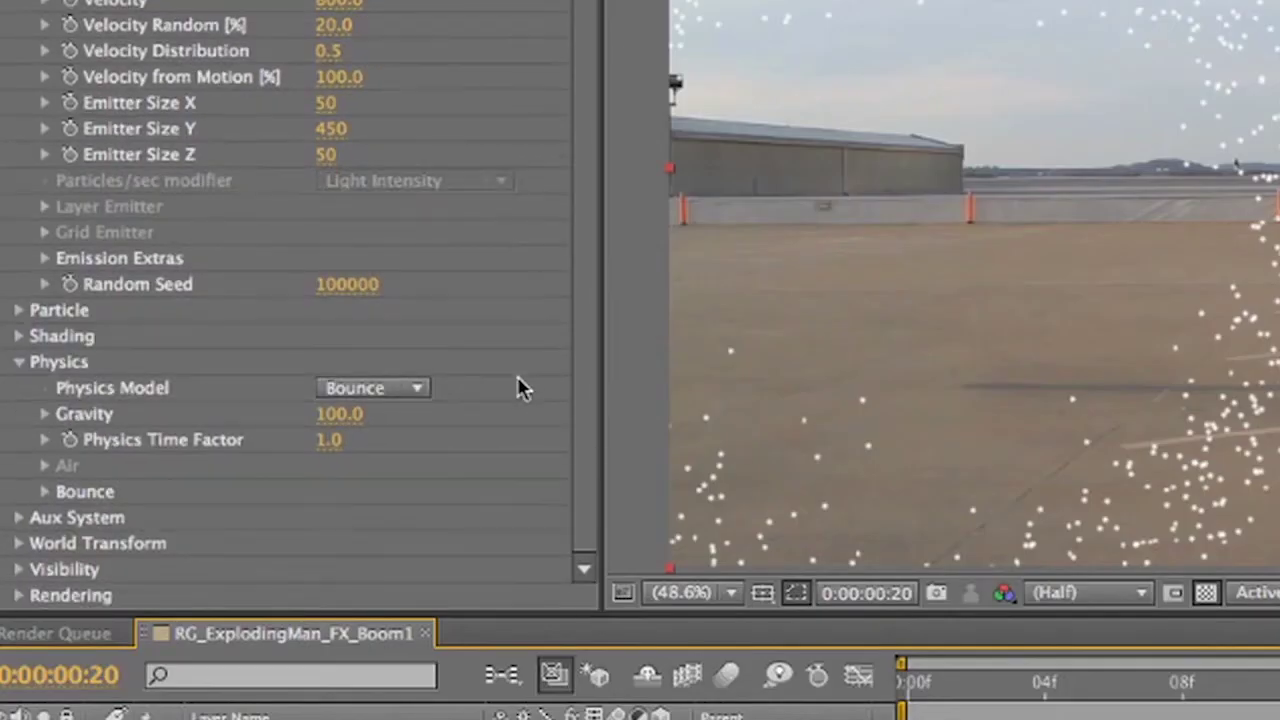
click(44, 492)
scroll(42, 493, down, 4)
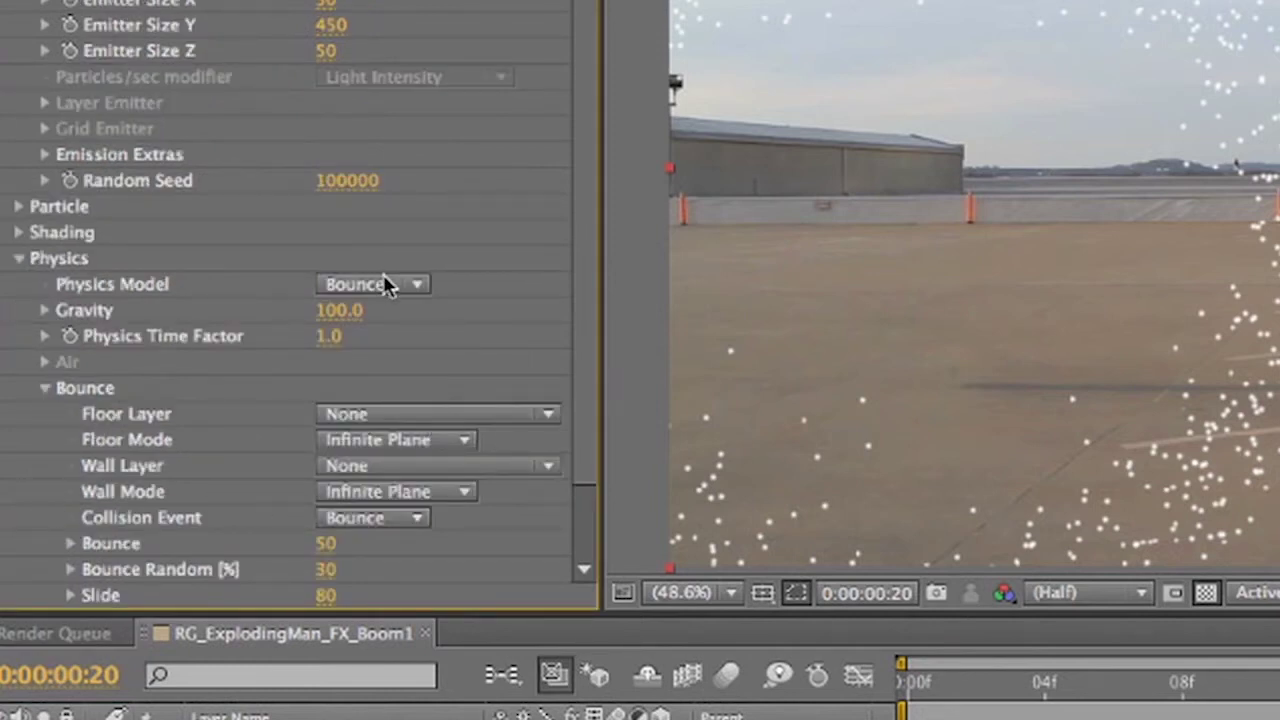
click(436, 414)
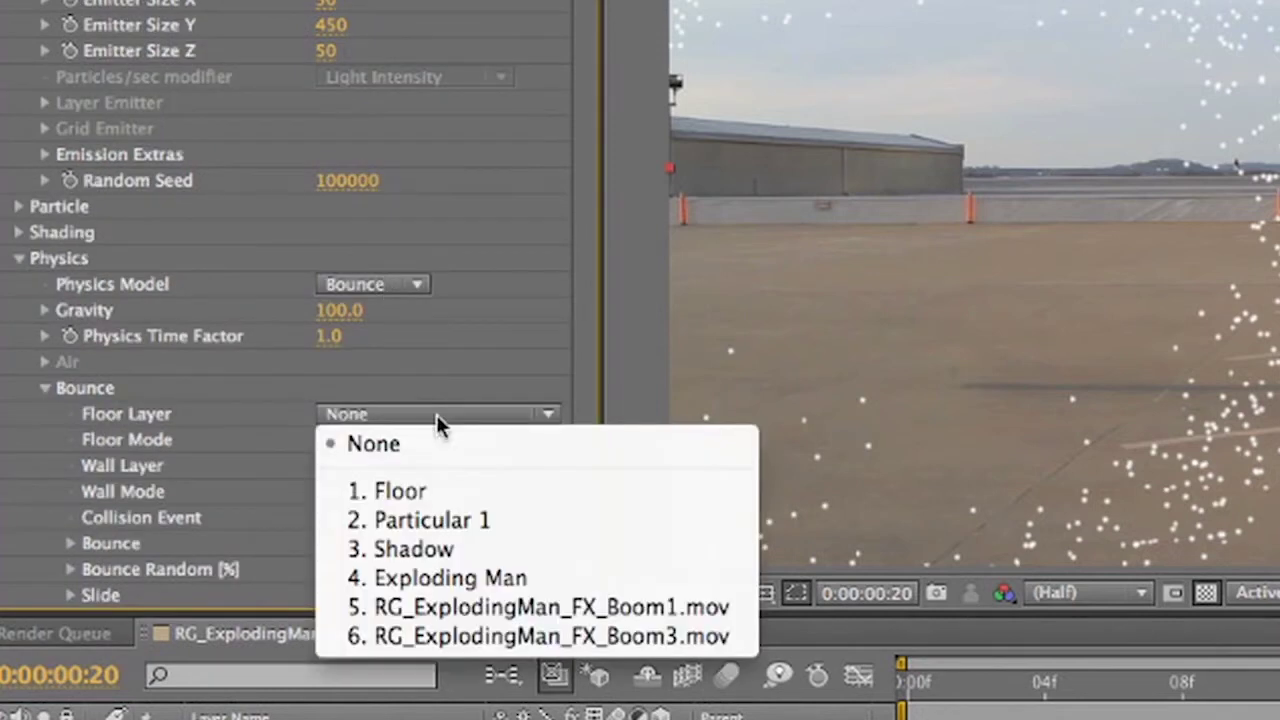
click(467, 497)
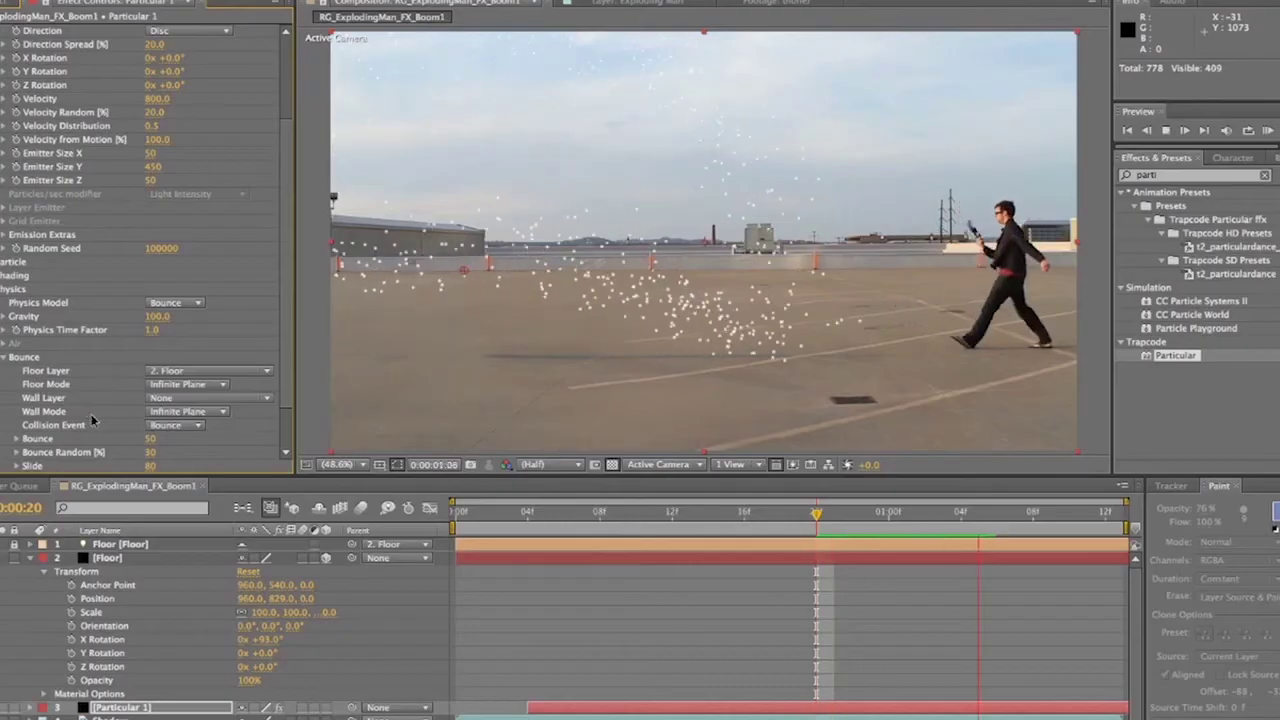
Set the Bounce physics' Collision Event to Stick and preview how the particles land
click(196, 427)
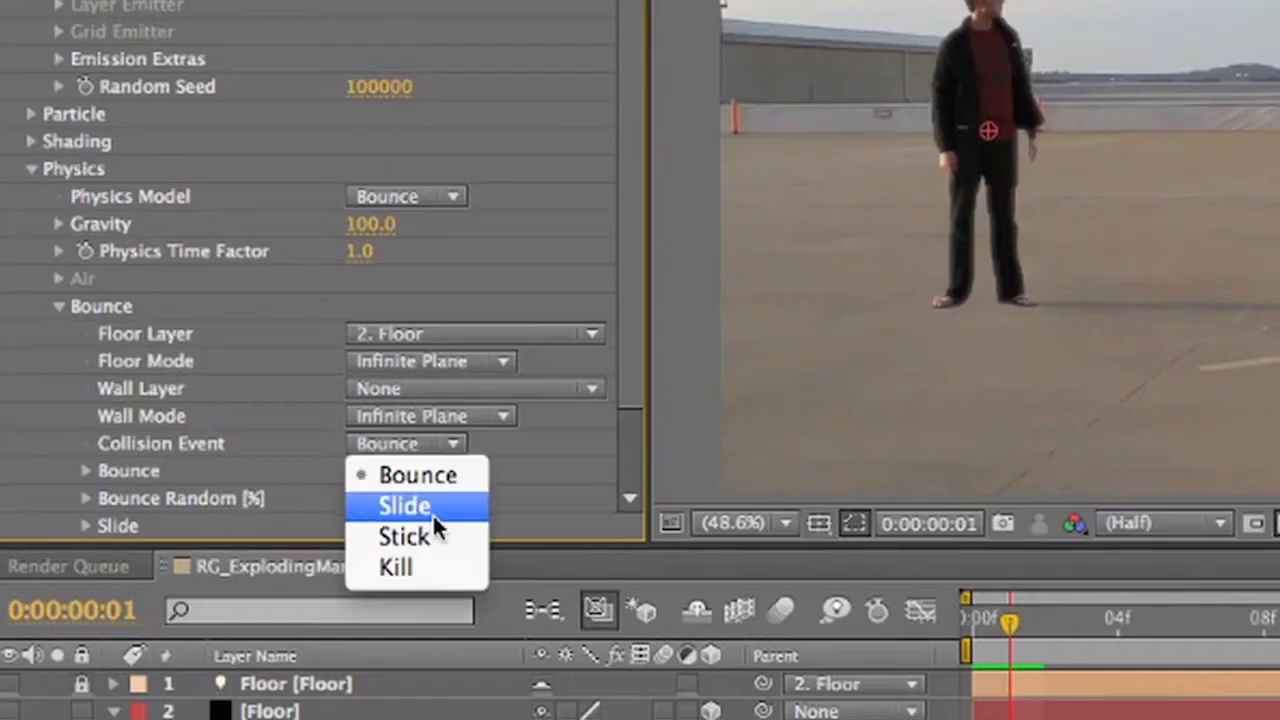
click(189, 472)
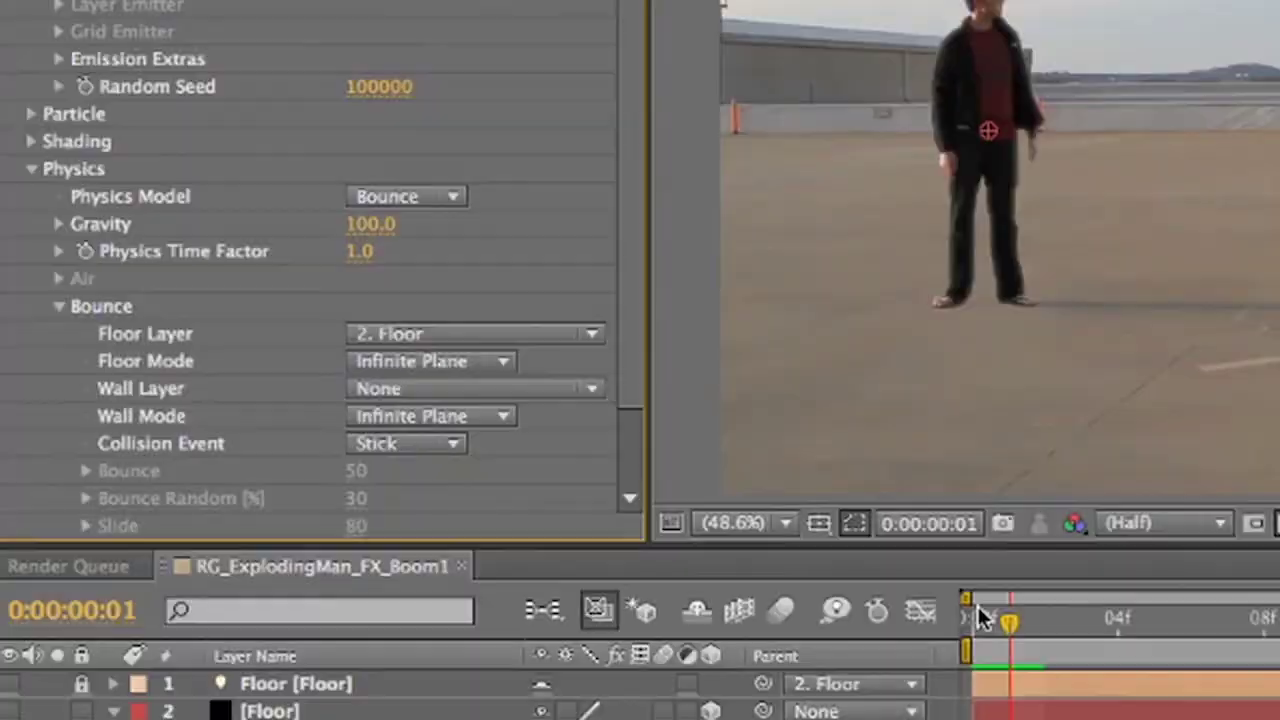
key(space)
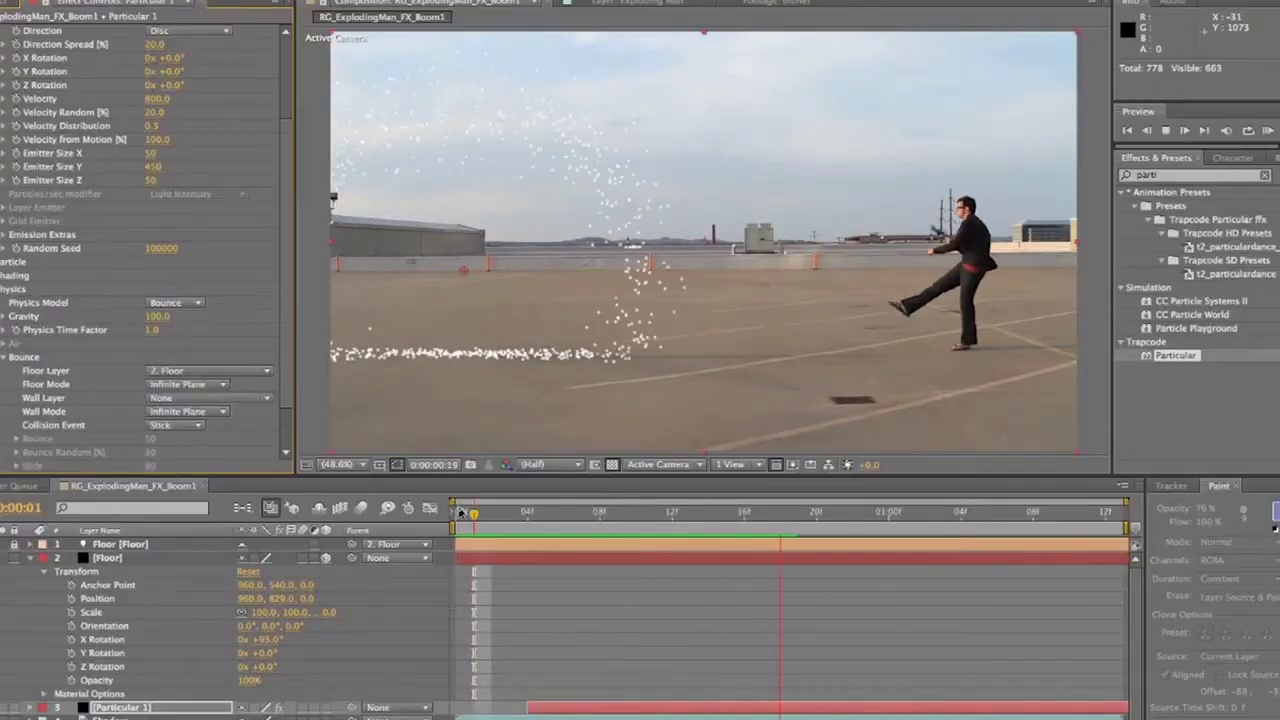
key(space)
Set the emitter's Direction Spread to 100%
scroll(214, 316, up, 3)
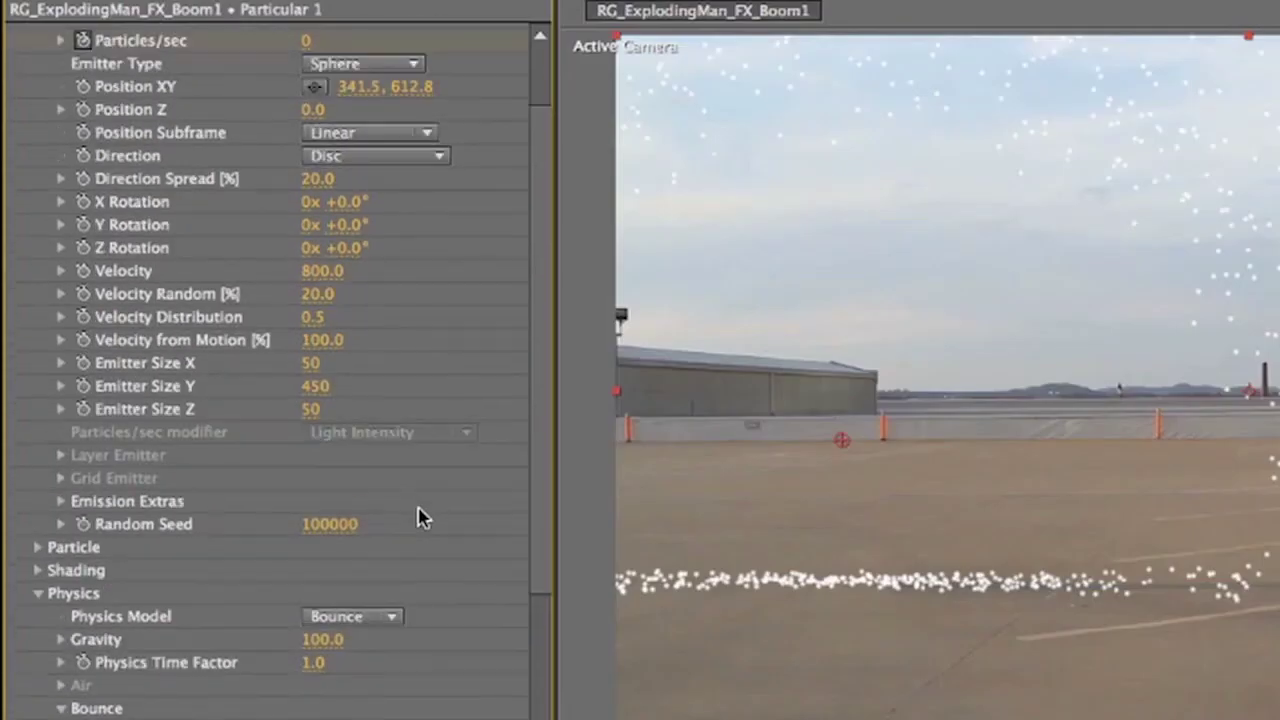
click(322, 178)
text(100)
key(Return)
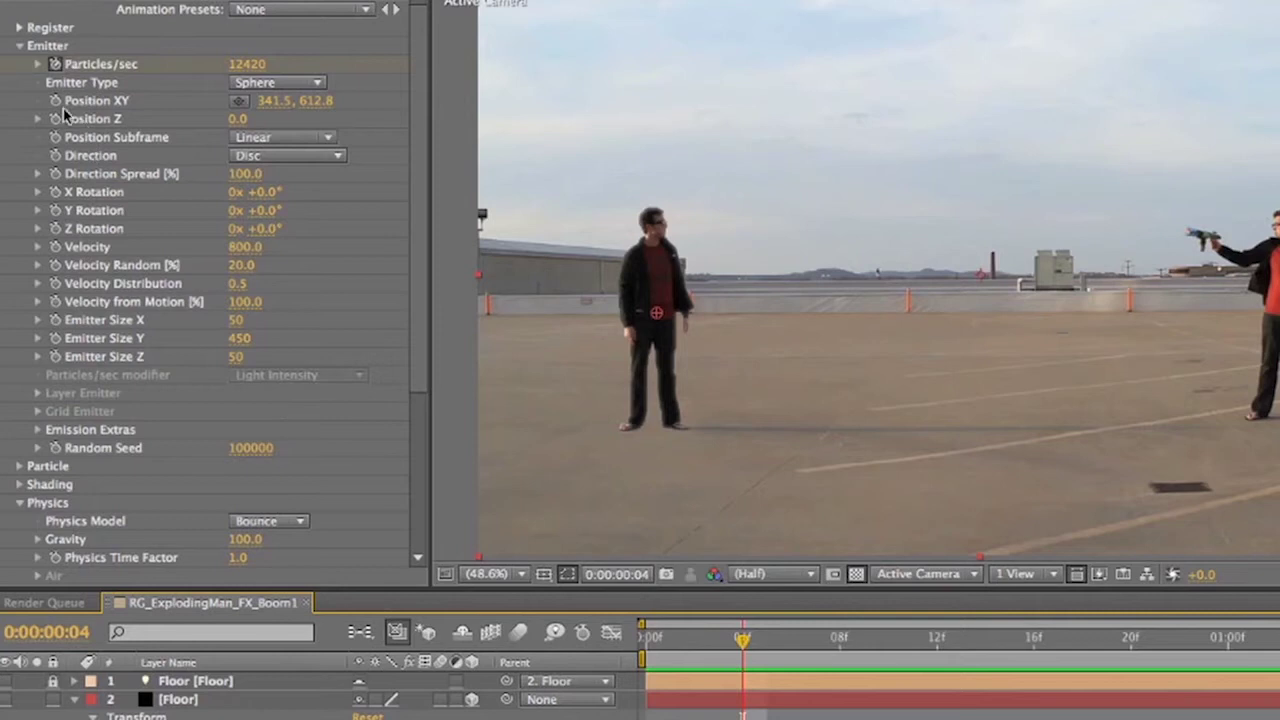
Enable keyframing for the emitter's Position XY at frame 4, shift its position at frame 5, and preview the motion
click(55, 101)
key(Page_Down)
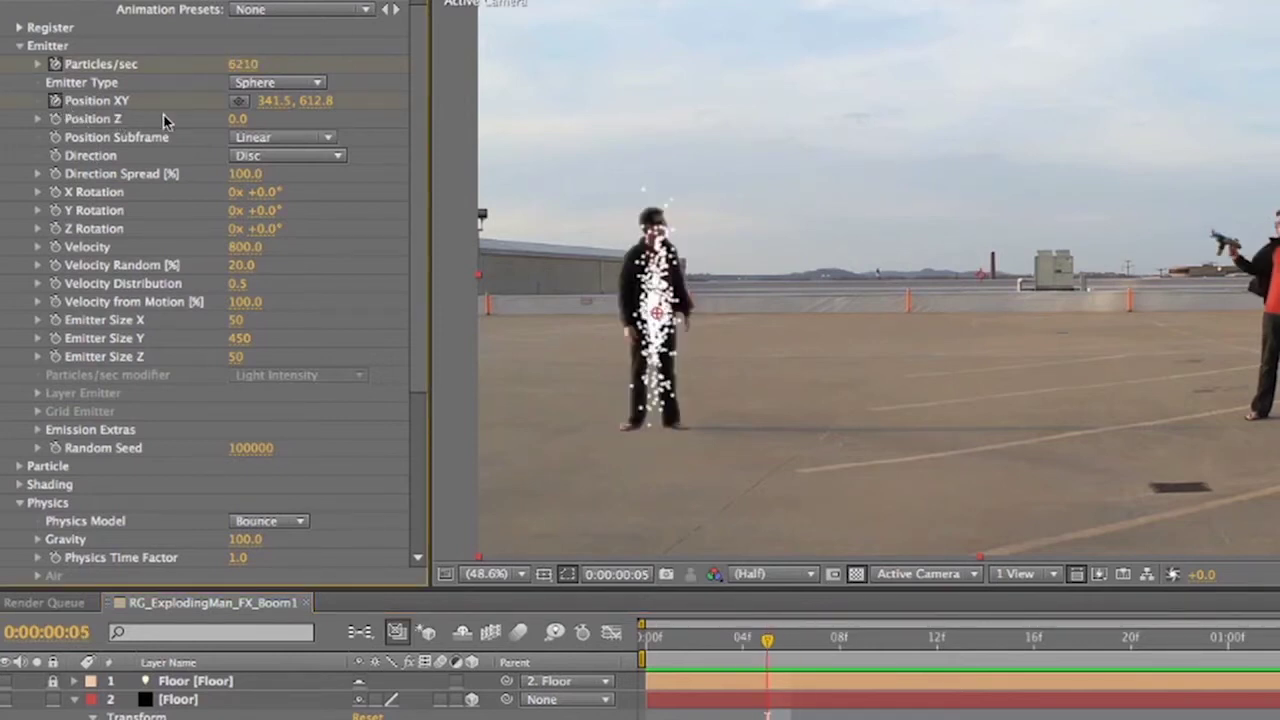
drag(222, 98, 337, 114)
key(Page_Down)
key(space)
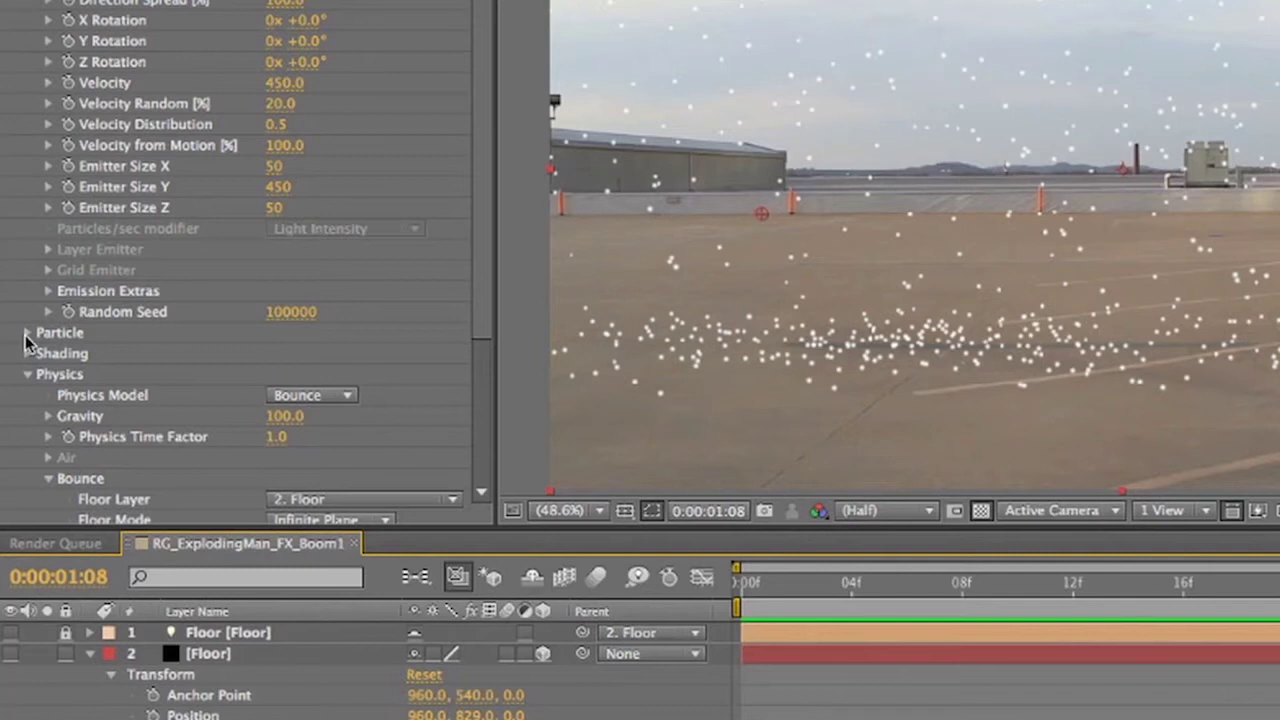
Set the particle Size to 1 and its Size Random to 100%
click(27, 336)
scroll(27, 342, down, 5)
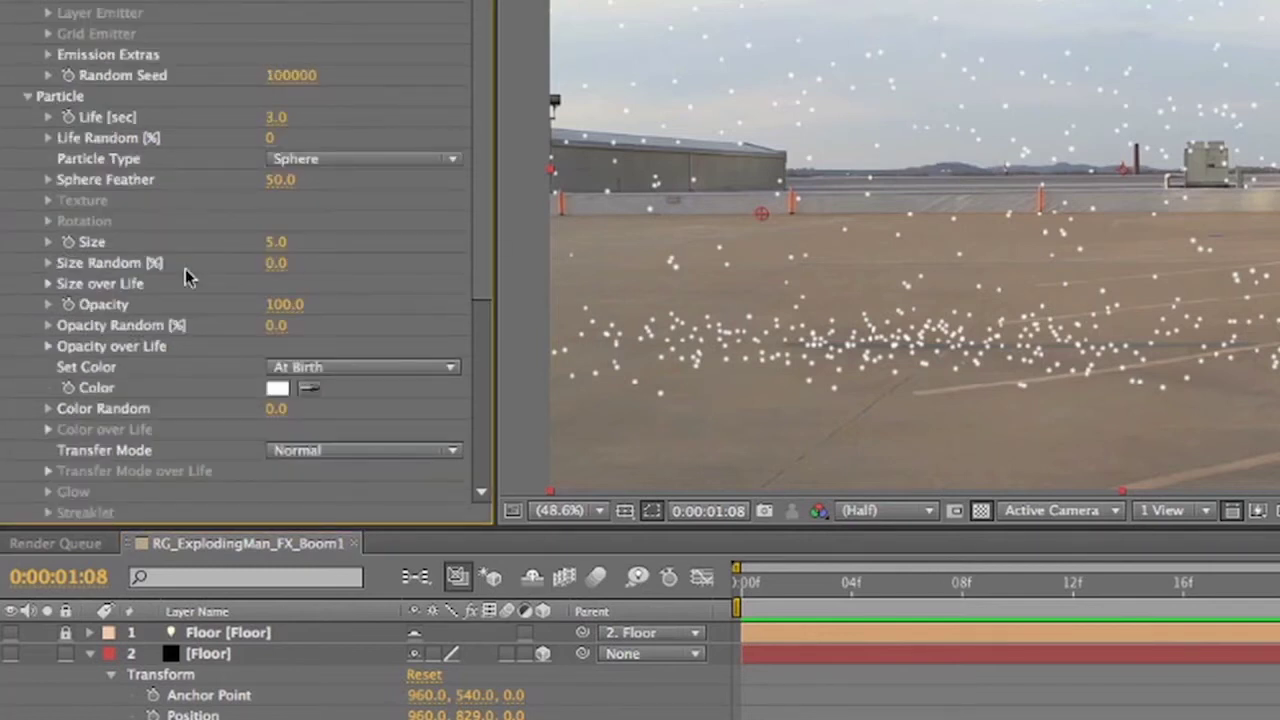
drag(294, 266, 331, 266)
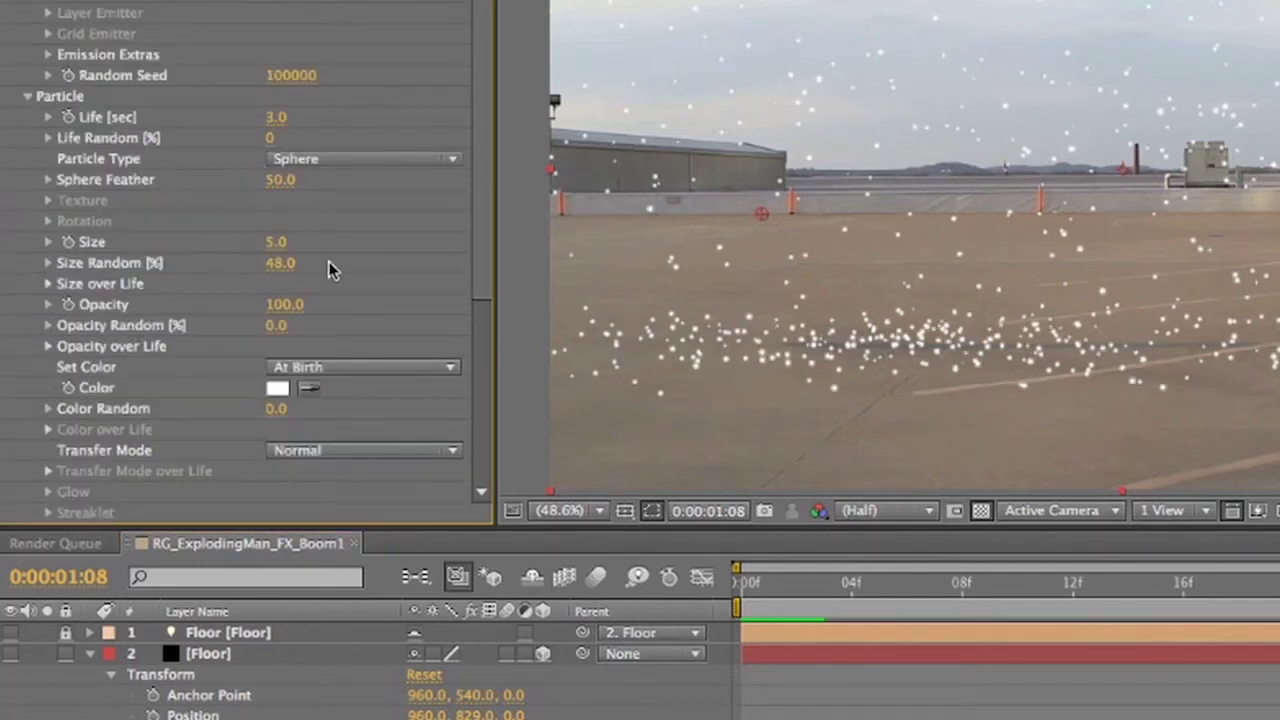
click(277, 243)
text(1)
key(Return)
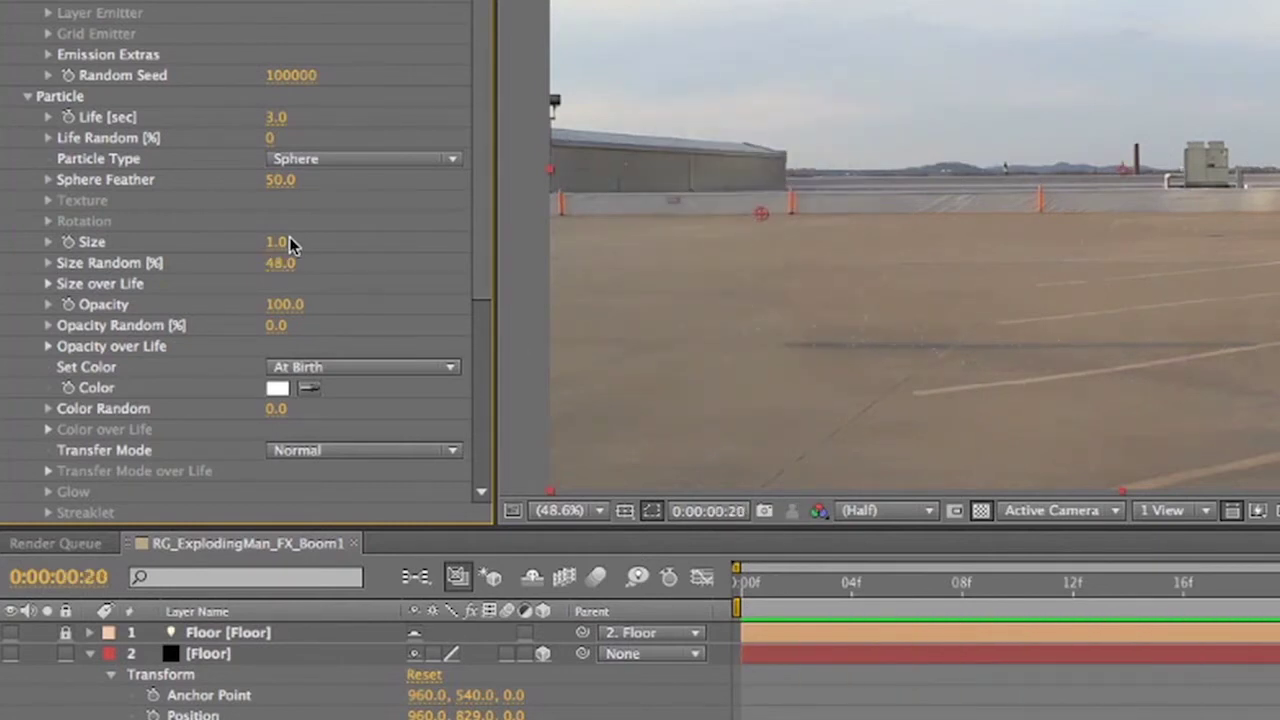
drag(280, 266, 505, 287)
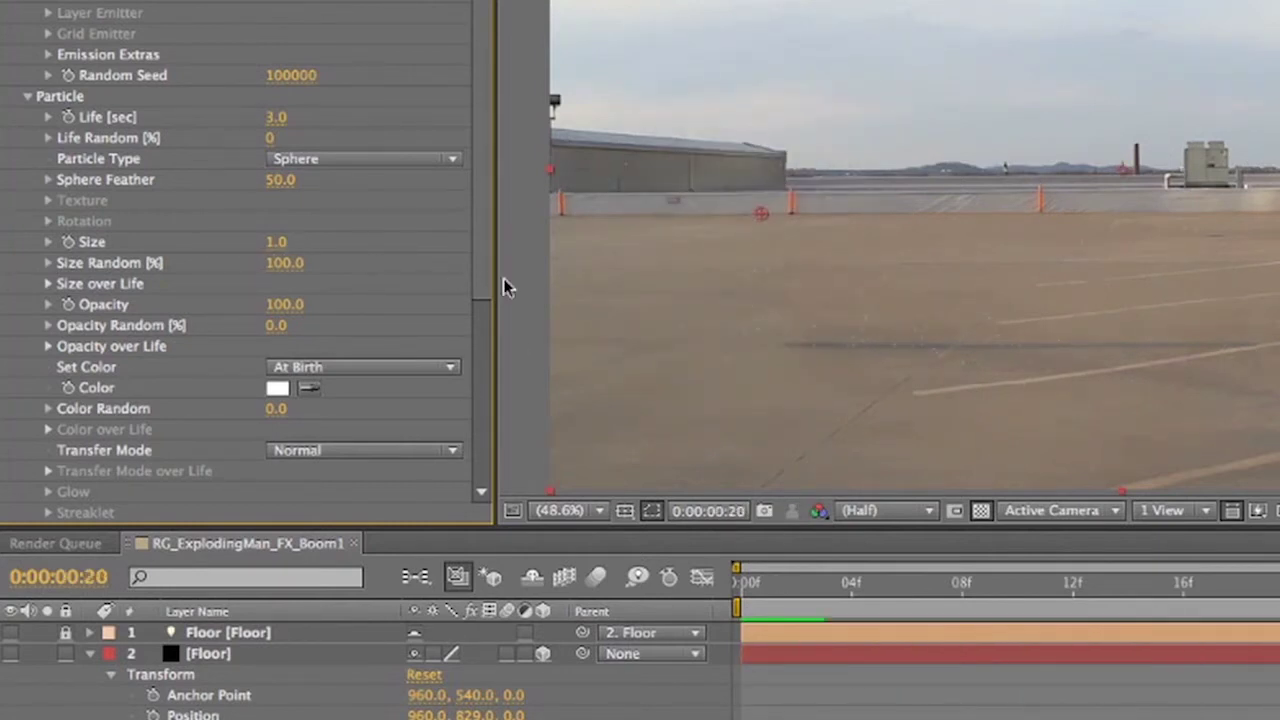
Change the Particle Type to Cloudlet and set the particle Size to 2
click(362, 160)
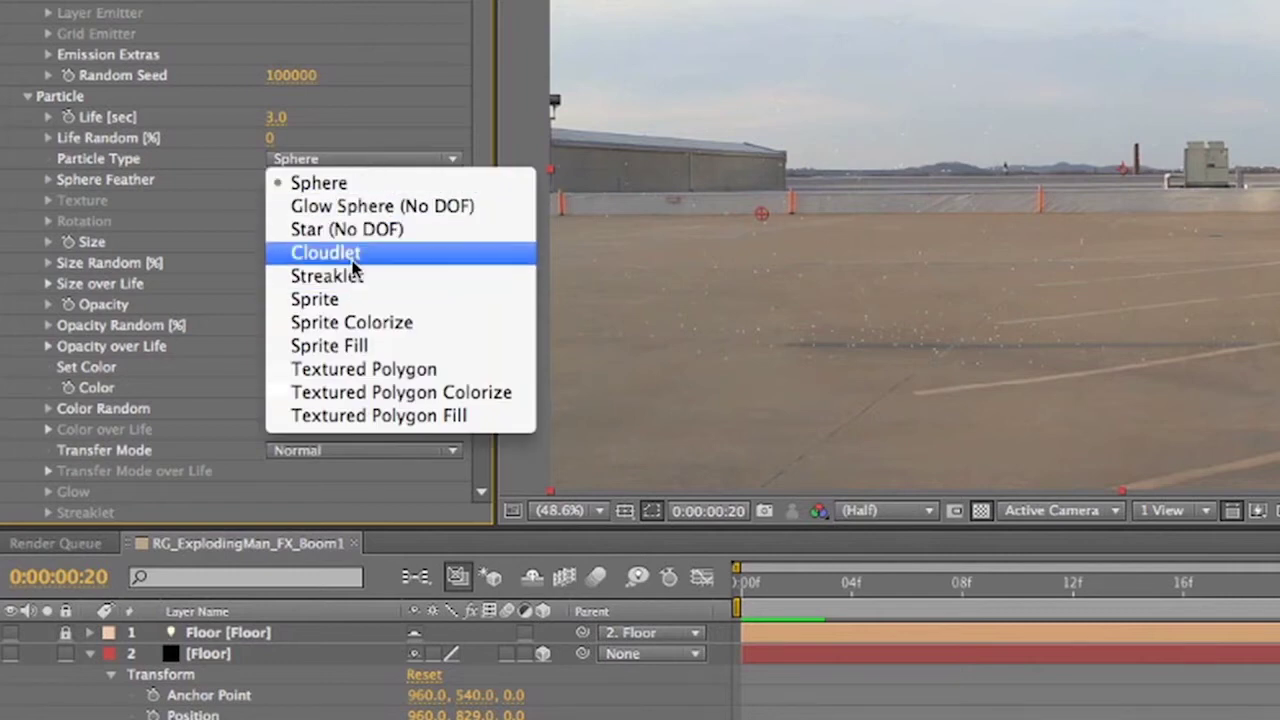
click(360, 251)
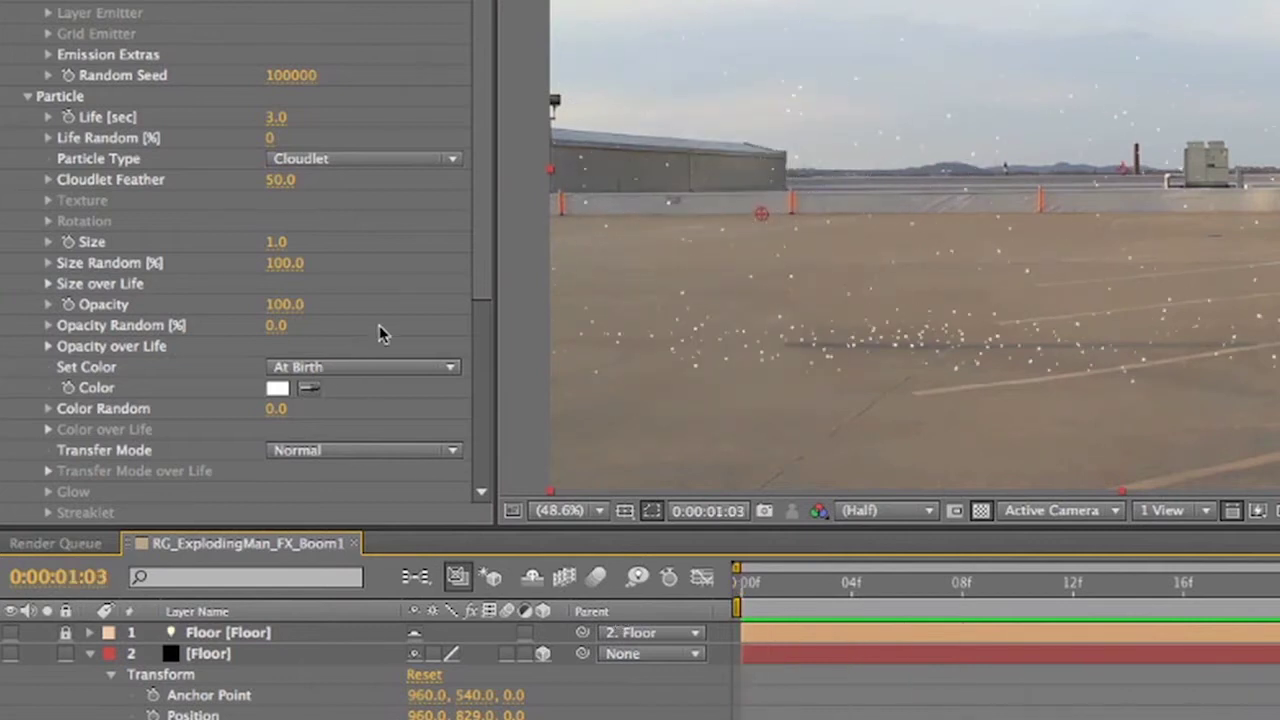
drag(271, 244, 275, 250)
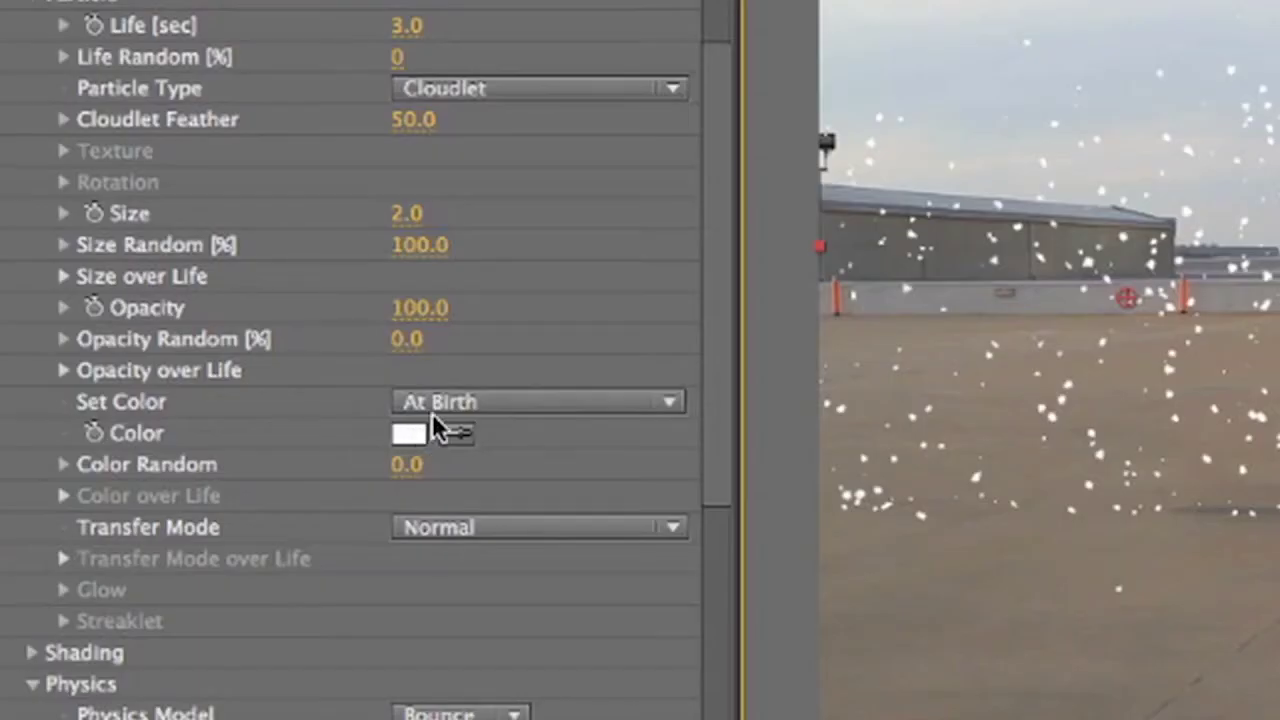
Set the particles' color to Random from Gradient and apply the white-to-black preset to the Color over Life gradient
click(320, 366)
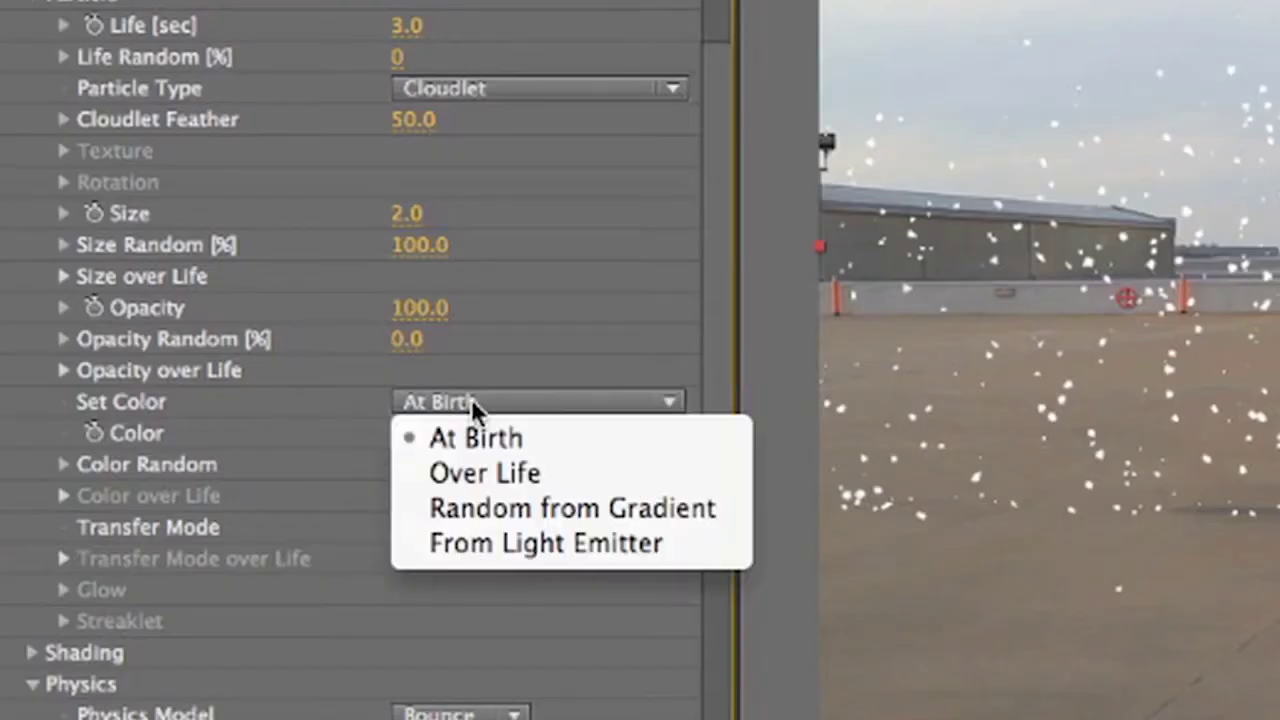
click(512, 508)
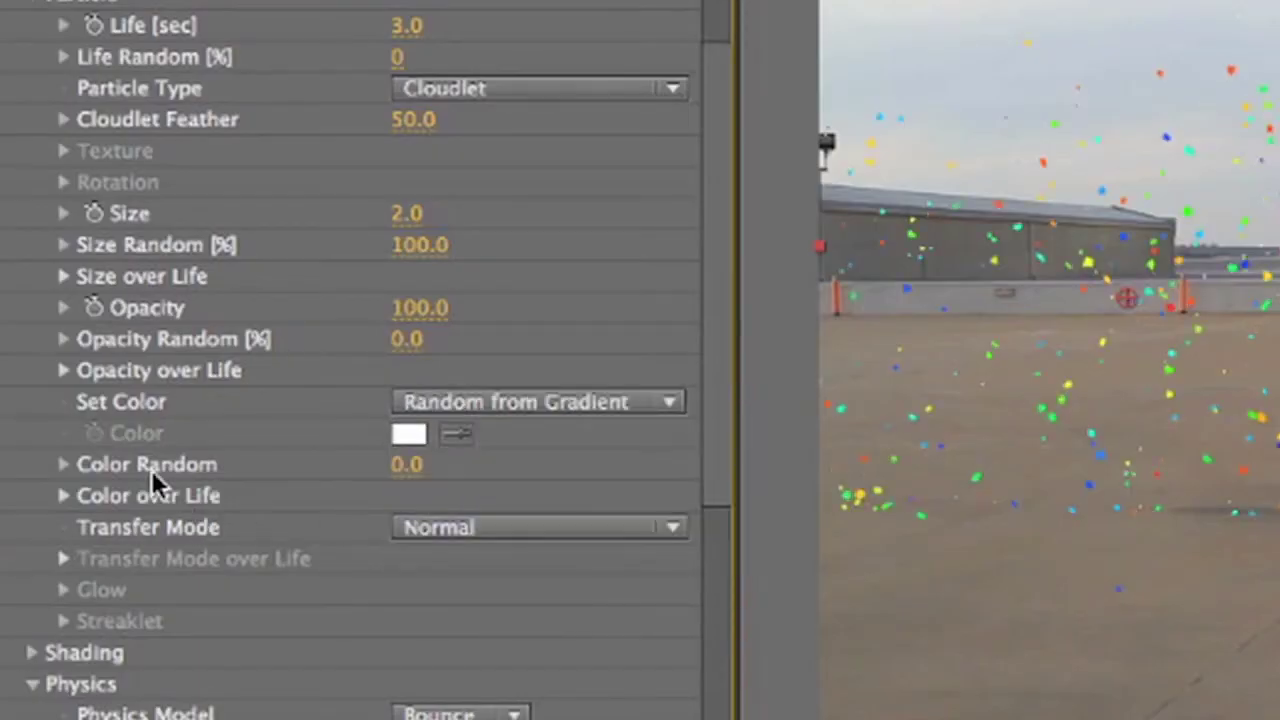
click(62, 496)
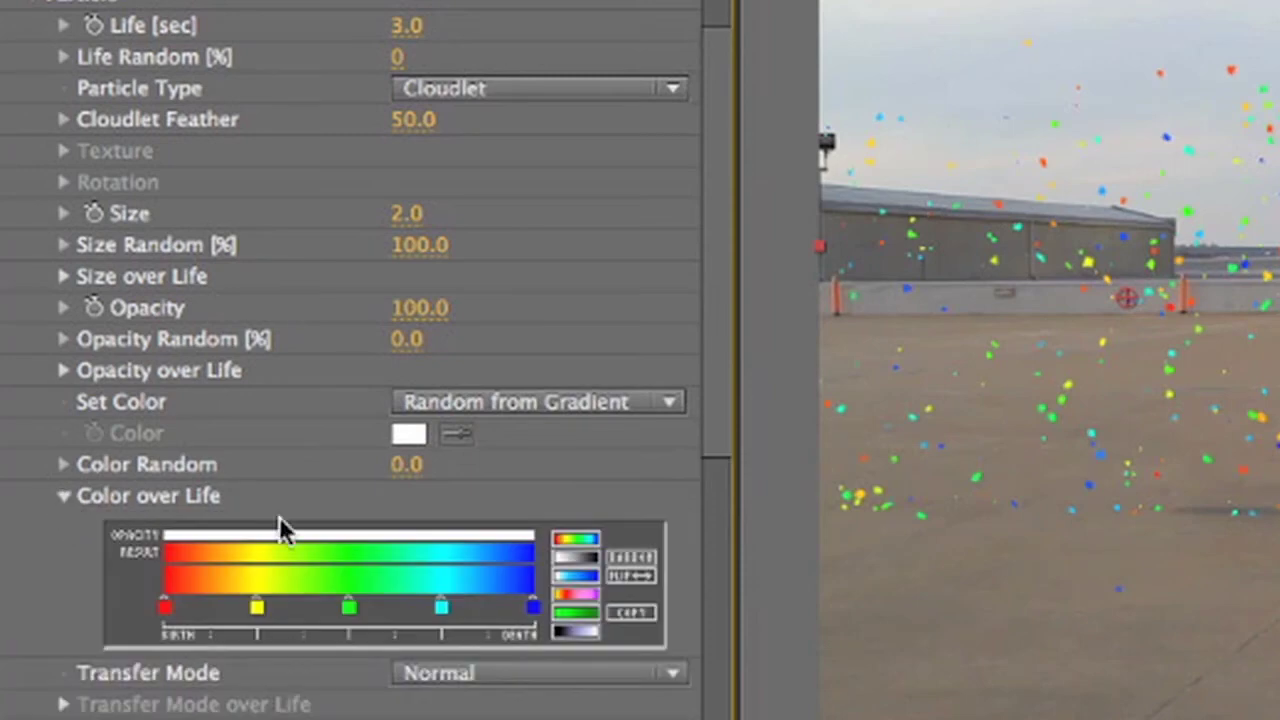
click(578, 555)
Recolor the birth end of the Color over Life gradient to a dark brownish gray with a 25° hue
double_click(162, 606)
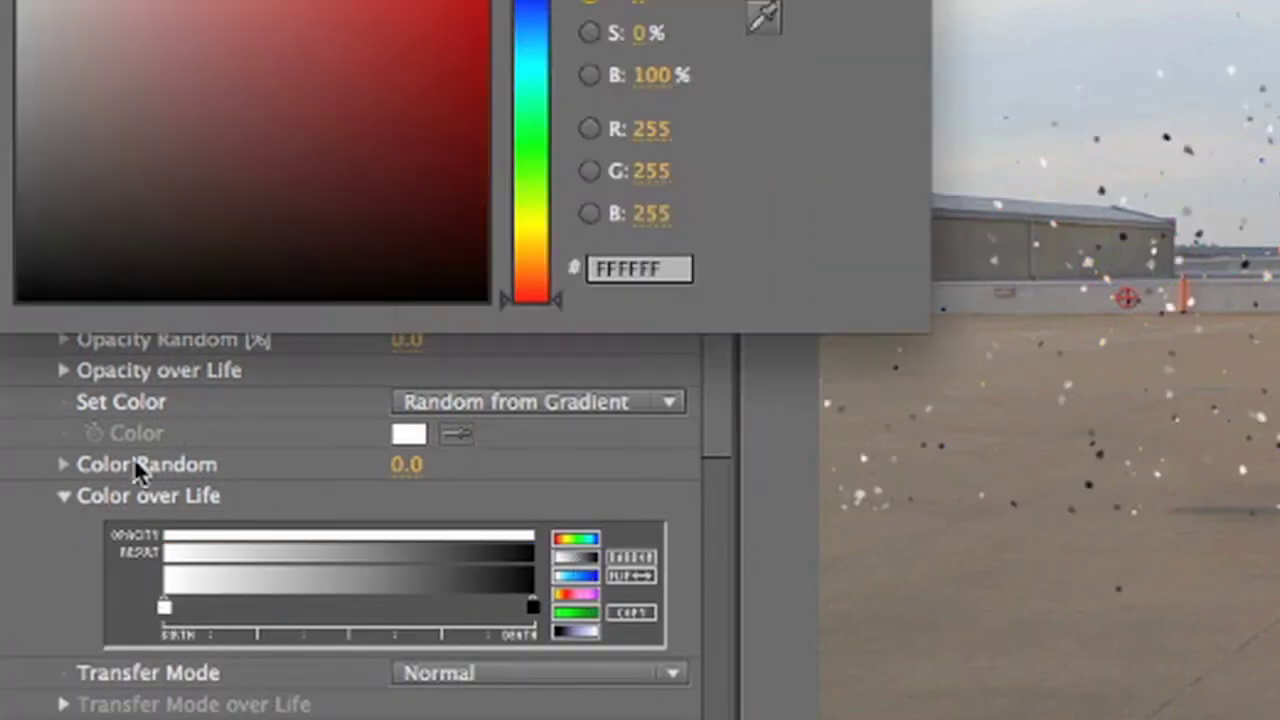
click(41, 186)
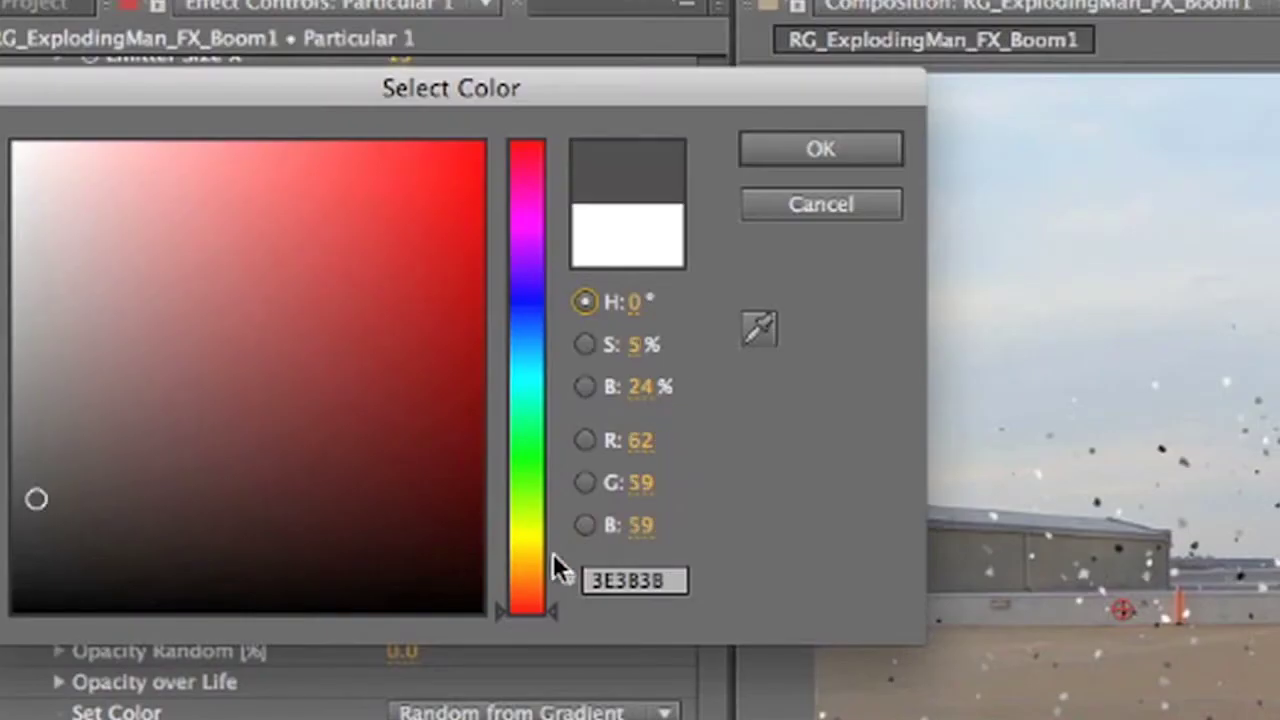
click(528, 578)
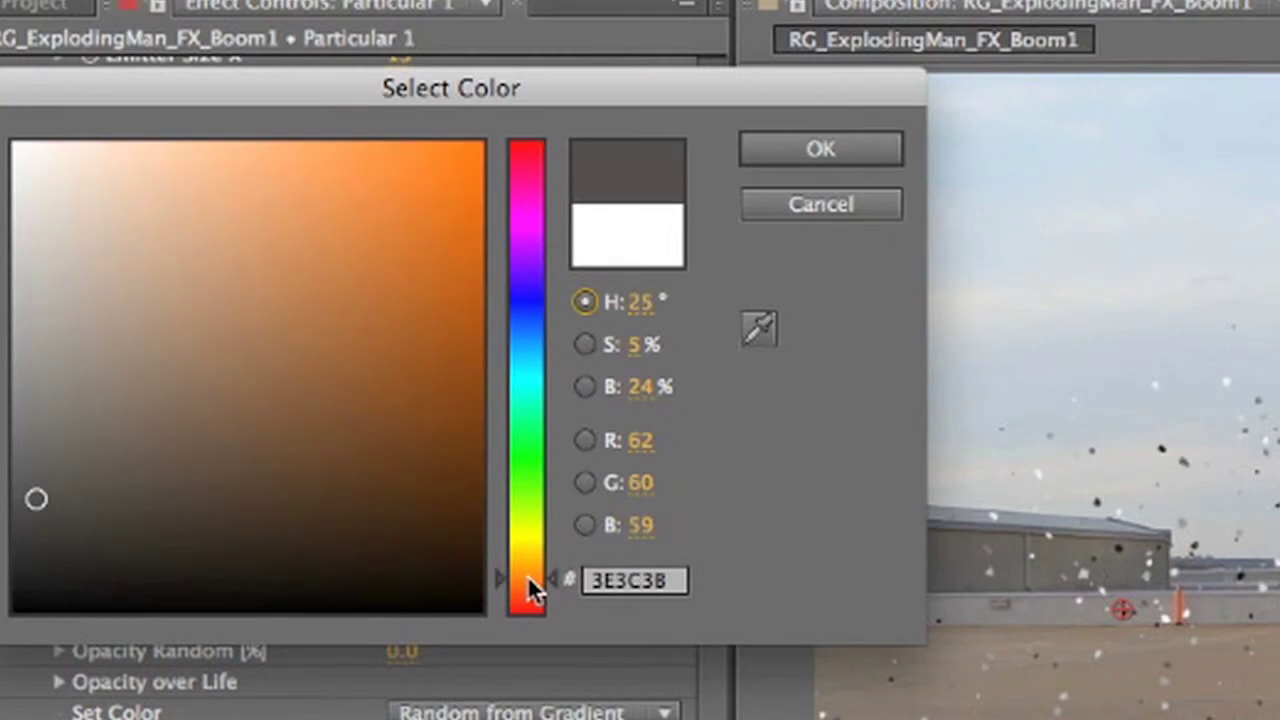
drag(60, 460, 80, 467)
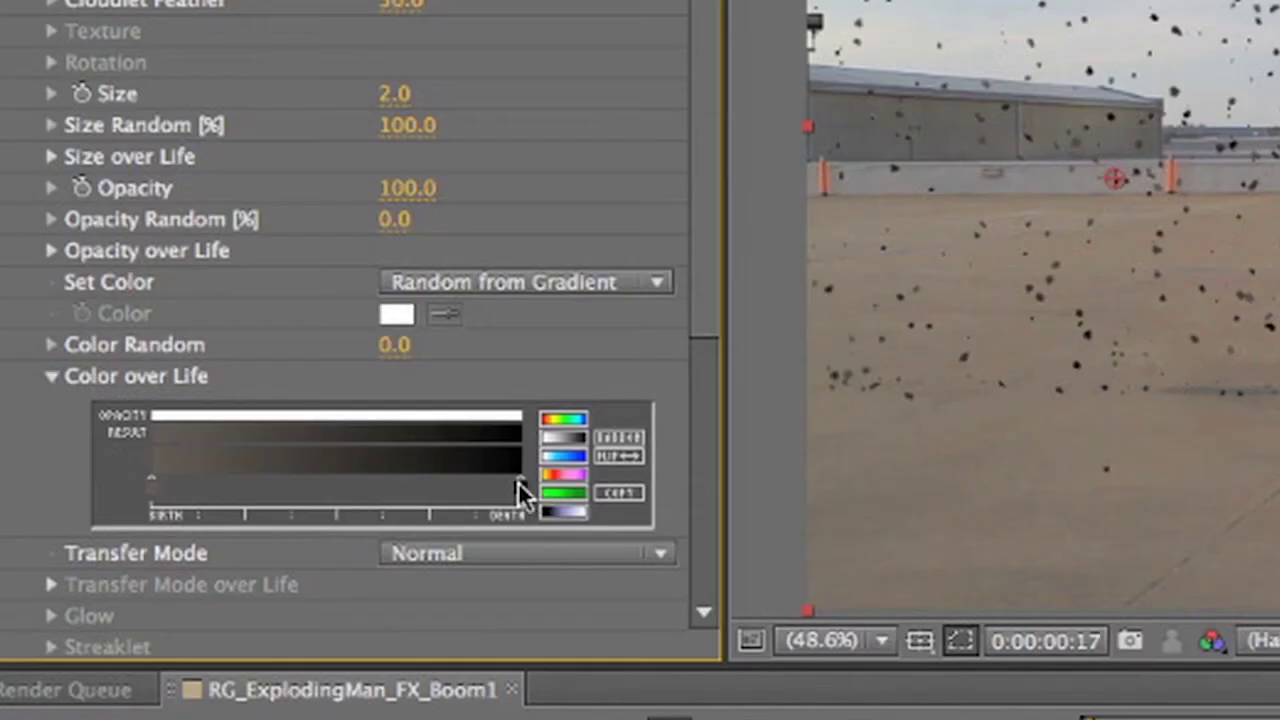
Recolor the death end of the Color over Life gradient to a light tan
double_click(529, 491)
click(26, 229)
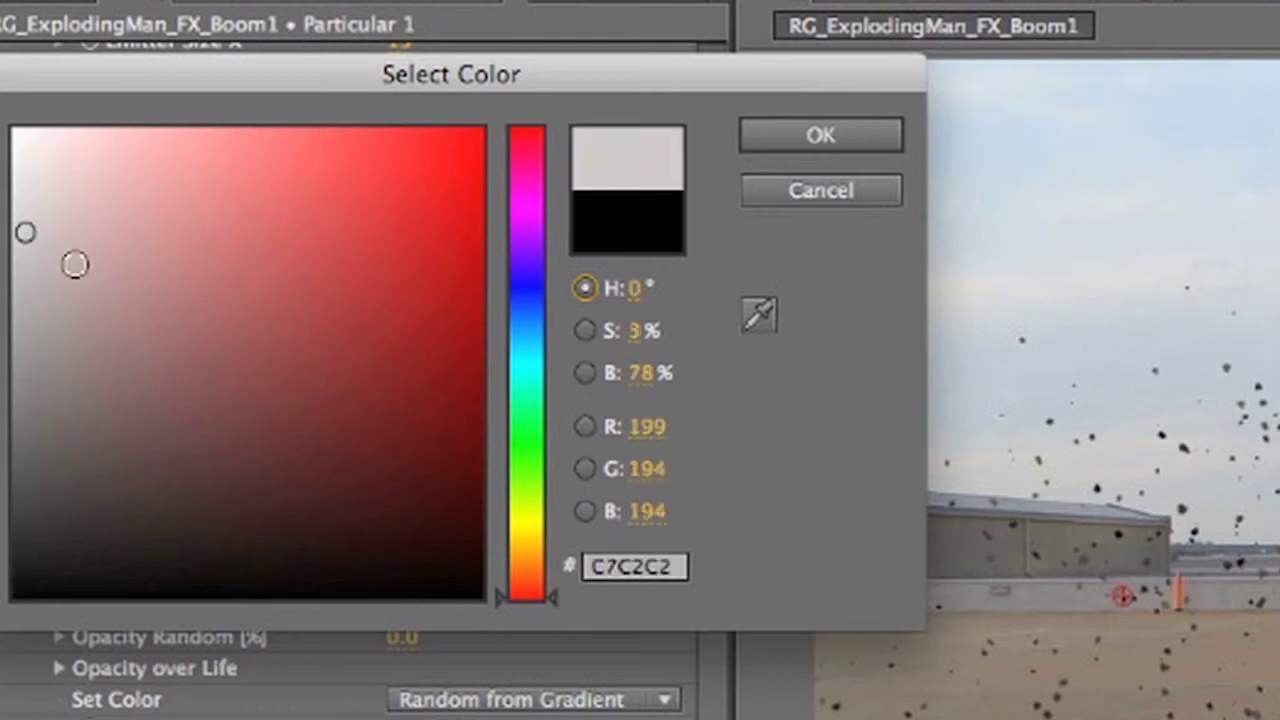
click(75, 280)
click(533, 550)
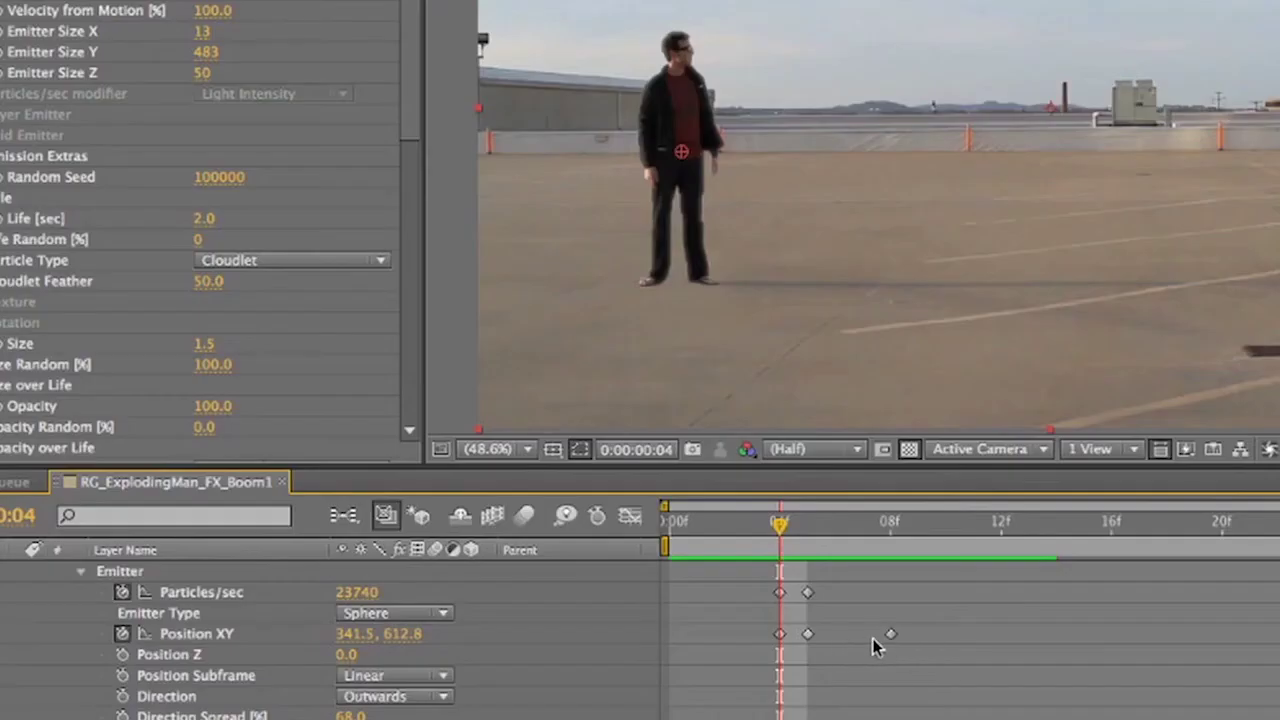
Try the last Position XY keyframe at frame 6 and preview the particle burst
click(890, 635)
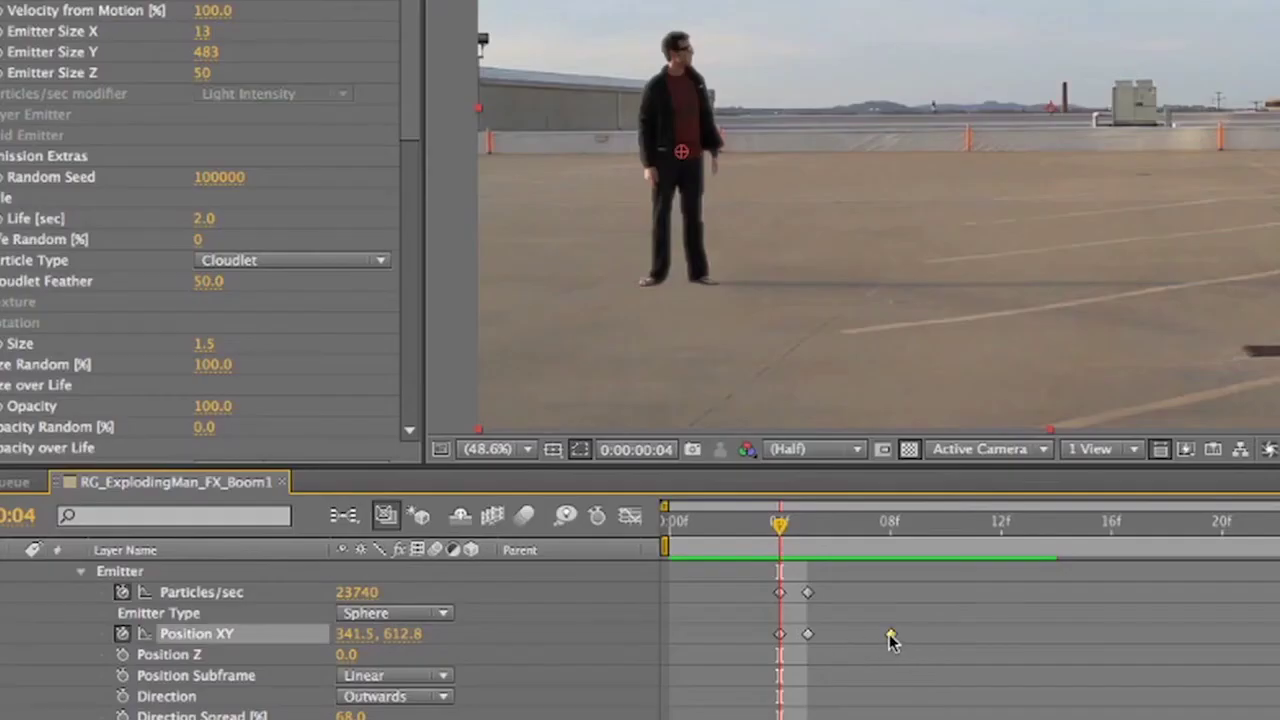
key(space)
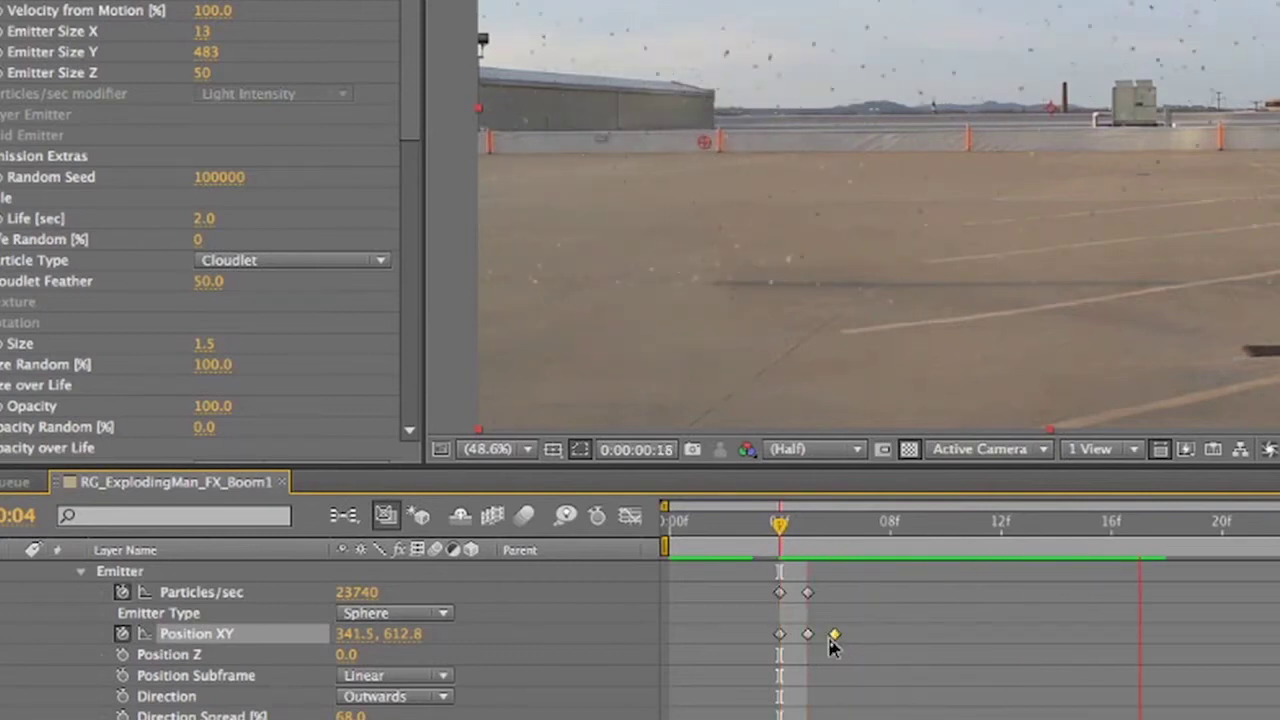
drag(765, 530, 835, 525)
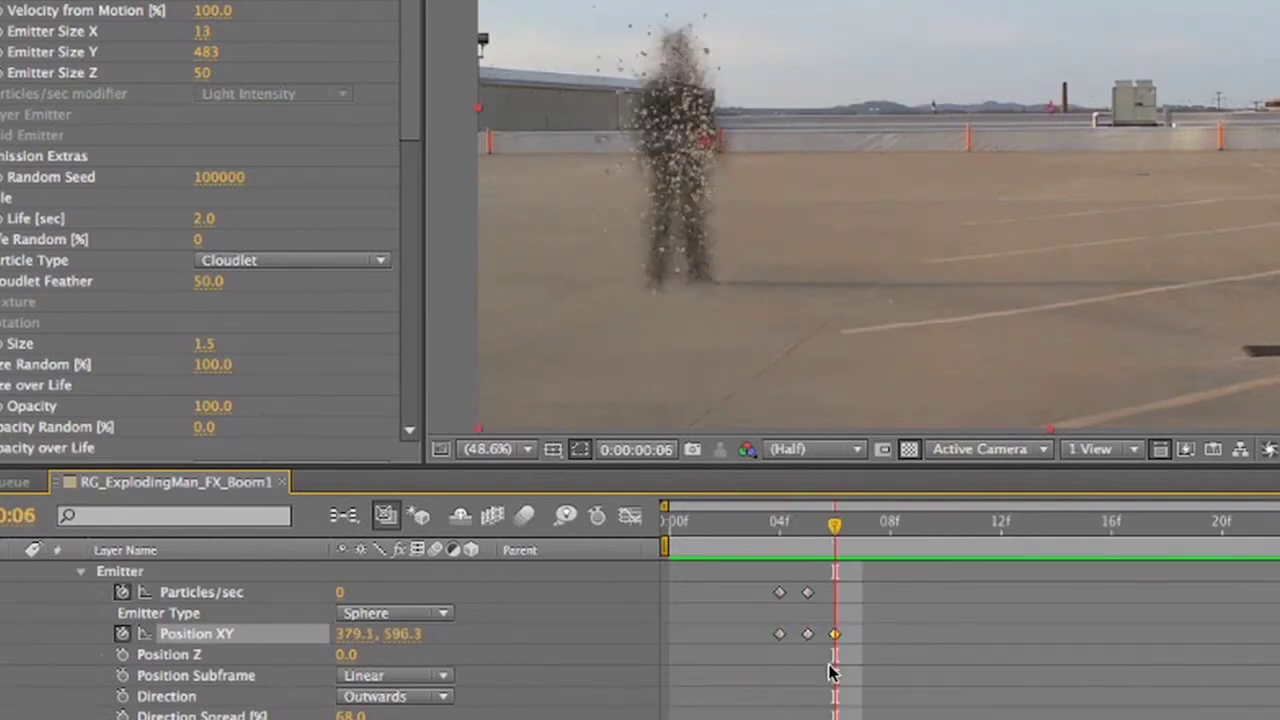
Move the last Position XY keyframe to frame 10 and play back the particle motion
drag(838, 637, 946, 636)
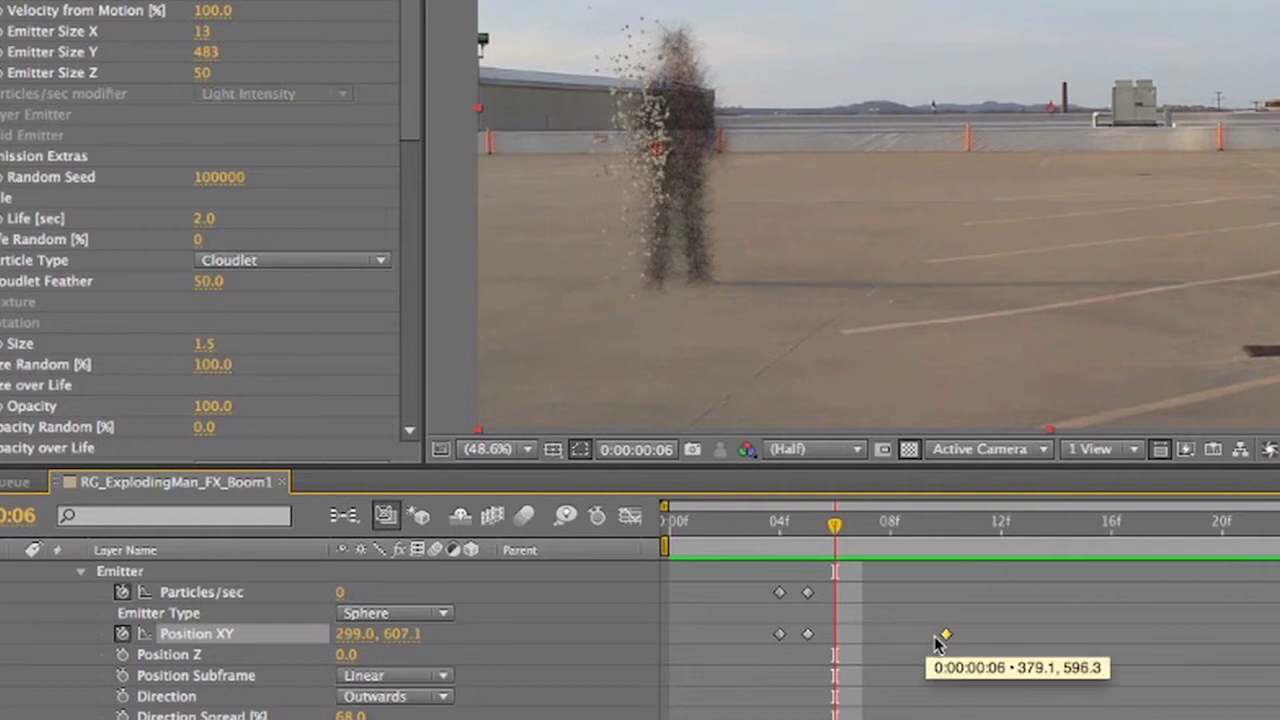
click(735, 530)
key(space)
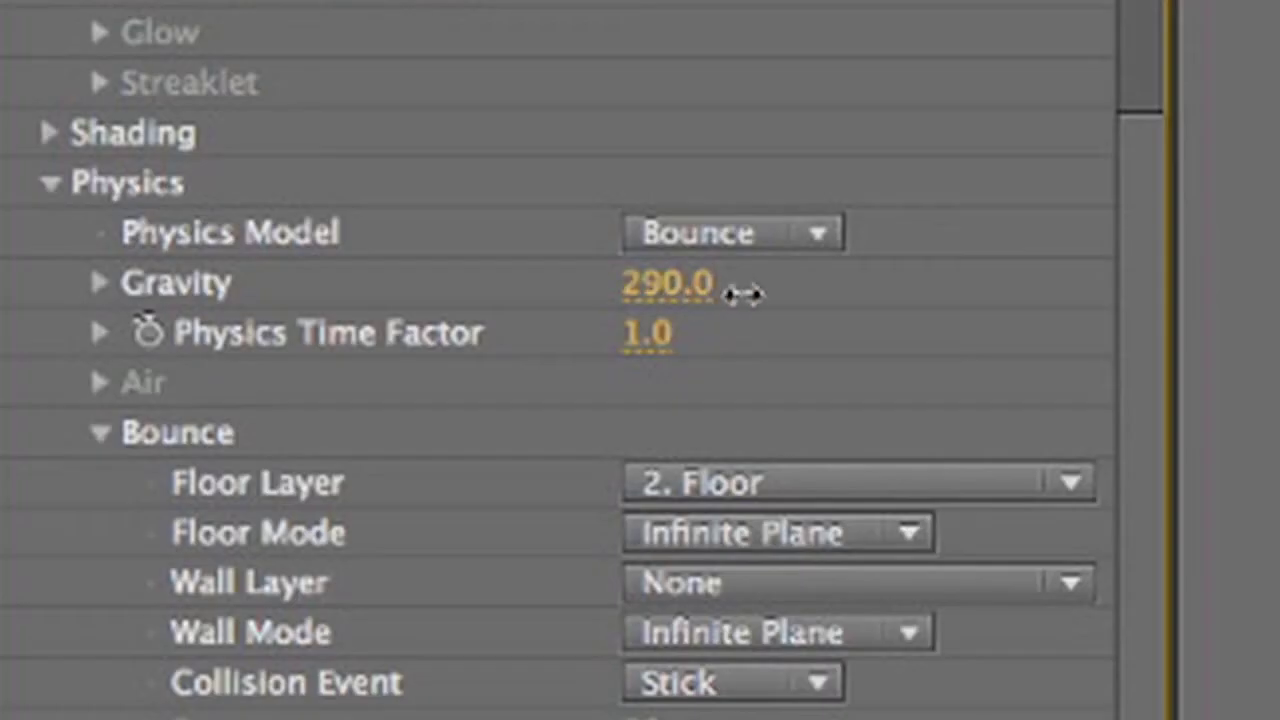
Set the physics Gravity to 380 and the Physics Time Factor to 1.5
drag(742, 293, 771, 297)
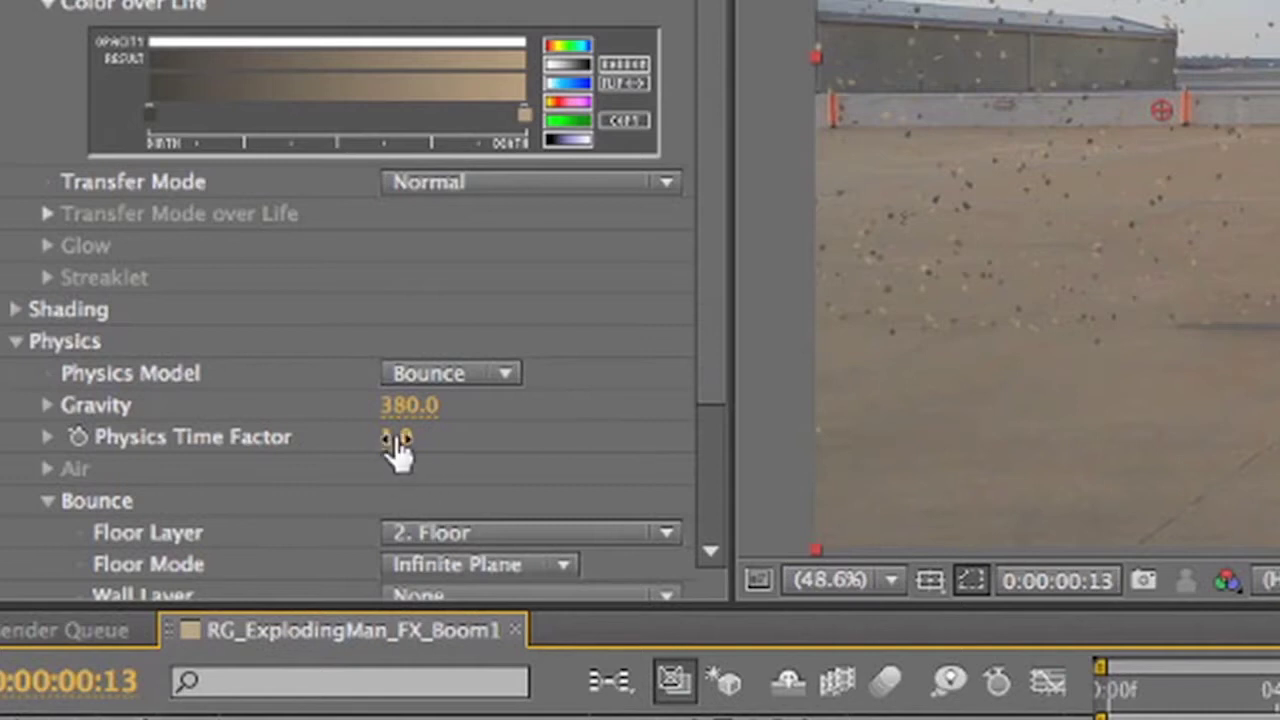
click(395, 440)
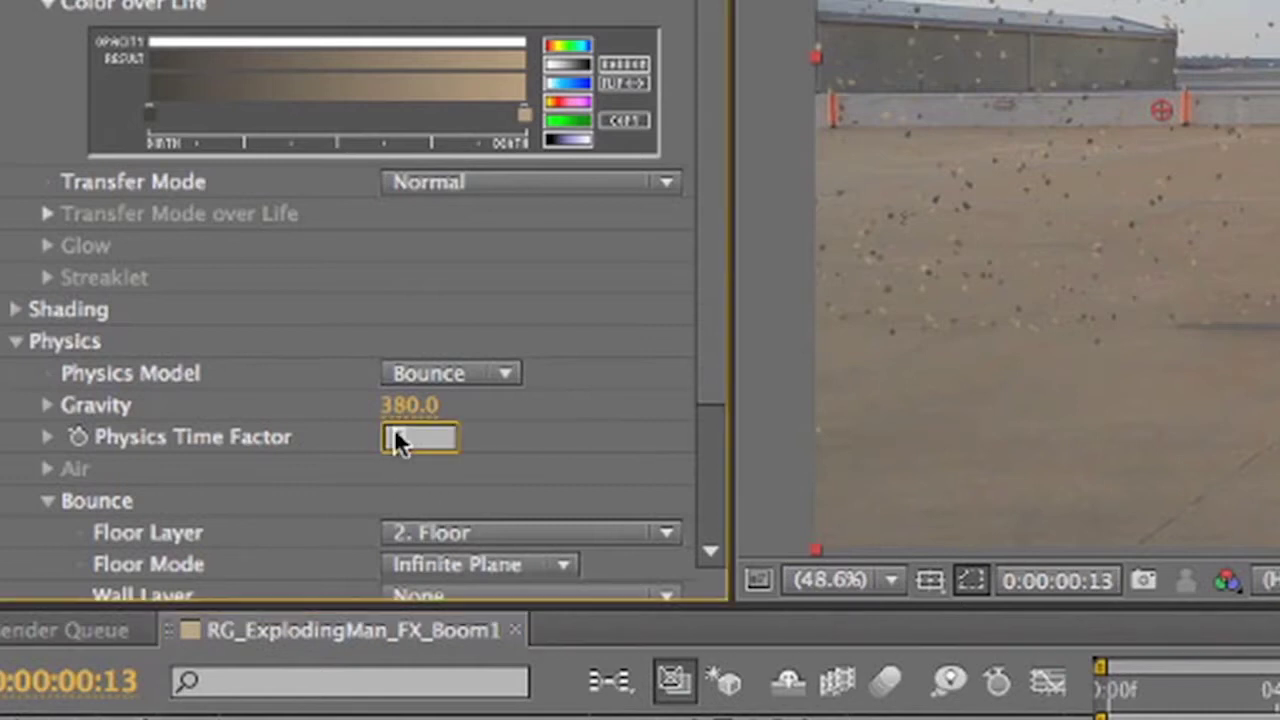
text(1.5)
key(Return)
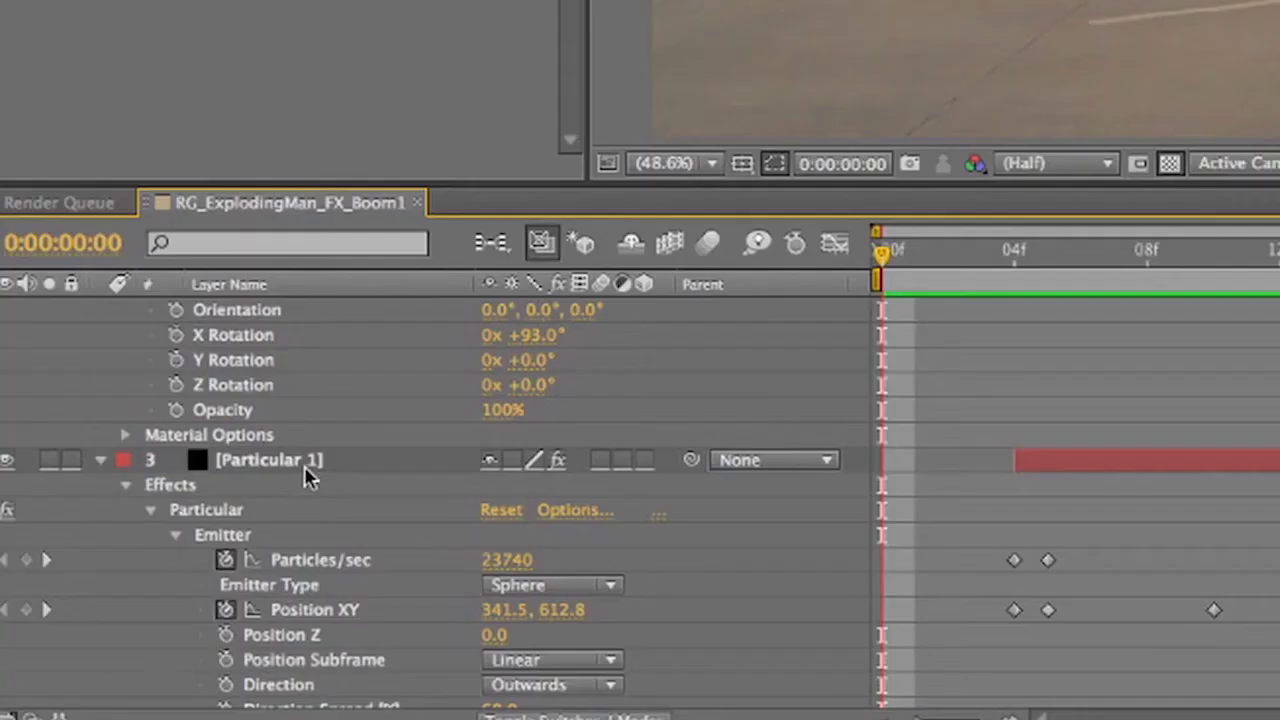
Duplicate the Particular 1 layer and rename the copy Particular 2
click(306, 468)
key(super+d)
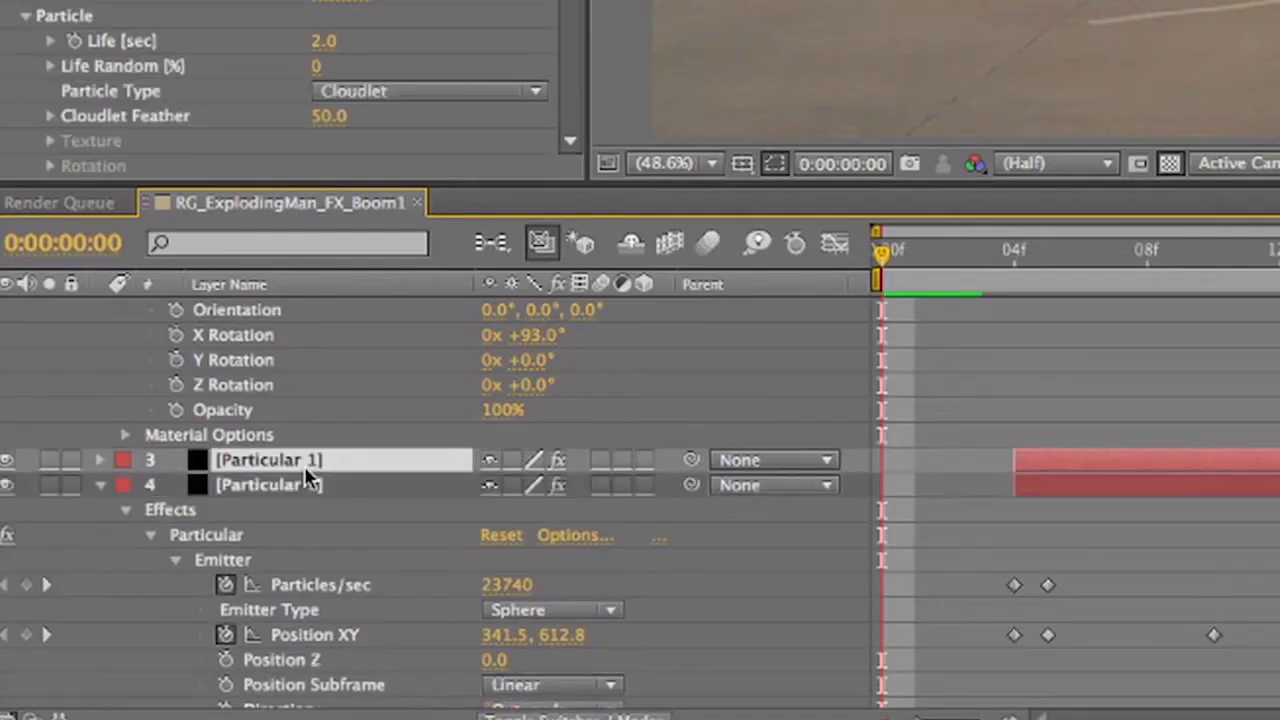
right_click(285, 467)
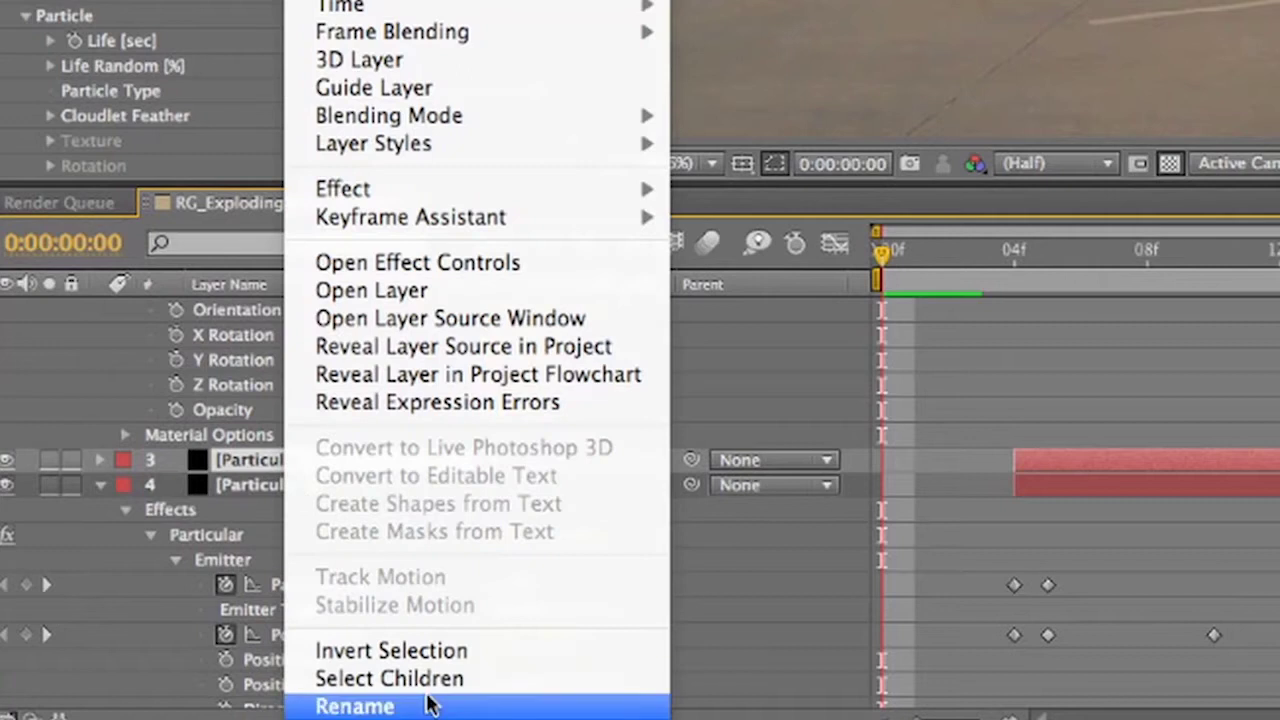
click(429, 703)
text(2)
key(Return)
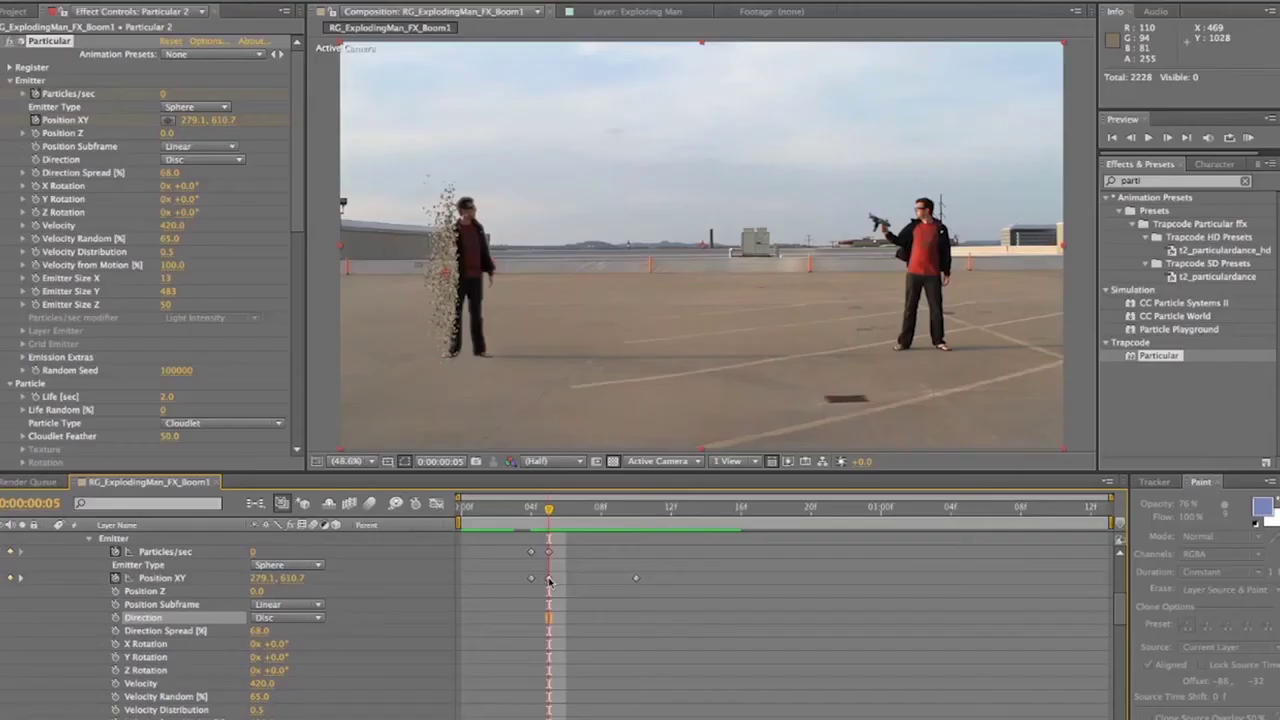
Move Particular 2's middle Position XY keyframe to frame 6 and preview the combined particle burst
click(565, 580)
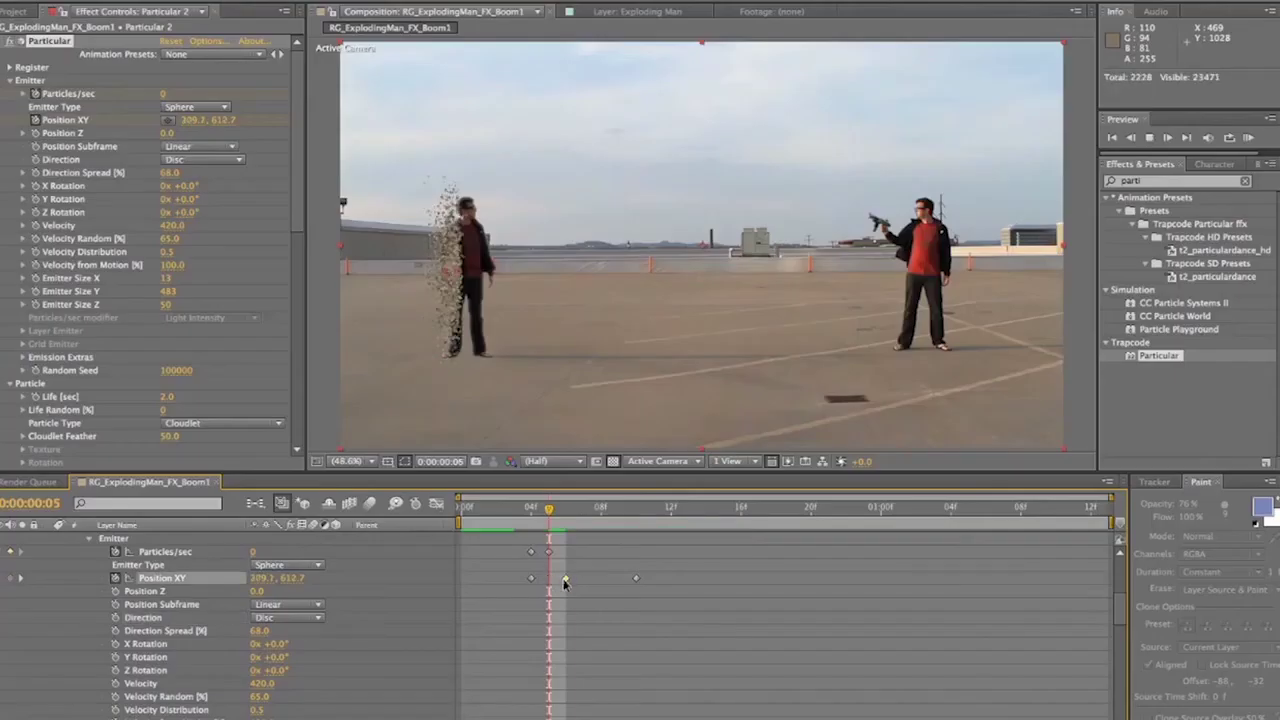
key(space)
click(514, 509)
key(space)
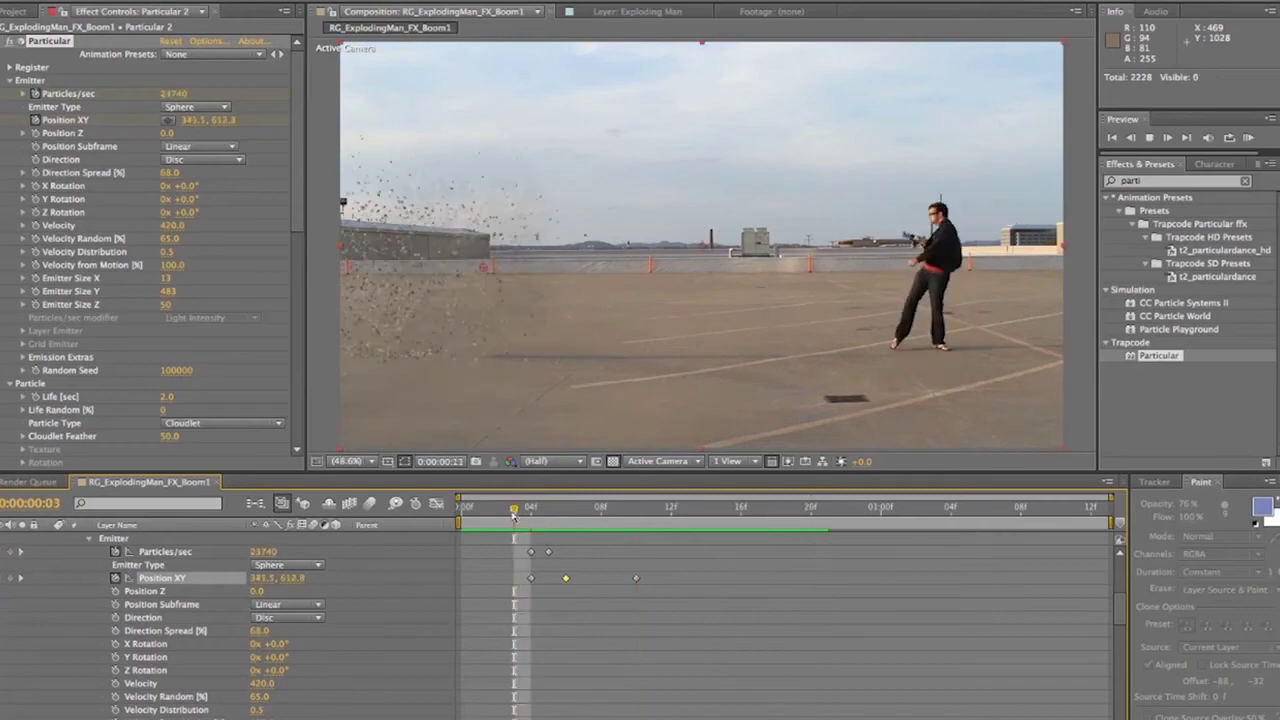
key(space)
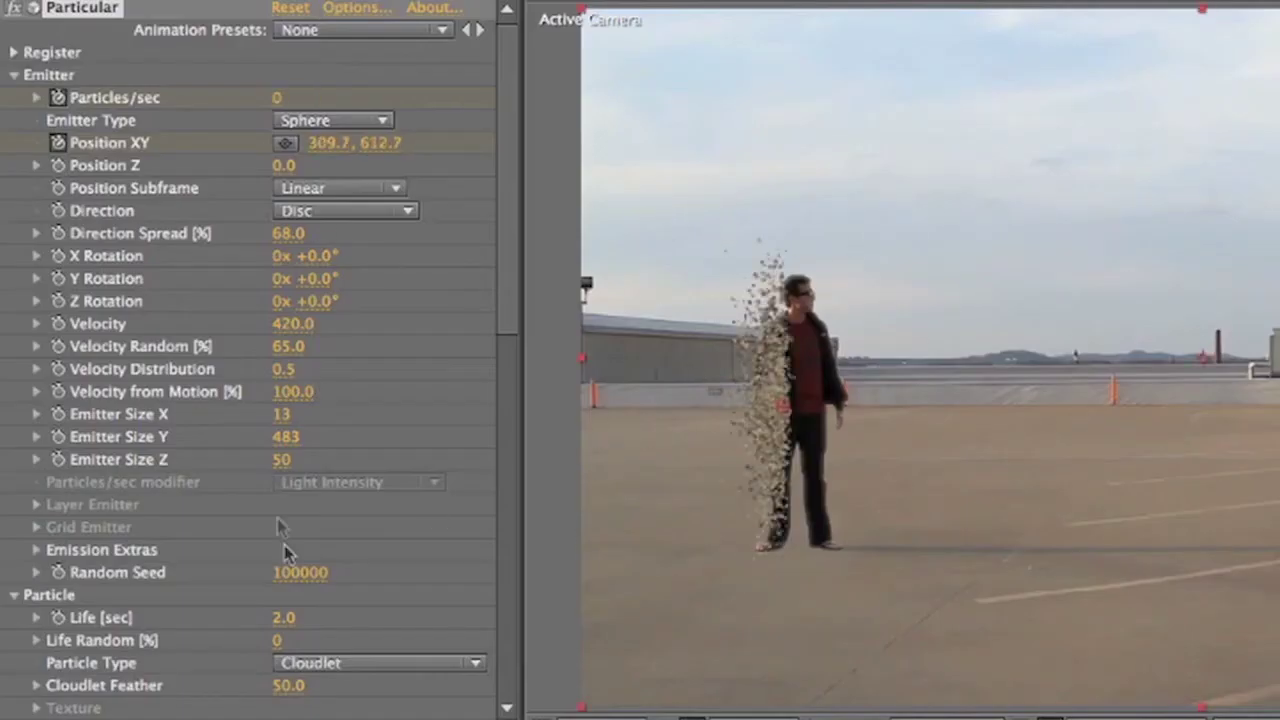
Set Particular 2's Emitter Size Y to 434 and recolor both ends of its Color over Life gradient in browner tones
drag(285, 436, 225, 447)
scroll(385, 358, down, 10)
double_click(110, 374)
click(74, 300)
click(576, 64)
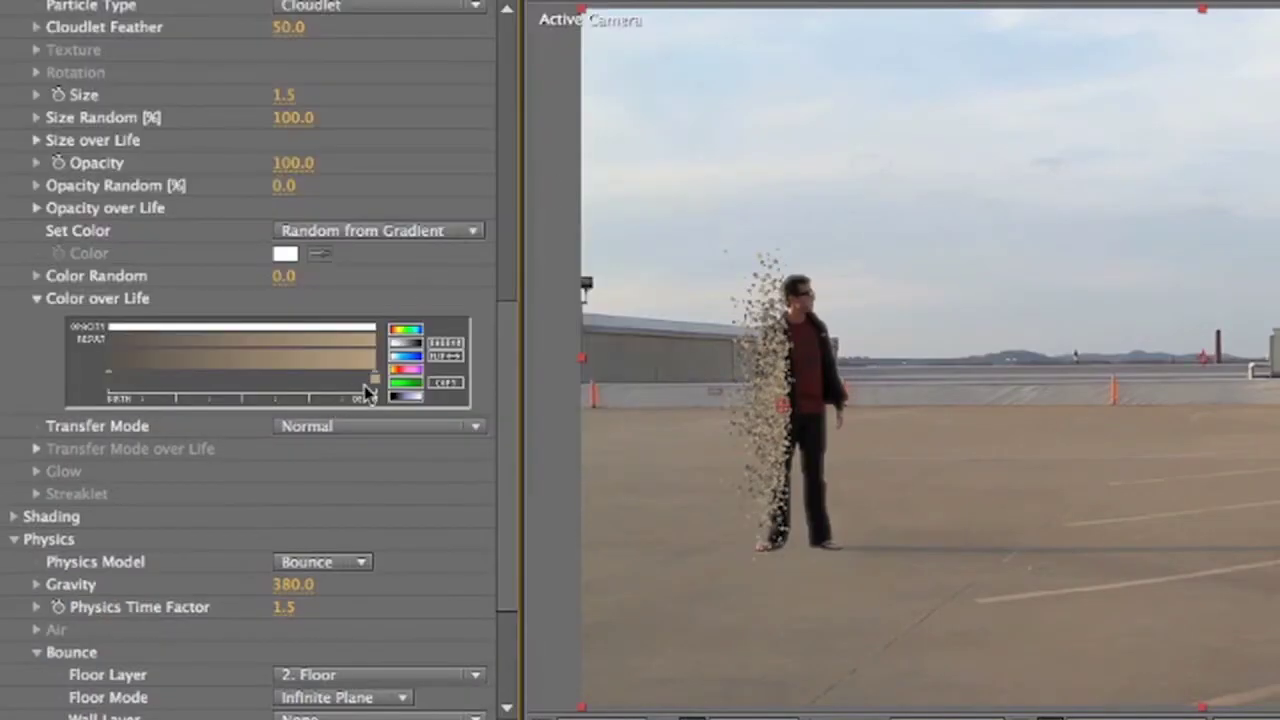
double_click(365, 382)
click(146, 213)
key(Return)
key(space)
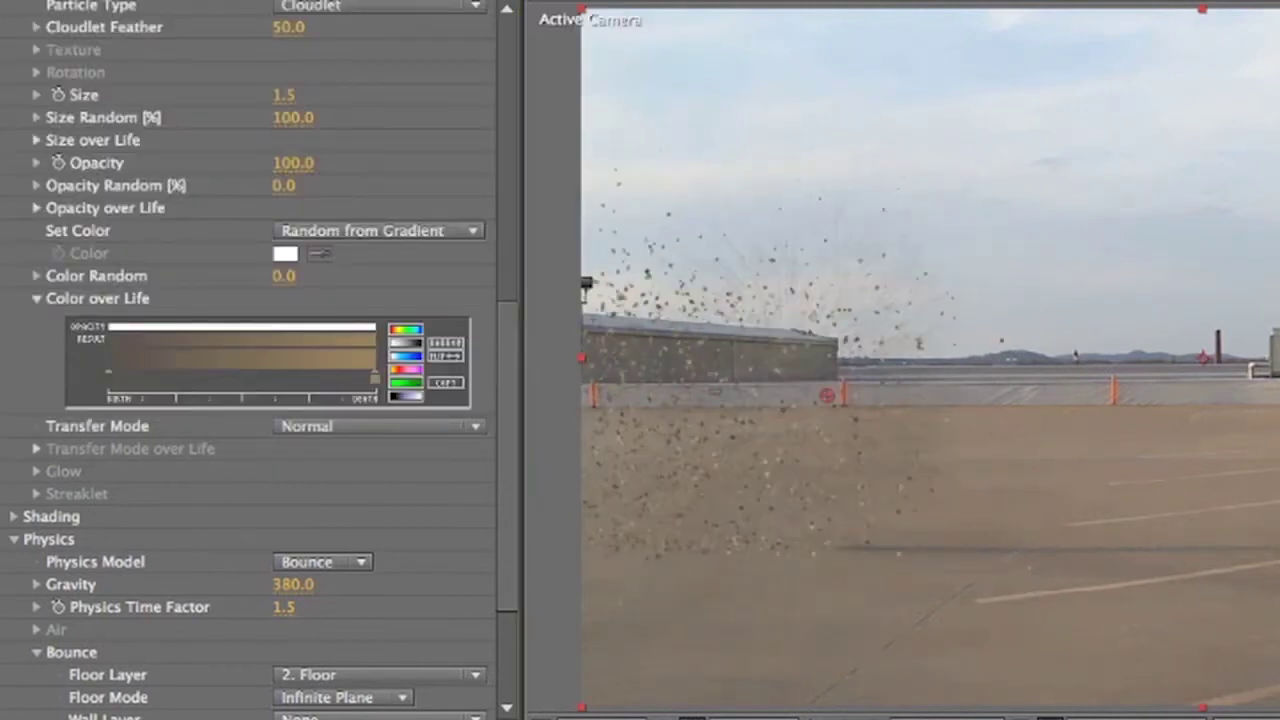
Set Particular 2's particle Size to 1 and scrub through the explosion to check the particles
scroll(352, 143, up, 15)
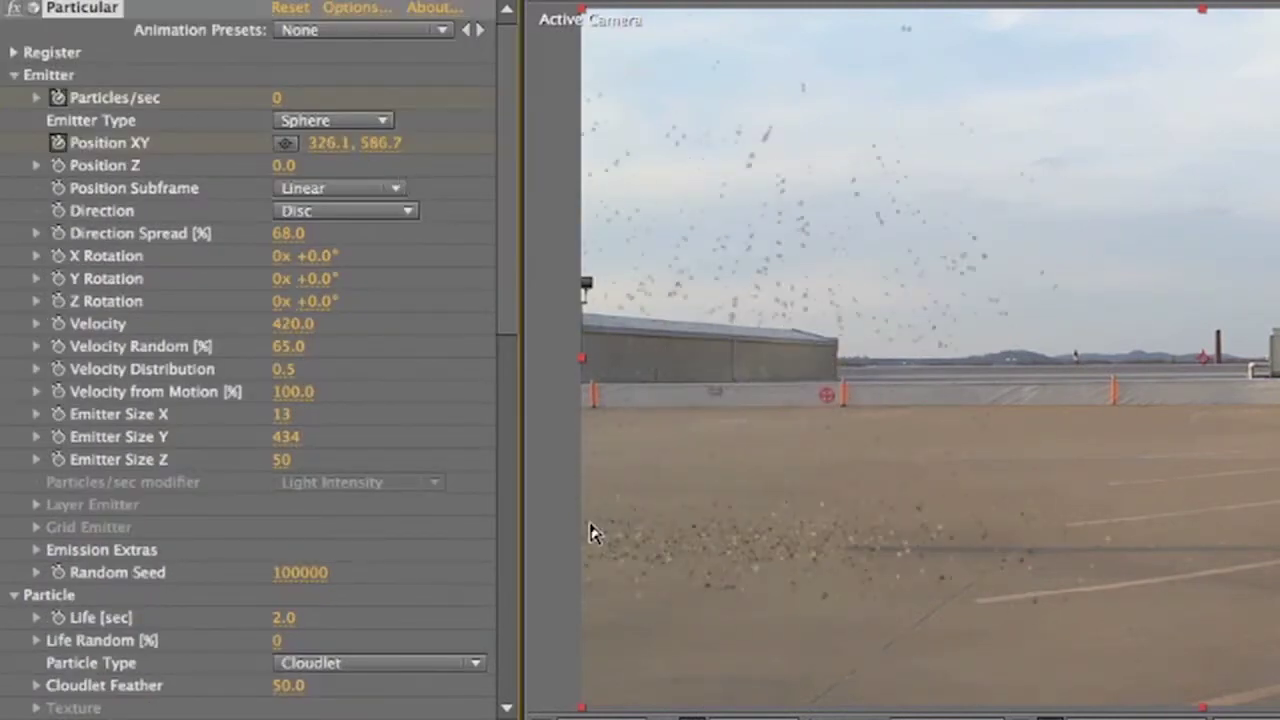
scroll(406, 563, down, 15)
scroll(406, 563, up, 4)
click(290, 101)
text(1)
key(Return)
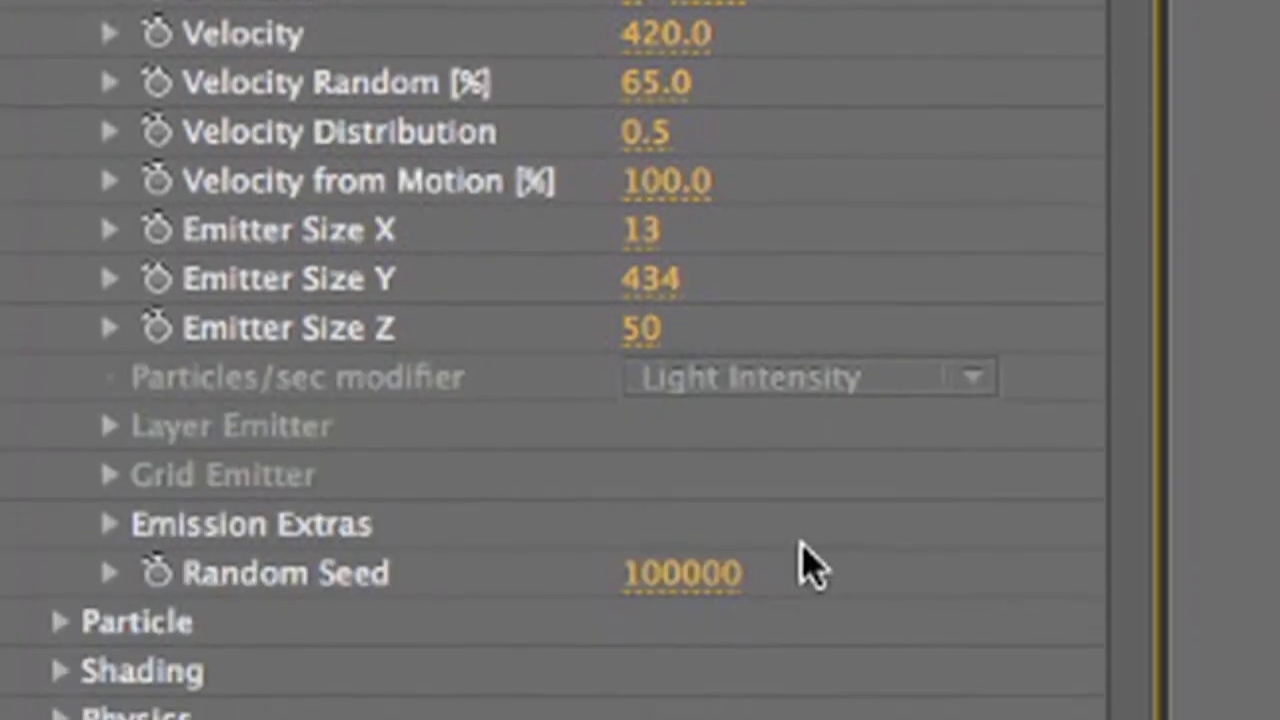
drag(695, 468, 1046, 467)
drag(1046, 399, 568, 431)
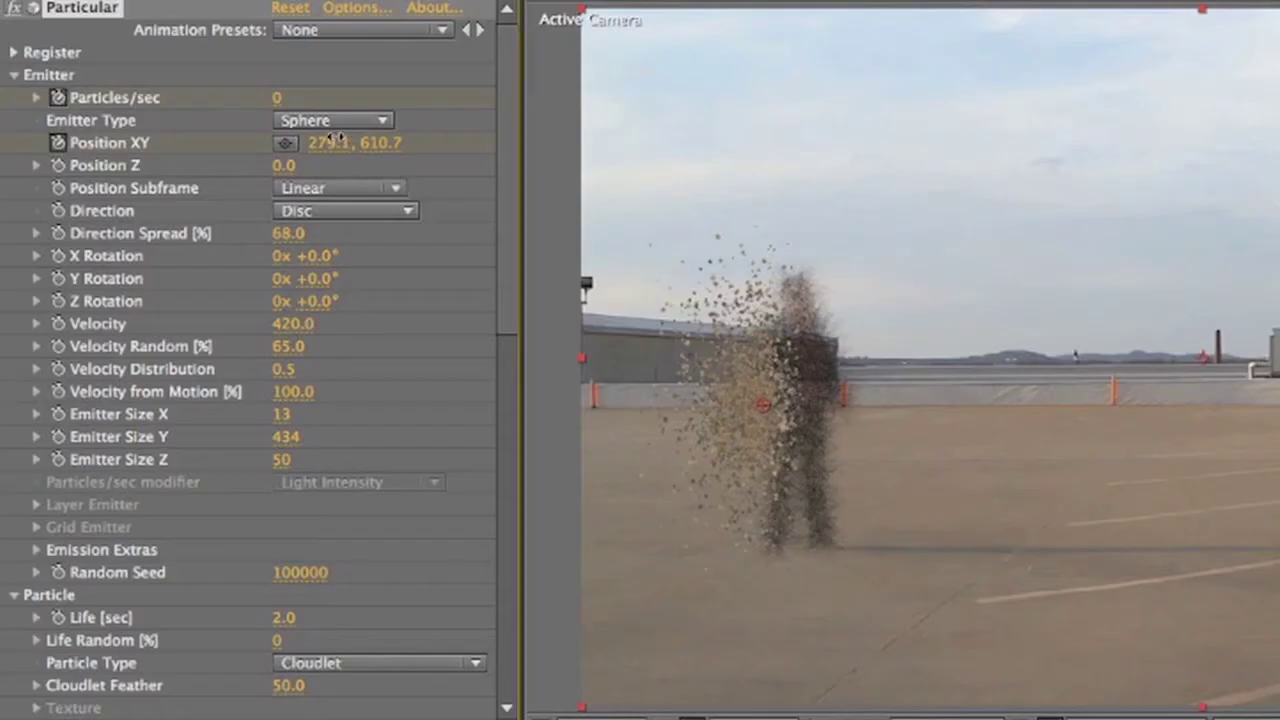
Adjust Particular 2's emitter Position XY, and duplicate the layer as Particular 3
mouse_move(331, 142)
mouse_down()
mouse_move(408, 142)
mouse_move(352, 139)
mouse_up()
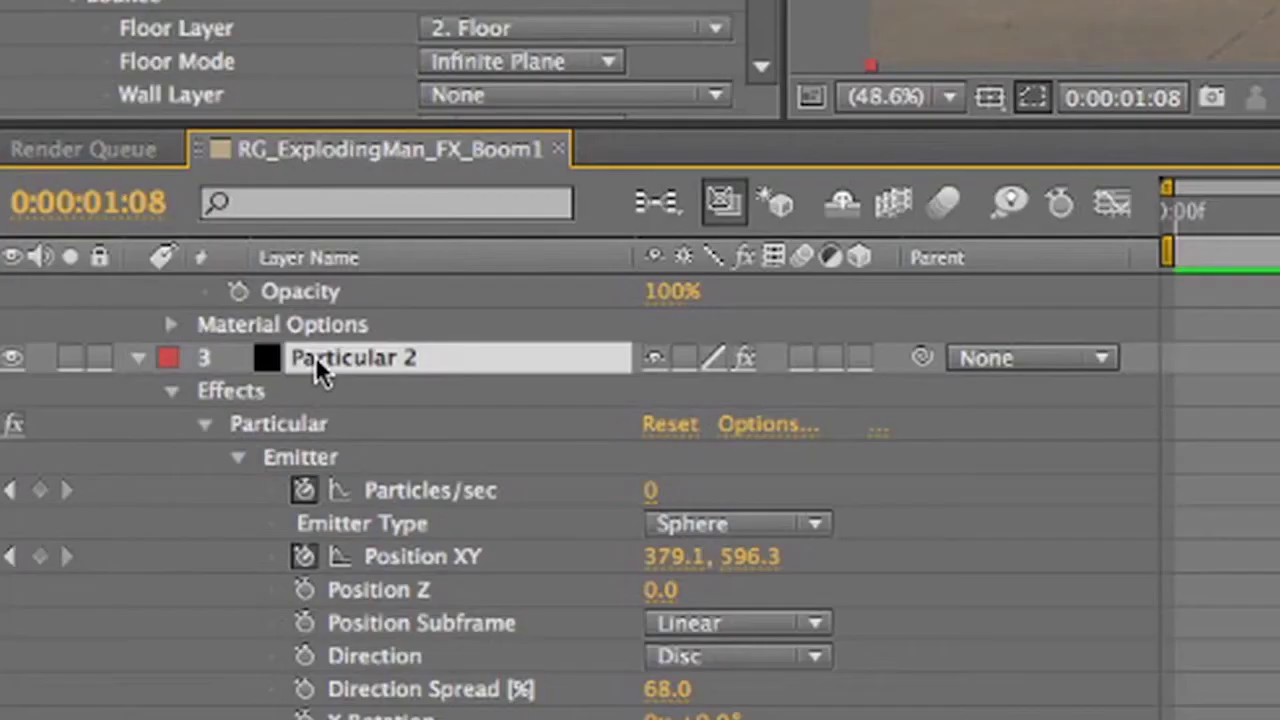
key(ctrl+d)
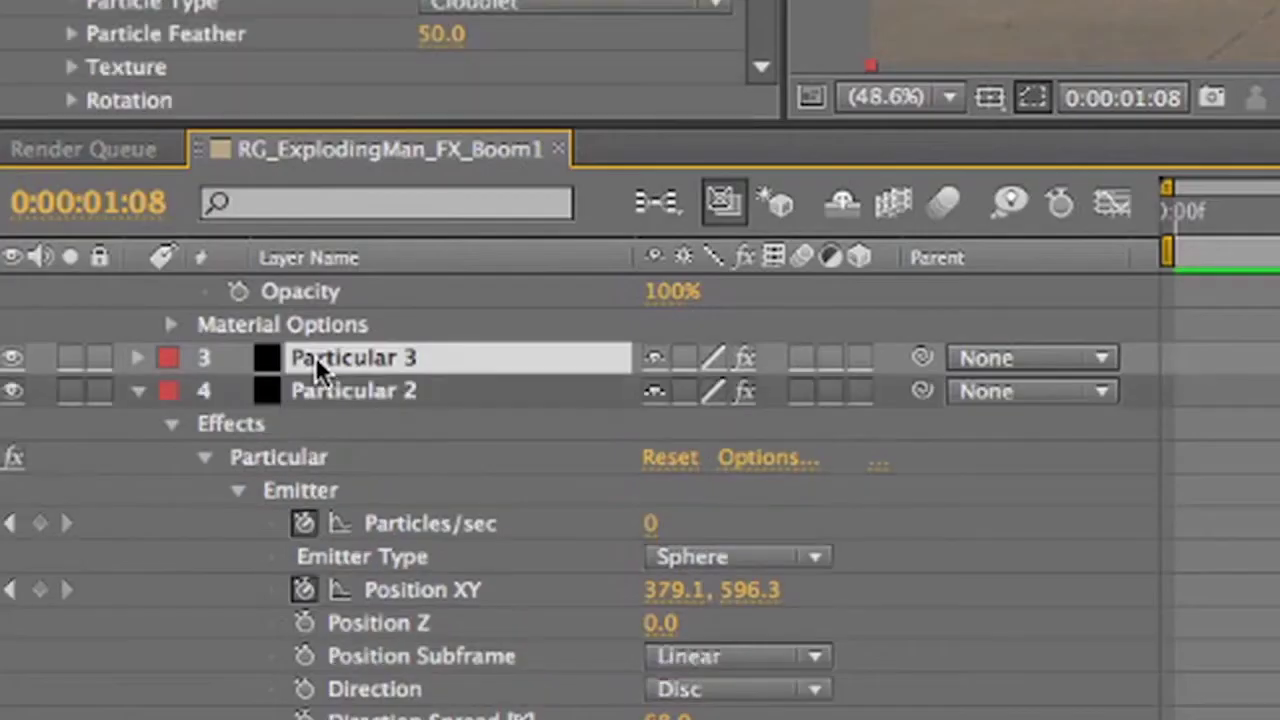
right_click(367, 364)
click(193, 491)
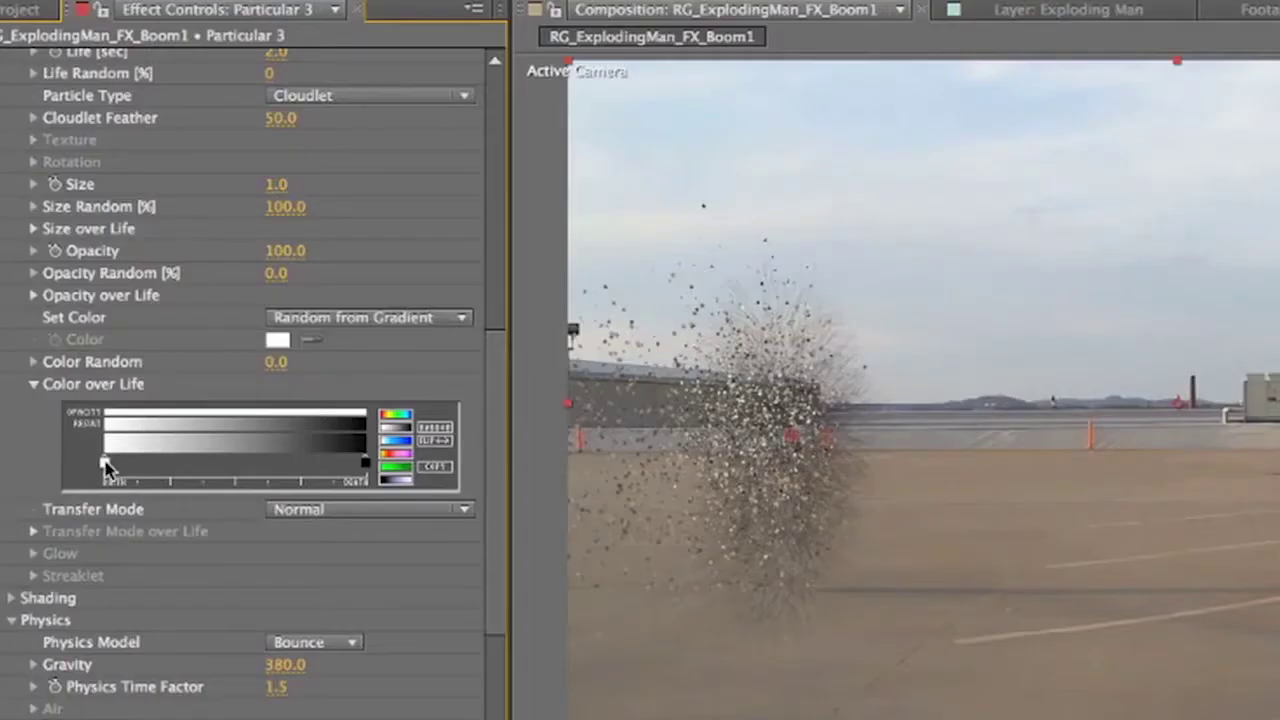
Recolor Particular 3's Color over Life gradient to run from light teal 7DB4BC at birth to dark blue at death
double_click(107, 467)
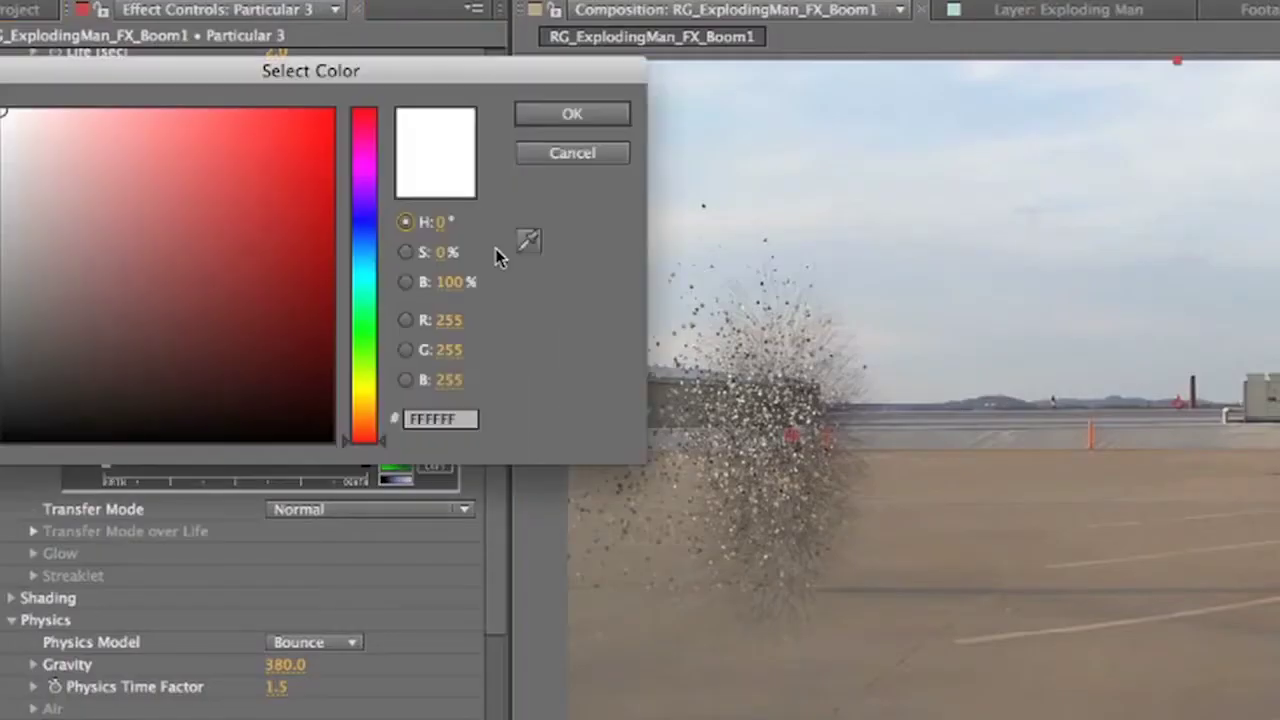
click(367, 267)
click(99, 146)
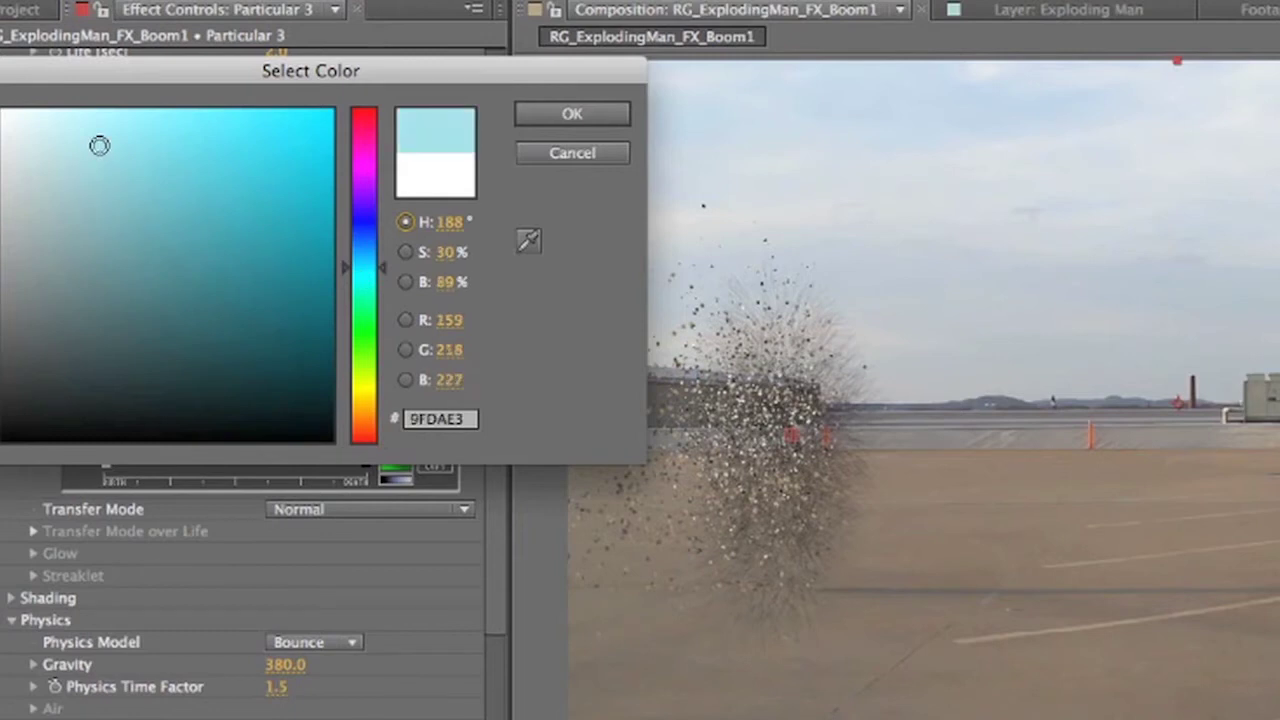
click(112, 196)
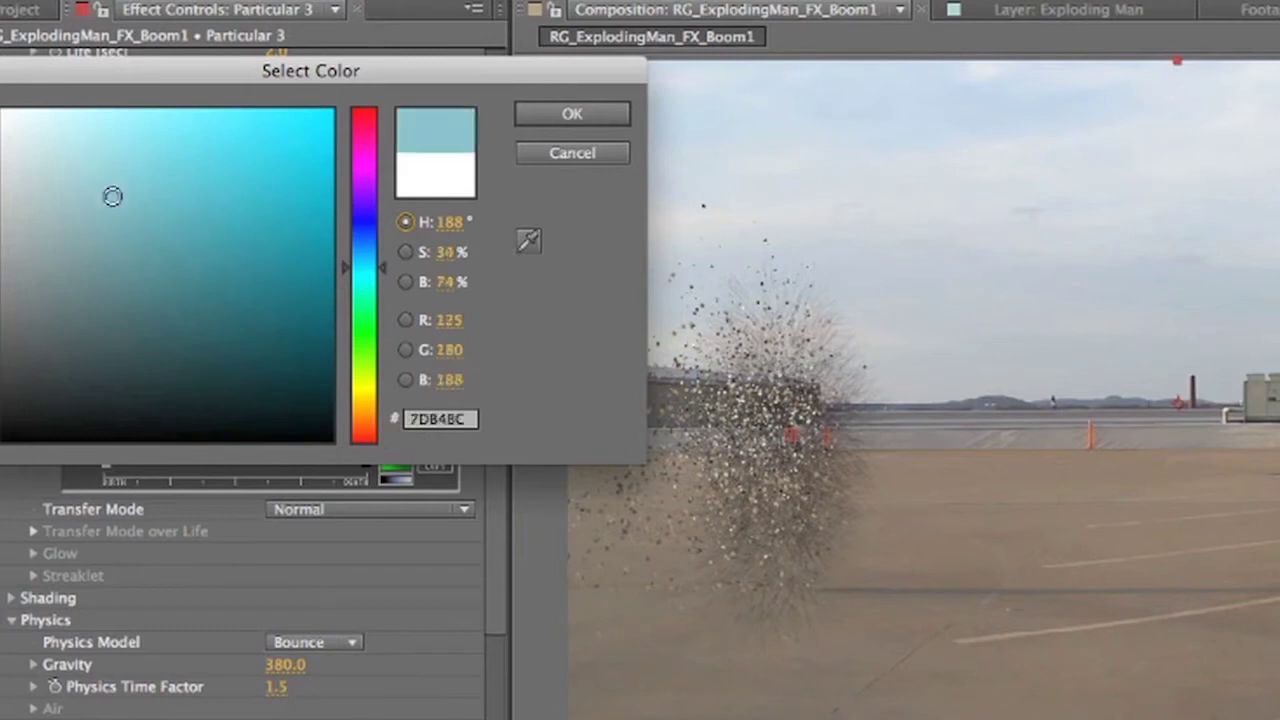
click(574, 117)
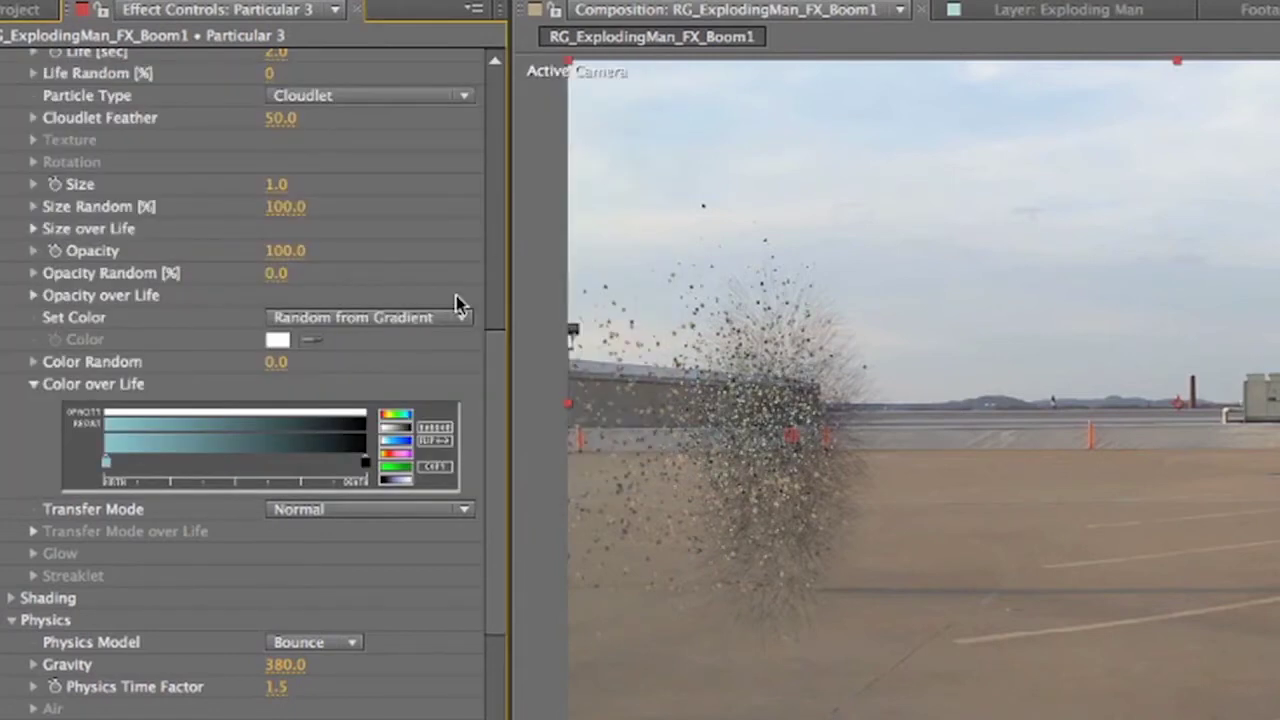
double_click(364, 466)
click(370, 279)
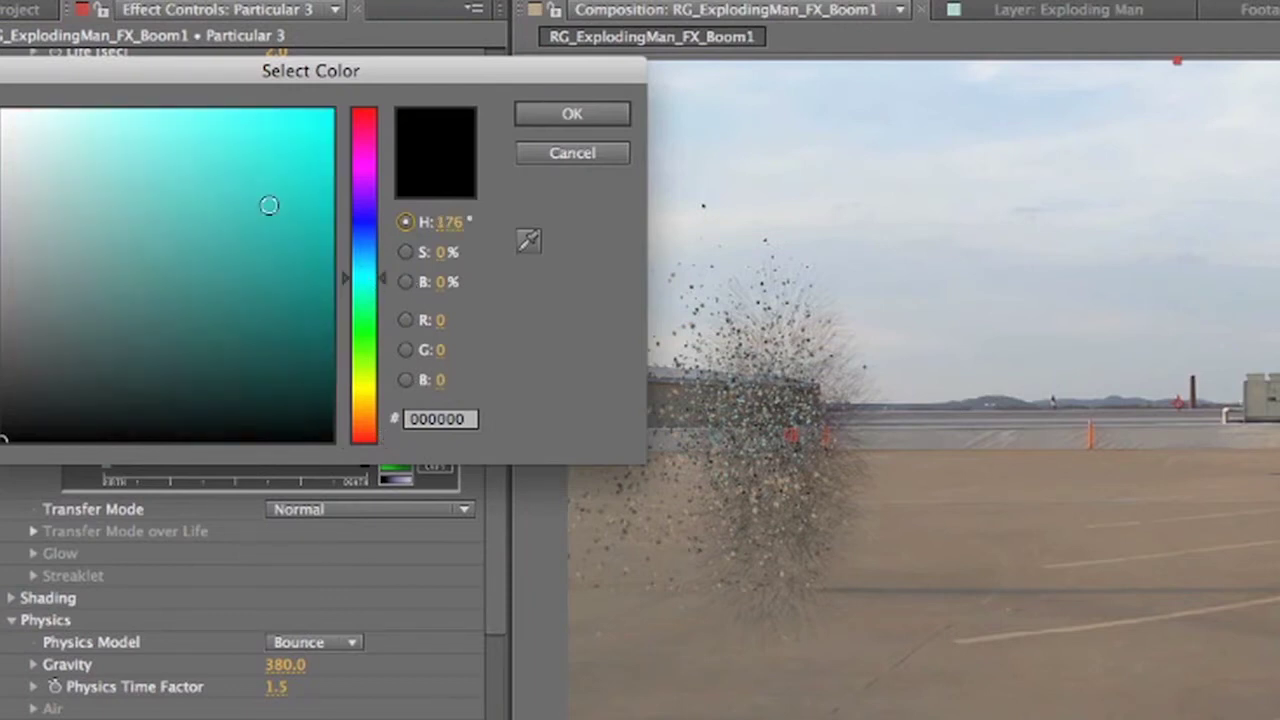
click(298, 203)
key(Return)
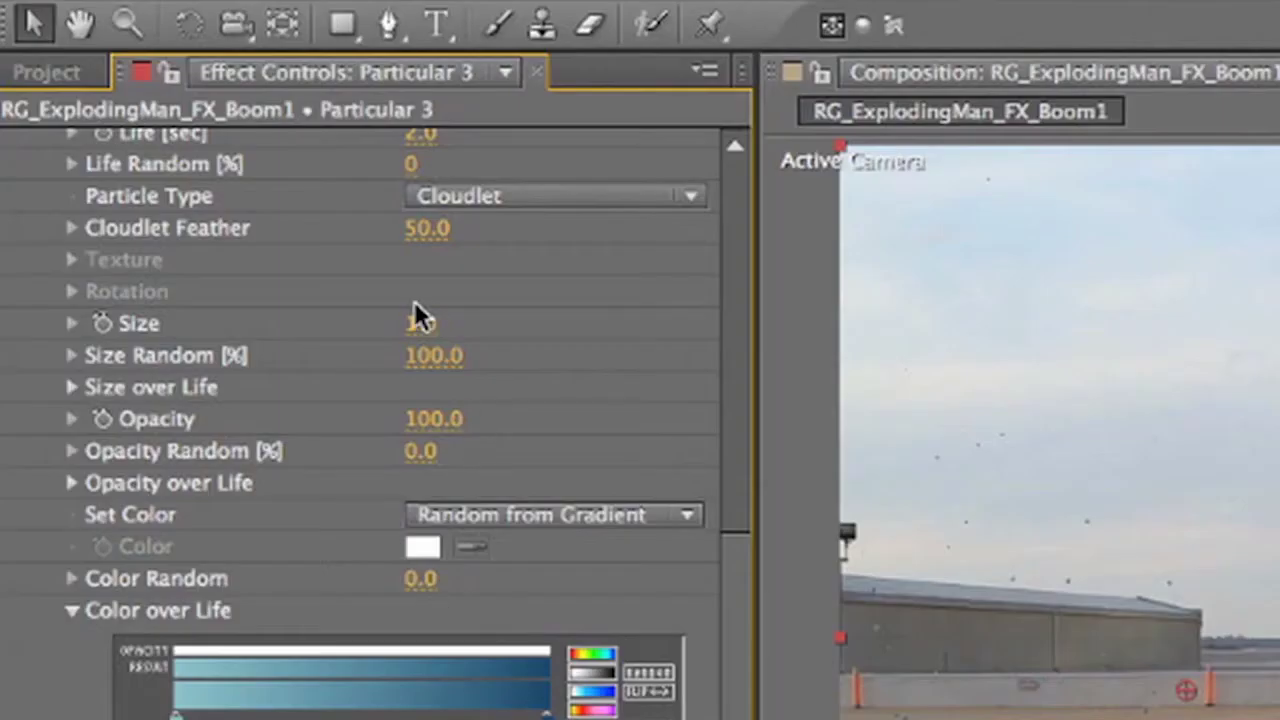
Set Particular 3's particle Size to 2 and its Physics Time Factor to 1, and preview the explosion
drag(417, 326, 418, 320)
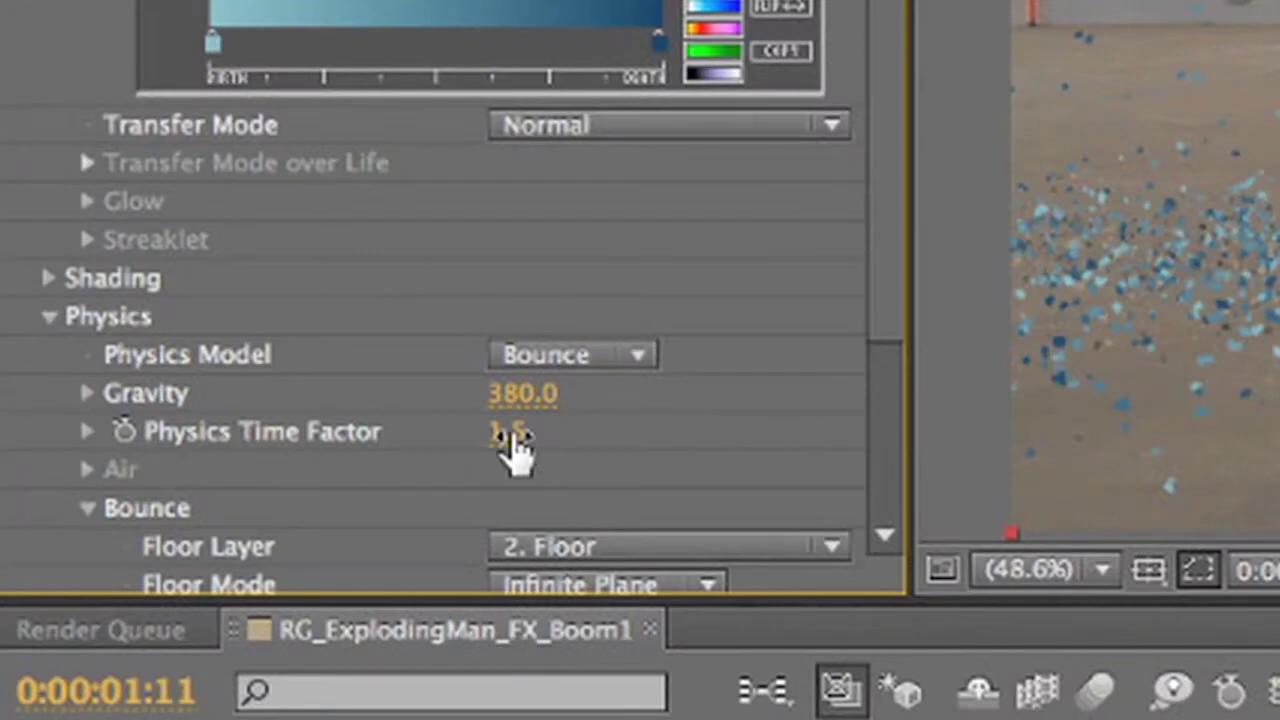
click(509, 434)
text(1)
key(Return)
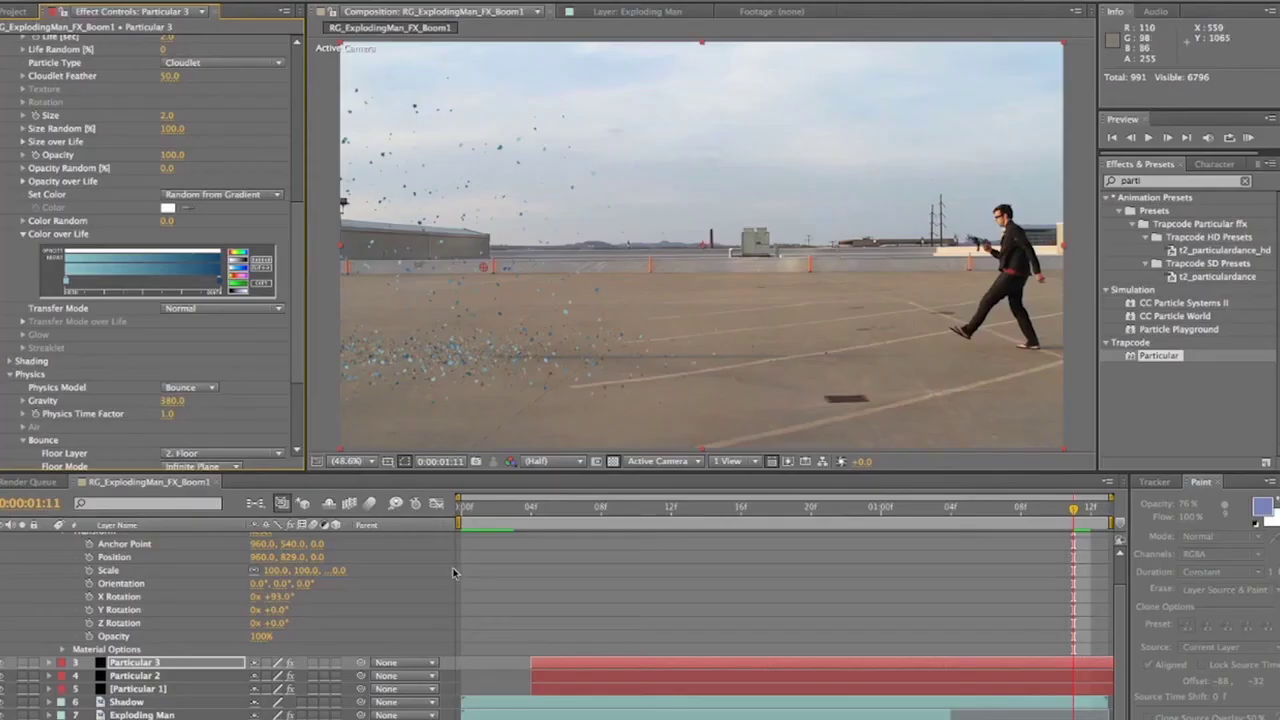
drag(484, 506, 565, 514)
key(space)
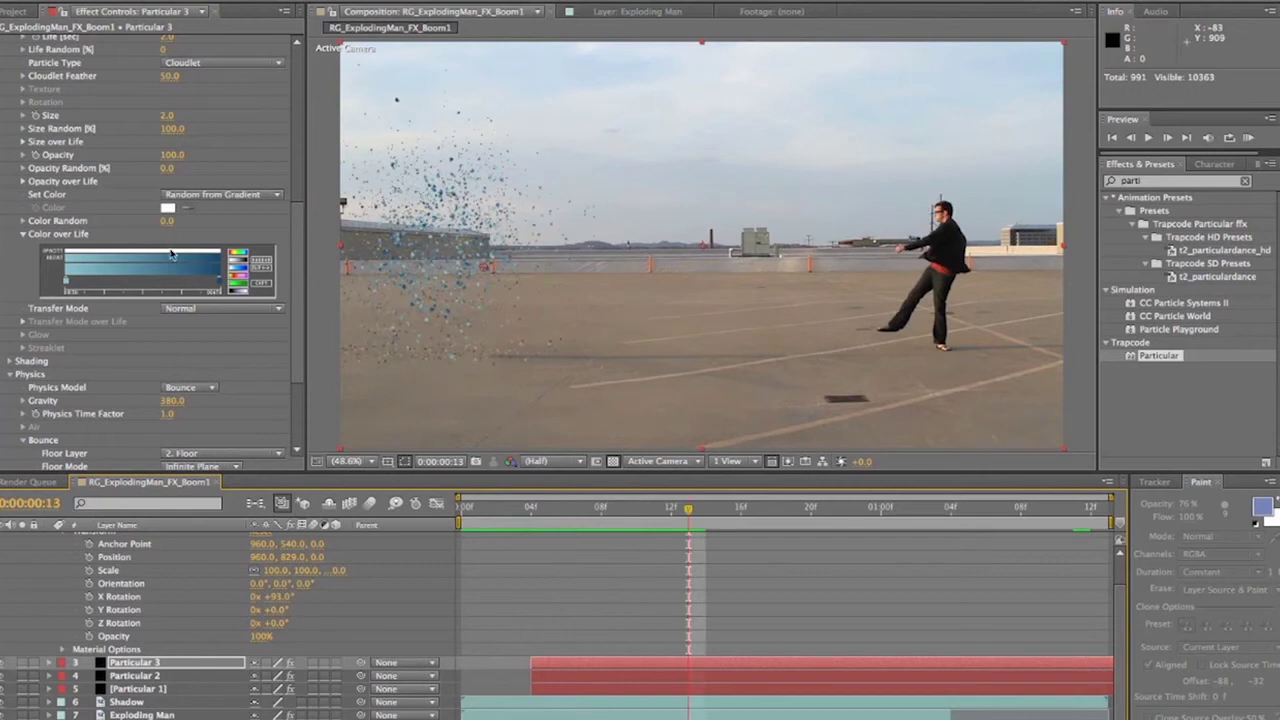
Move Particular 3's last Position XY keyframe to frame 9 and preview the burst from frame 4
scroll(125, 232, up, 8)
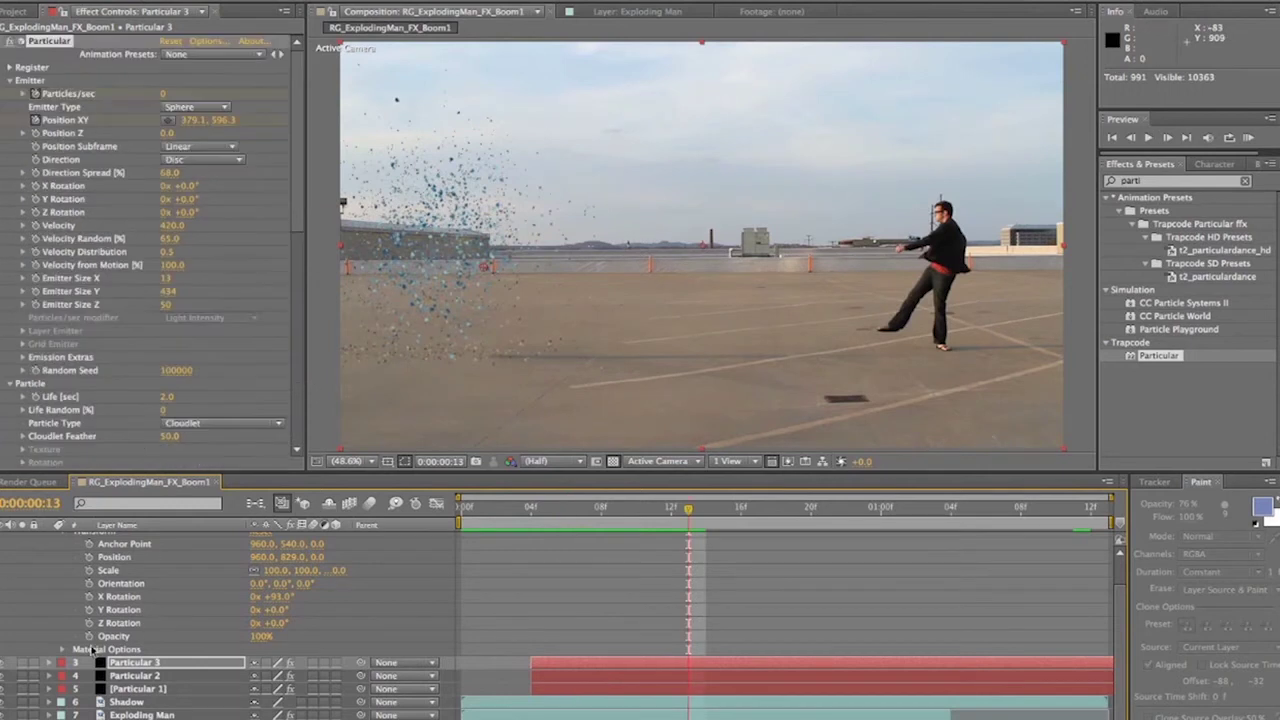
click(54, 664)
click(60, 676)
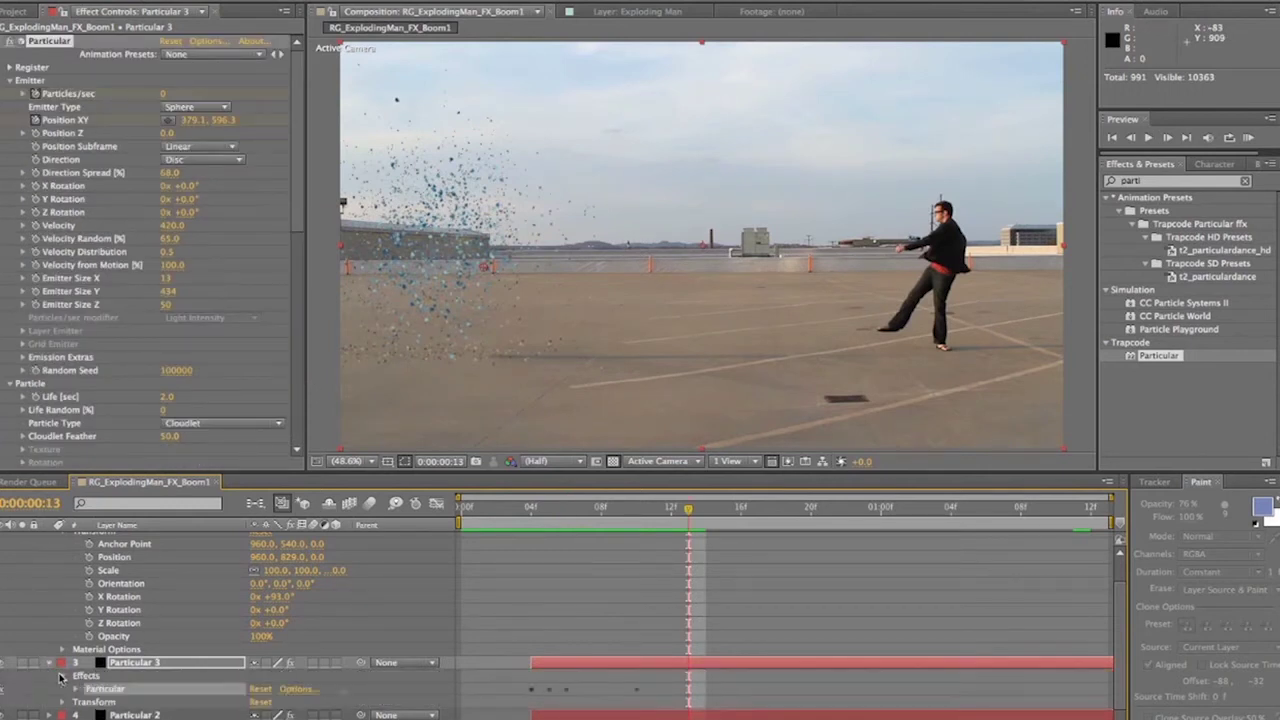
click(72, 688)
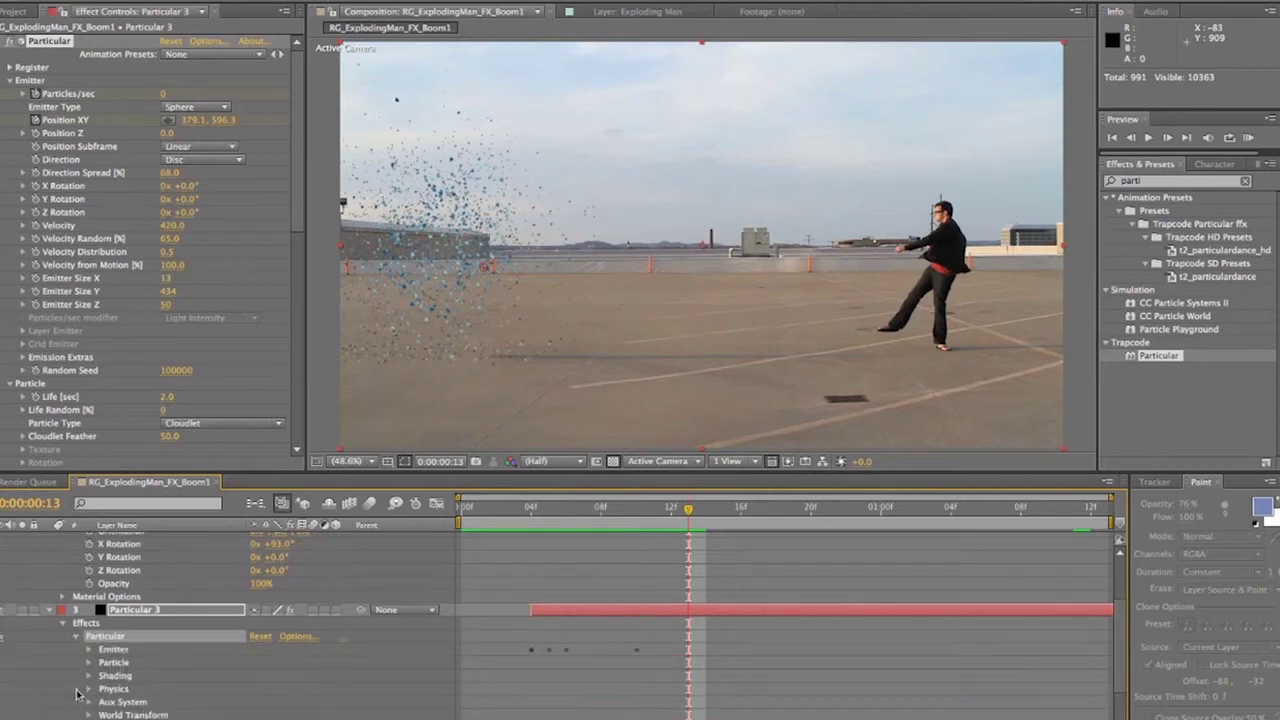
click(86, 651)
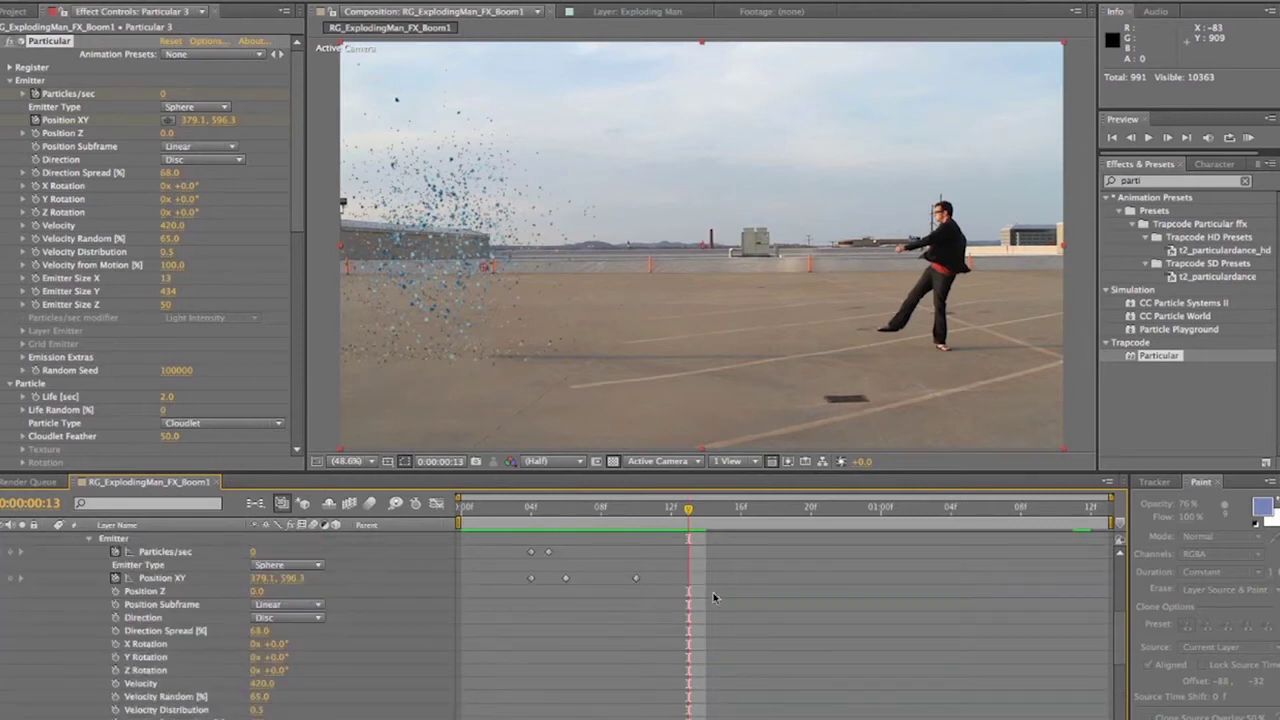
drag(636, 579, 619, 580)
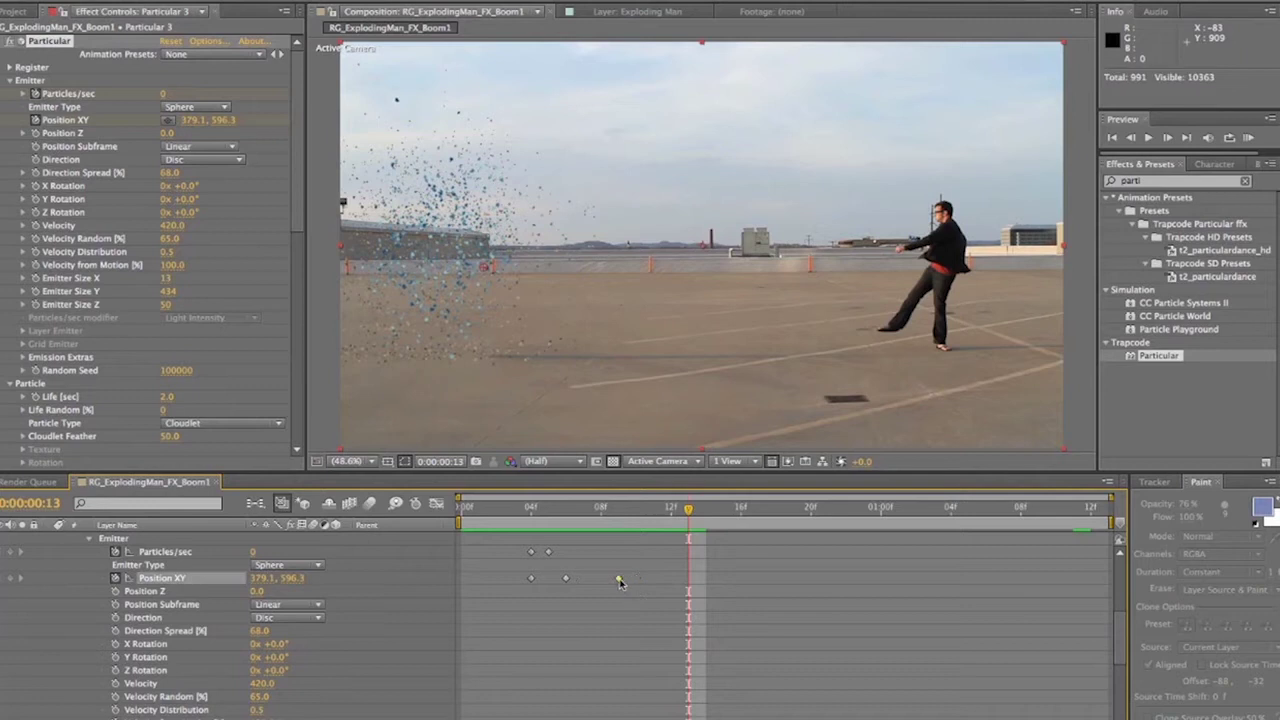
click(532, 511)
key(space)
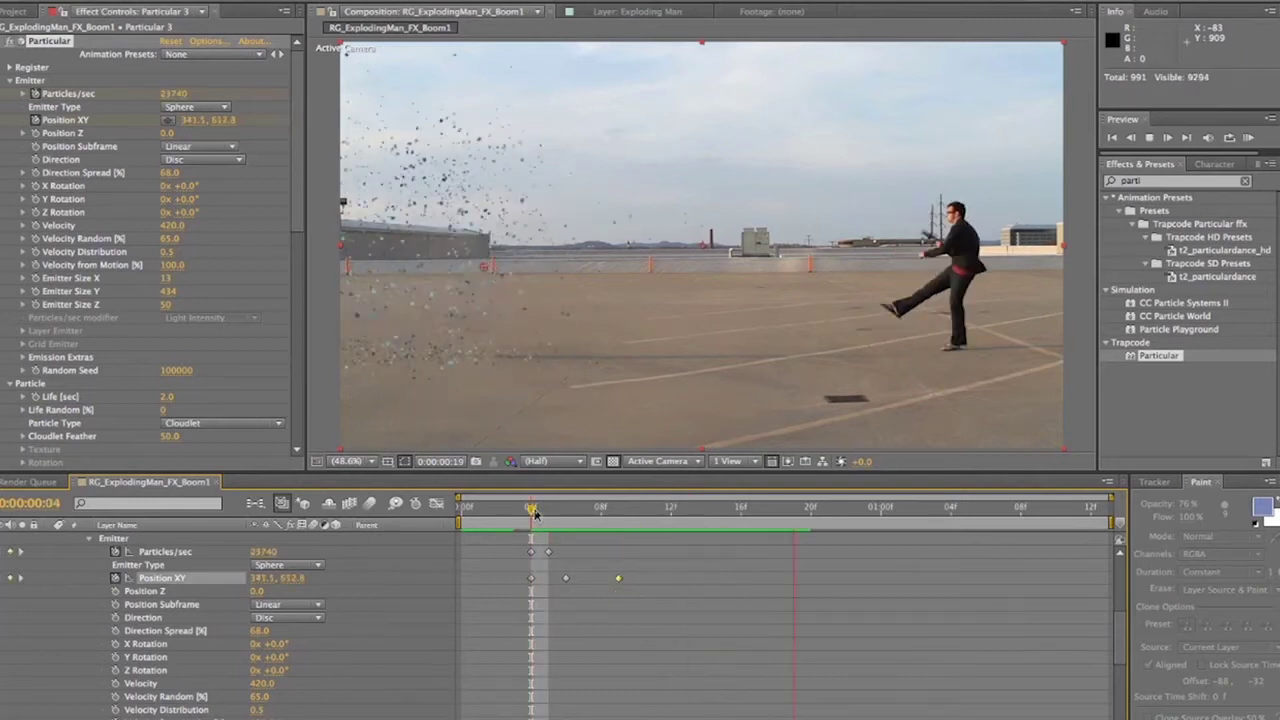
At frame 6, shift Particular 3's Position XY keyframe down and to the left, with its Y value at 609.7
click(565, 509)
mouse_move(565, 511)
mouse_down()
mouse_move(533, 511)
mouse_move(565, 511)
mouse_up()
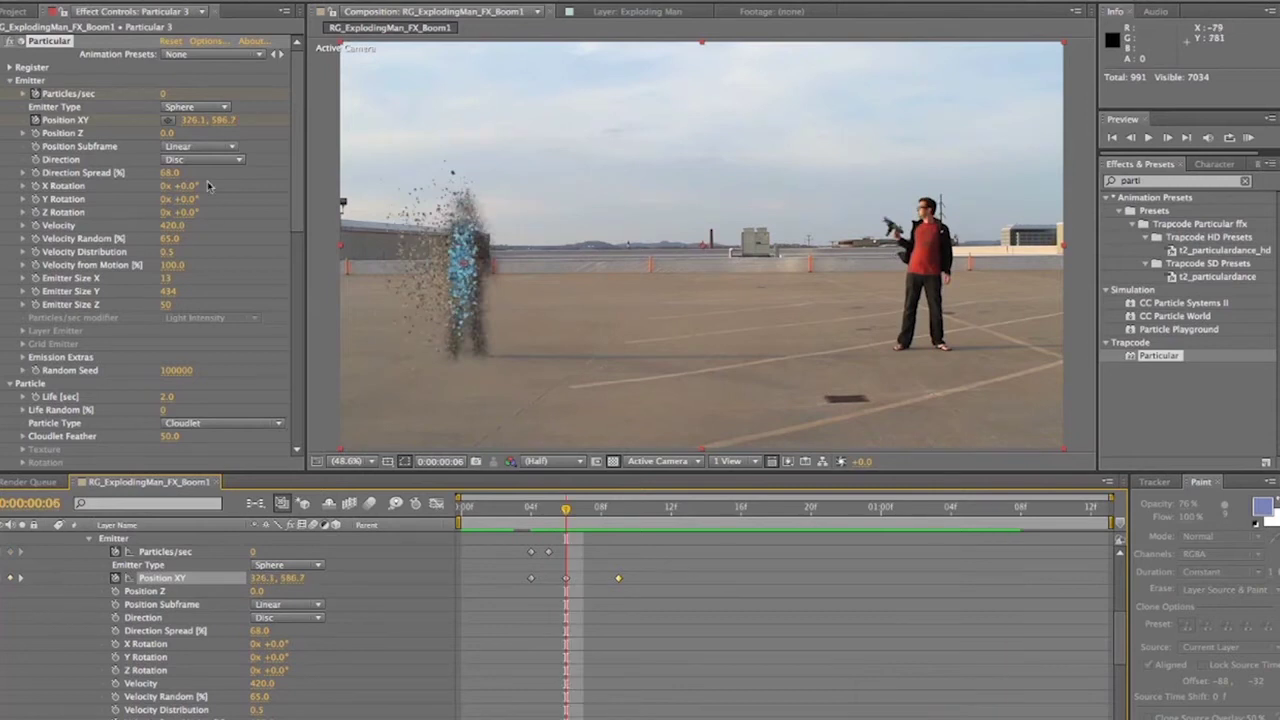
click(237, 131)
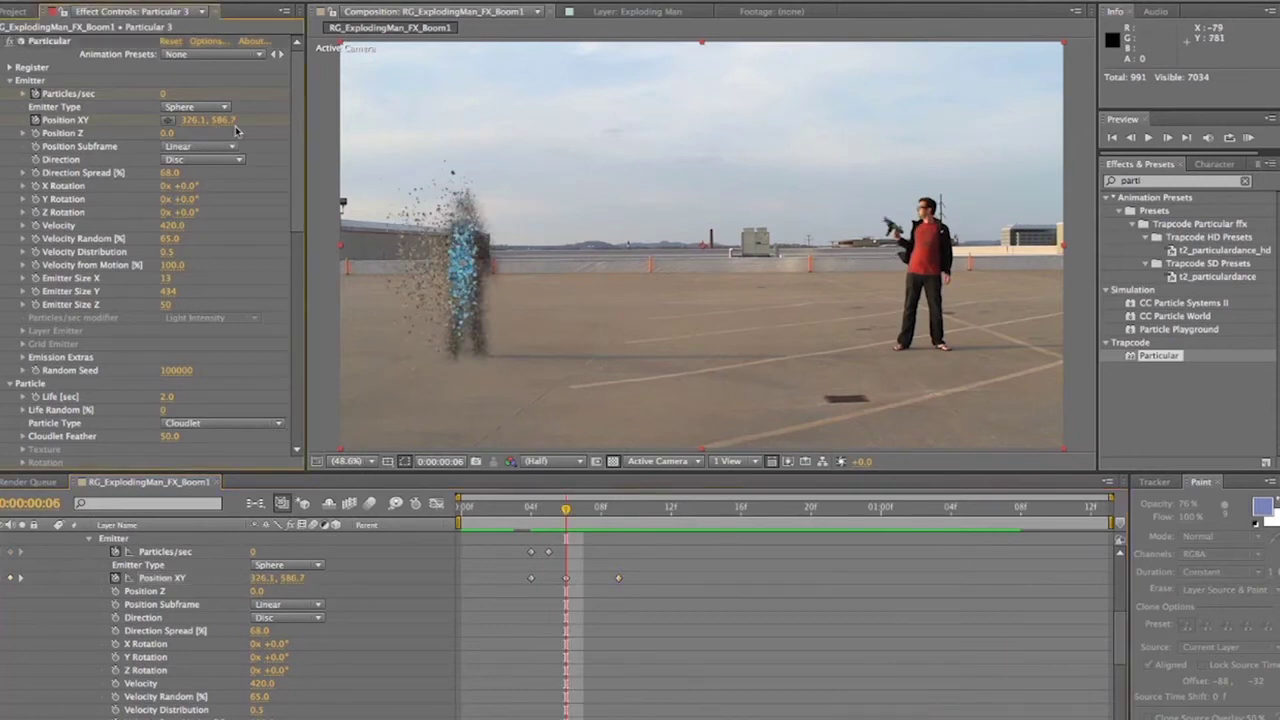
drag(222, 121, 245, 121)
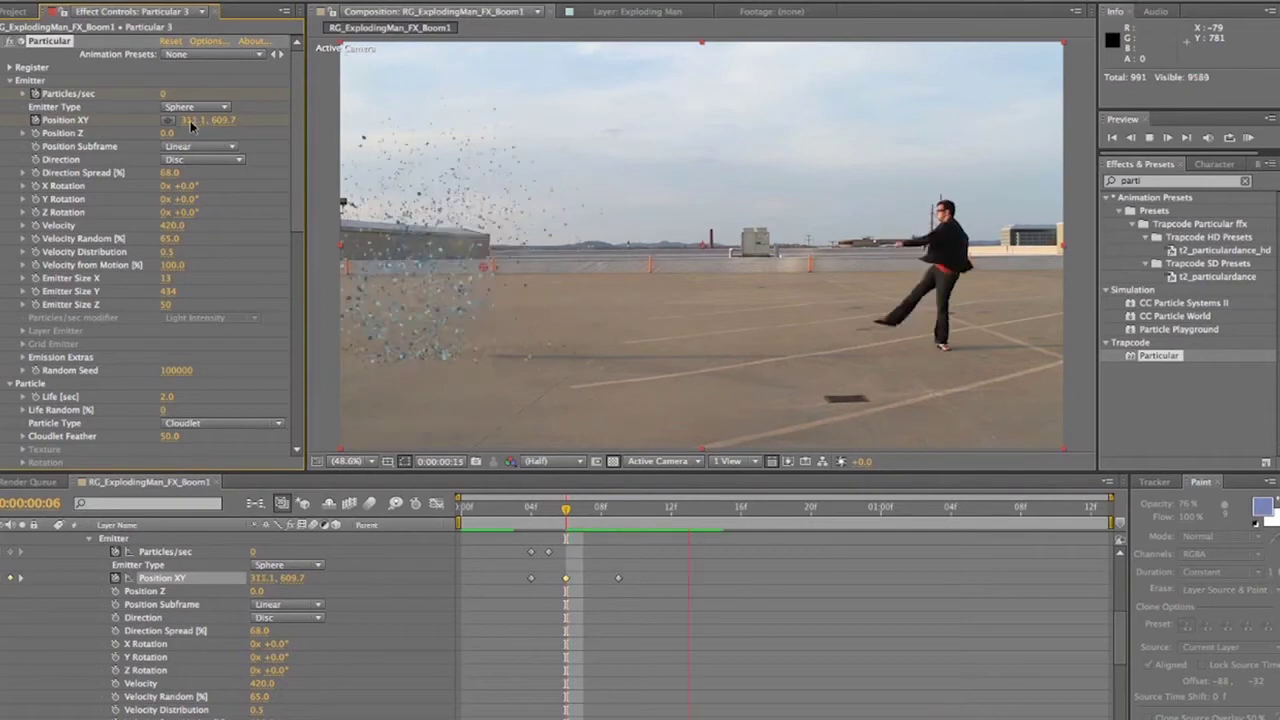
Find the CC Vector Blur effect and apply it to the Particular 3 layer
text(v)
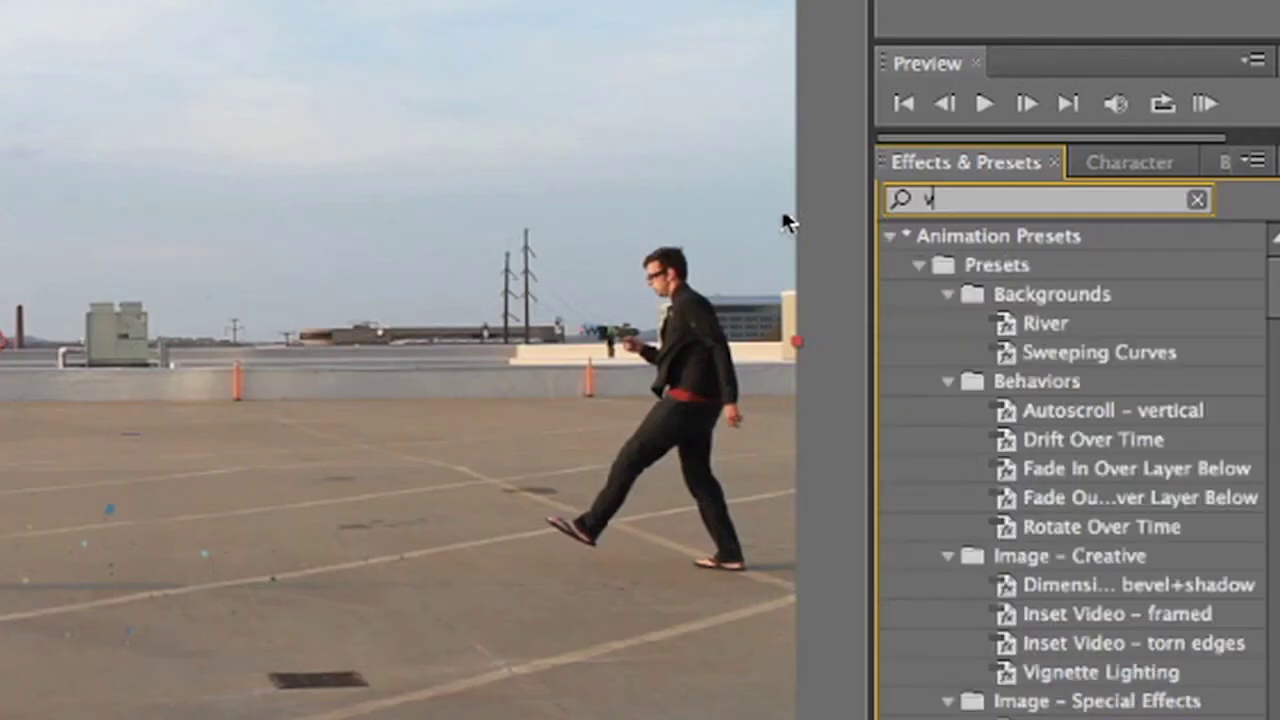
text(ect)
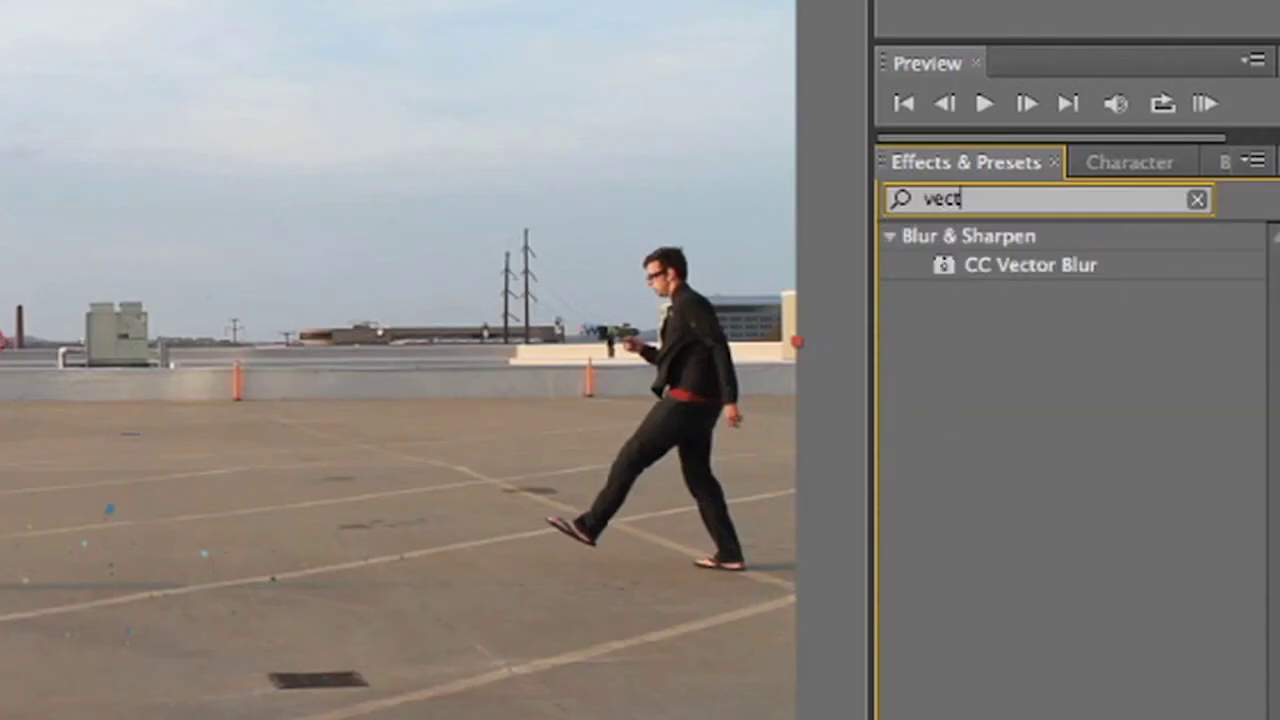
click(978, 266)
drag(978, 268, 147, 697)
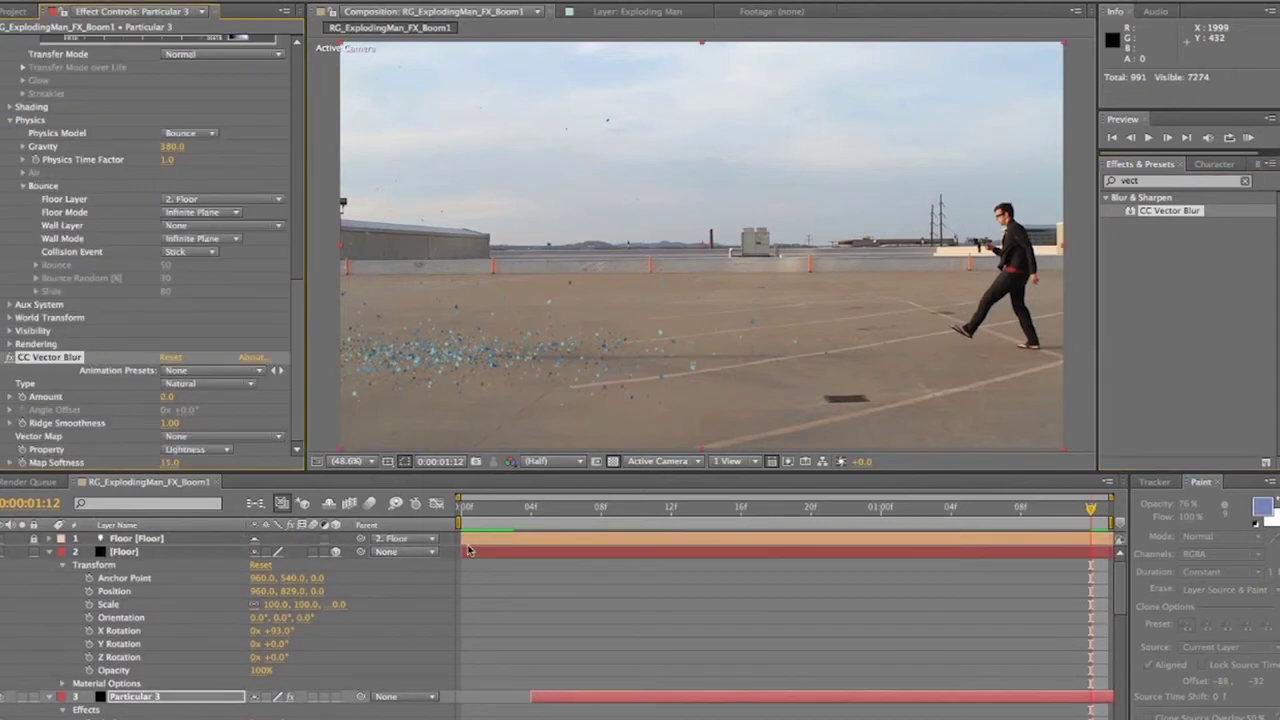
Set the CC Vector Blur Amount to 18 while viewing frame 7, and preview the blurred particles
drag(508, 518, 590, 518)
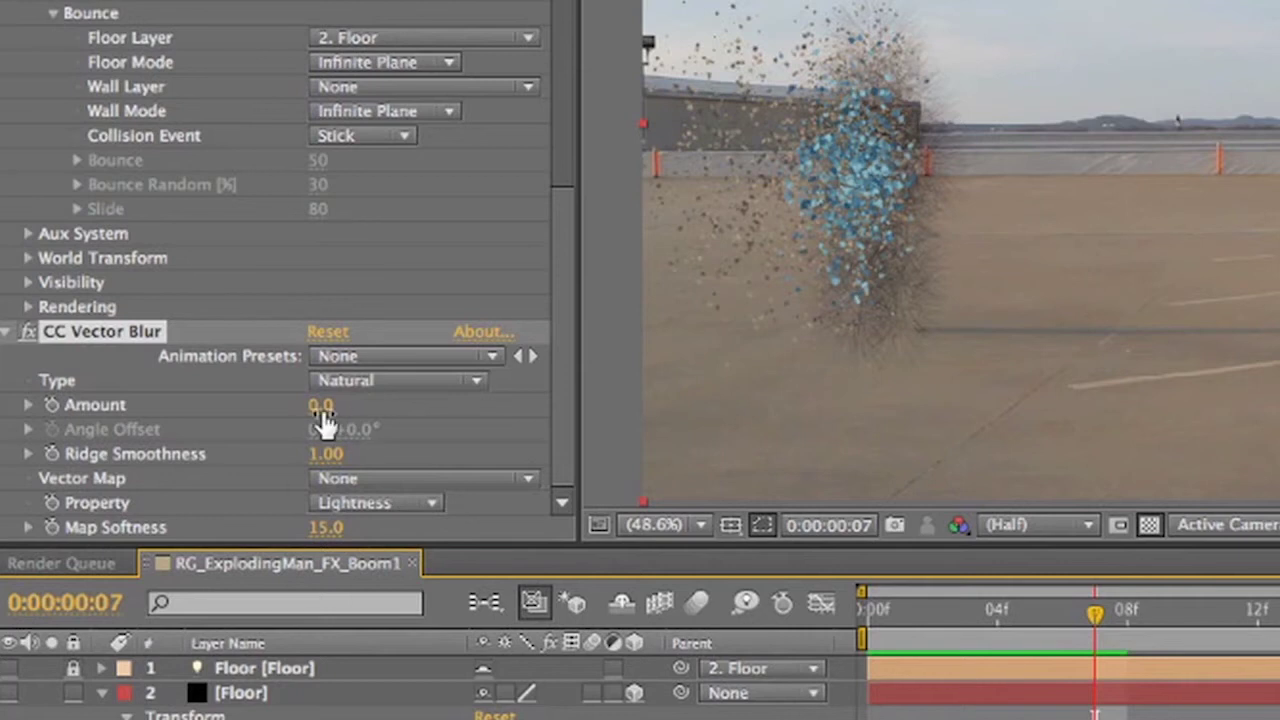
drag(172, 398, 188, 397)
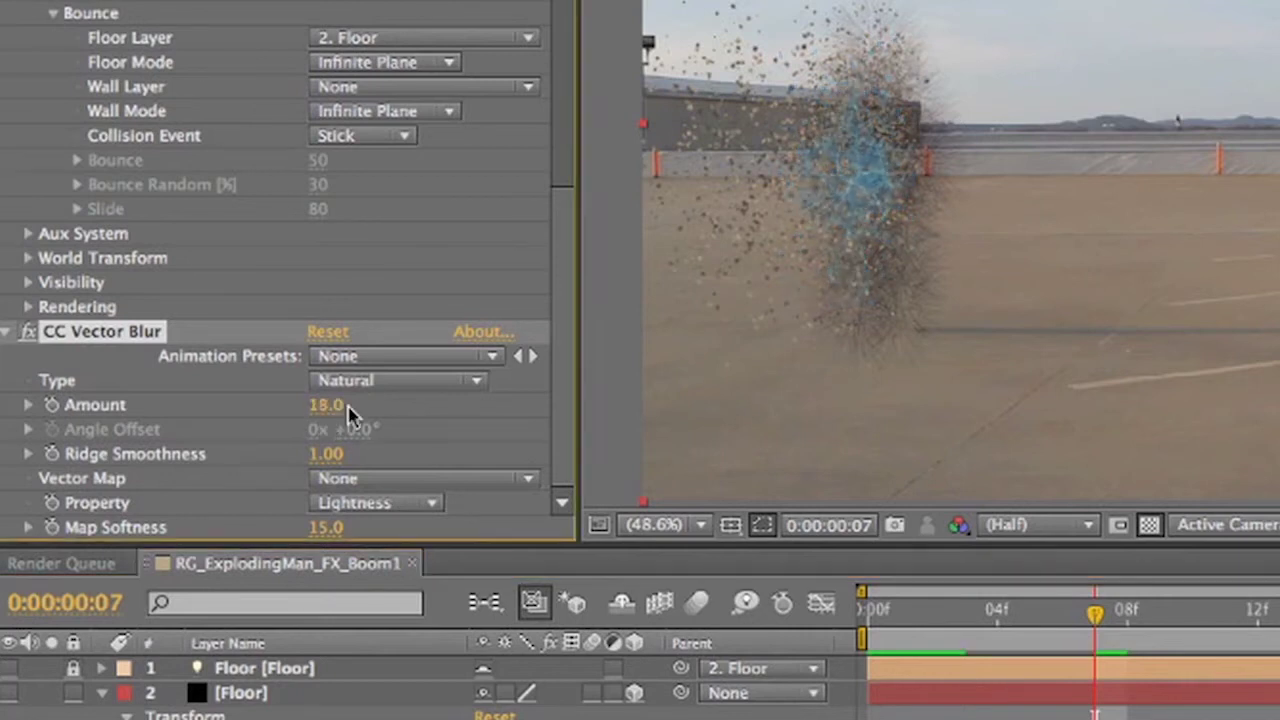
key(space)
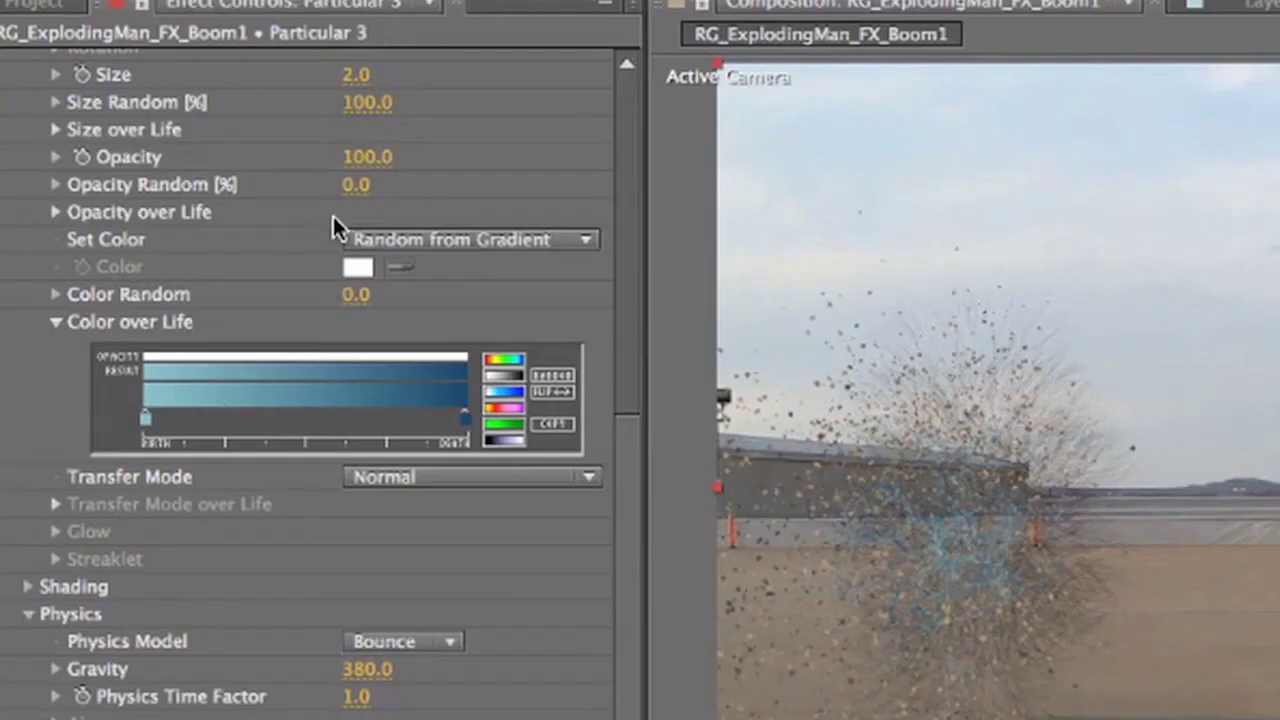
Set Particular 3's particle Size to 3 and the CC Vector Blur Property to Alpha
click(356, 77)
text(3)
key(Return)
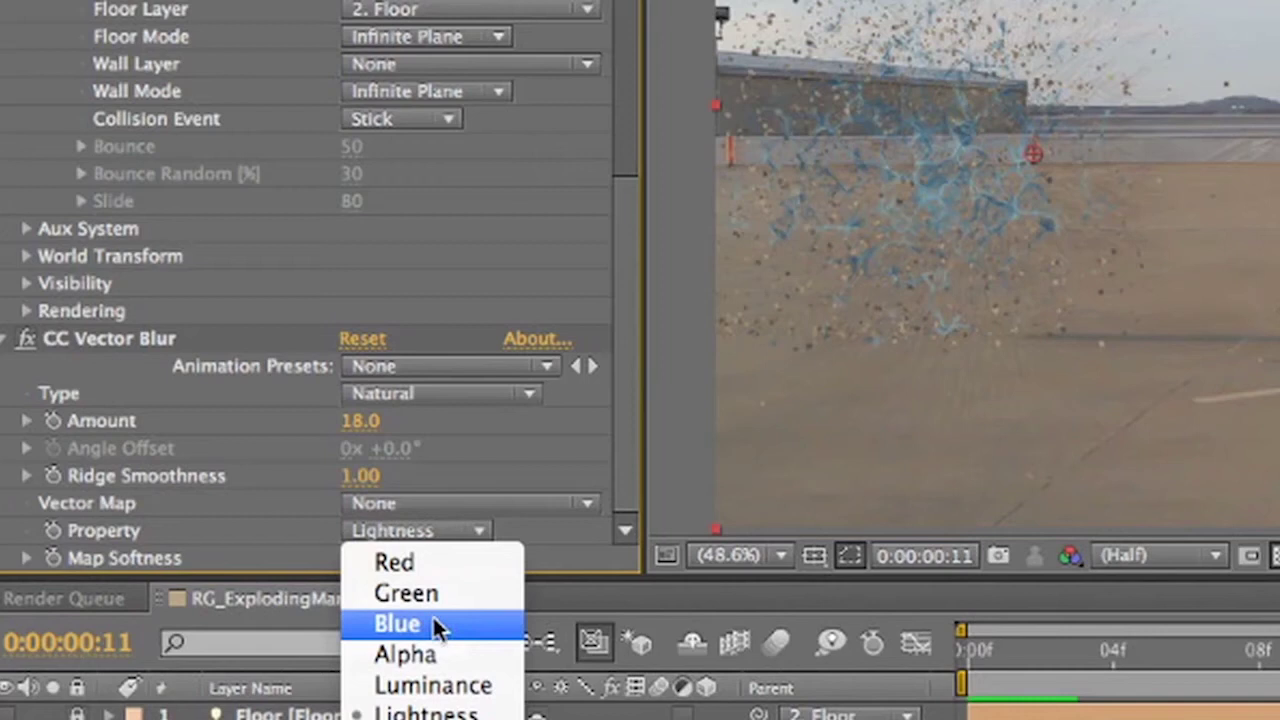
click(432, 655)
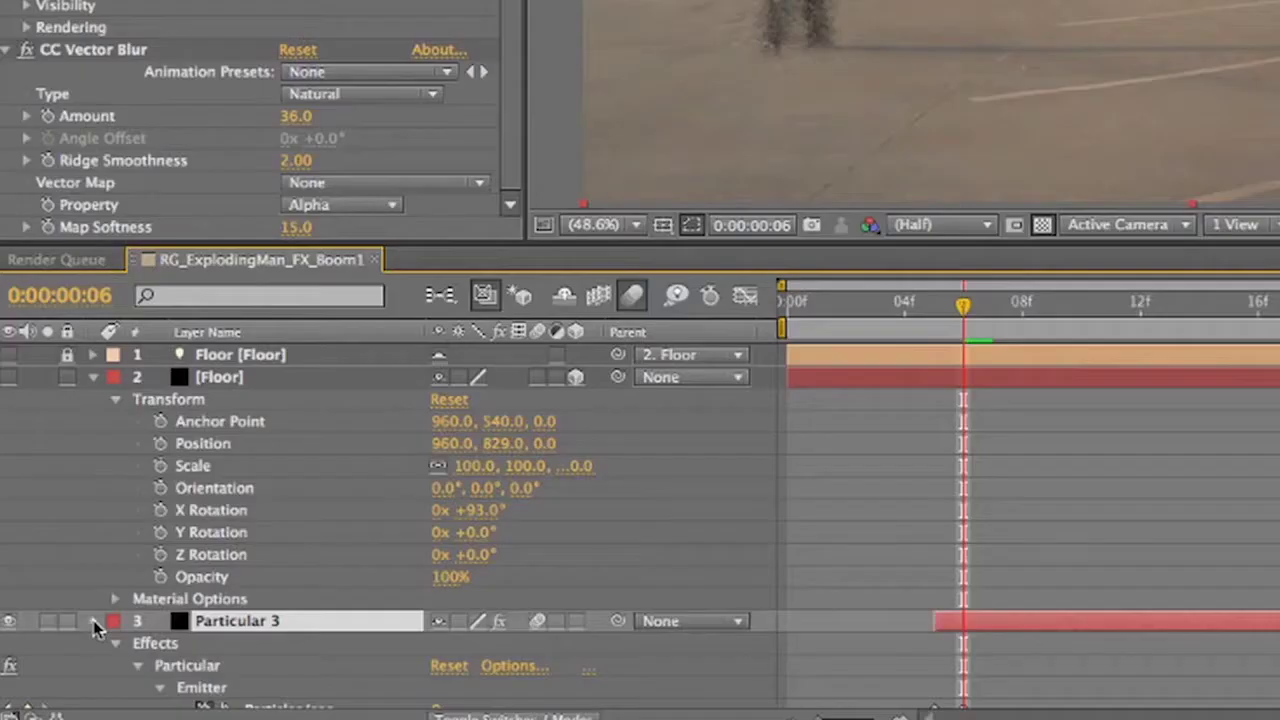
Collapse the Particular 3 layer's properties and place it between Particular 2 and Particular 1 in the layer order
click(93, 621)
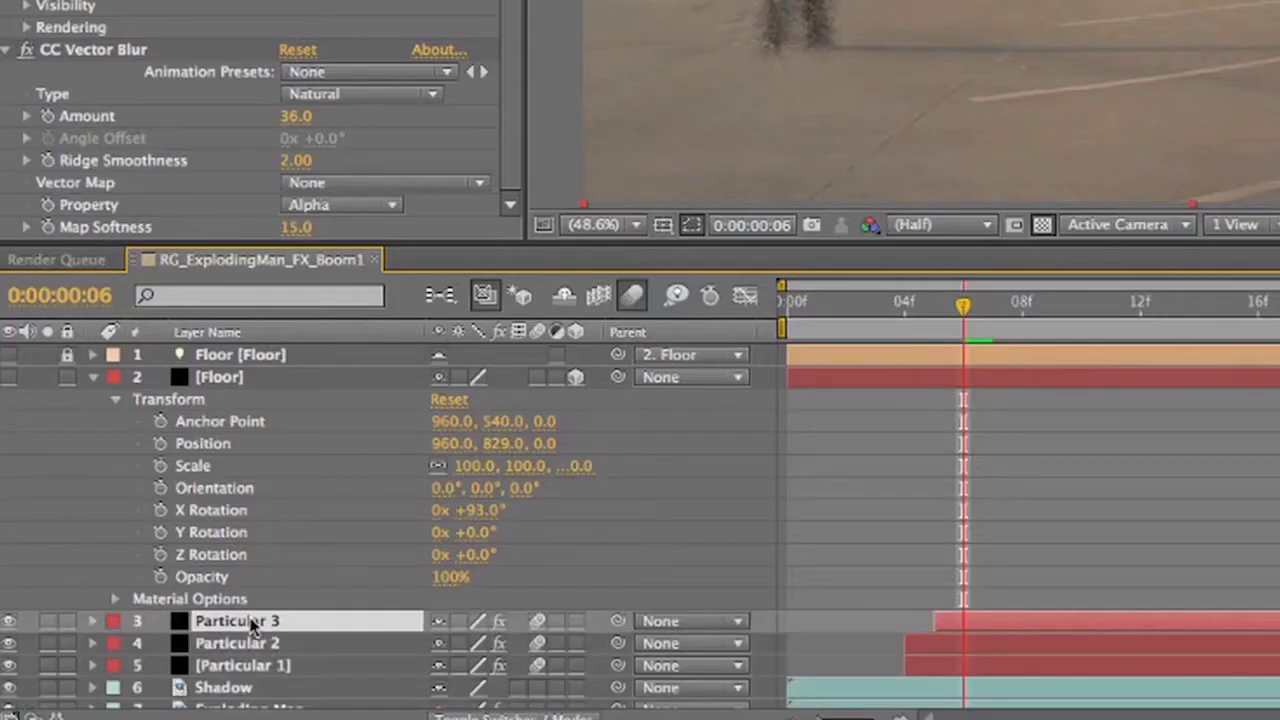
drag(250, 625, 261, 656)
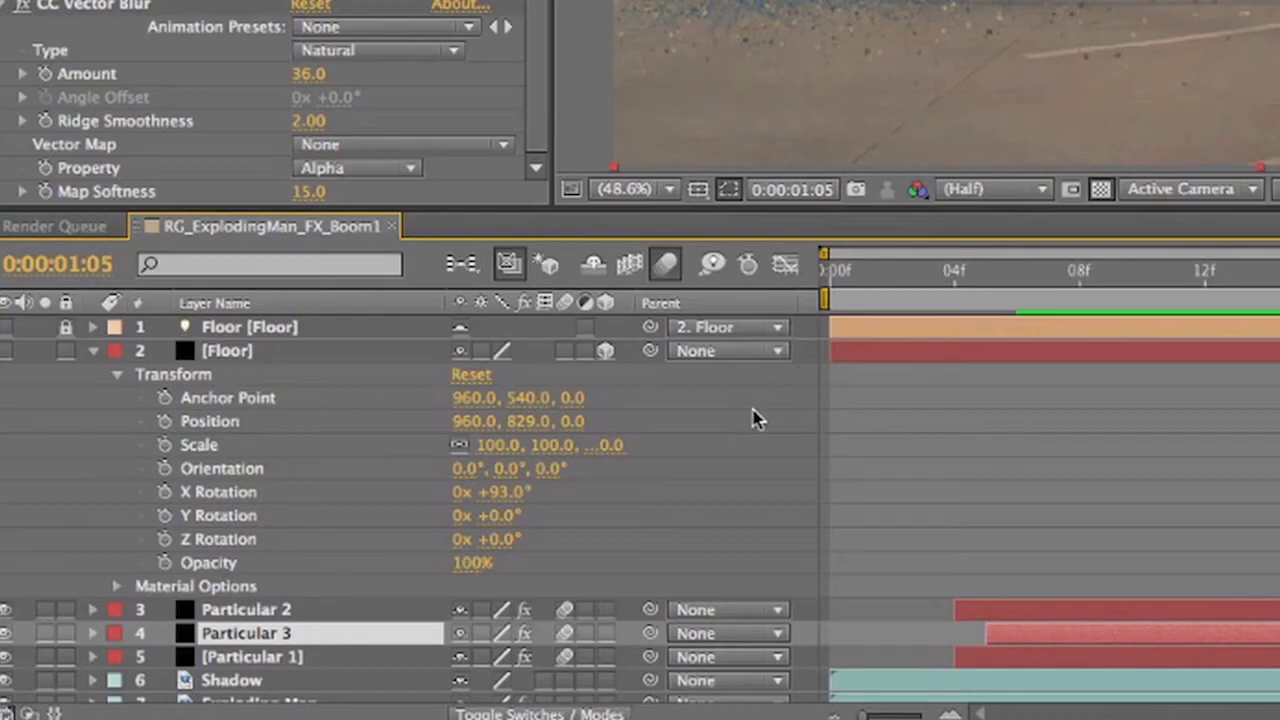
Keyframe the Shadow layer's Opacity from 100% at frame 5 to 0% at frame 7, and preview the fade
click(234, 622)
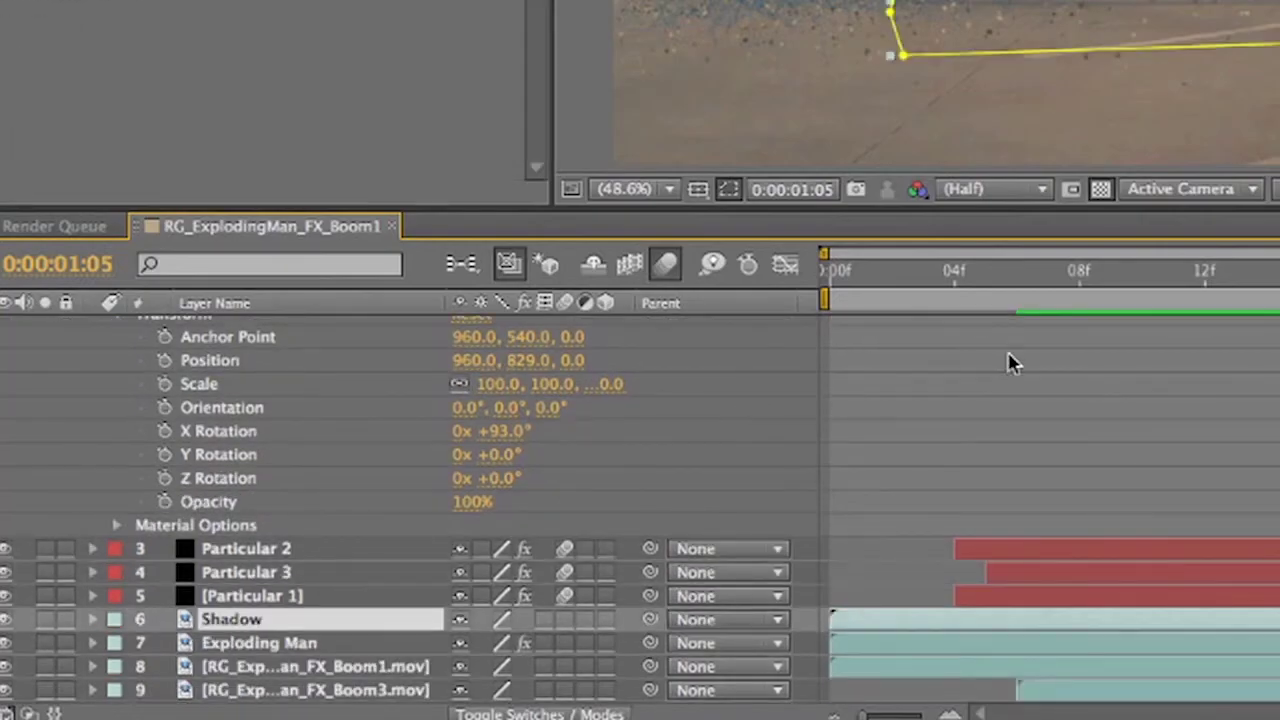
drag(986, 286, 1028, 286)
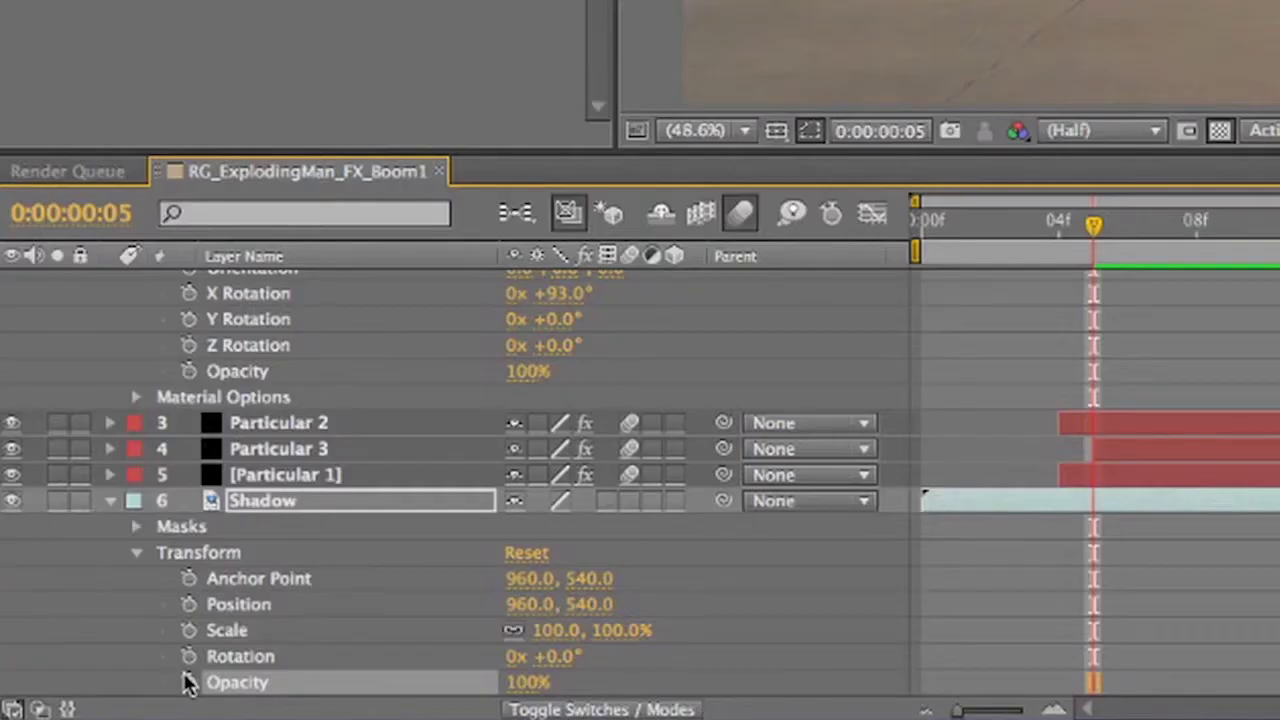
click(188, 683)
key(Page_Down)
key(Page_Down)
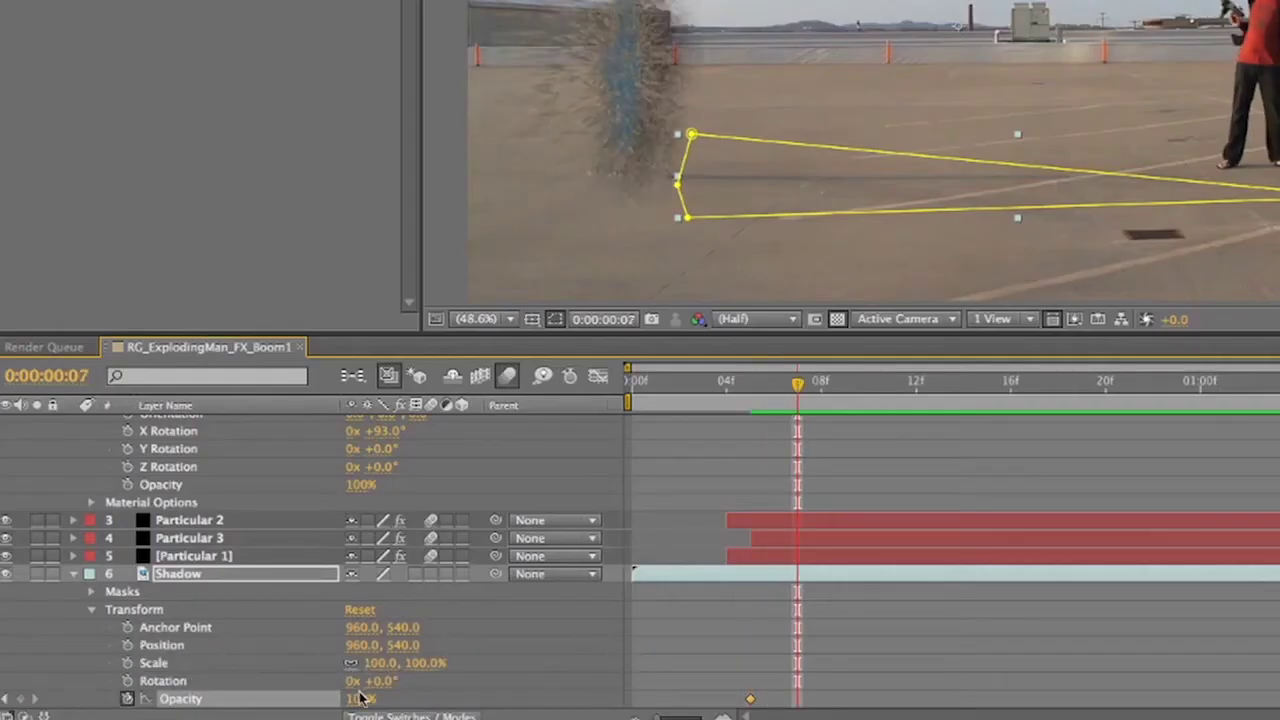
click(360, 697)
text(0)
key(Return)
click(726, 386)
key(space)
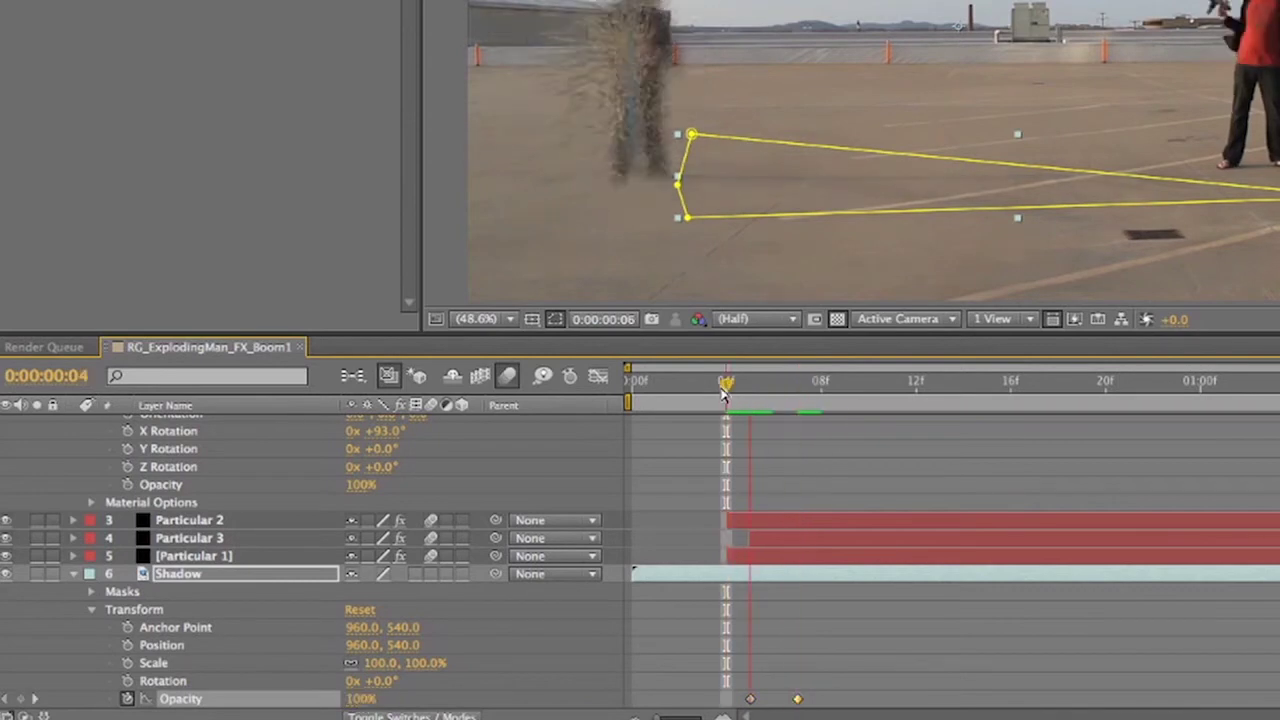
Unlock the Floor light and pre-compose both Floor layers with the three Particular layers as Pre-comp 1, moving all attributes, and preview
click(586, 478)
scroll(167, 554, up, 3)
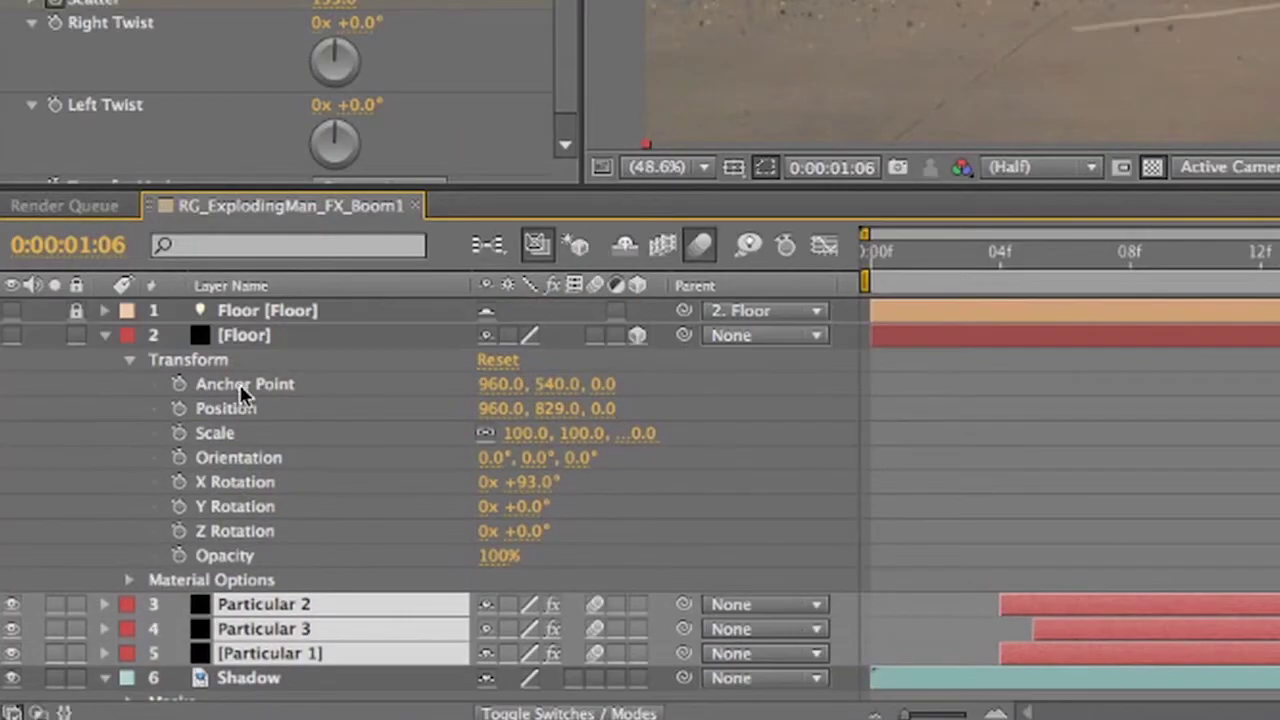
click(237, 338)
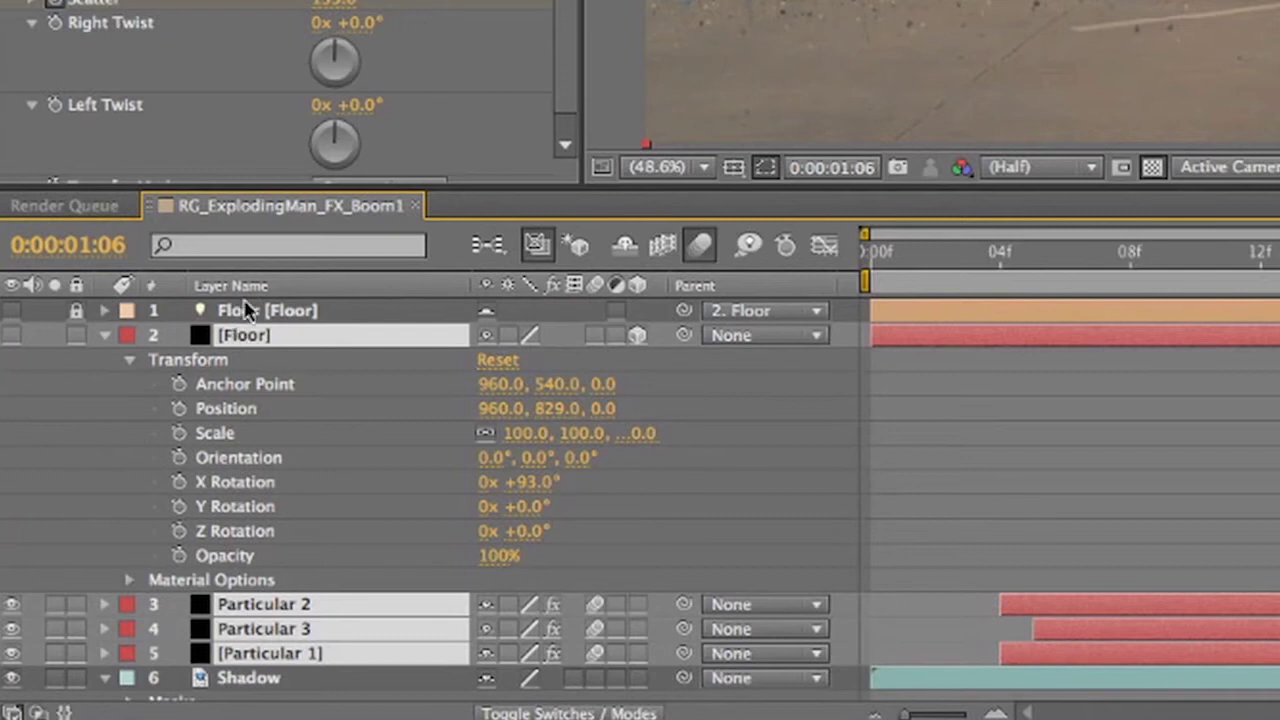
click(250, 312)
click(75, 312)
super+click(240, 312)
key(super+shift+c)
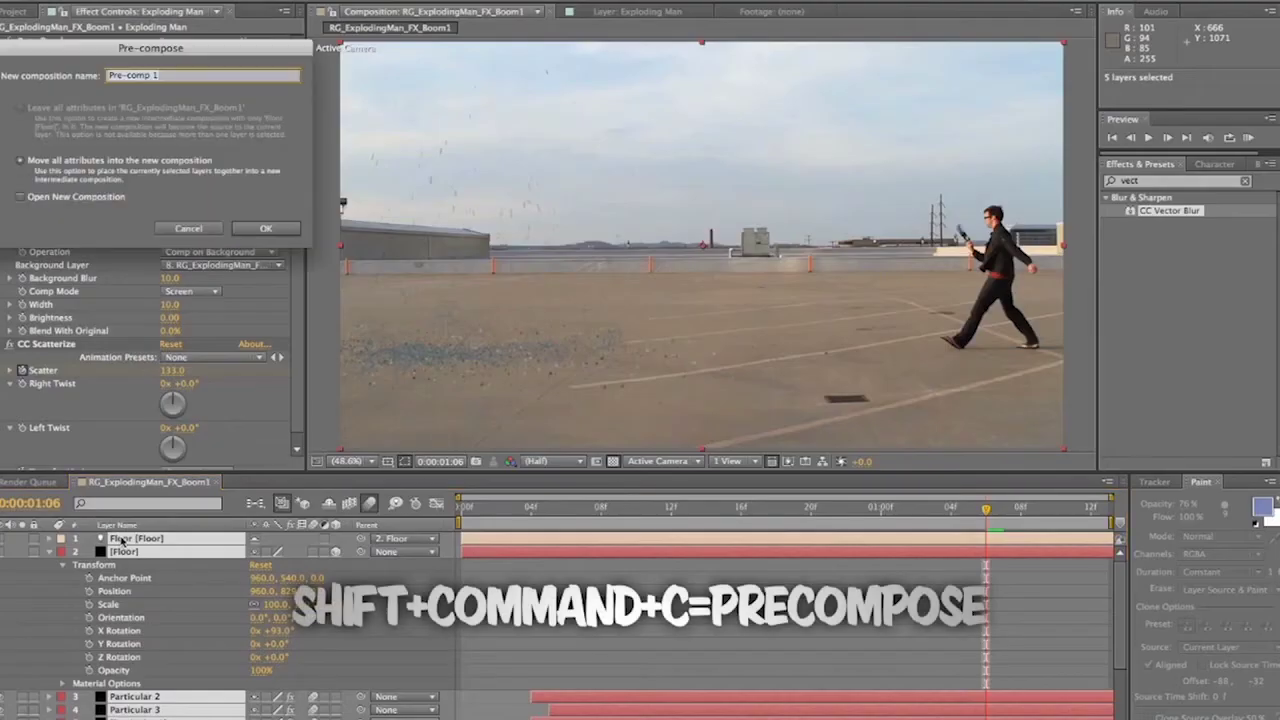
key(Return)
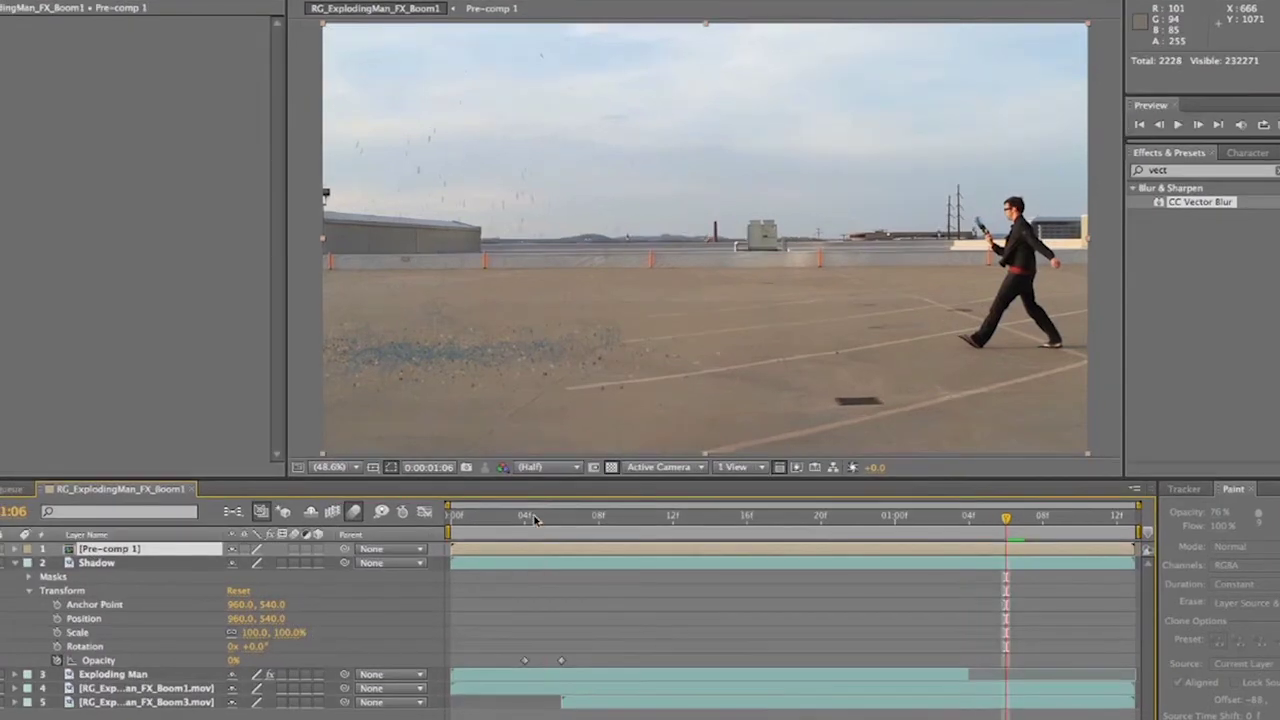
click(545, 510)
key(space)
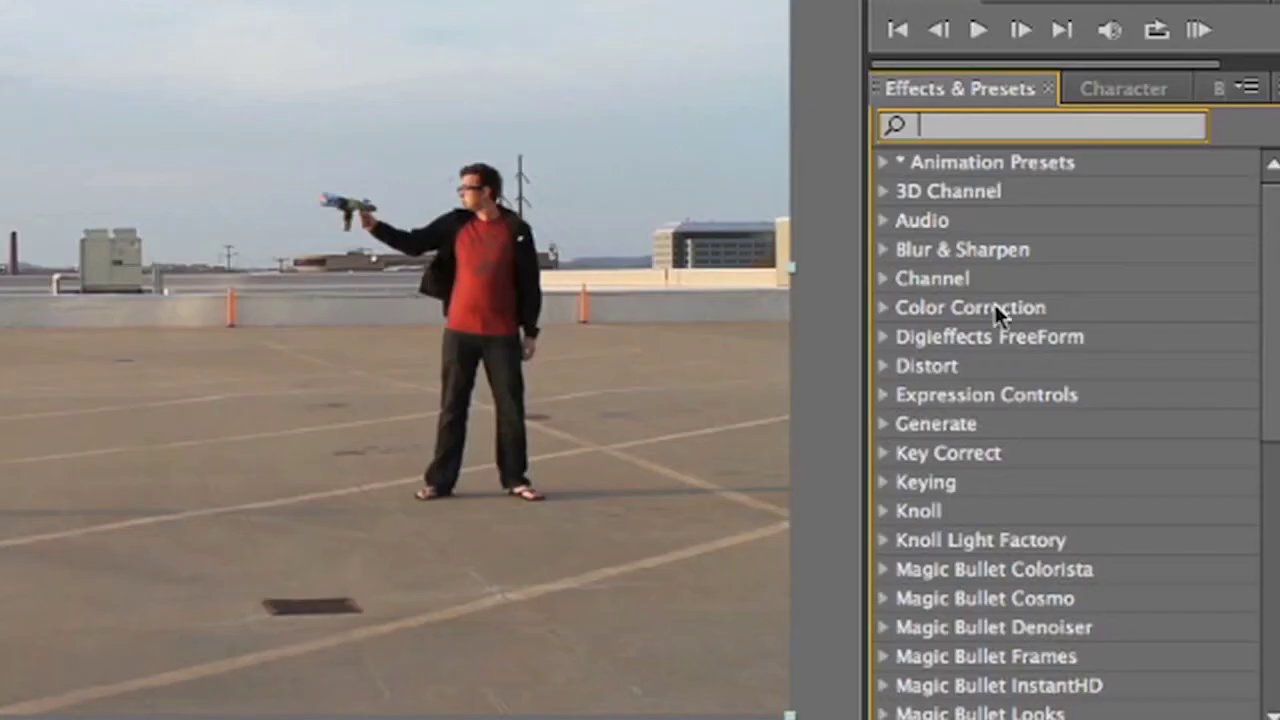
Apply the Red Giant Warp effect RG Shadow to Pre-comp 1 and set its Light to Backlit
scroll(1190, 277, down, 7)
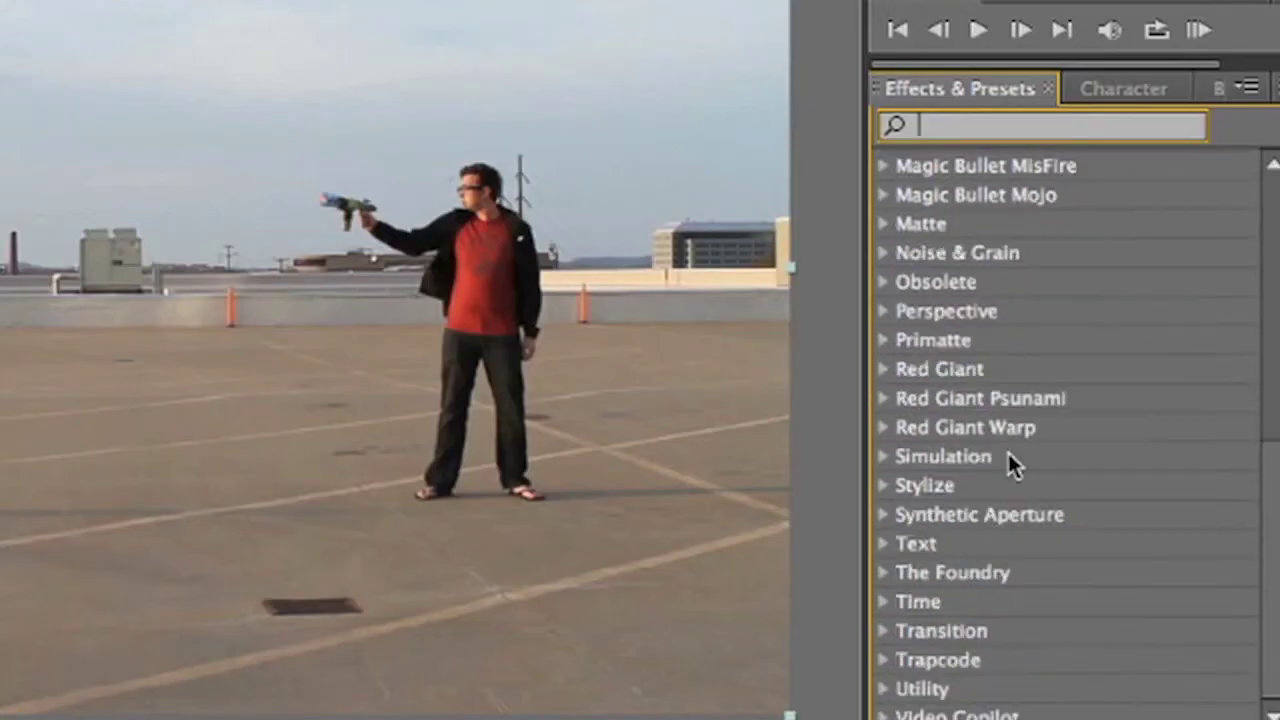
click(882, 428)
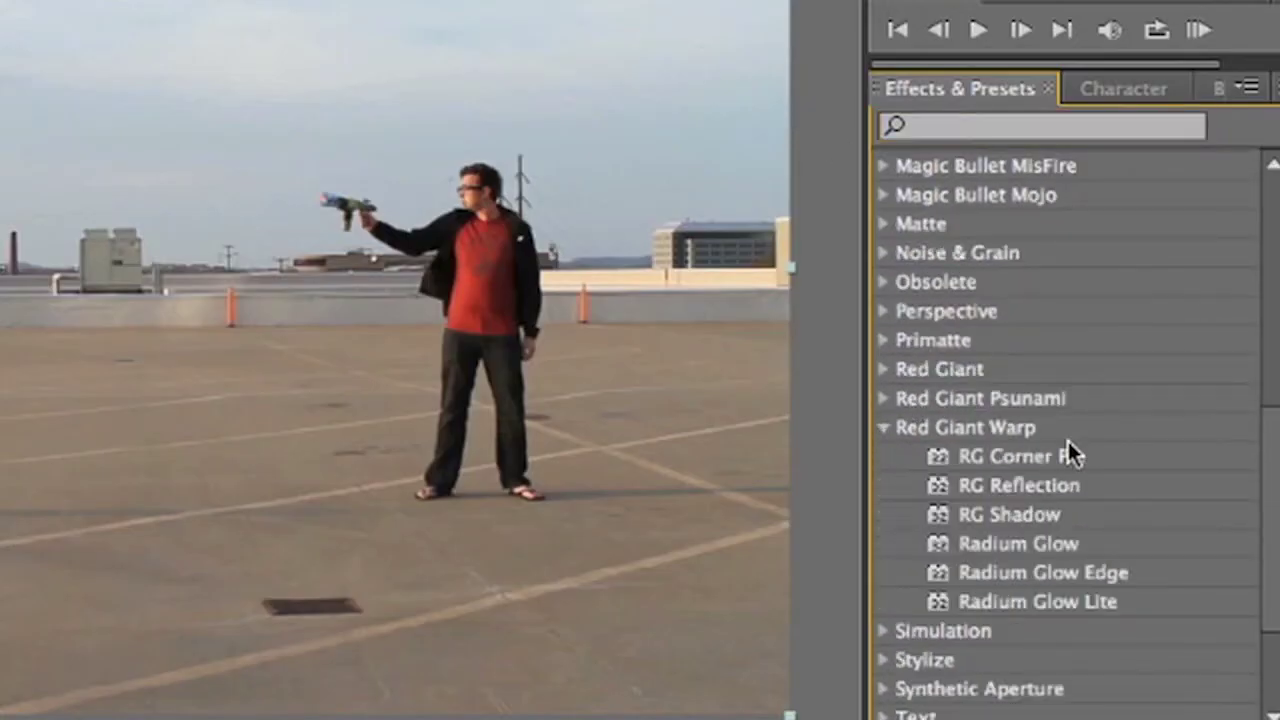
drag(985, 518, 231, 545)
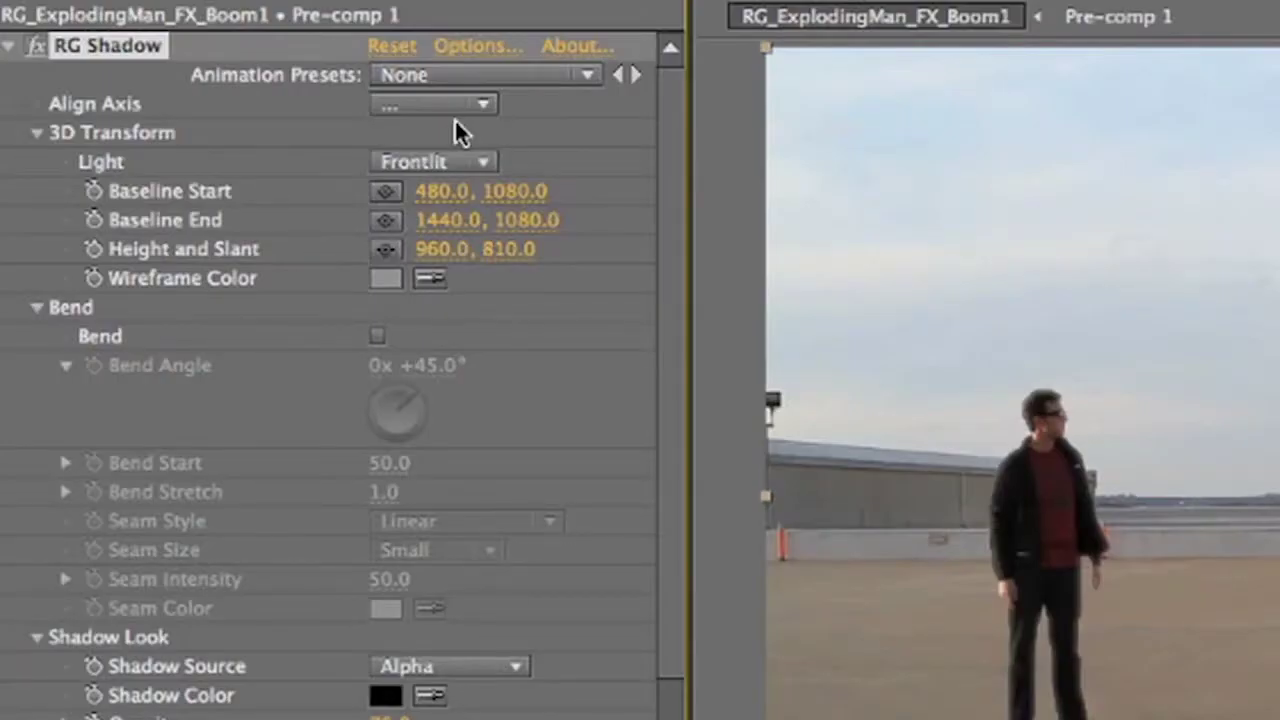
click(463, 160)
click(463, 226)
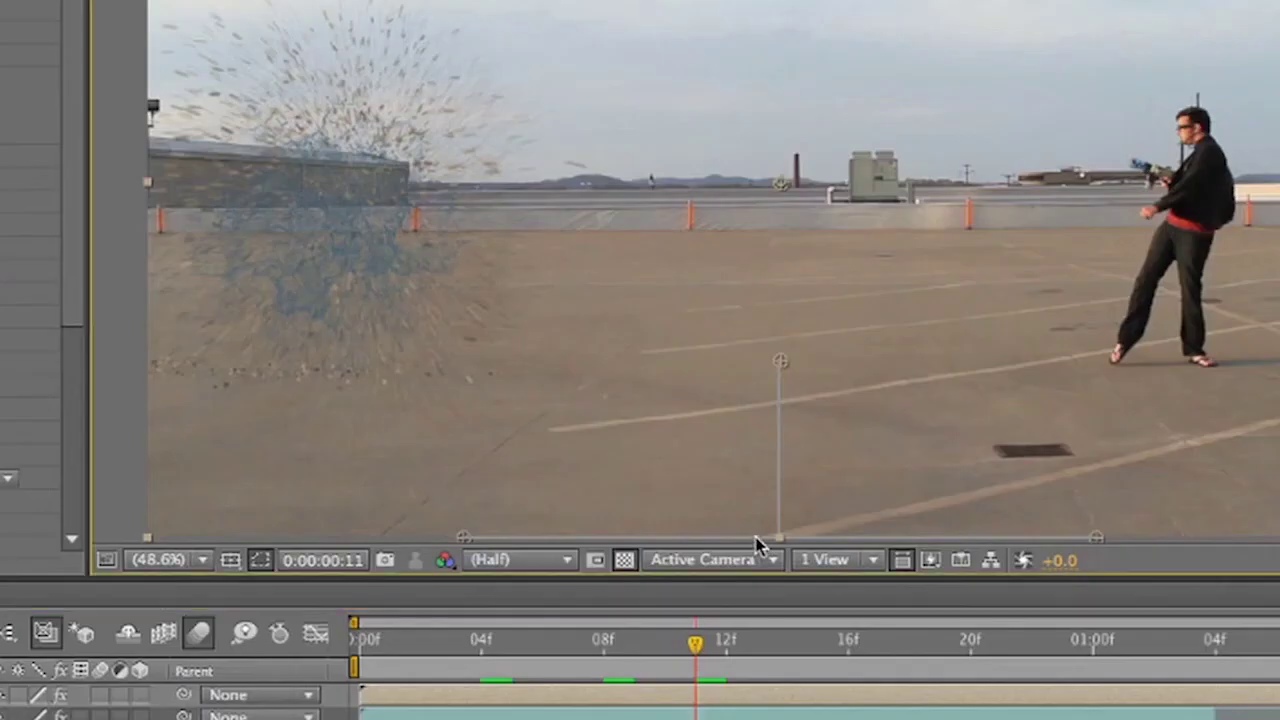
Place the RG Shadow baseline on the ground beneath the explosion and cast the shadow across the pavement toward the man with the gun
drag(757, 542, 350, 375)
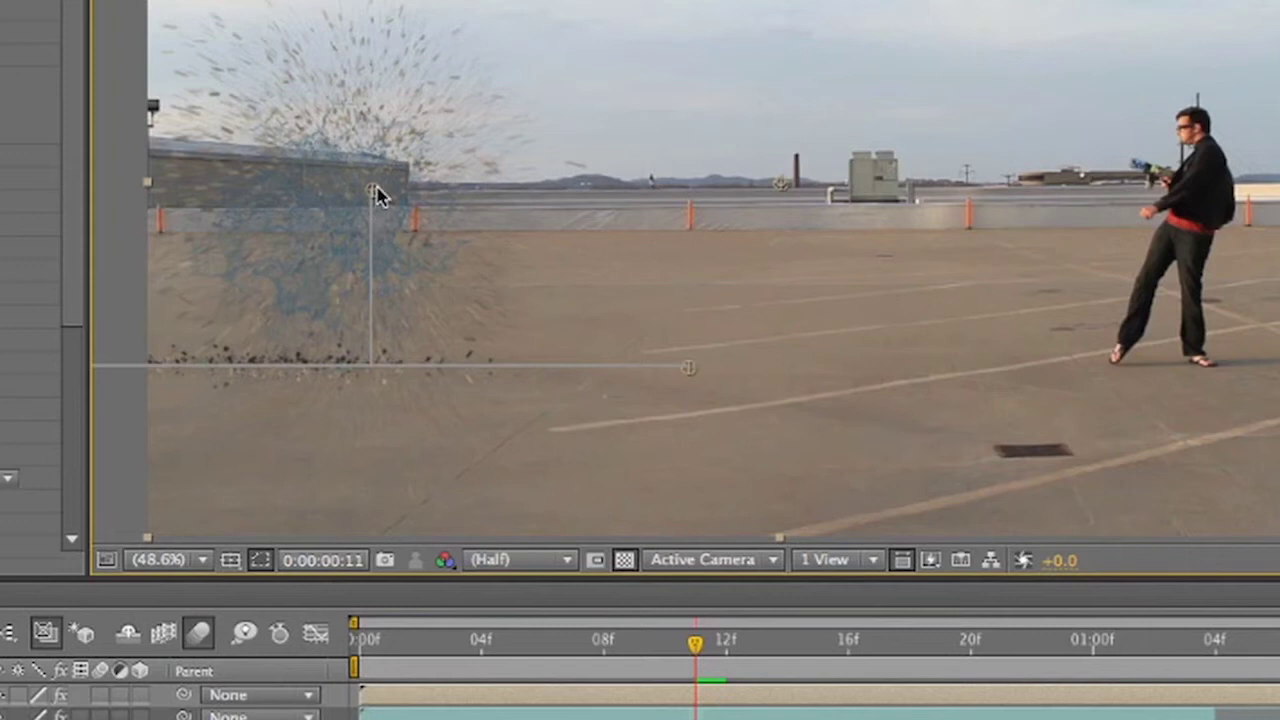
drag(395, 203, 850, 534)
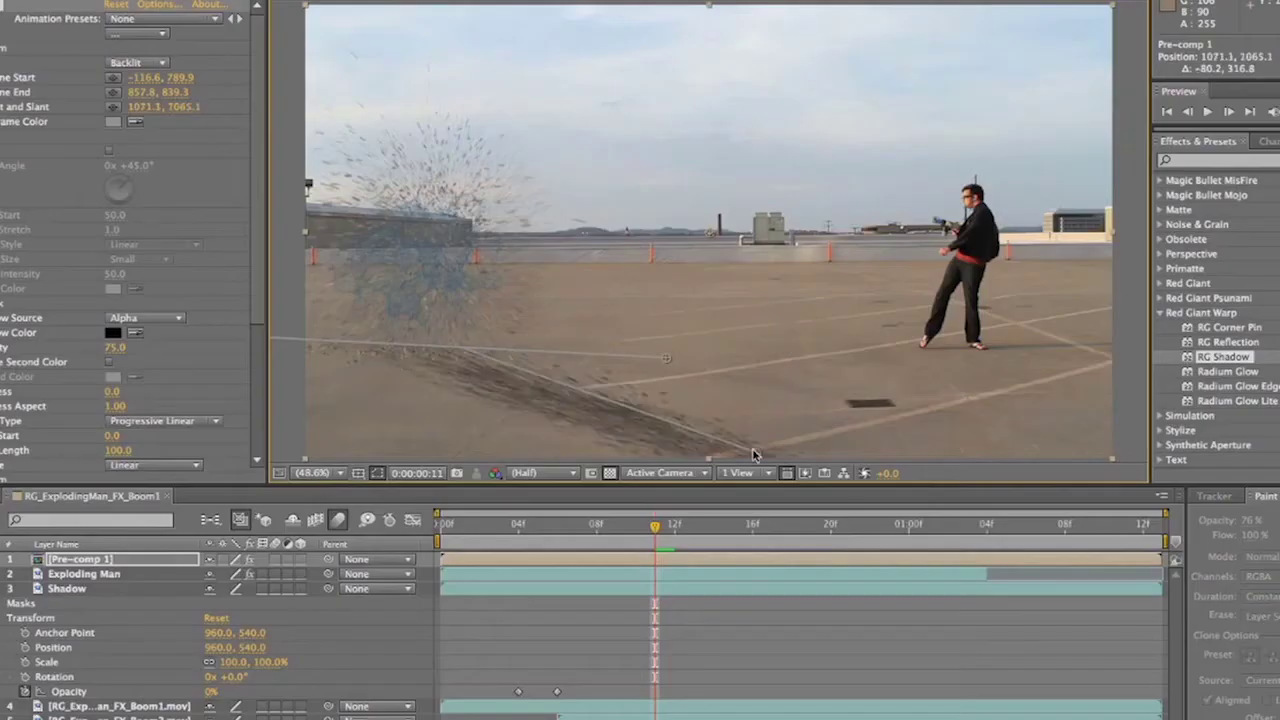
drag(753, 450, 789, 393)
drag(666, 358, 552, 321)
drag(789, 393, 728, 338)
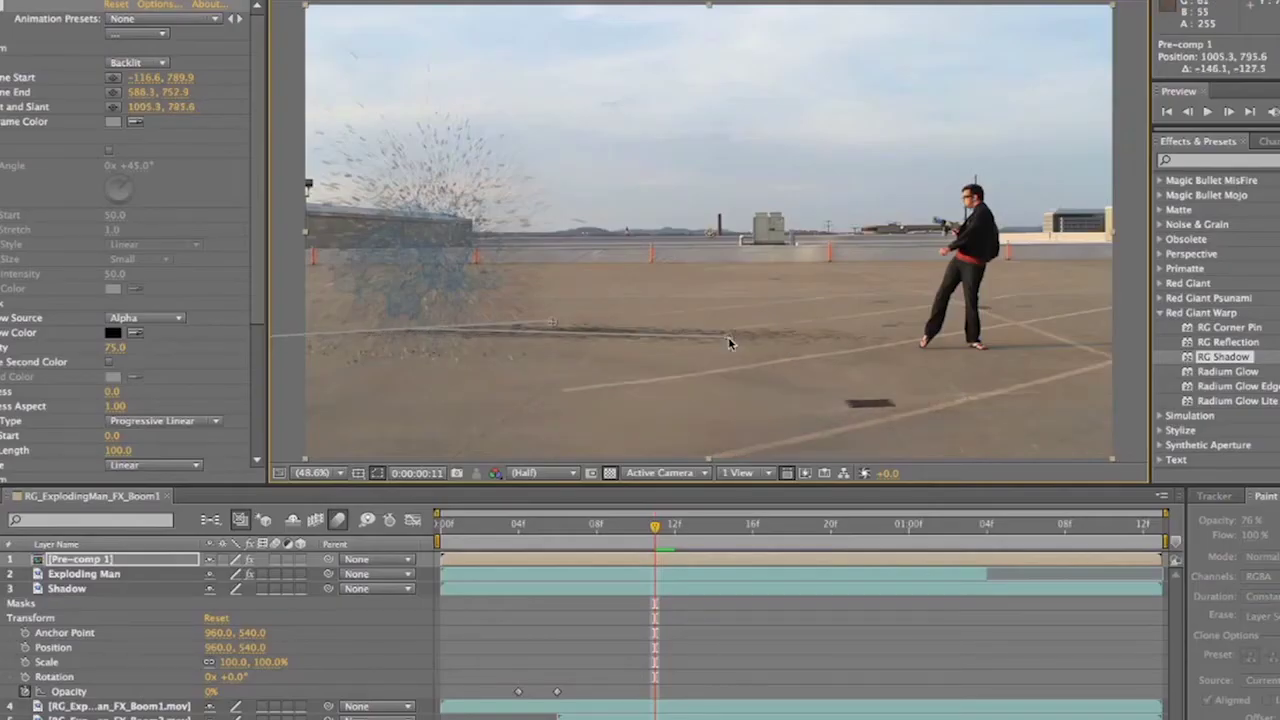
Refine the RG Shadow to Baseline Start about -139, 889, Baseline End about 350, 813, and Height and Slant about 820, 851
drag(429, 328, 430, 353)
drag(729, 364, 699, 361)
drag(553, 347, 459, 330)
drag(699, 361, 658, 346)
drag(407, 339, 401, 354)
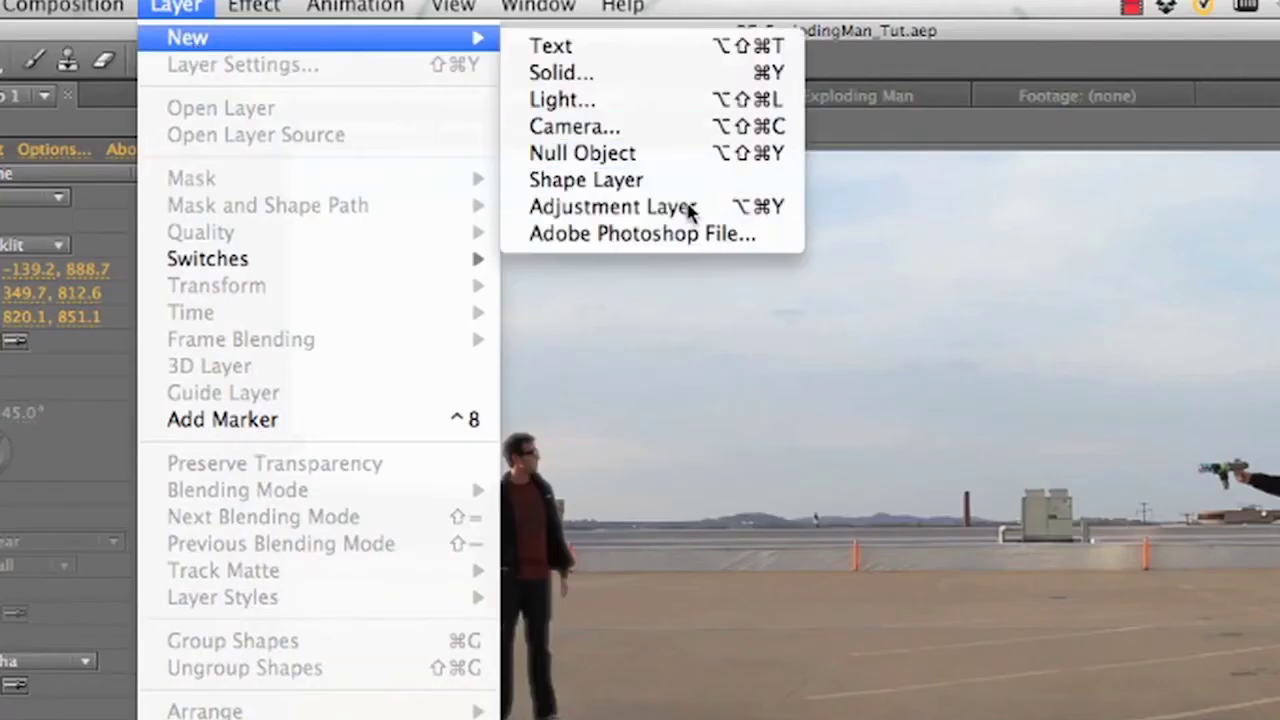
Create a new adjustment layer and rename it "Flare - Explosion"
click(686, 209)
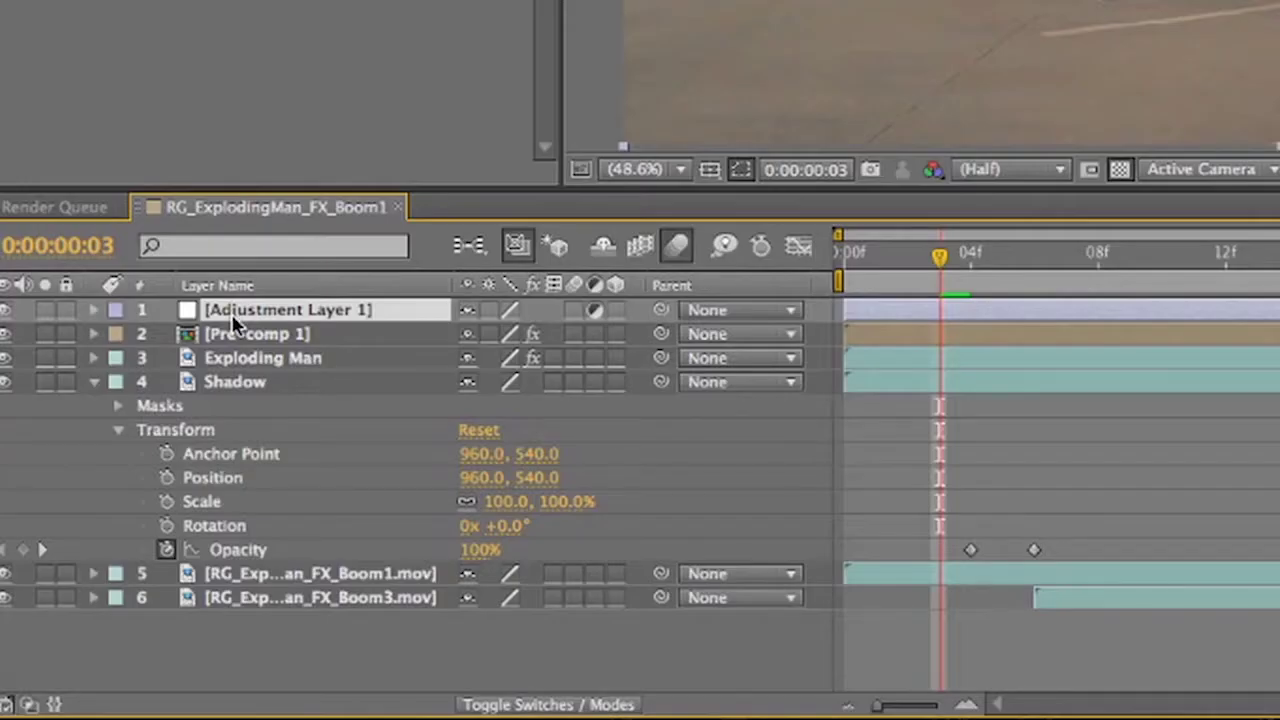
right_click(240, 309)
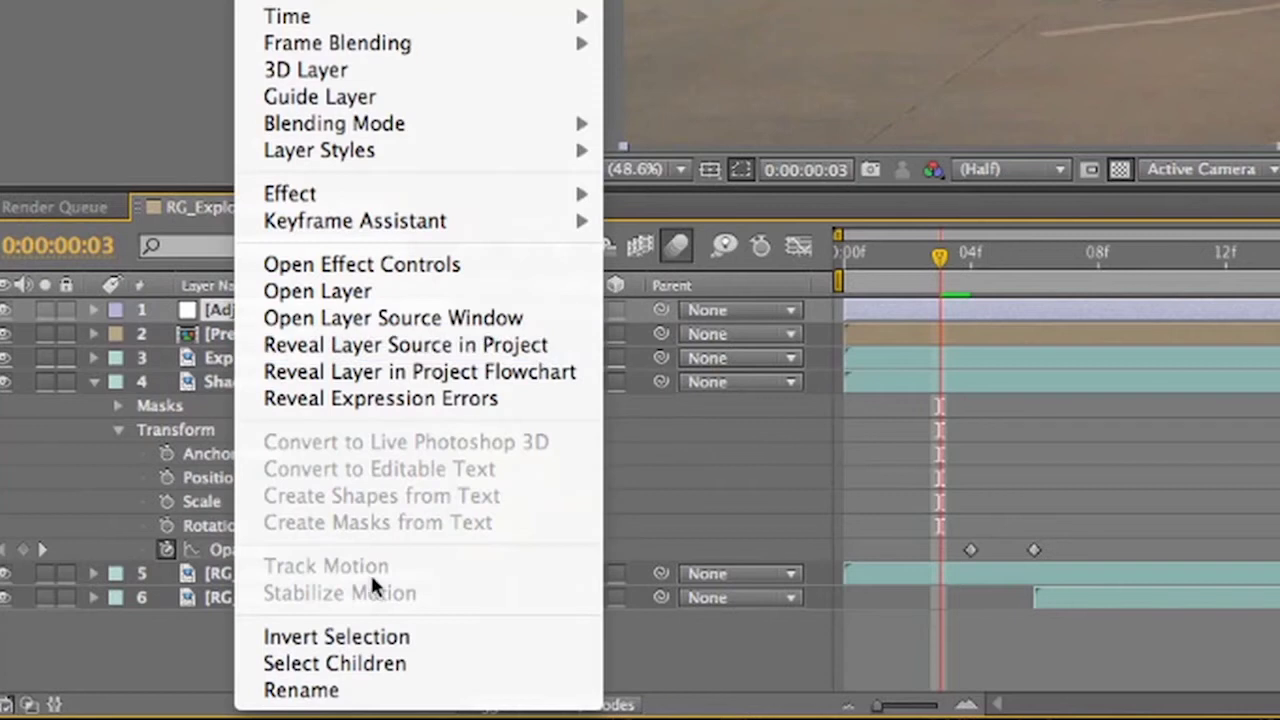
click(335, 692)
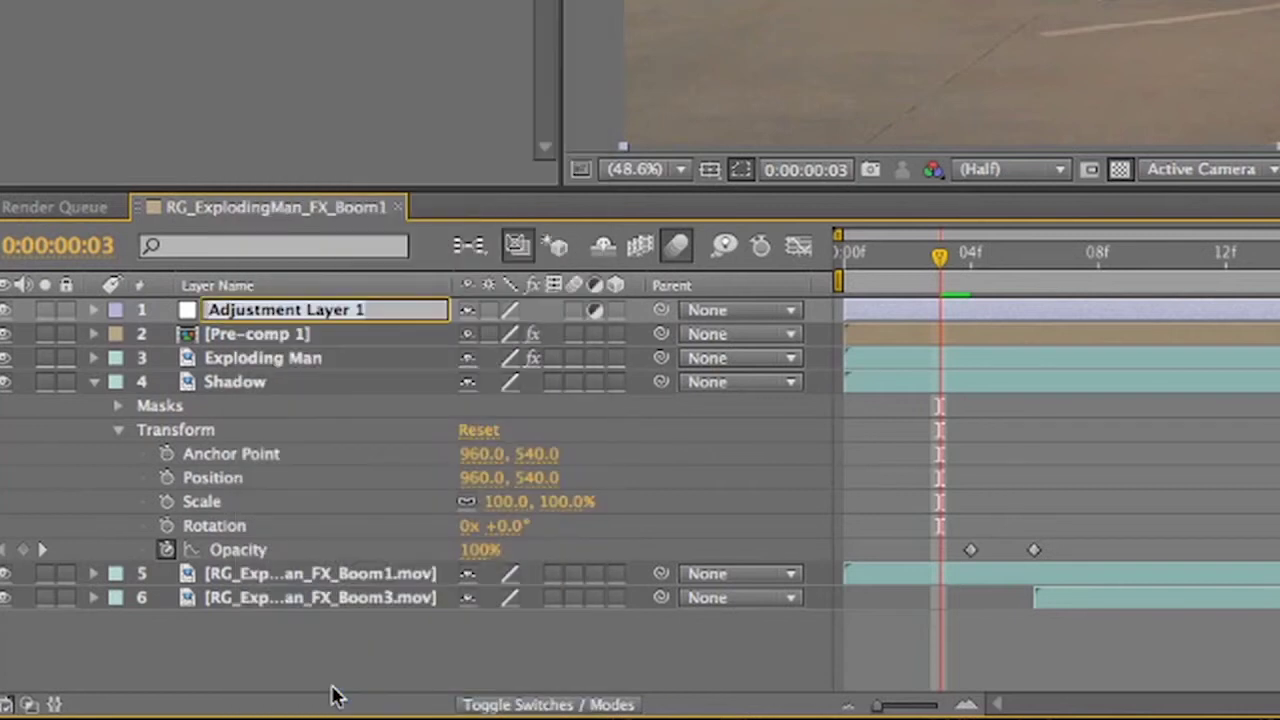
text(Ex)
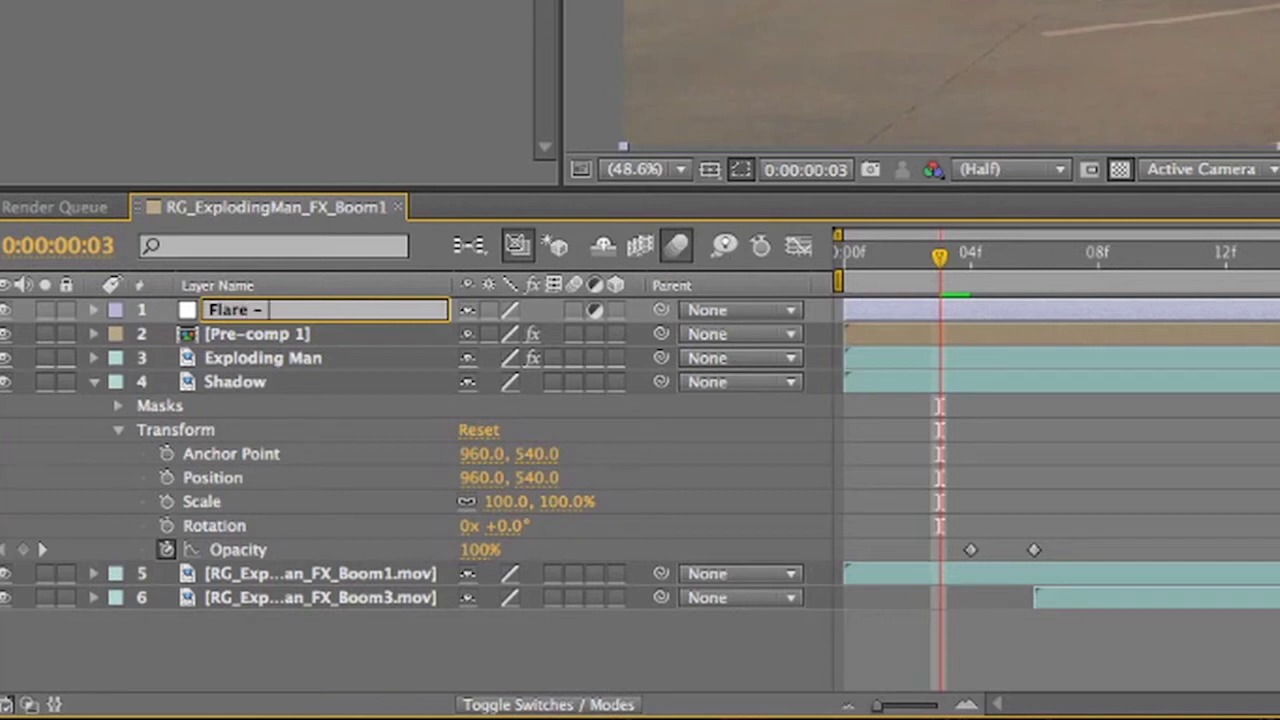
text(n)
key(Return)
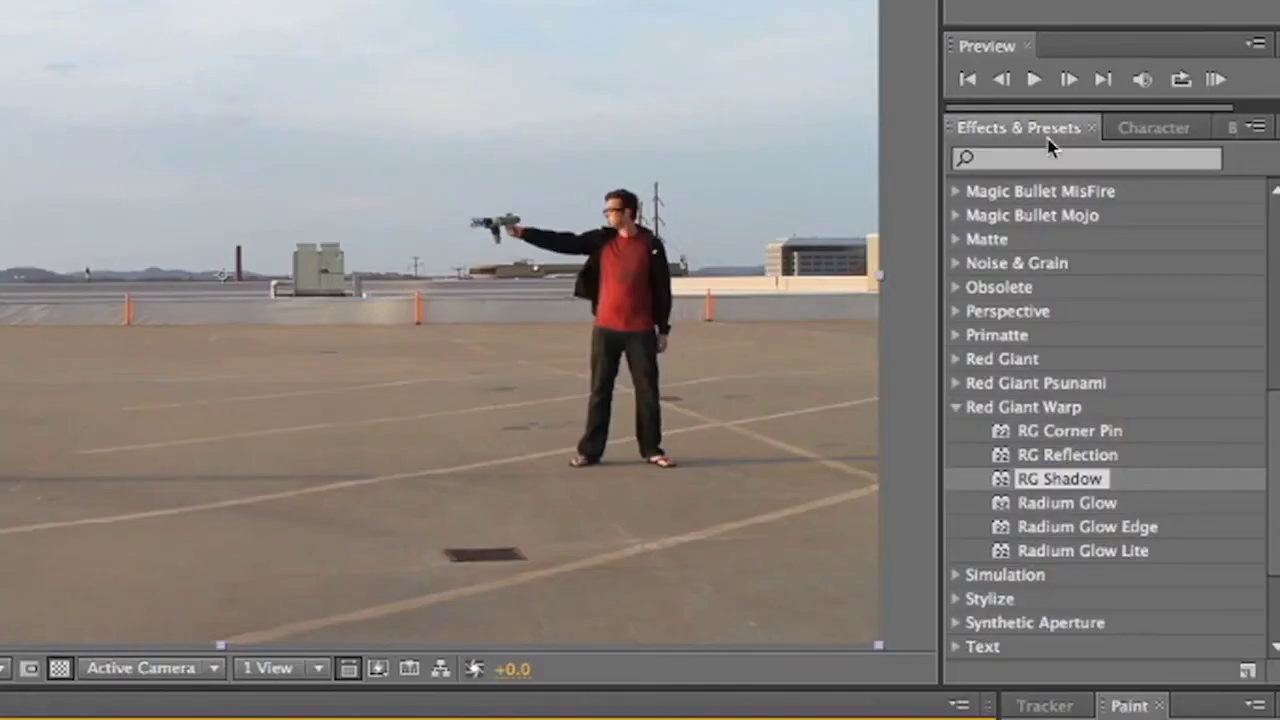
Apply Light Factory EZ to the Flare - Explosion layer and place its light source on the exploding man's chest, at about 333, 532
click(1010, 165)
text(light)
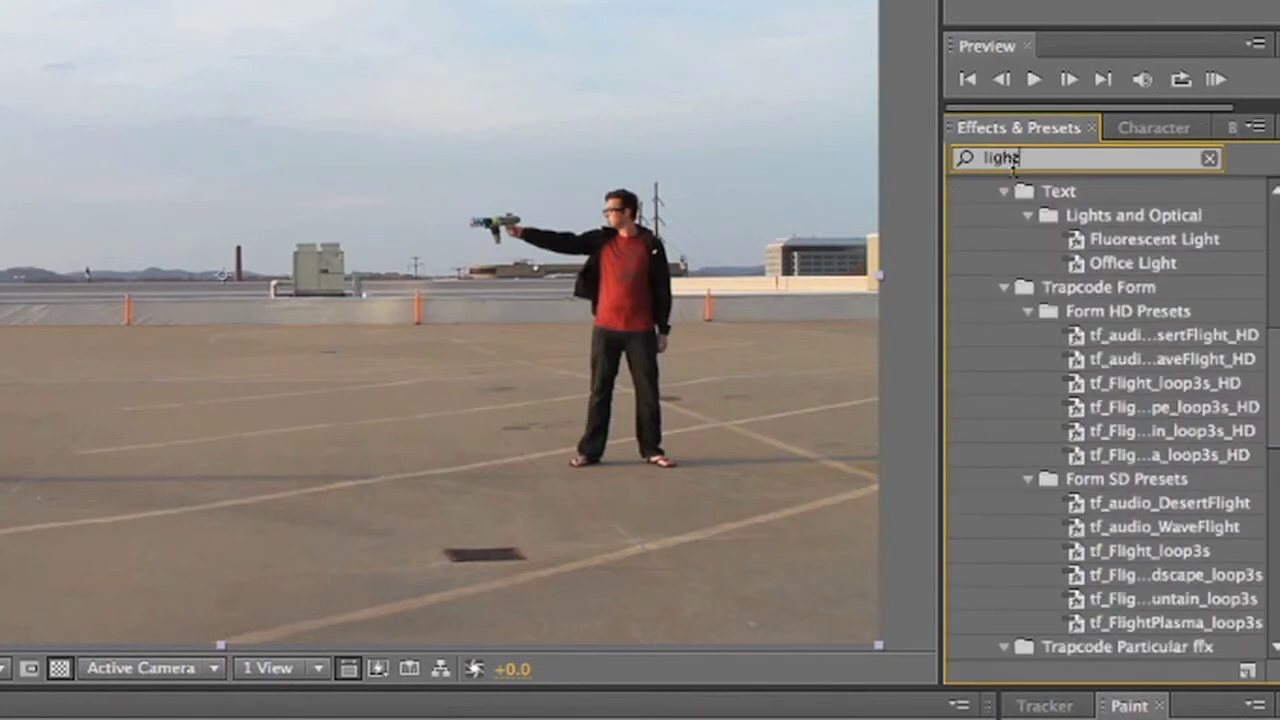
text( fa)
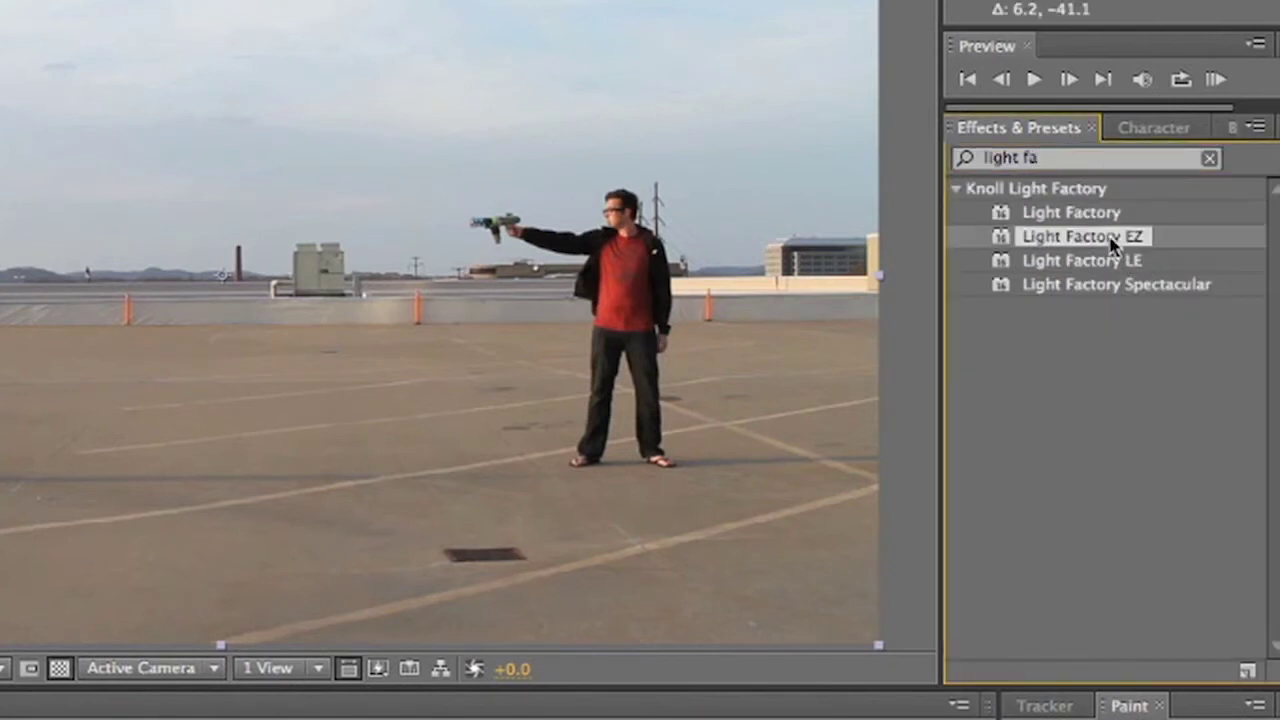
drag(1117, 237, 217, 266)
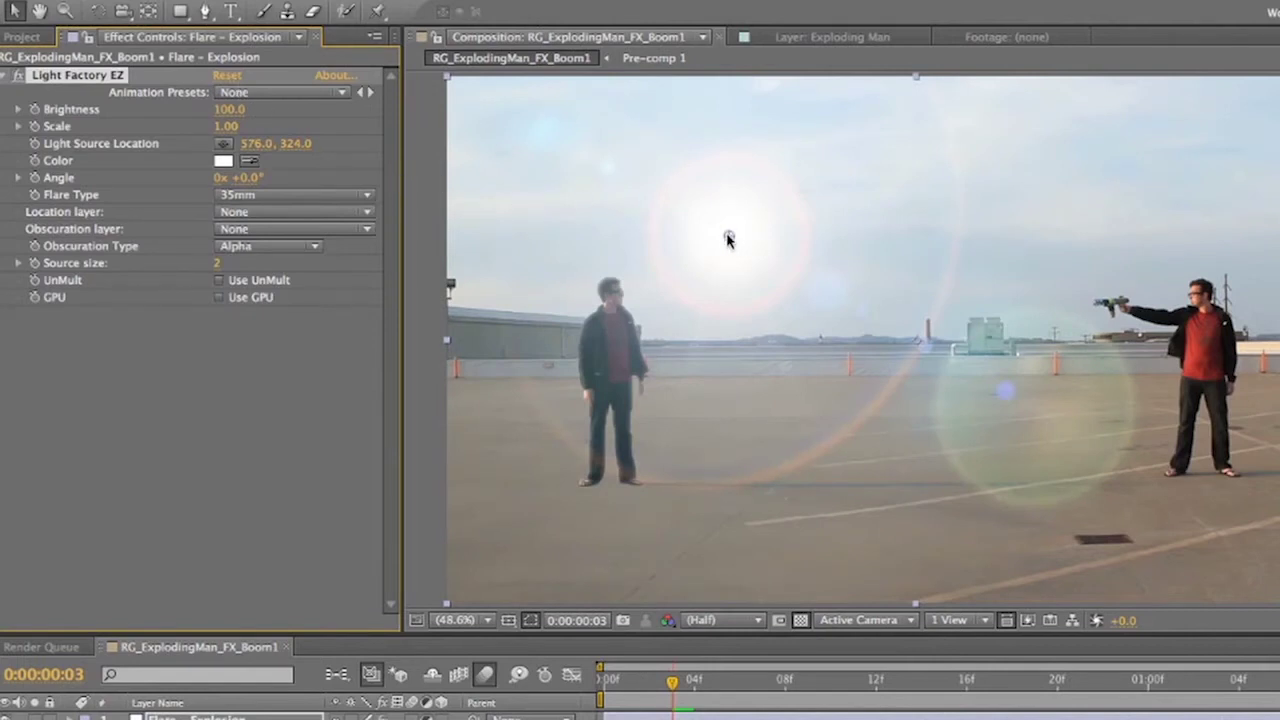
drag(728, 238, 610, 342)
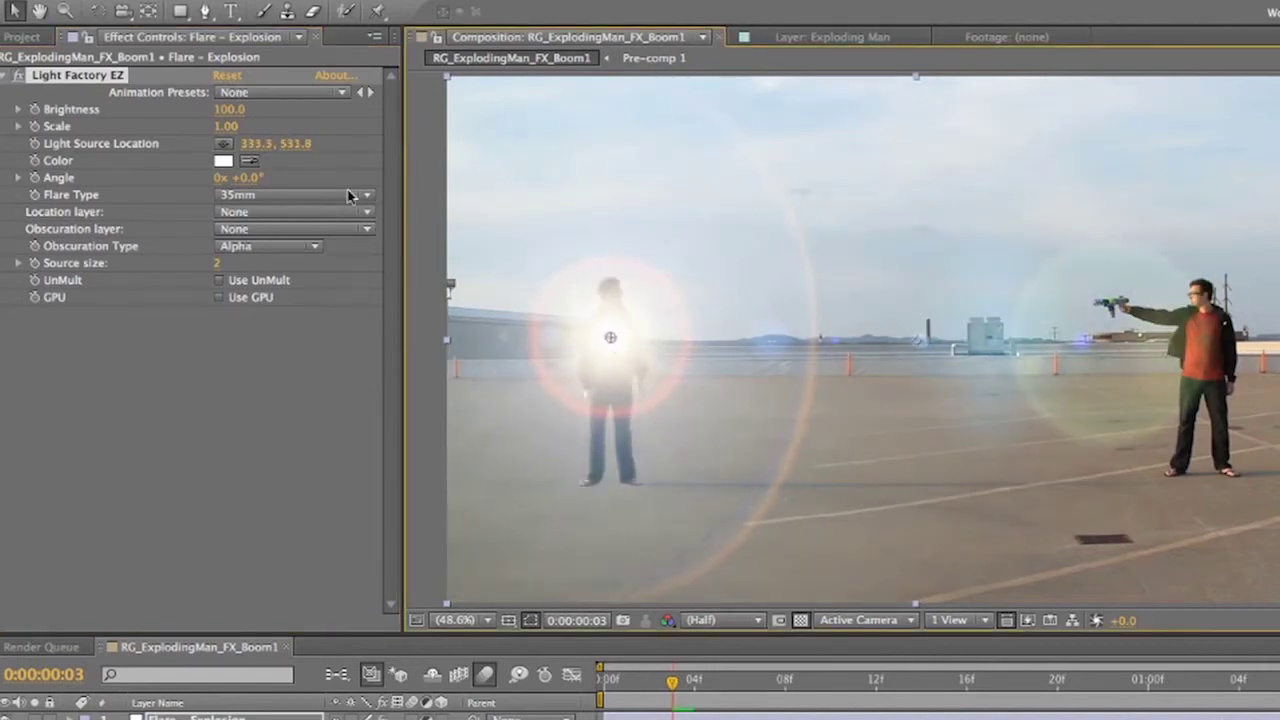
Set the explosion flare's Flare Type to Quicktake 200, keyframe its Brightness down to 0 at frame 11, and preview the flash
click(305, 195)
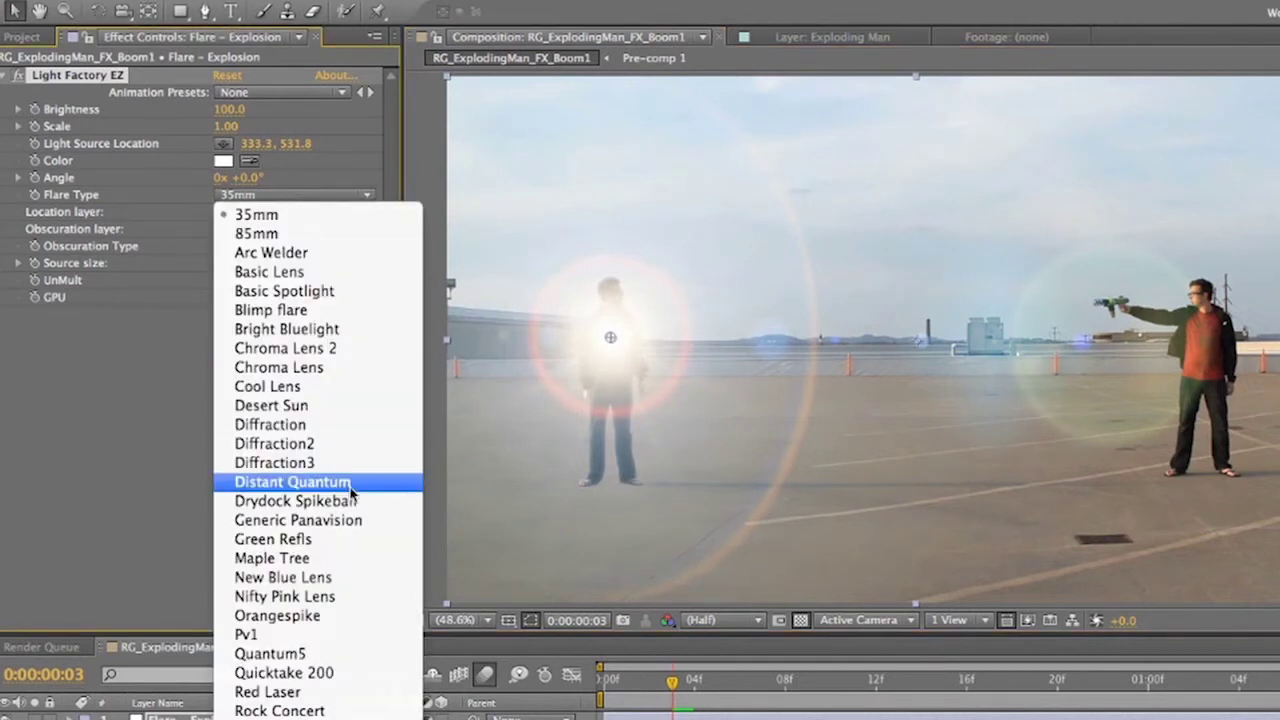
scroll(340, 495, down, 3)
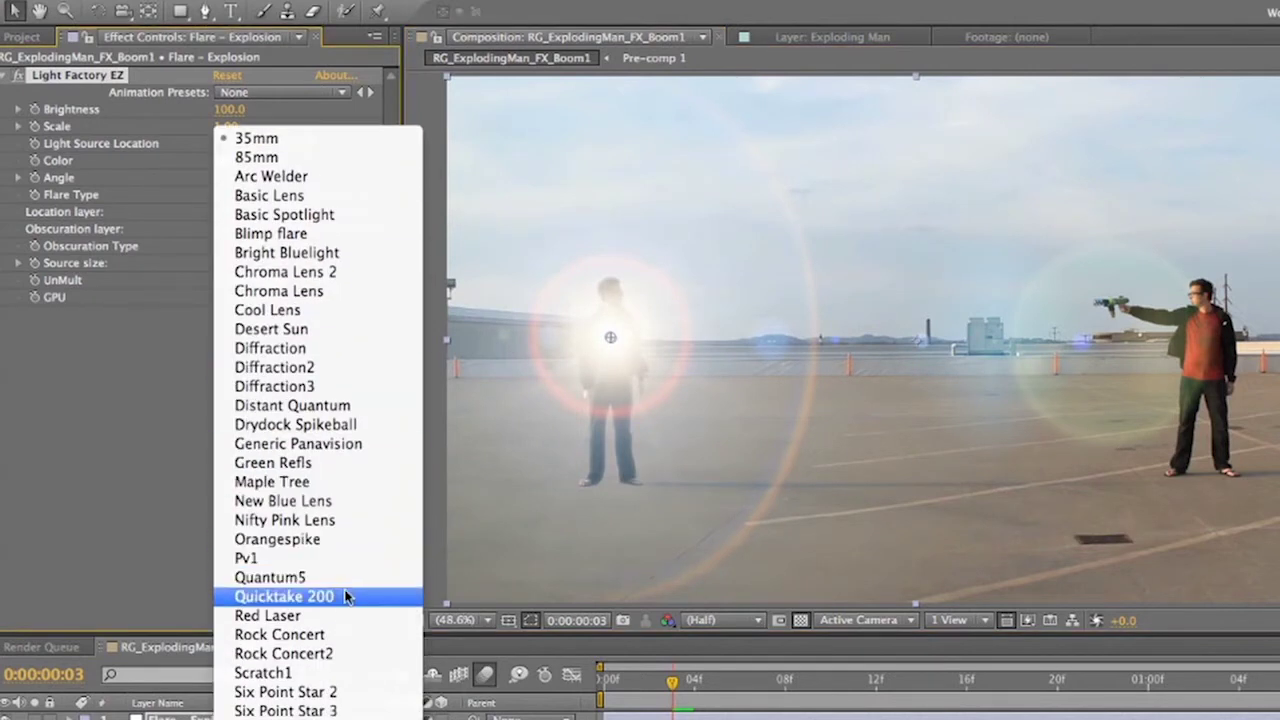
click(345, 597)
drag(228, 110, 207, 107)
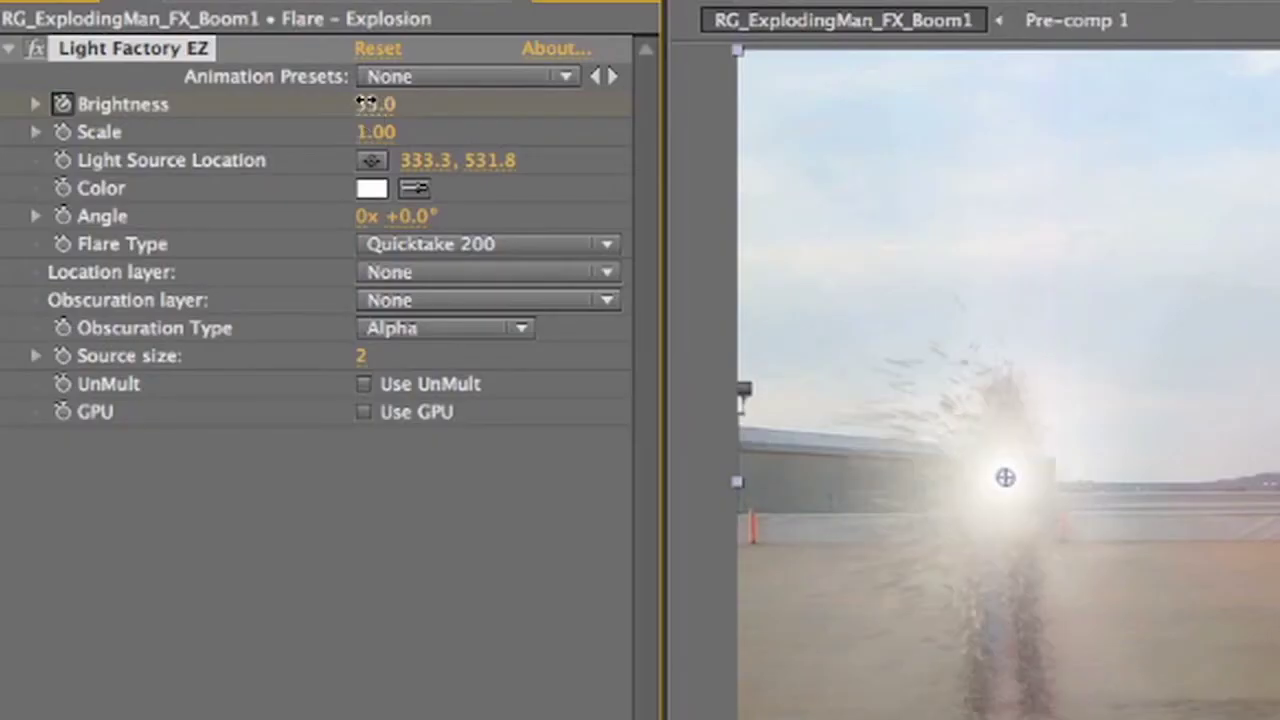
drag(342, 101, 338, 100)
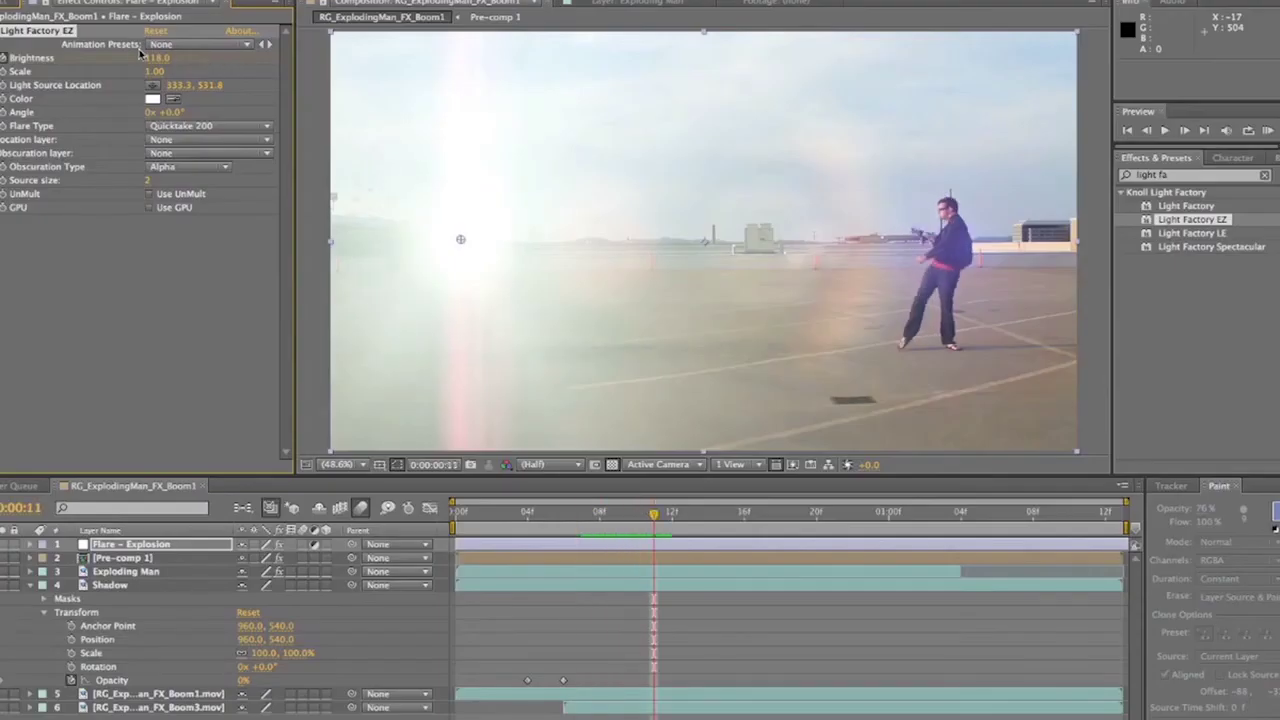
key(Return)
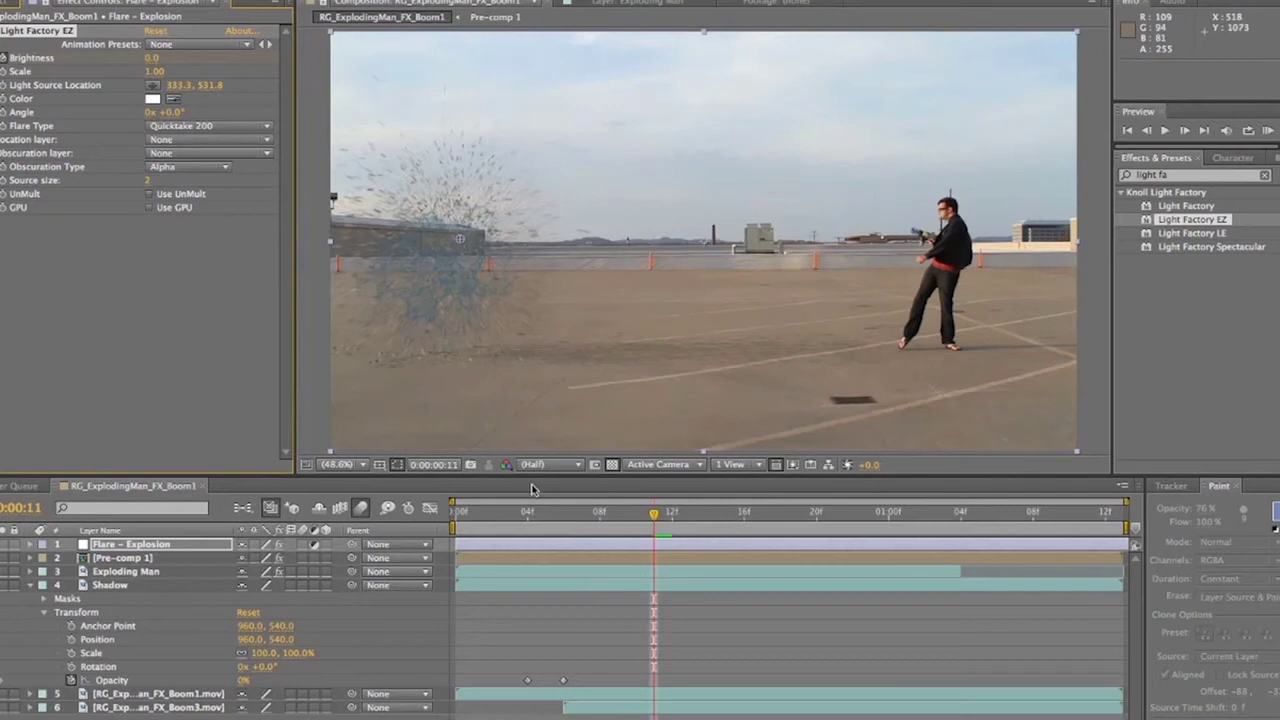
click(529, 513)
key(KP_0)
key(space)
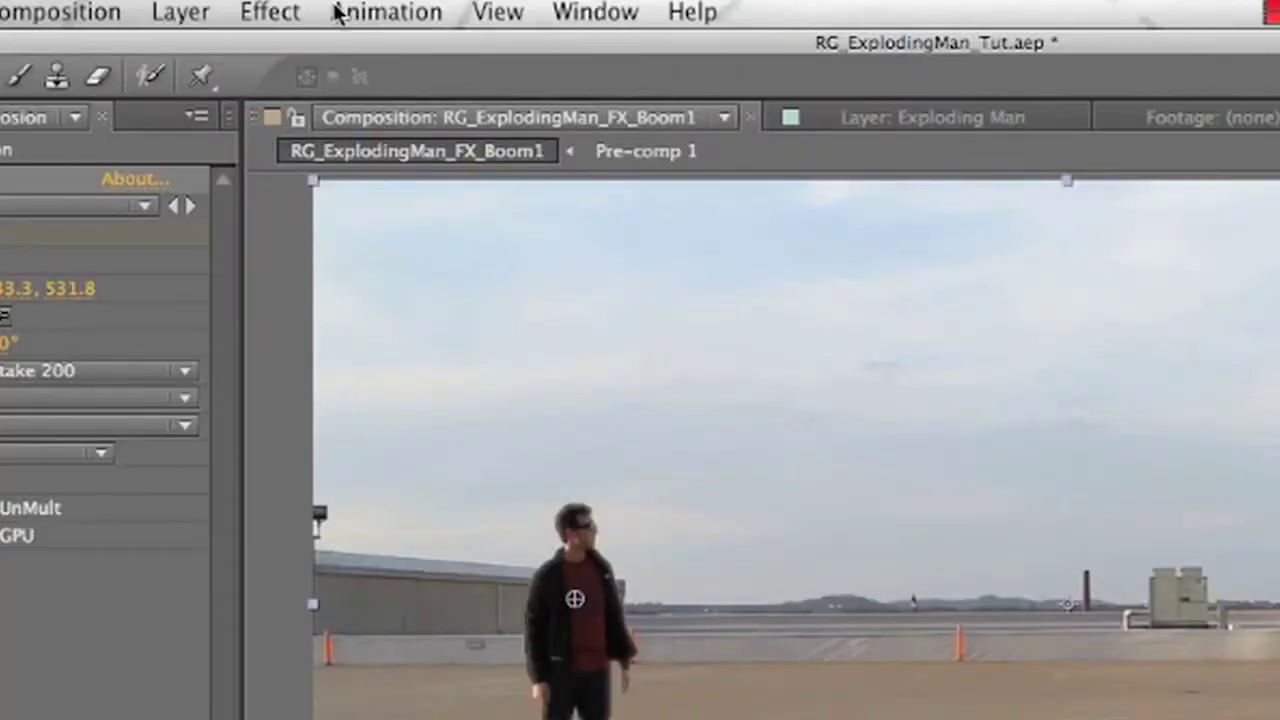
Create another adjustment layer and rename it "Flare - Gun"
click(181, 12)
mouse_move(197, 55)
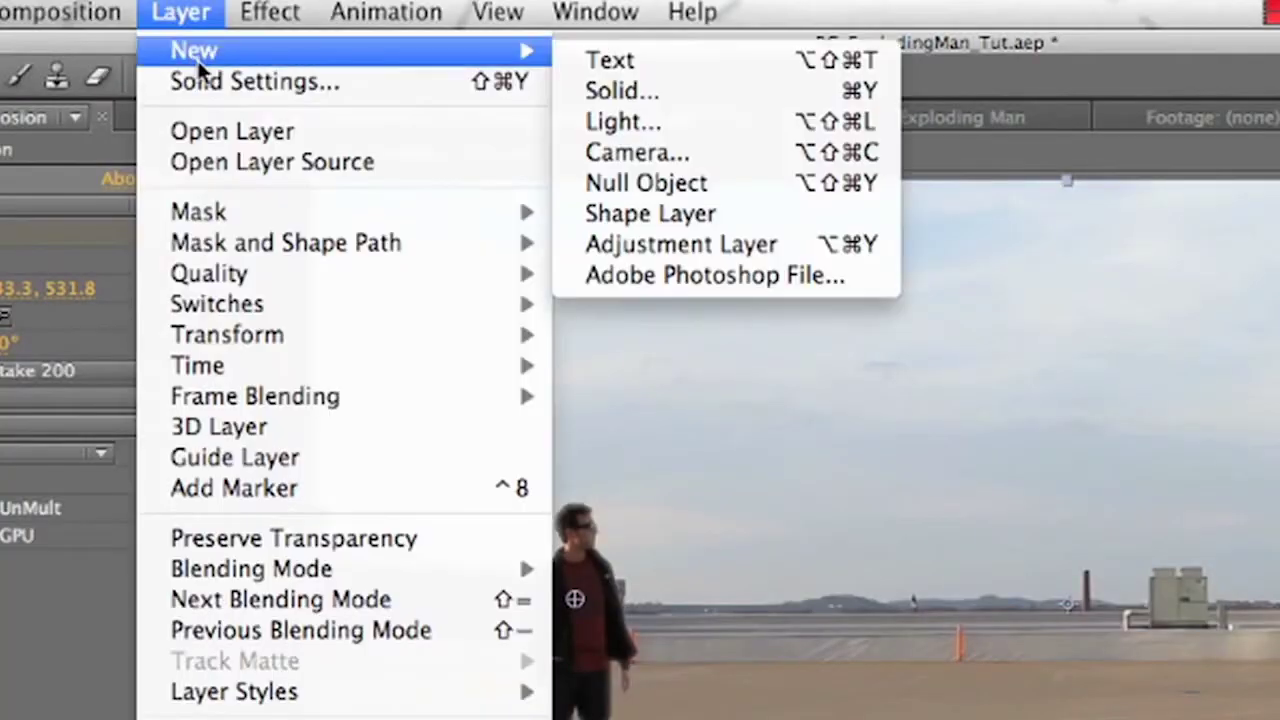
click(665, 251)
right_click(375, 268)
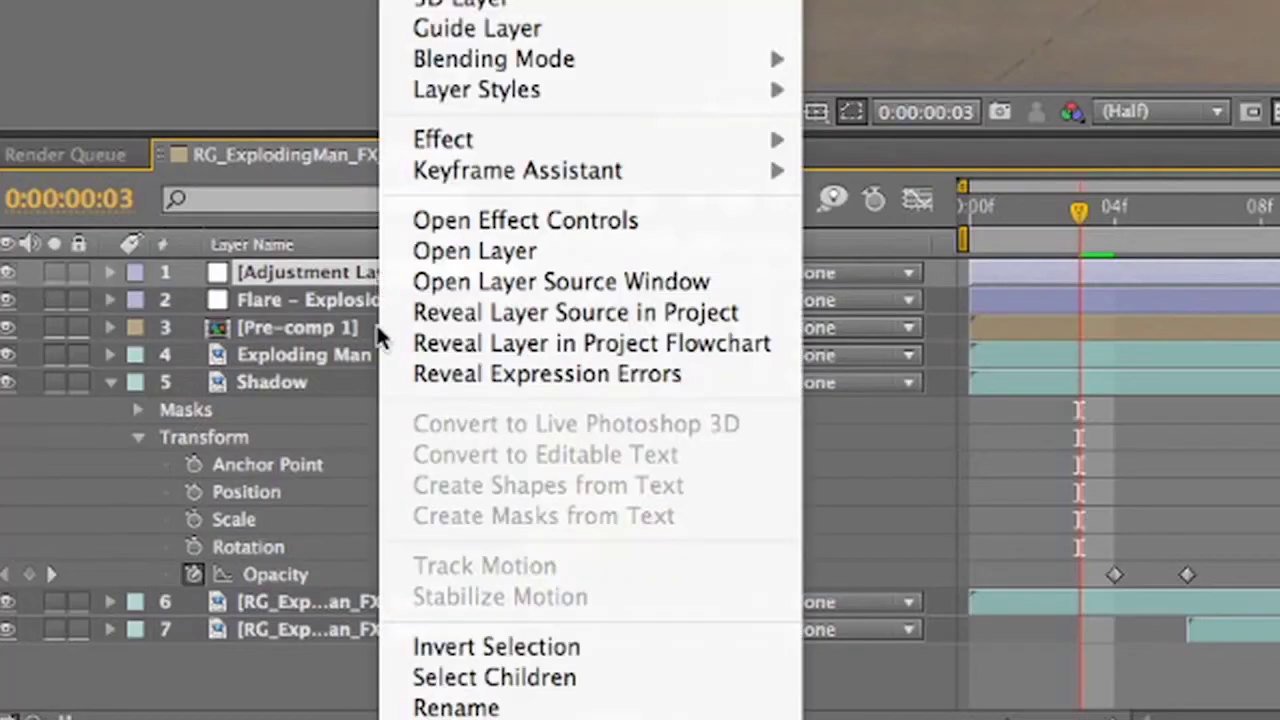
click(456, 707)
text(Flare - Gun)
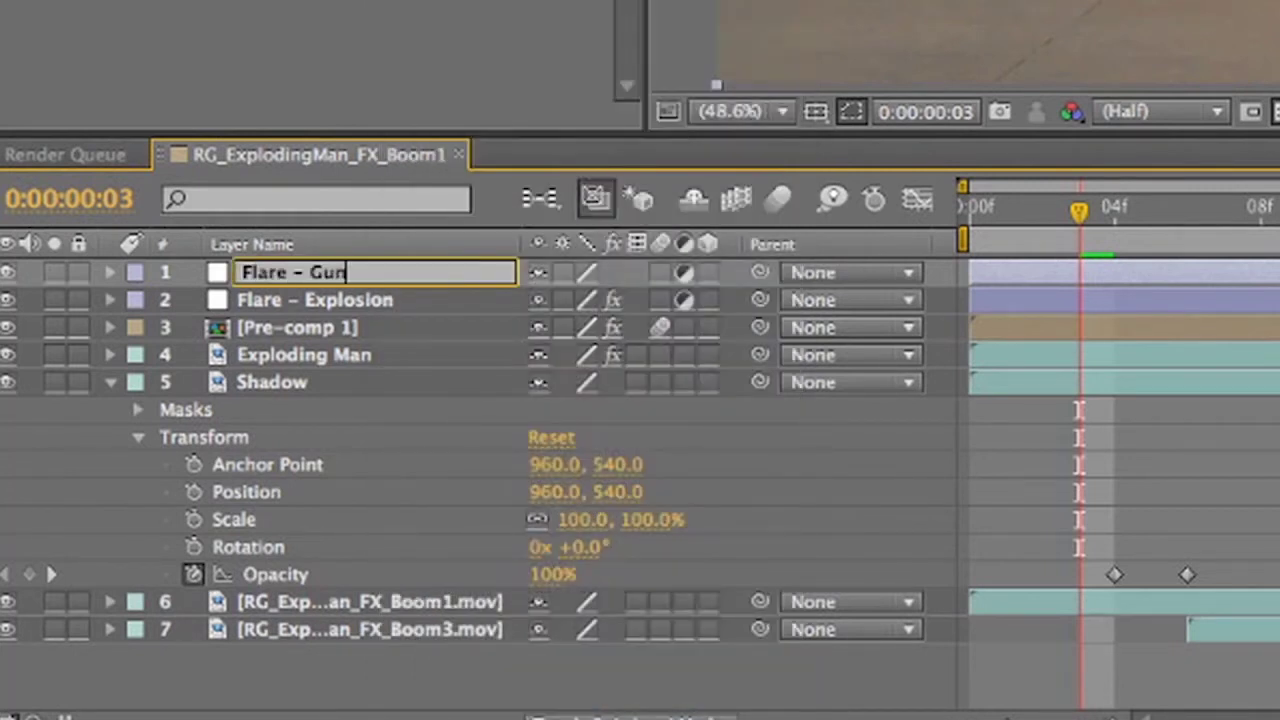
key(Return)
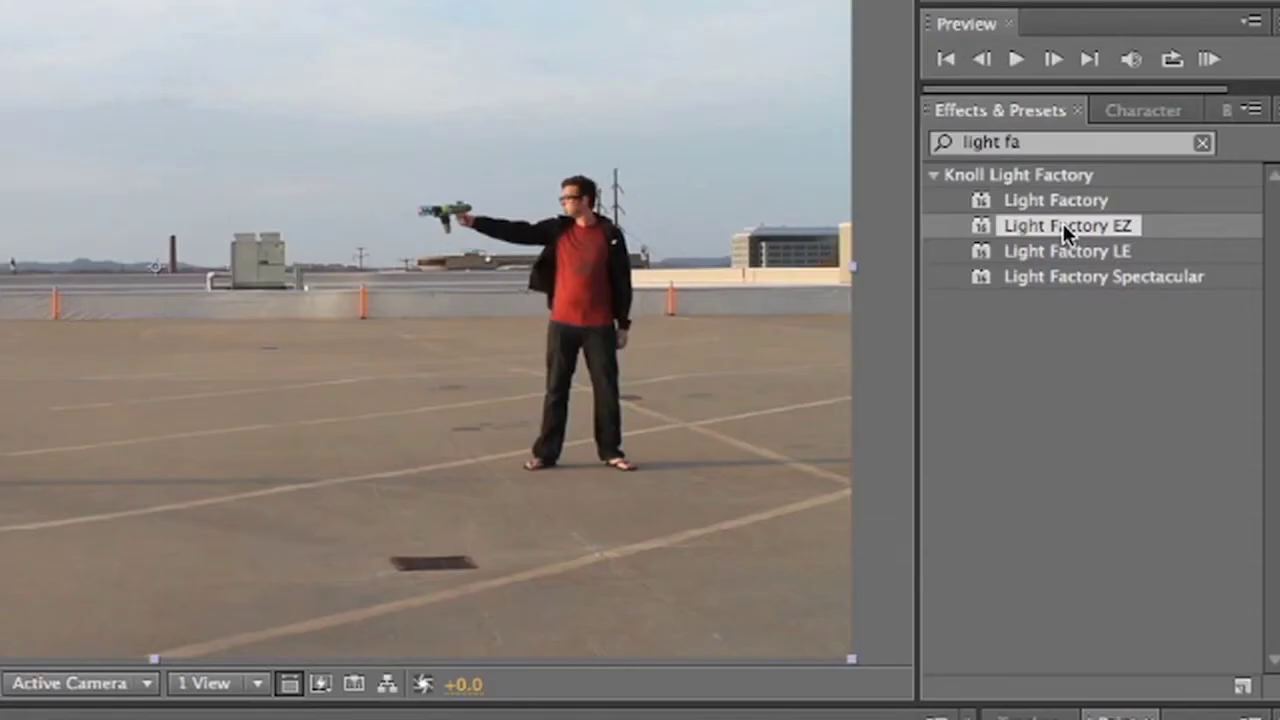
Apply Light Factory EZ to the Flare - Gun layer and place its light source at the muzzle of the gun
drag(1063, 223, 127, 544)
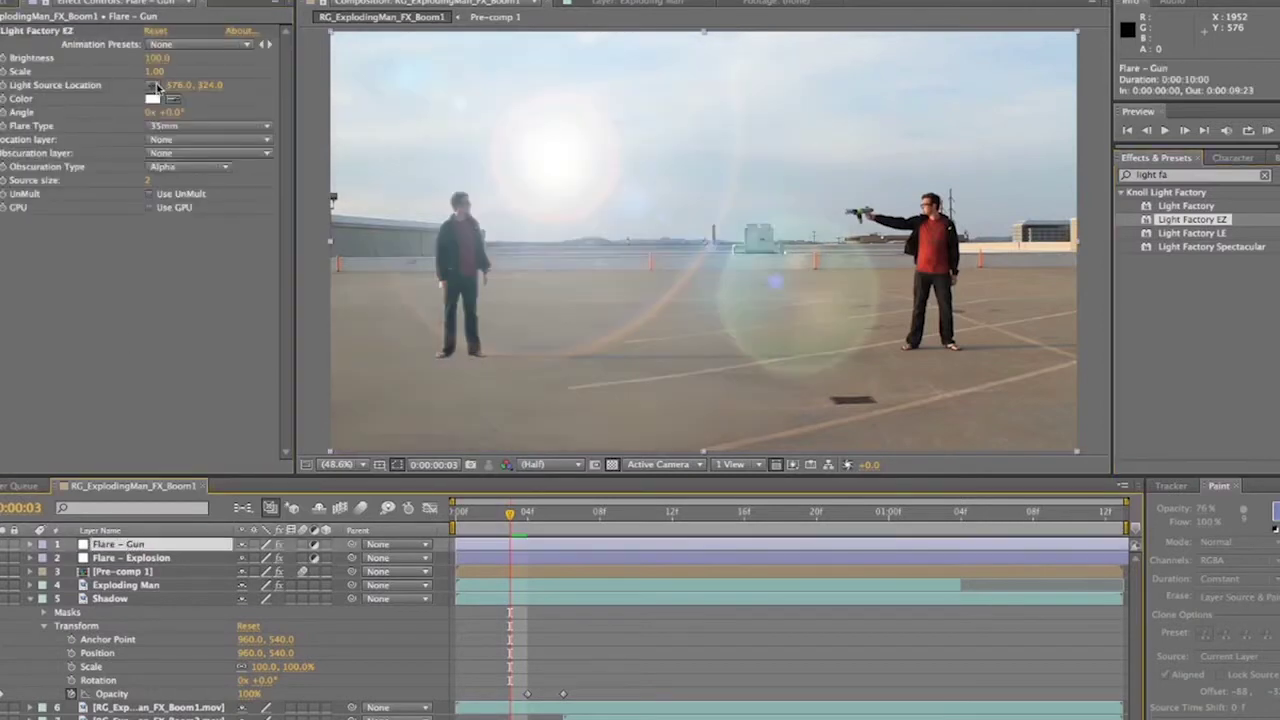
click(153, 86)
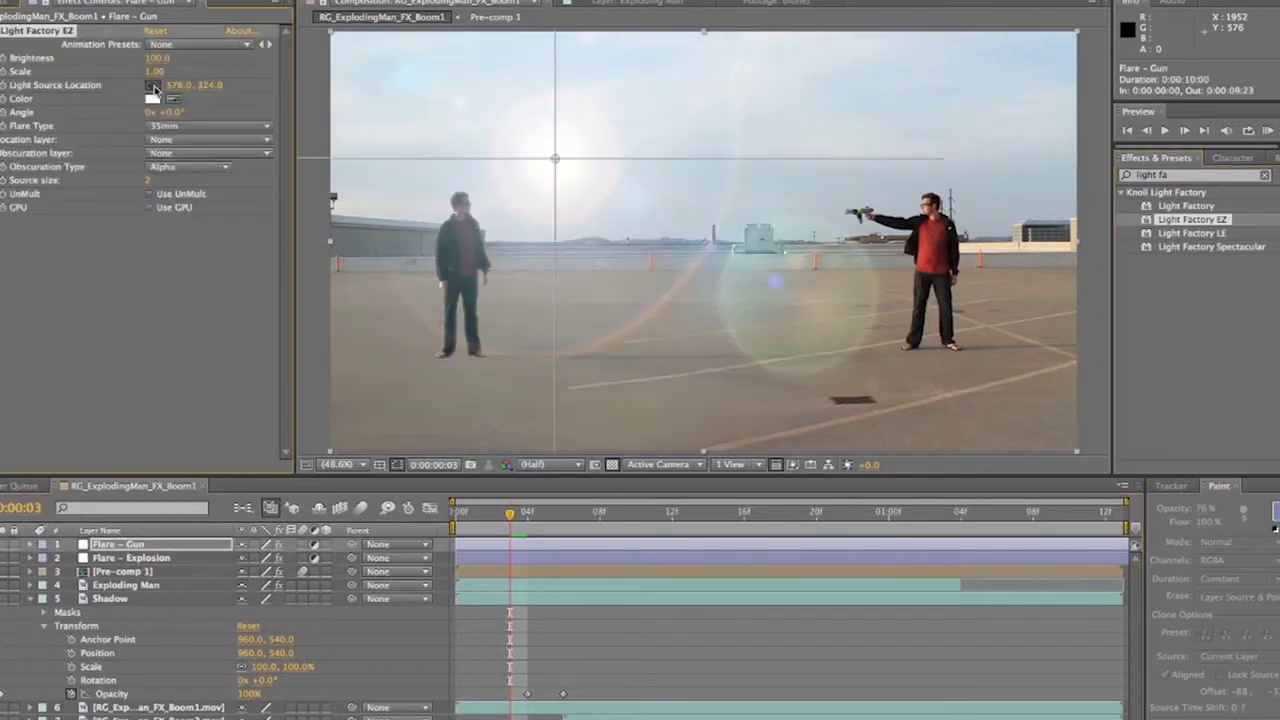
click(846, 210)
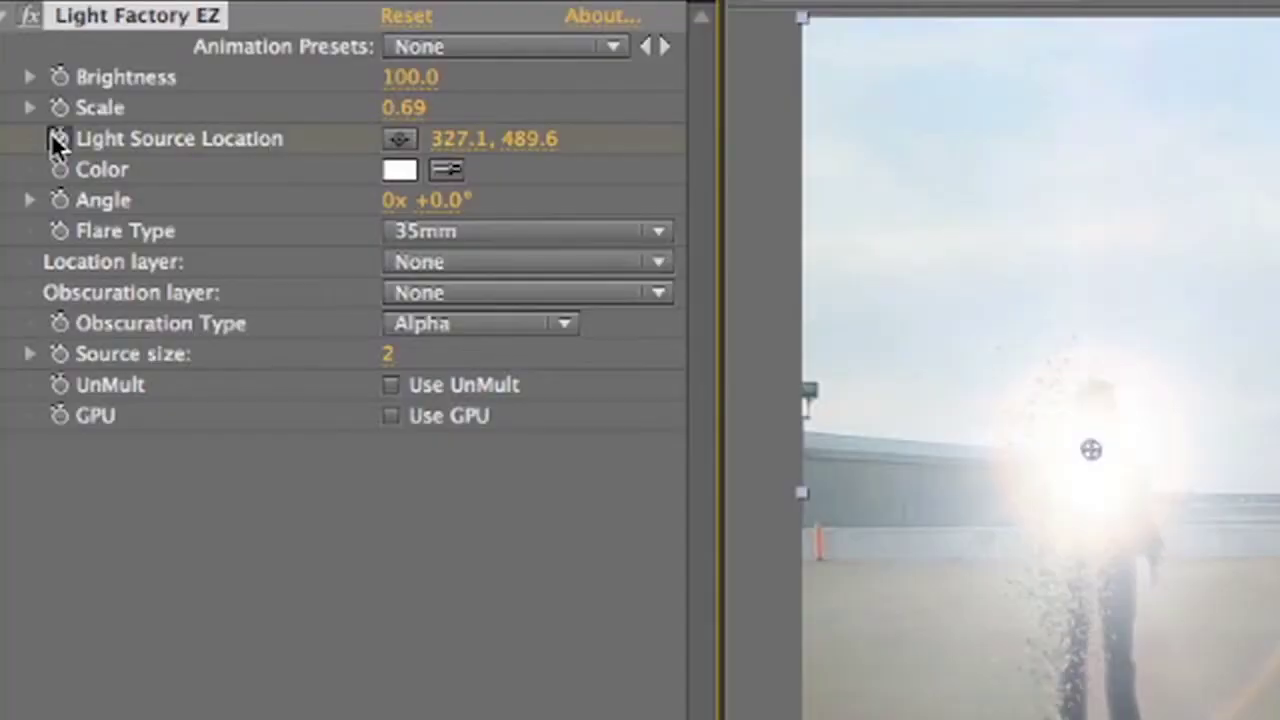
Keyframe the gun flare's light source at the gun muzzle, at about 1312, 461, on the first frame
key(Page_Up)
key(Page_Up)
key(Page_Up)
key(Page_Up)
key(Page_Up)
drag(459, 139, 1059, 260)
key(Page_Up)
key(Page_Up)
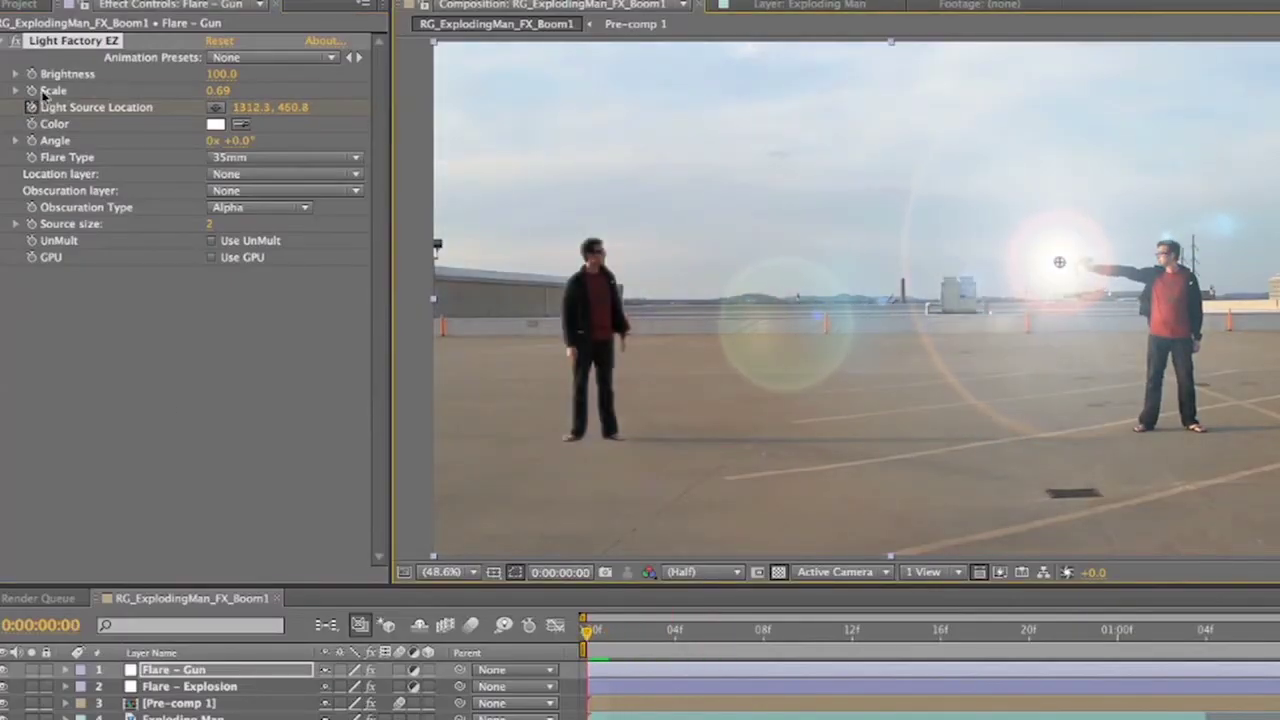
Keyframe the gun flare's Brightness and Scale over the opening frames, with a Scale of about 1.19 at frame 3, and preview it
click(31, 90)
click(31, 74)
drag(219, 75, 119, 76)
mouse_move(219, 90)
mouse_down()
mouse_move(183, 91)
mouse_move(263, 76)
mouse_move(187, 76)
mouse_move(296, 76)
mouse_move(241, 94)
mouse_up()
key(Page_Down)
key(Page_Down)
key(Page_Down)
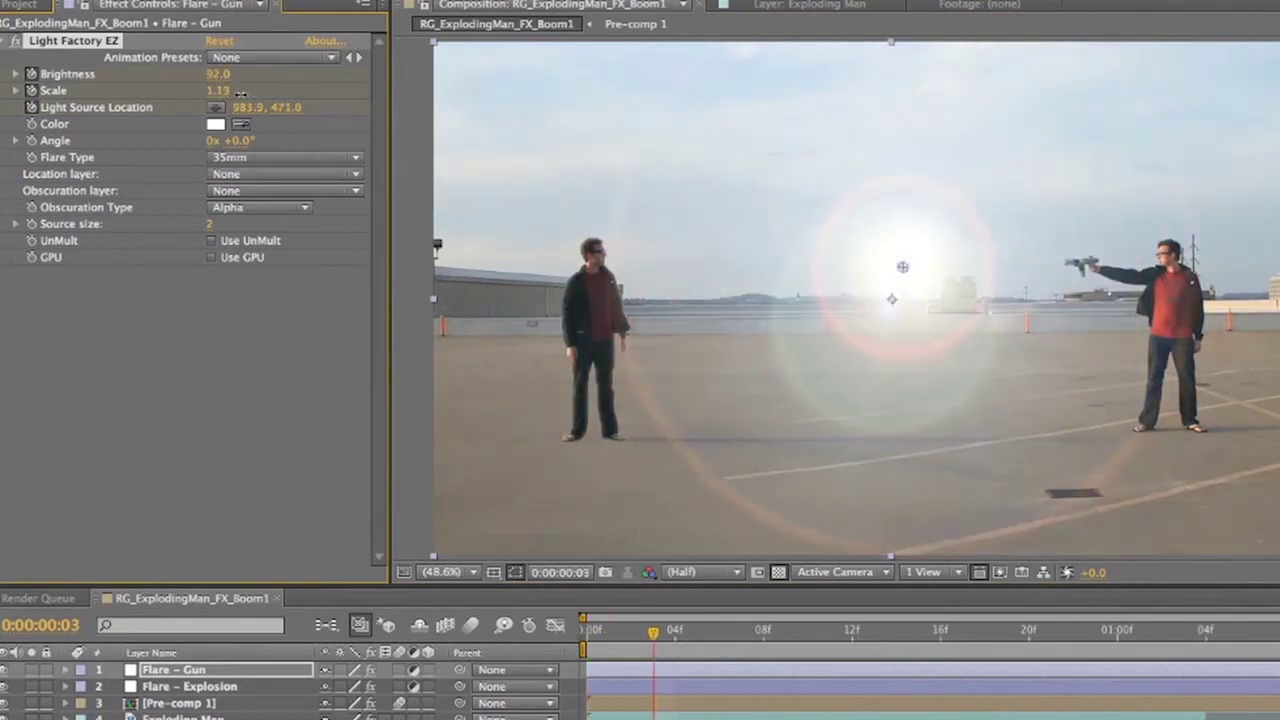
key(KP_0)
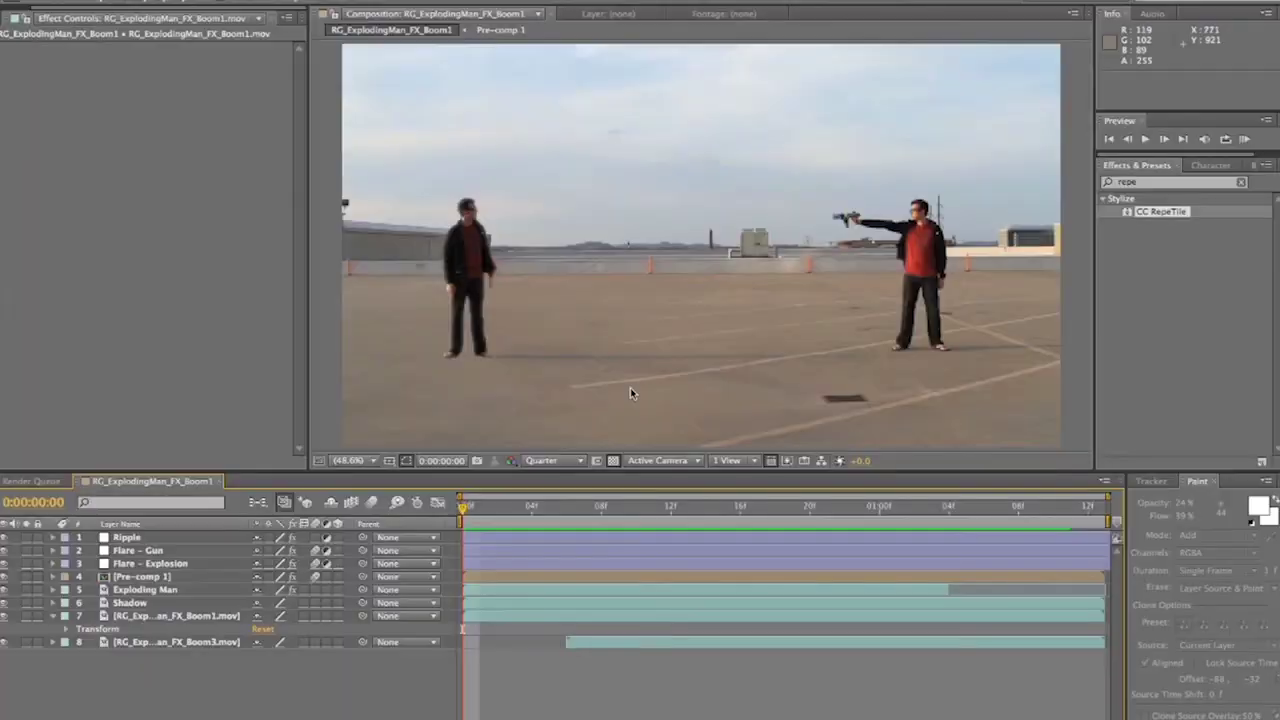
Go to frame 1, open the RG_ExplodingMan_FX_Boom1.mov layer for painting and choose the Brush tool
key(Page_Down)
key(Page_Up)
key(Page_Down)
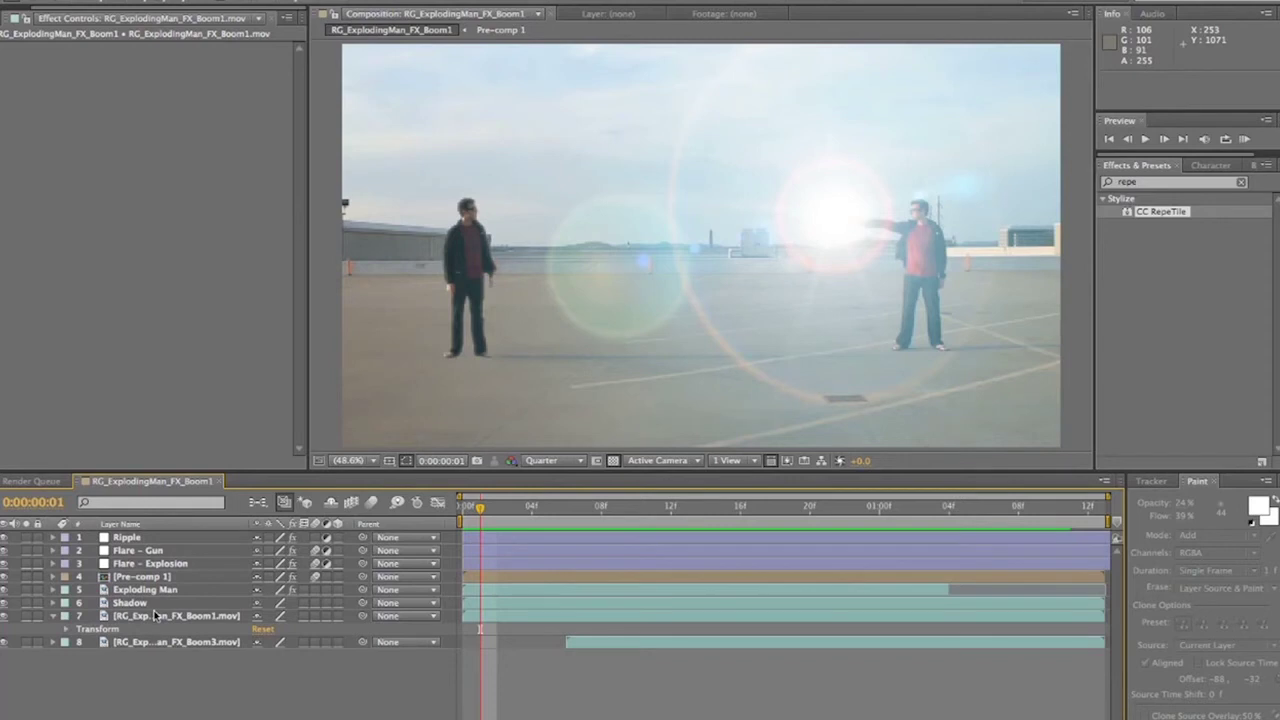
double_click(155, 615)
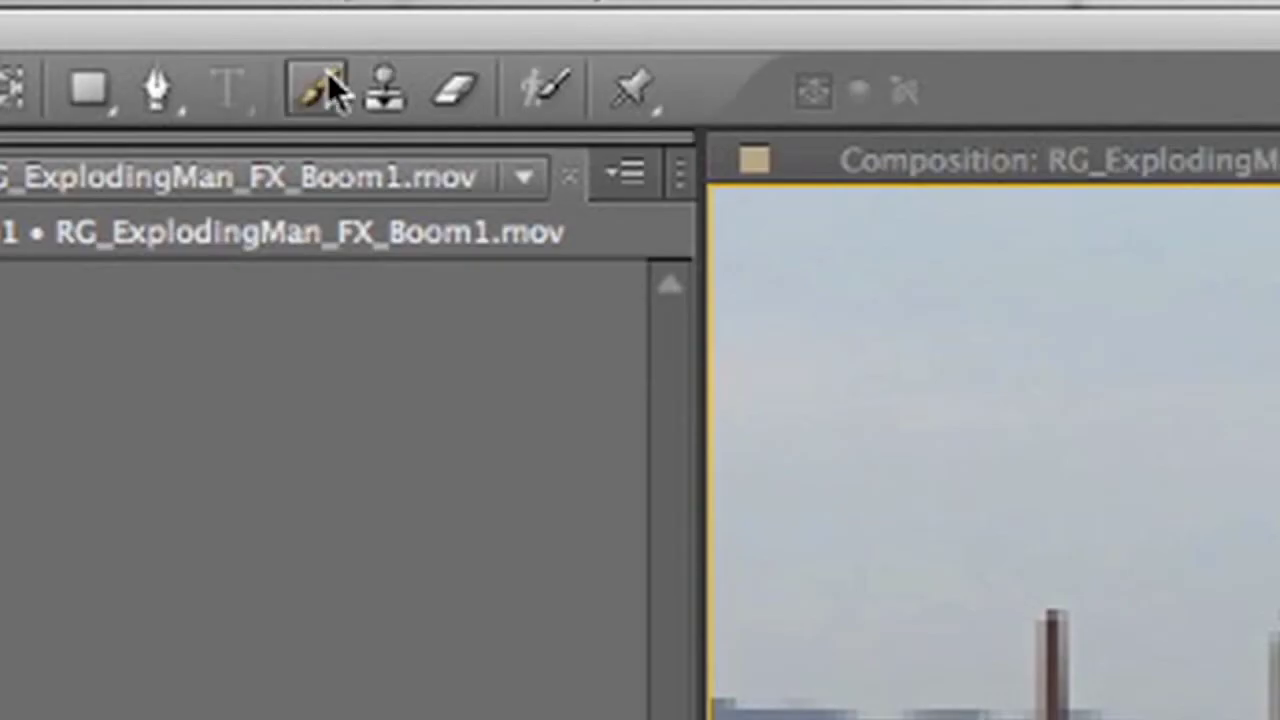
click(325, 86)
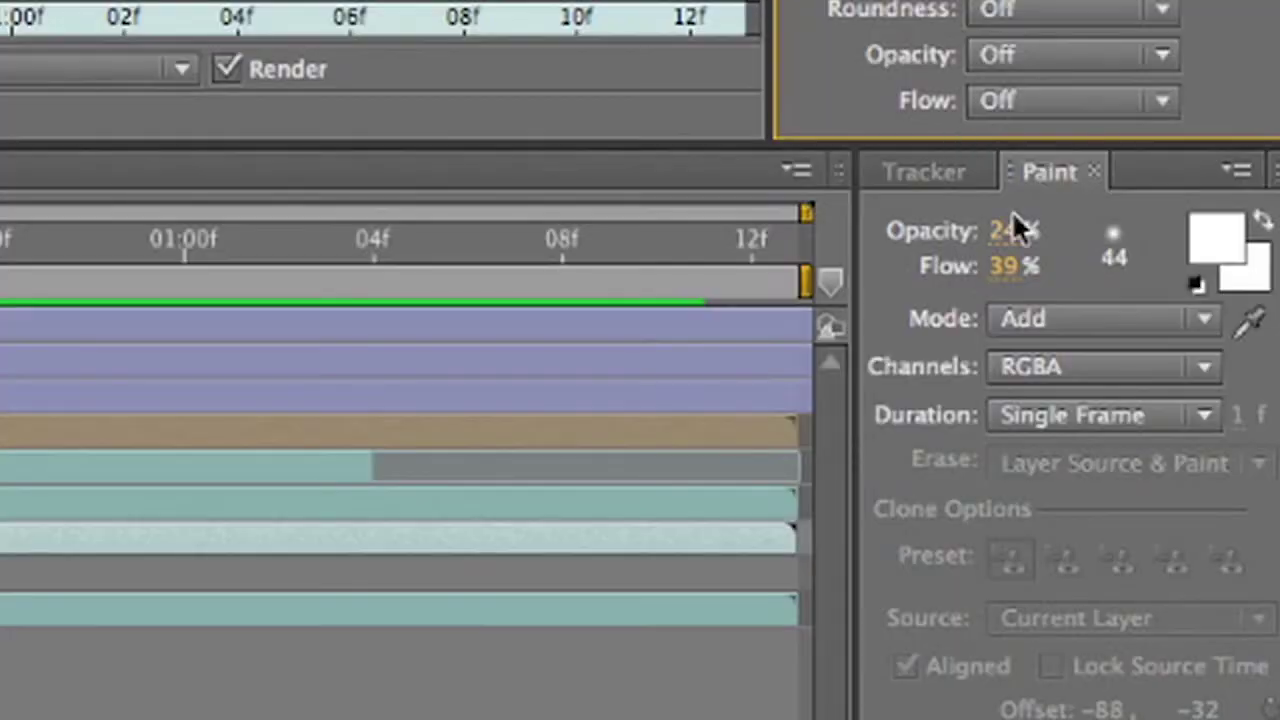
Set the paint brush to Single Frame duration, Add mode and 20% opacity
click(1078, 412)
click(1079, 543)
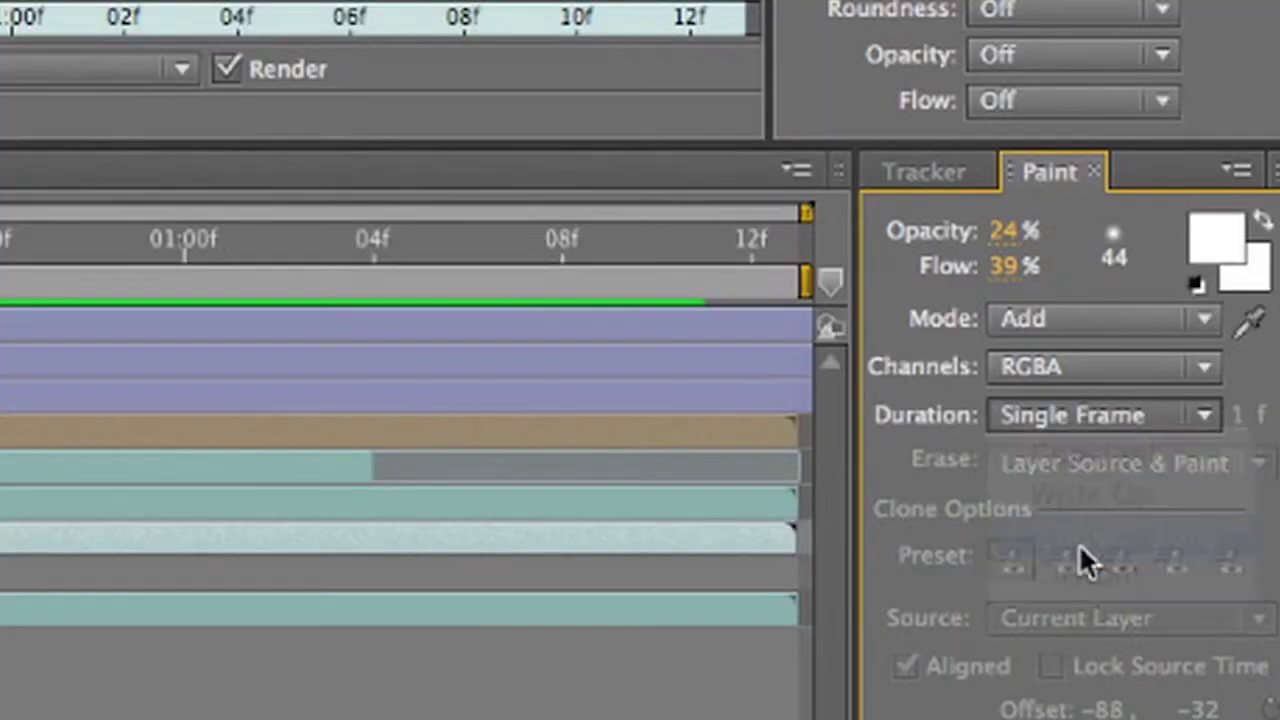
click(1055, 316)
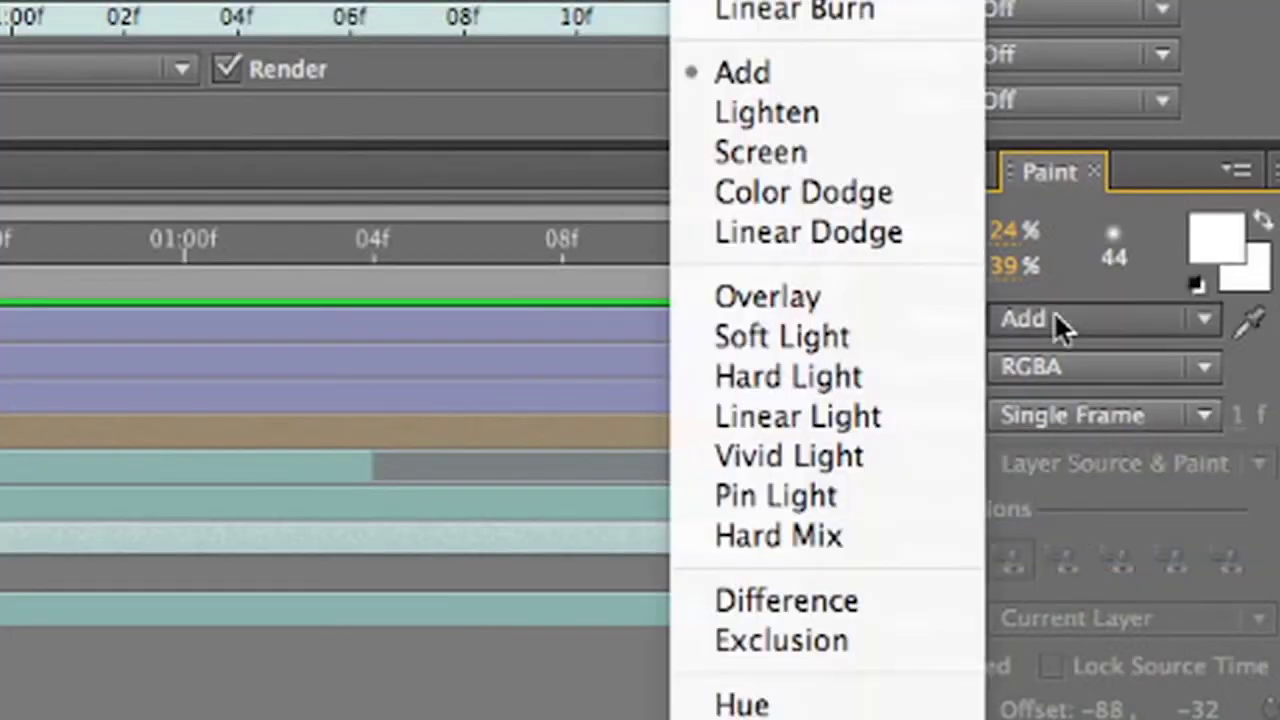
click(769, 75)
mouse_move(1014, 243)
mouse_down()
mouse_move(1040, 232)
mouse_move(991, 249)
mouse_move(1007, 254)
mouse_up()
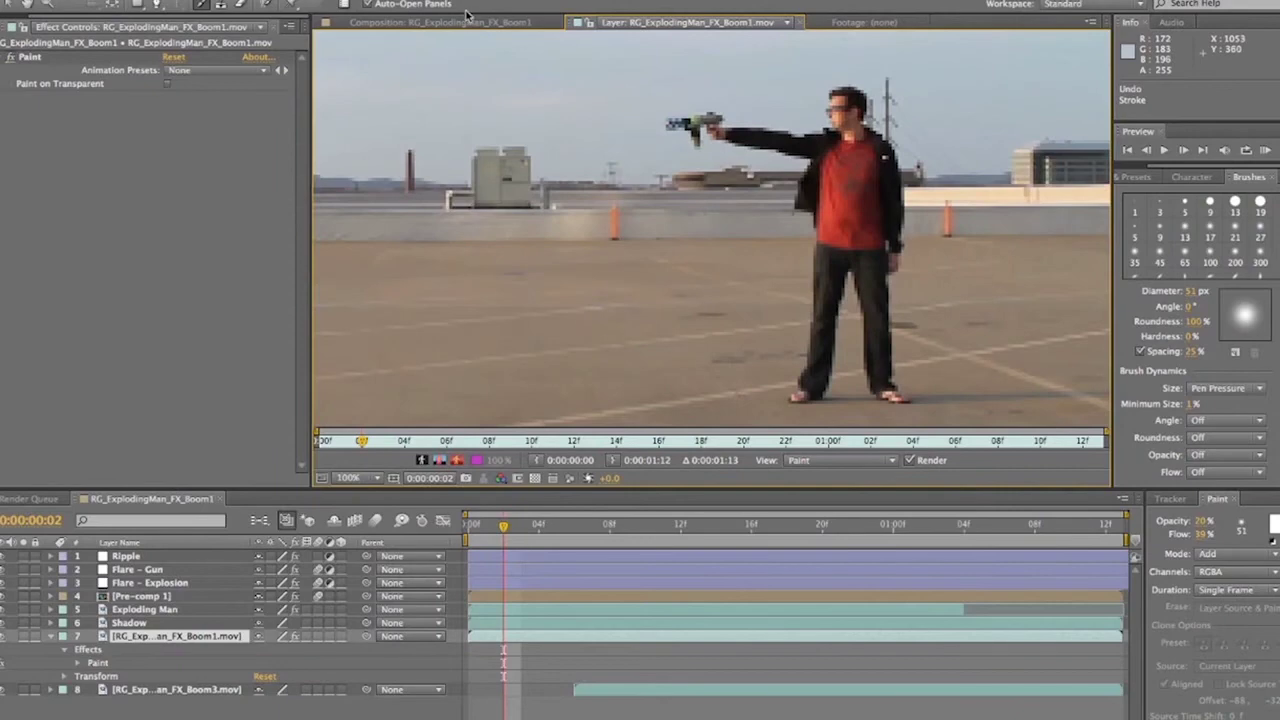
Step through the opening frames of the composition to examine the flash and the painted highlights, and return to the footage layer view
click(396, 29)
key(Page_Up)
key(Page_Up)
key(Page_Down)
key(Page_Down)
key(Page_Down)
key(Page_Down)
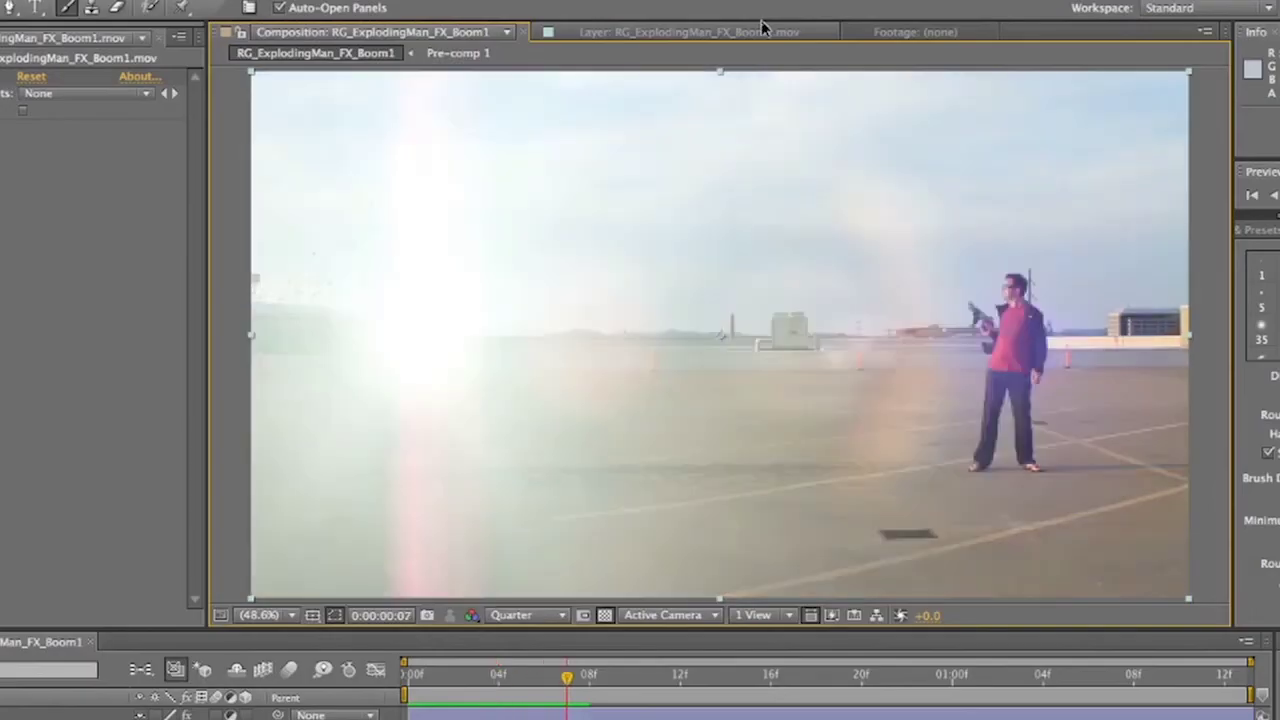
click(635, 33)
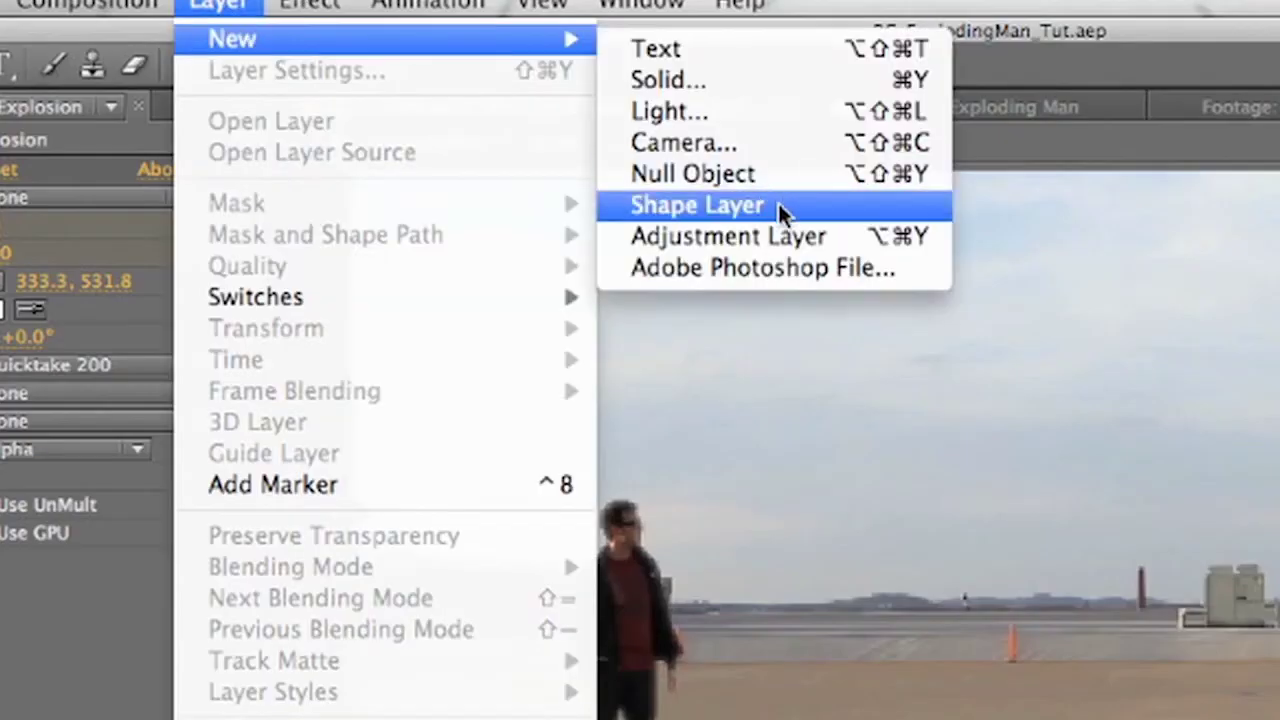
Create a new adjustment layer and rename it "Ripple"
click(777, 244)
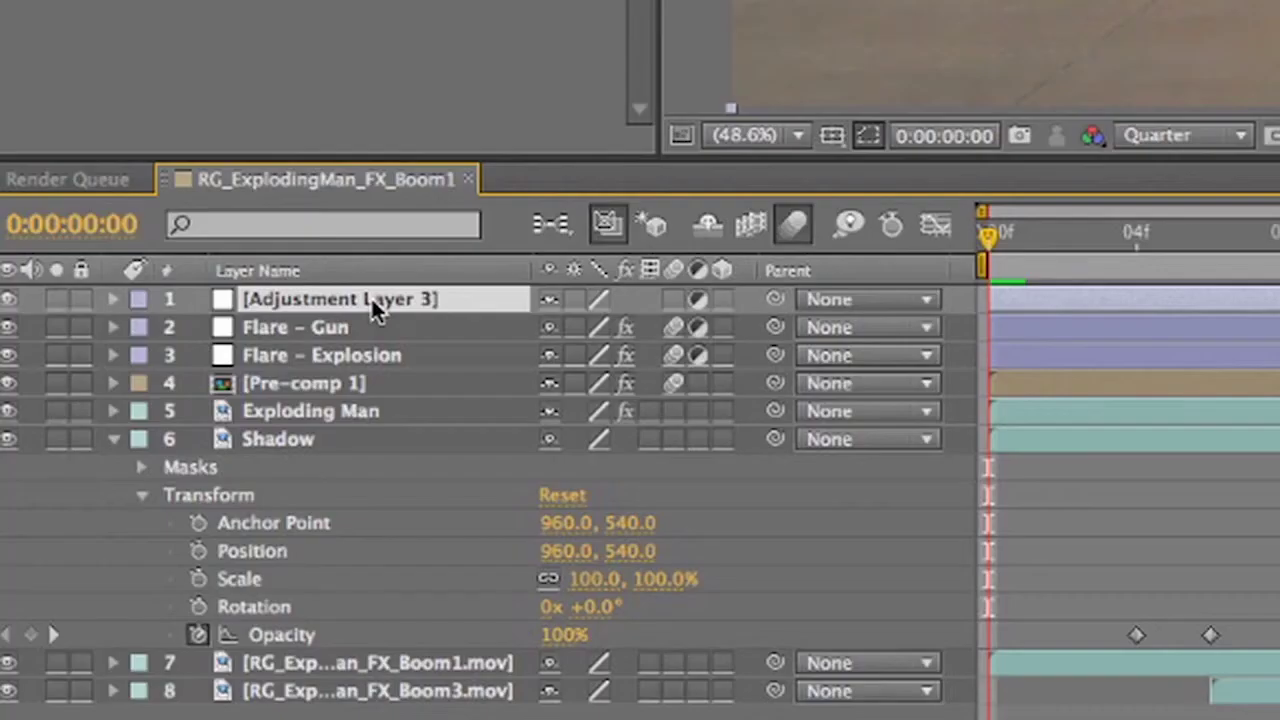
right_click(370, 296)
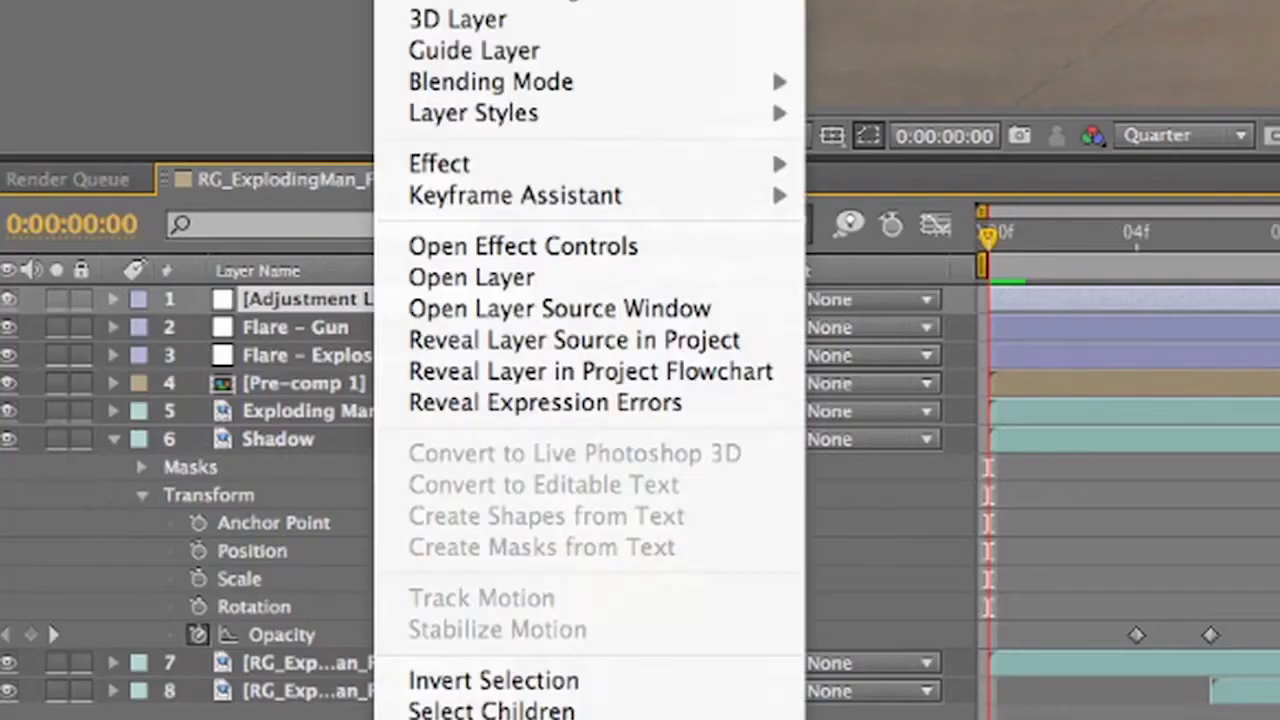
key(Escape)
key(Return)
text(Ri)
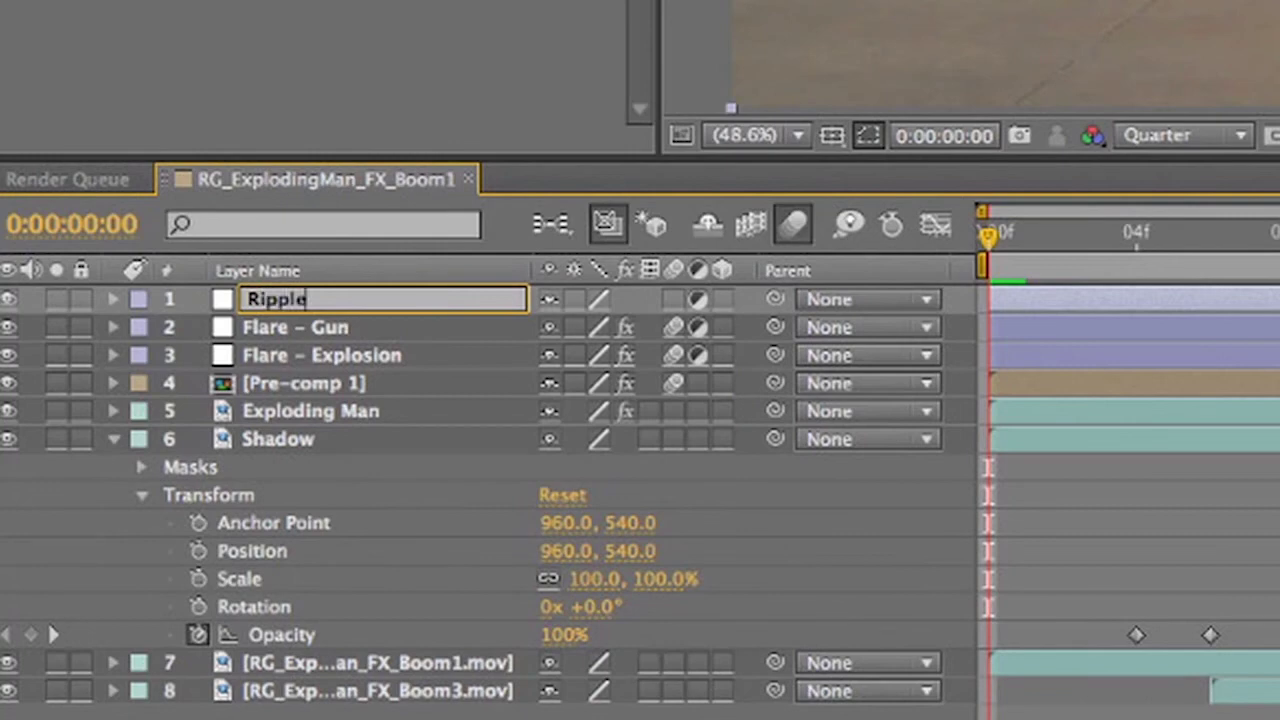
text(pple)
key(Return)
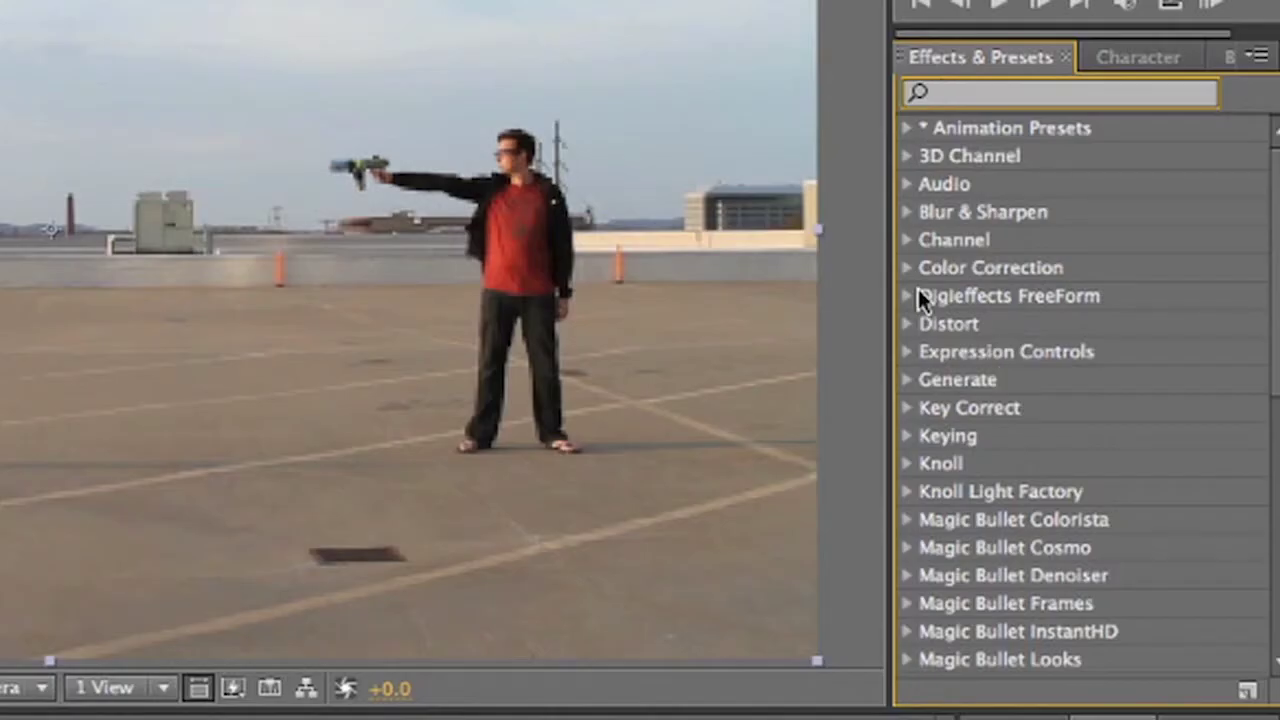
Apply the Ripple distortion effect to the Ripple layer and centre it on the gun muzzle at about 1310, 461
click(905, 324)
scroll(942, 352, down, 3)
scroll(1085, 421, down, 4)
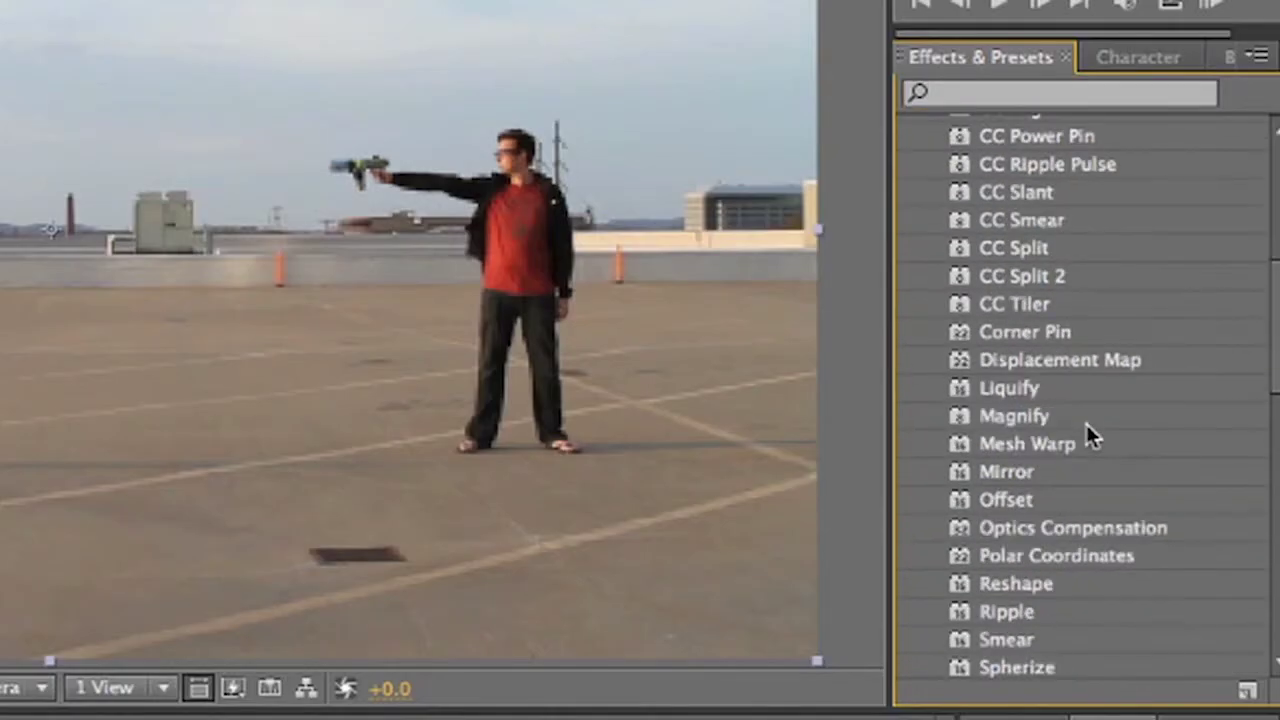
double_click(1014, 604)
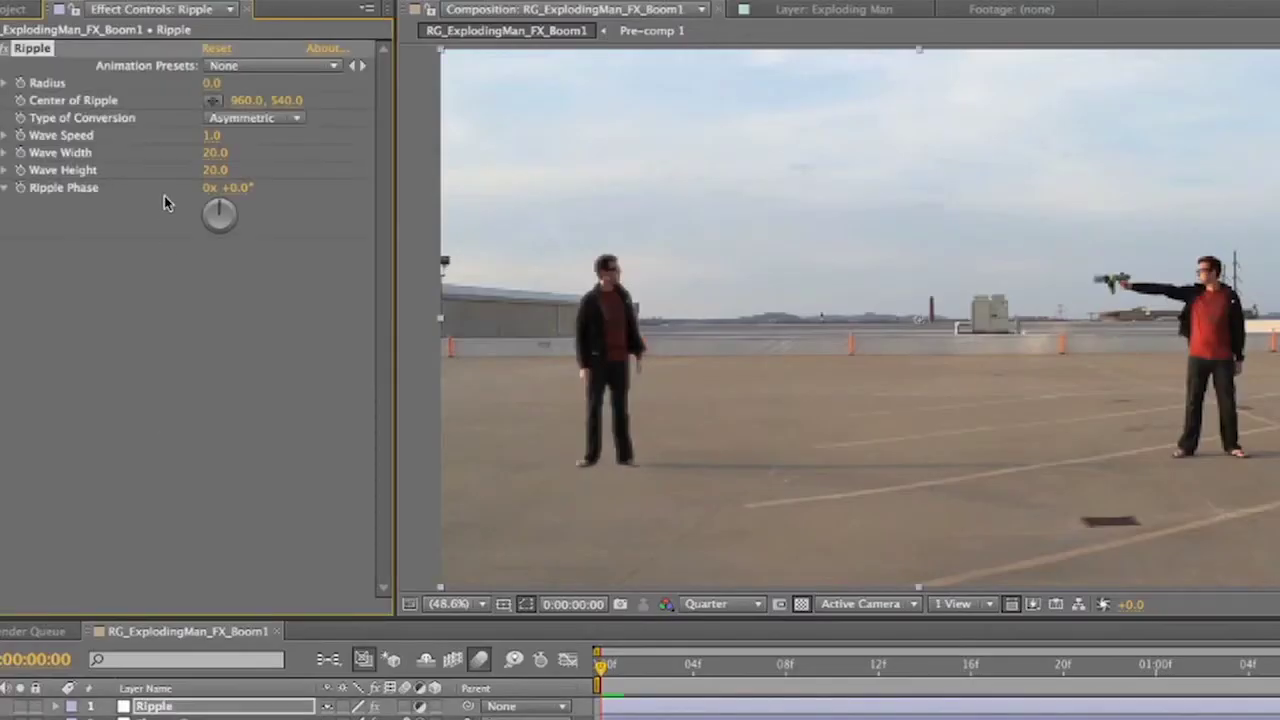
click(213, 102)
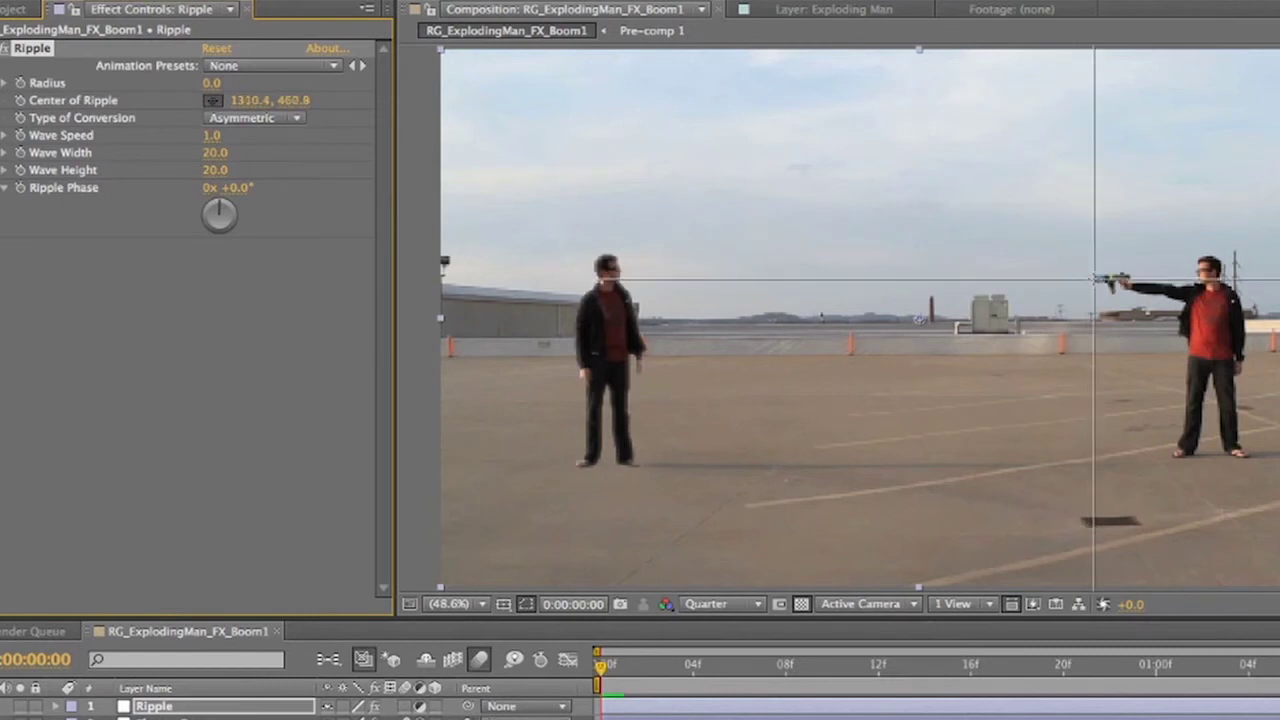
click(1094, 280)
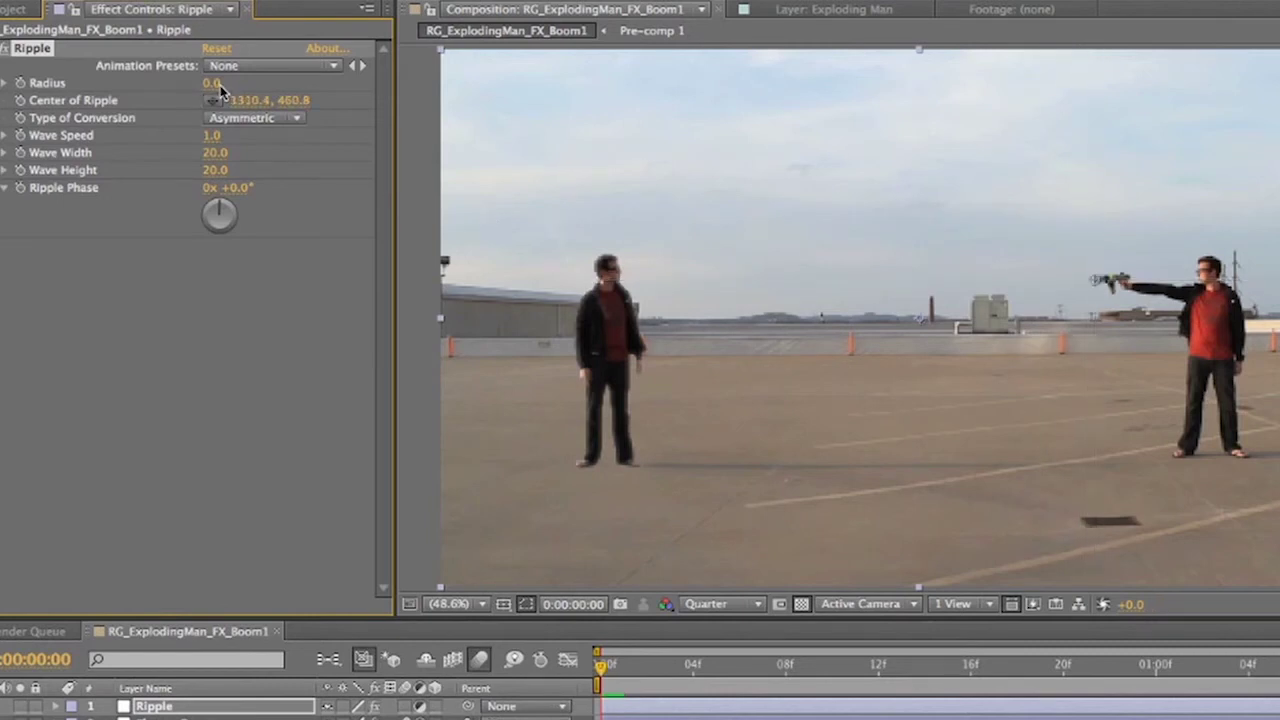
Set the ripple's Radius to 24 and Wave Width to 65.5, and turn off motion blur for the composition
drag(218, 83, 264, 86)
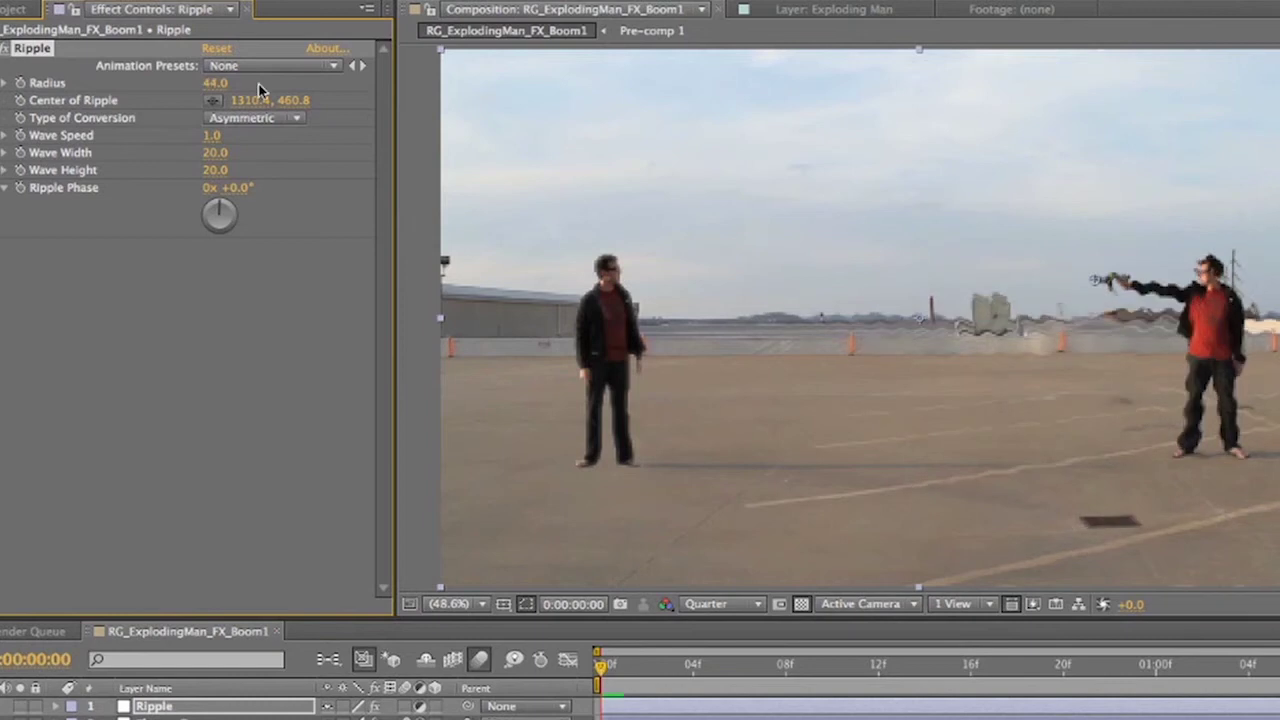
drag(197, 85, 198, 84)
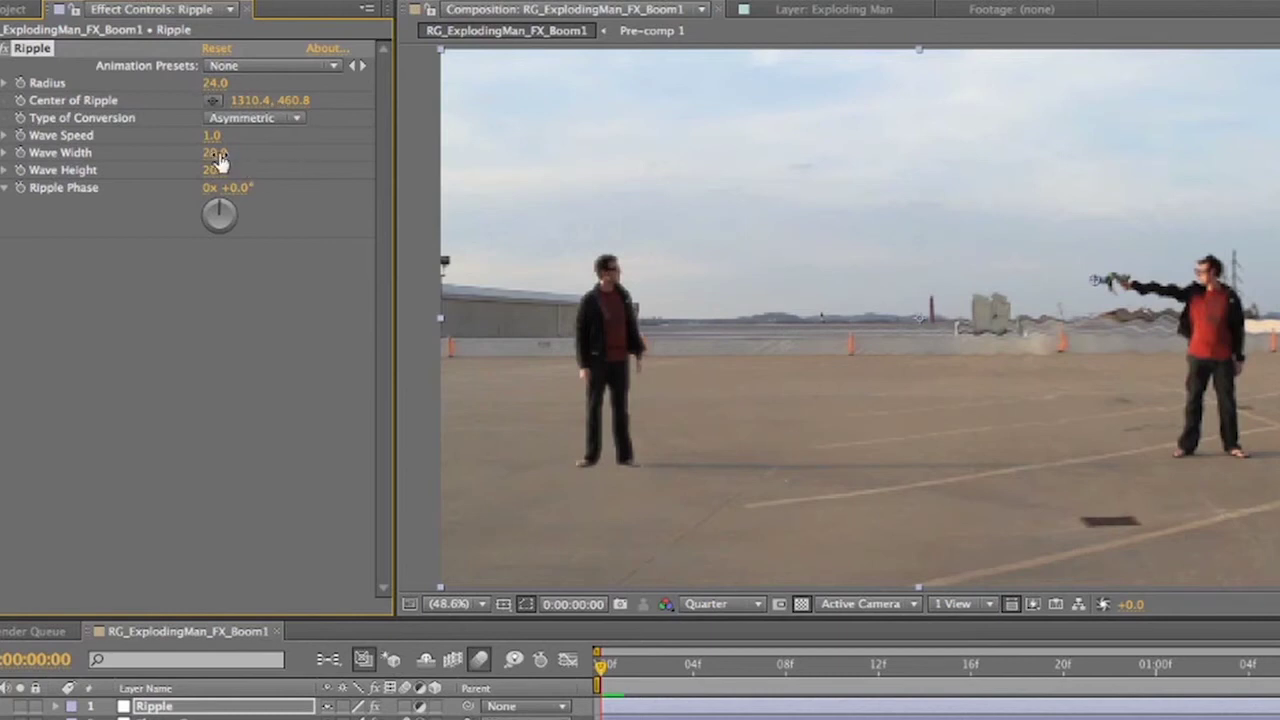
drag(262, 152, 299, 154)
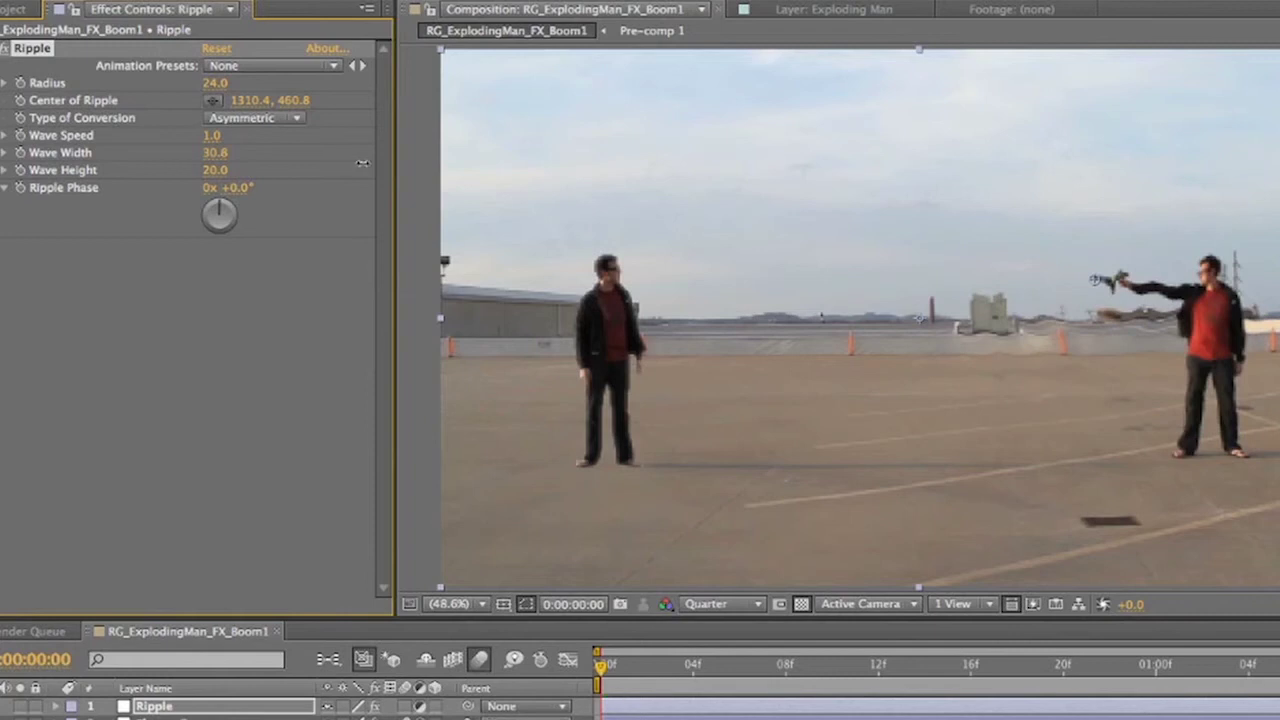
drag(362, 163, 561, 171)
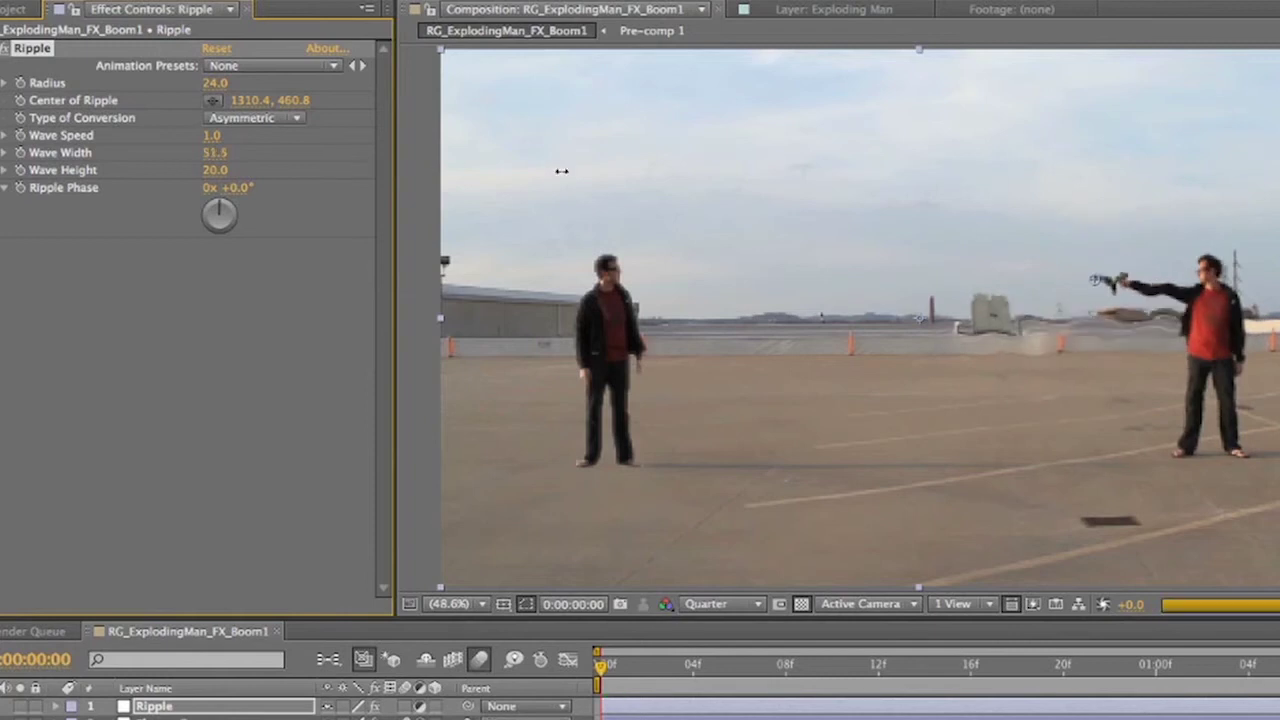
click(482, 657)
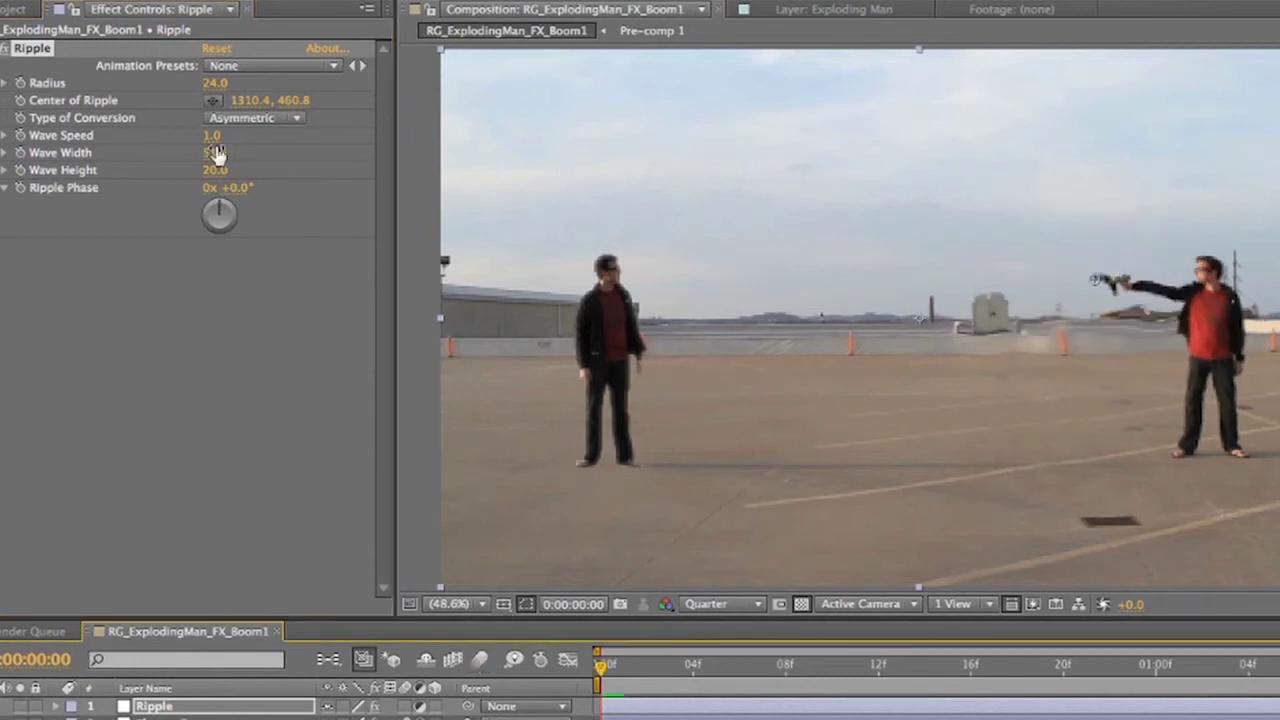
drag(216, 158, 645, 188)
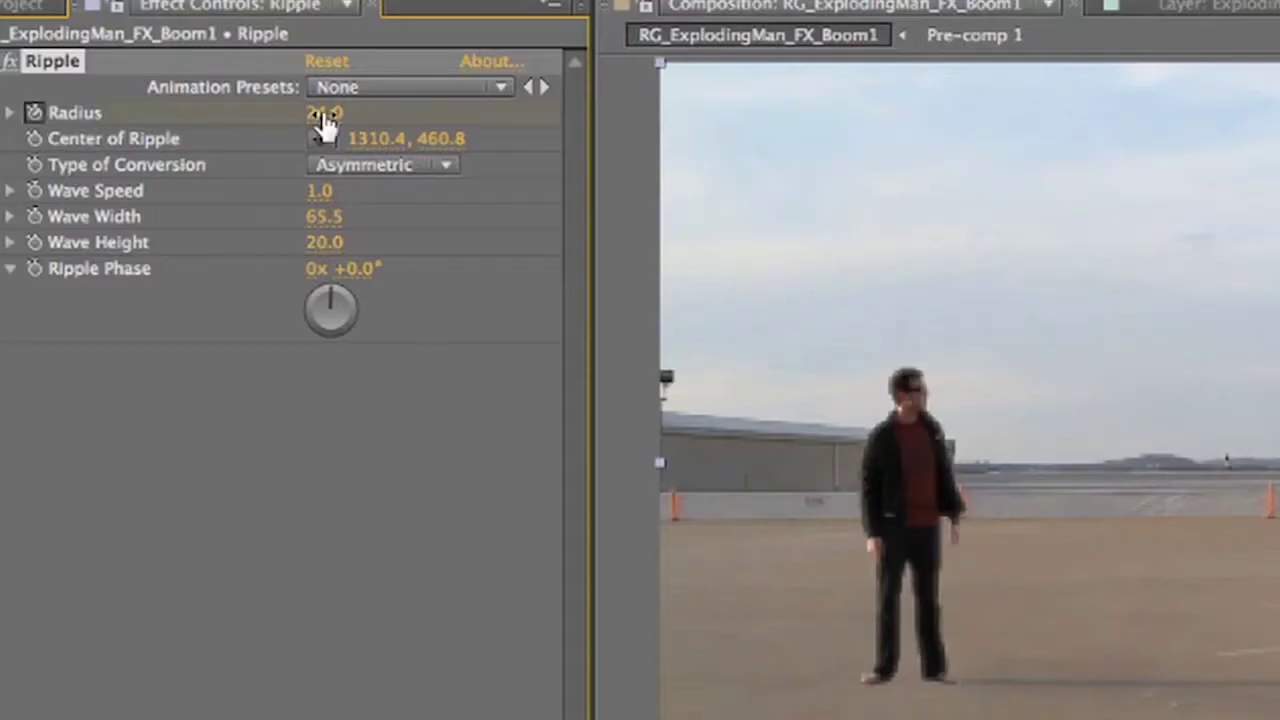
Keyframe the ripple's Radius at 0 on the first frame and increase it one frame onward
click(322, 113)
text(0)
key(Return)
key(Page_Down)
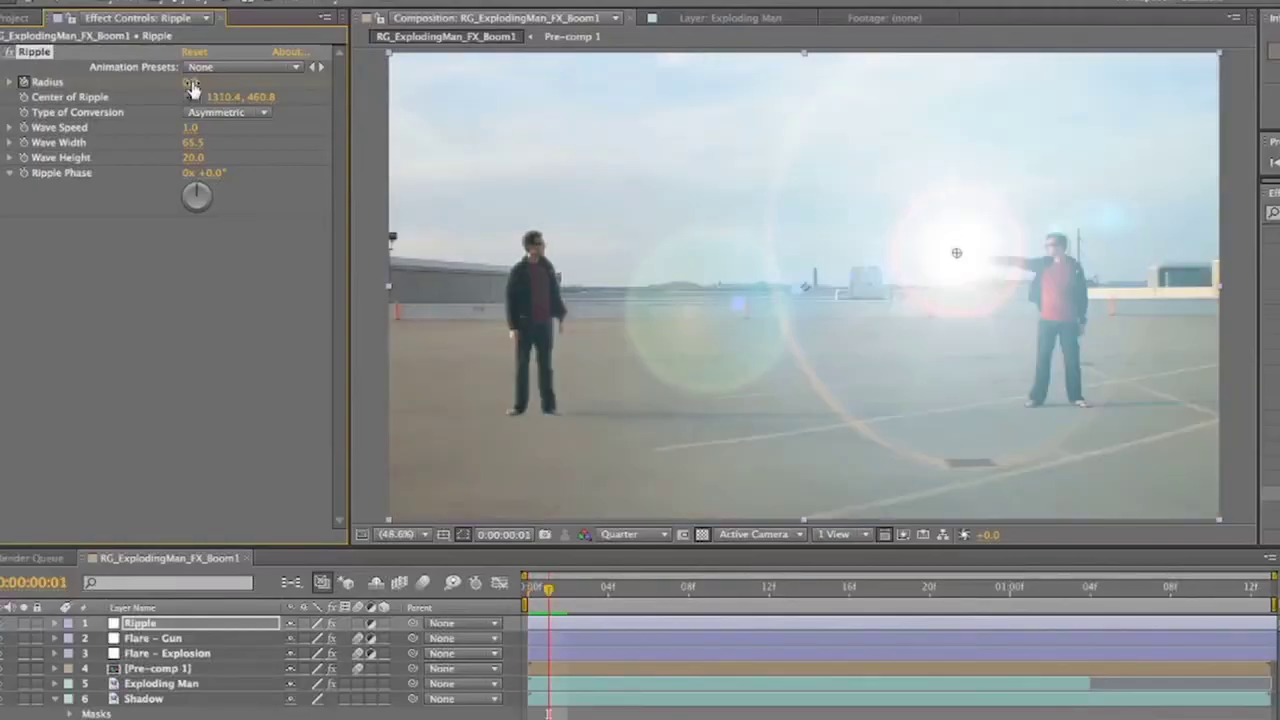
drag(190, 85, 226, 92)
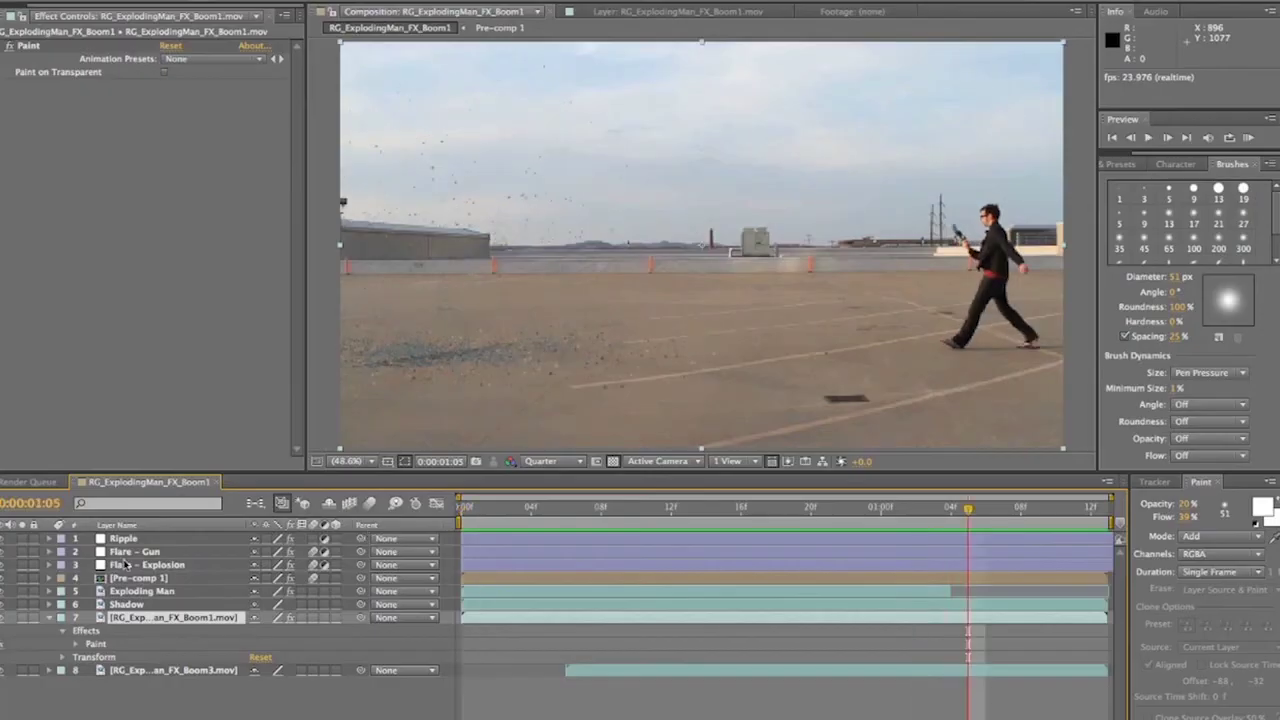
Precompose all the layers, moving all attributes into the new composition
click(125, 565)
key(super+shift+c)
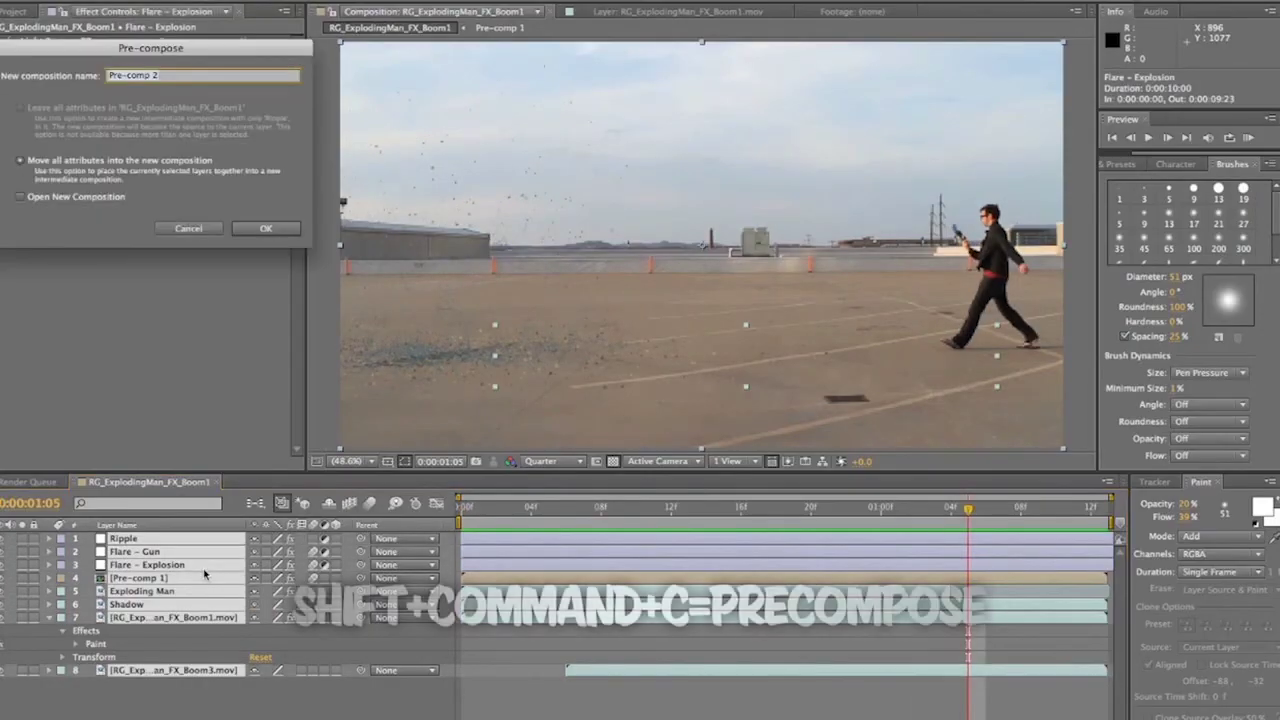
click(264, 228)
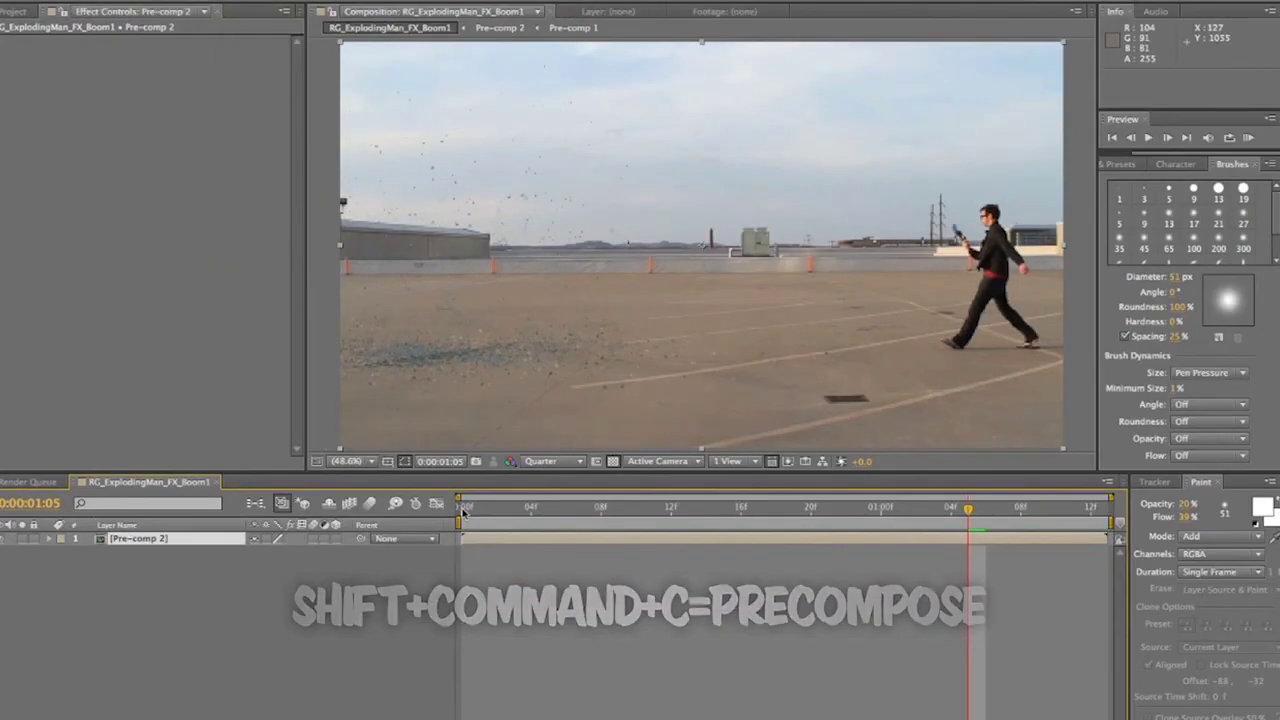
Apply CC RepeTile to the Pre-comp 2 layer and set its Tiling to Unfold
text(repe)
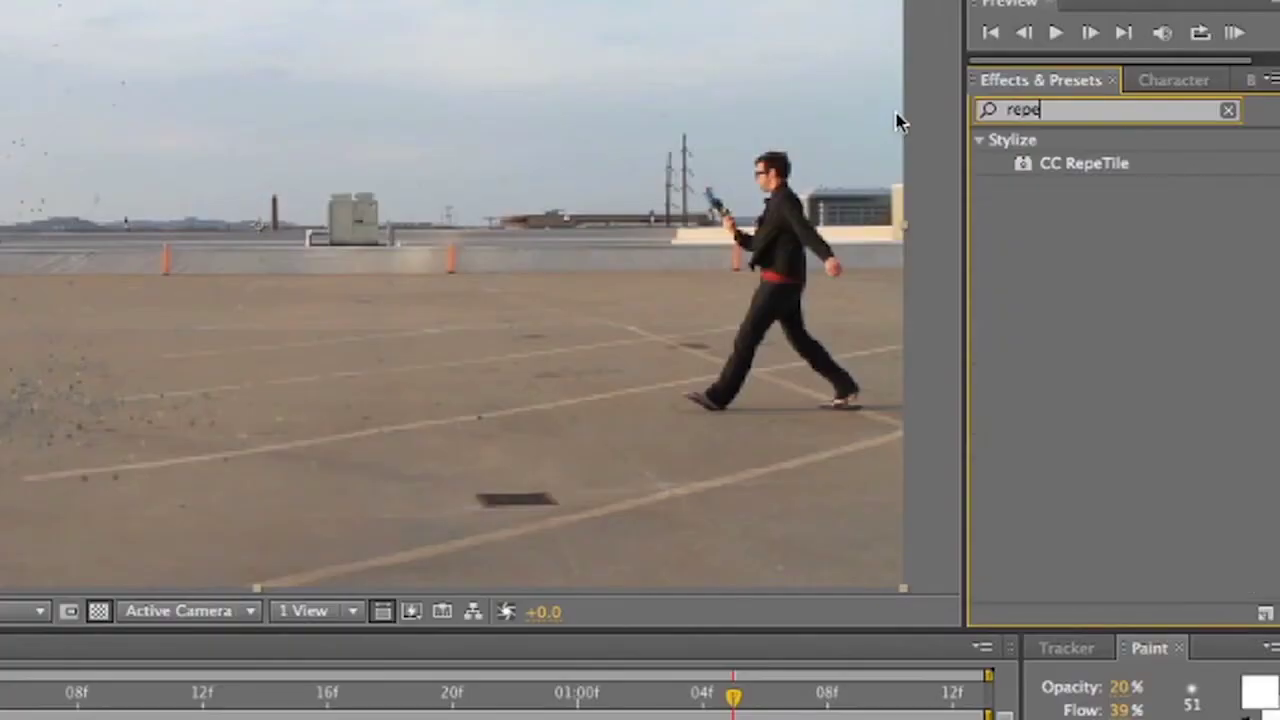
drag(1055, 165, 153, 541)
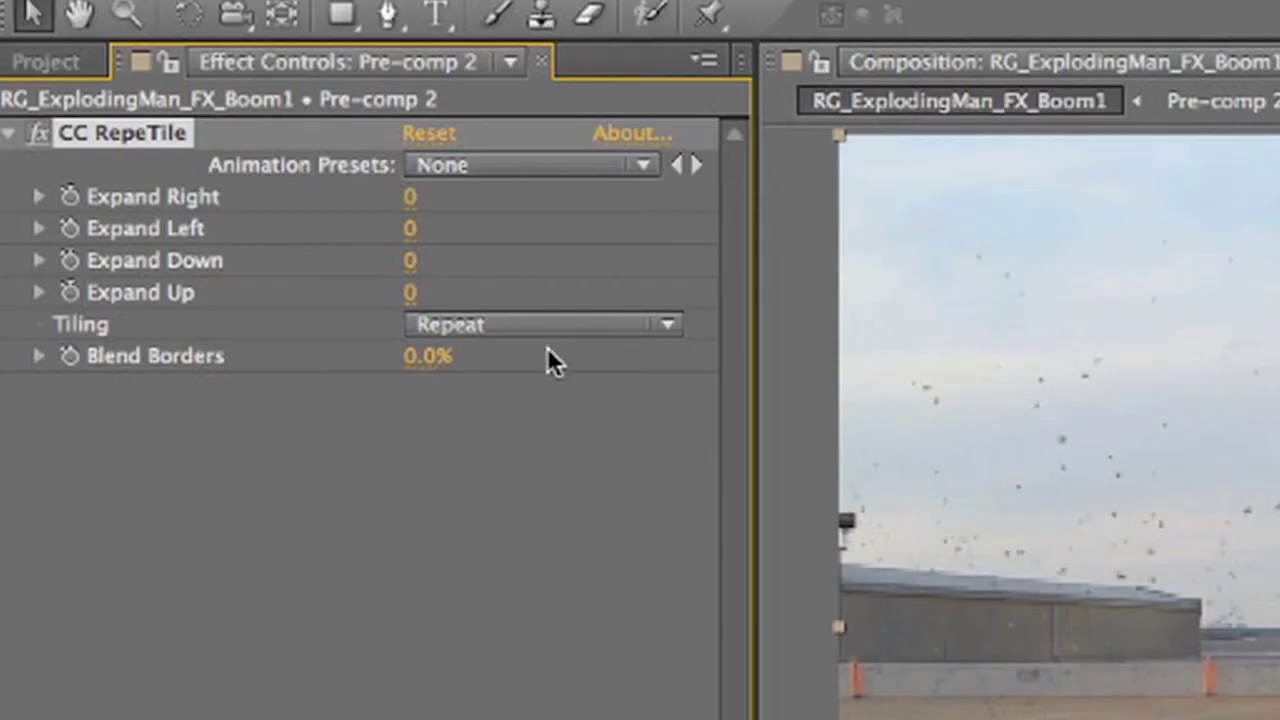
click(528, 328)
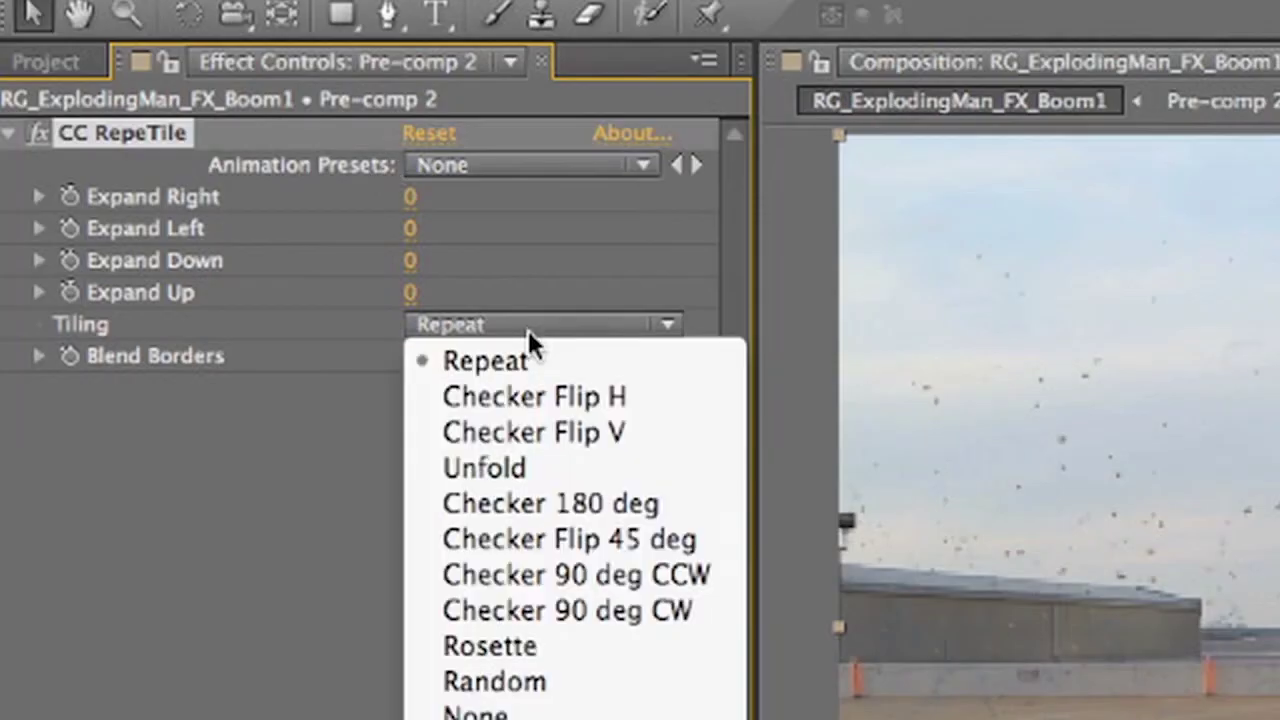
click(532, 462)
Set CC RepeTile's Expand Right to 254, Expand Left to 243 and Expand Down to 260, and increase Expand Up as well
drag(411, 198, 929, 236)
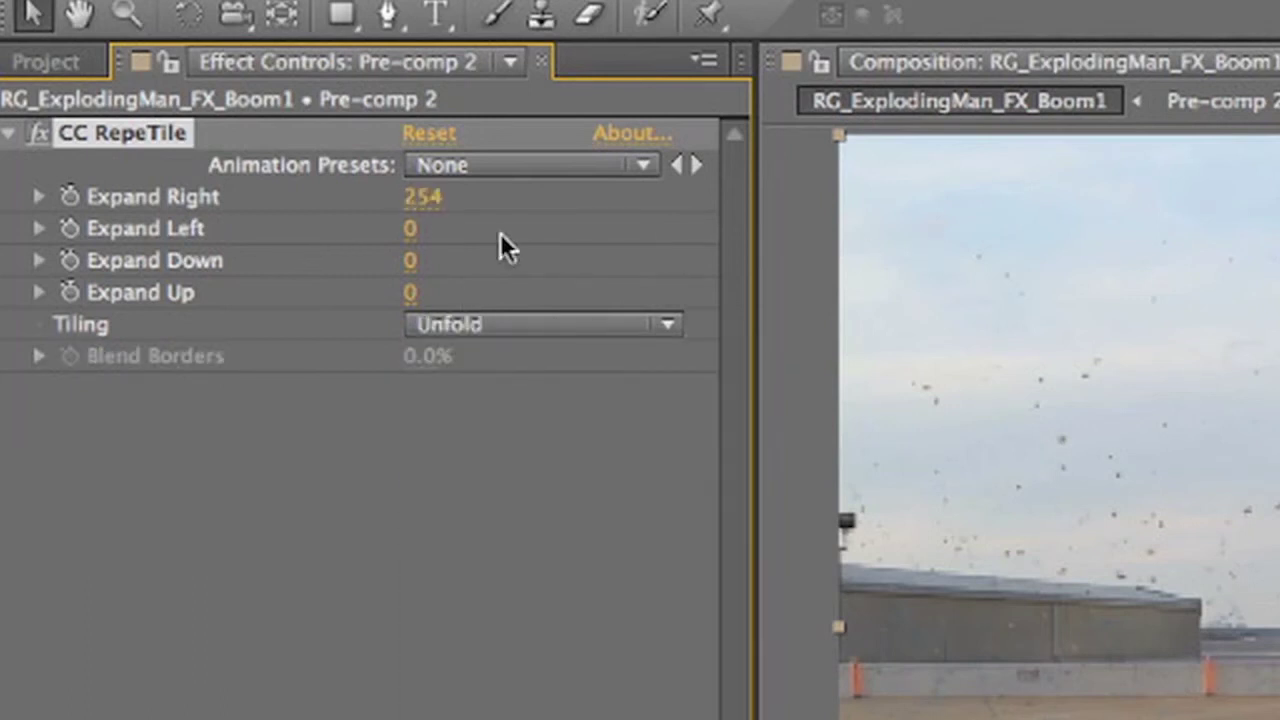
drag(419, 232, 842, 236)
drag(411, 264, 905, 273)
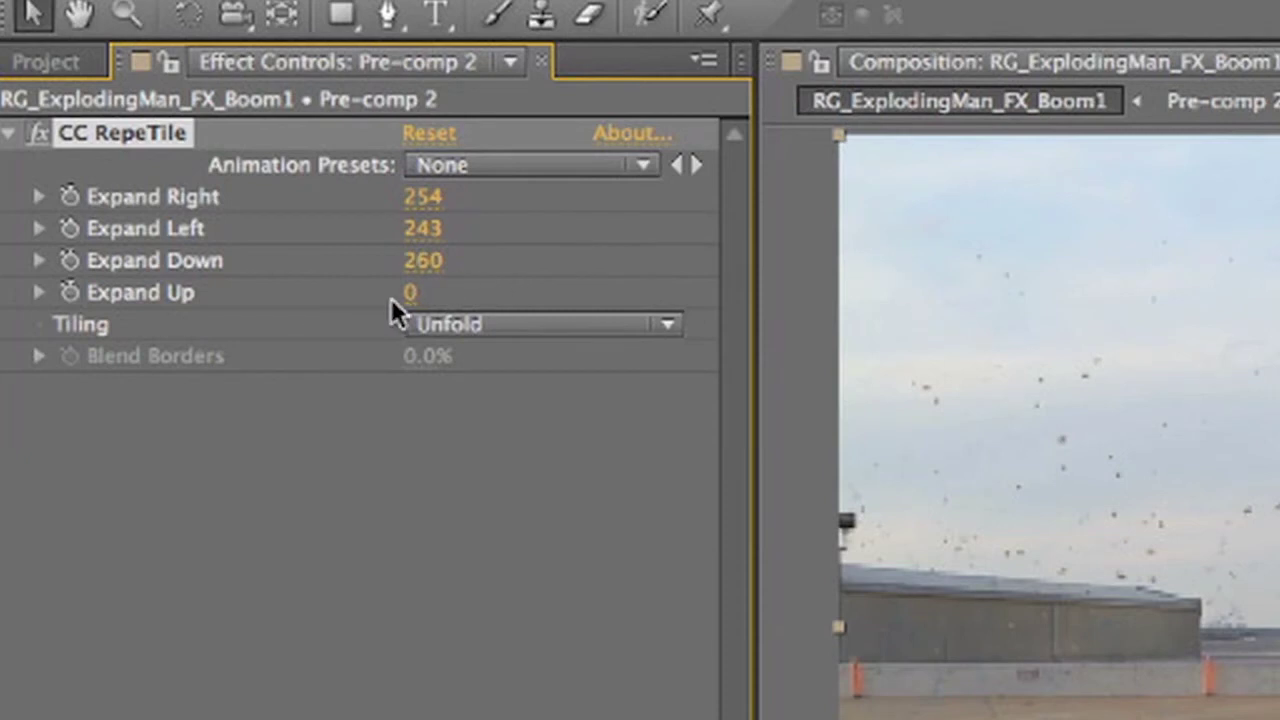
drag(410, 291, 857, 297)
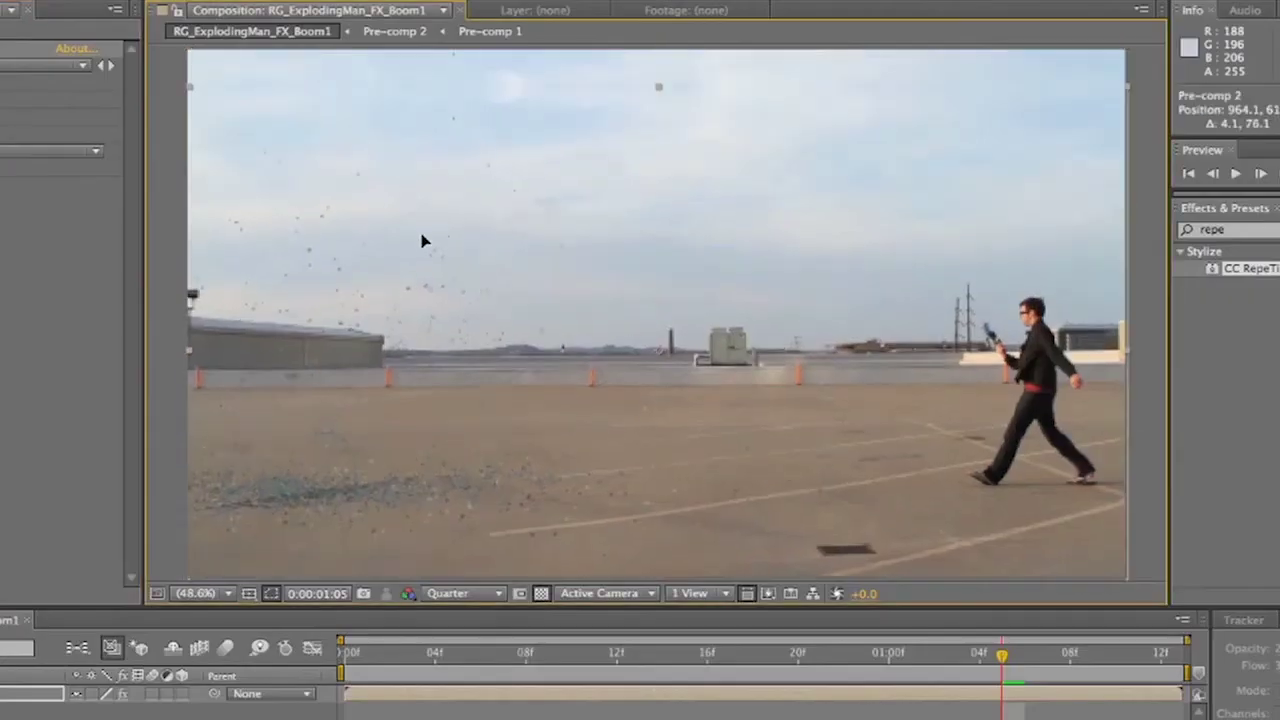
Undo the test moves of the Pre-comp 2 layer within the frame
key(ctrl+z)
key(ctrl+z)
key(ctrl+z)
key(ctrl+z)
key(ctrl+z)
key(ctrl+z)
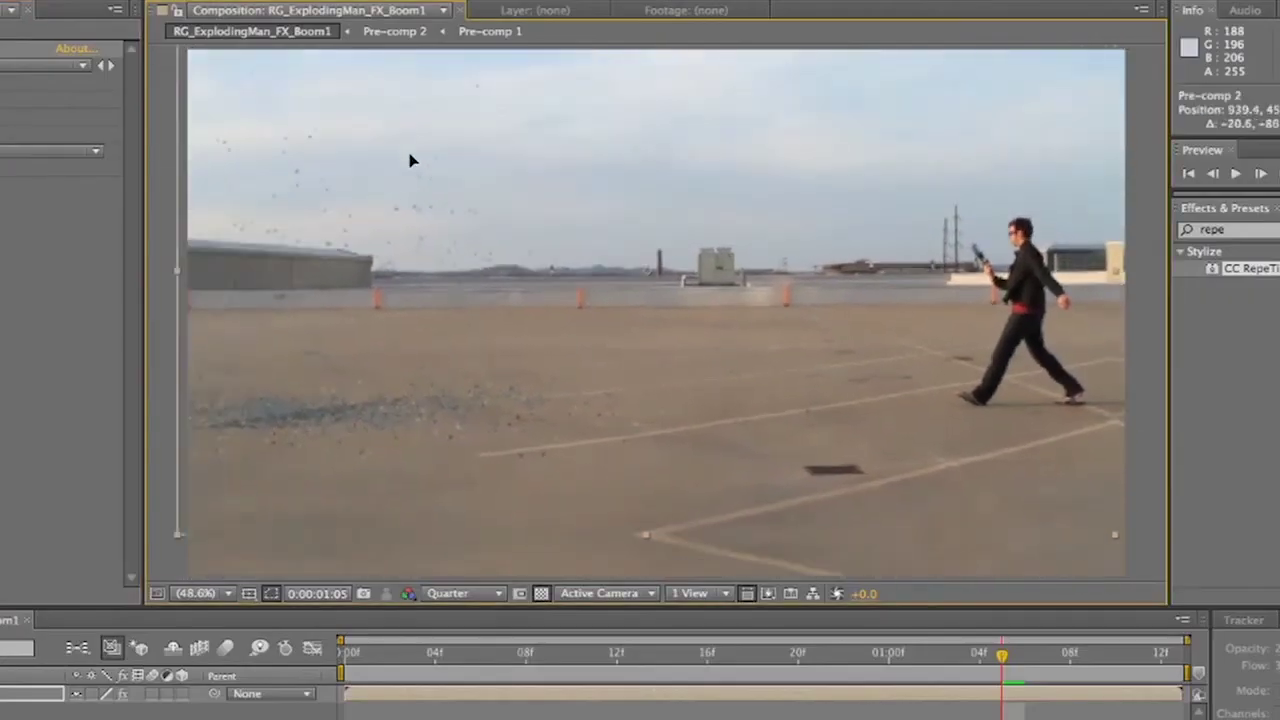
Apply the Wiggle - position preset to the Pre-comp 2 layer, reveal its properties and preview from the first frame
text(wiggle)
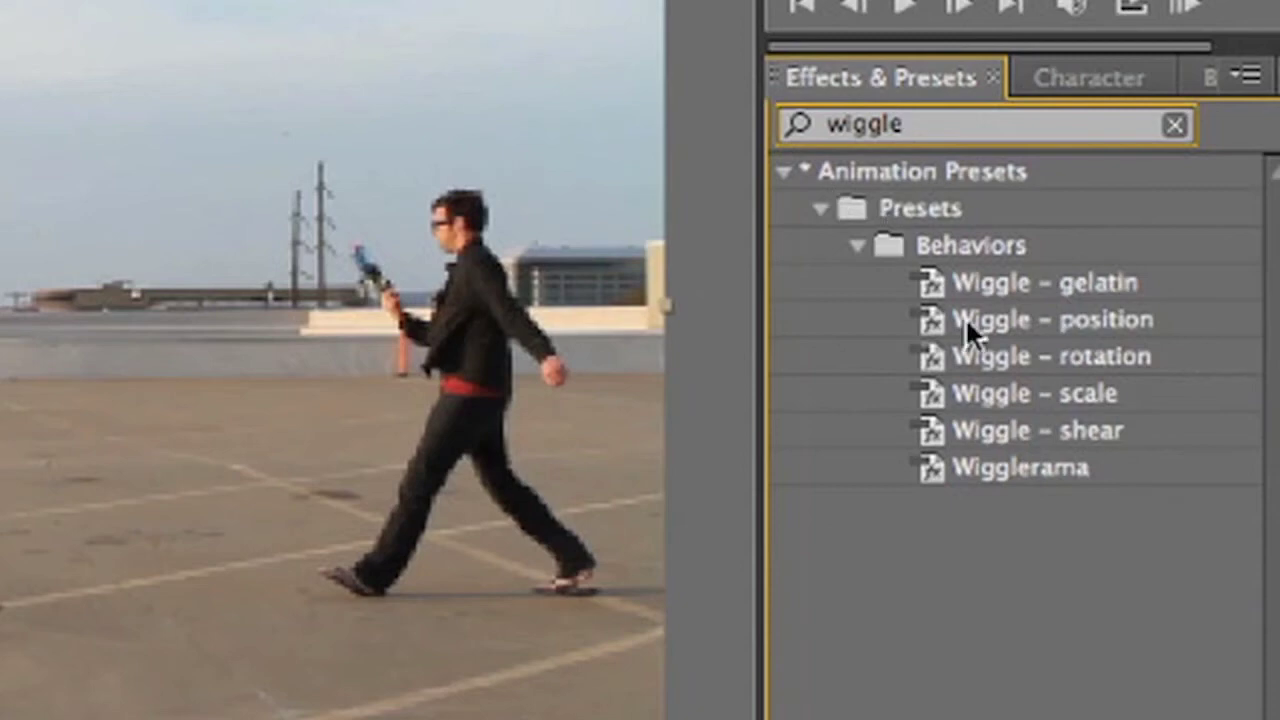
drag(966, 320, 126, 543)
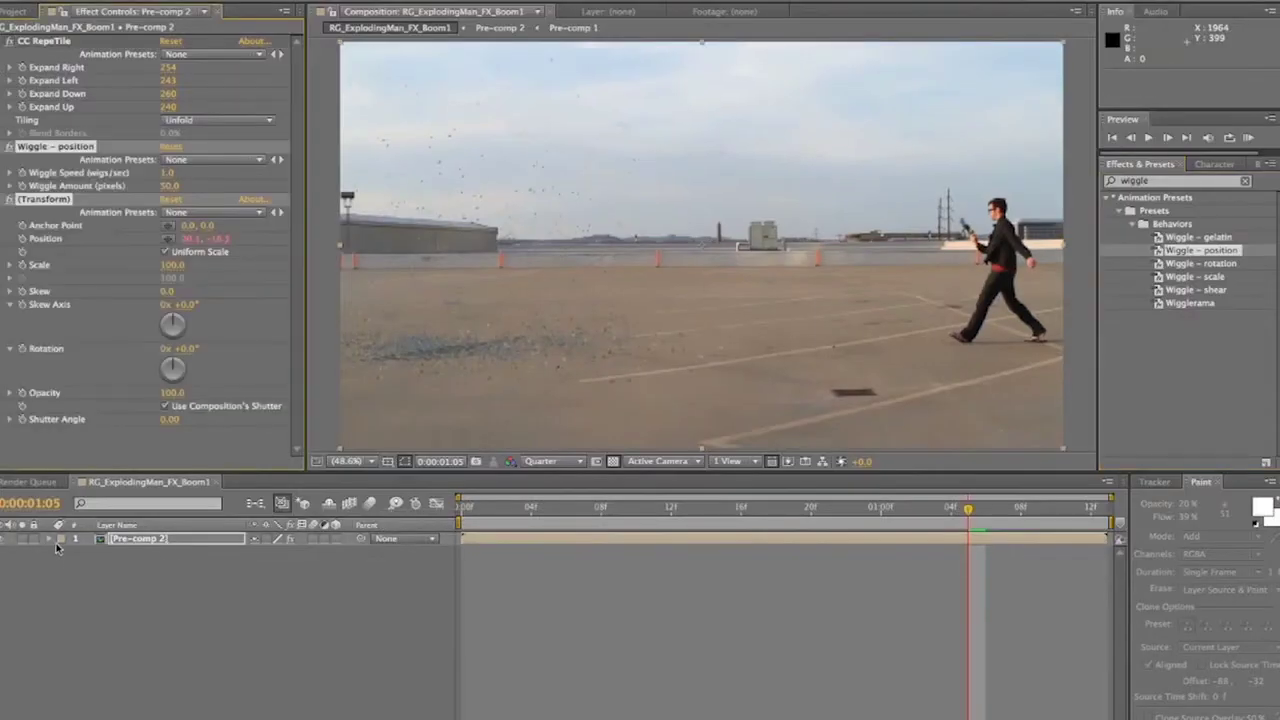
click(56, 540)
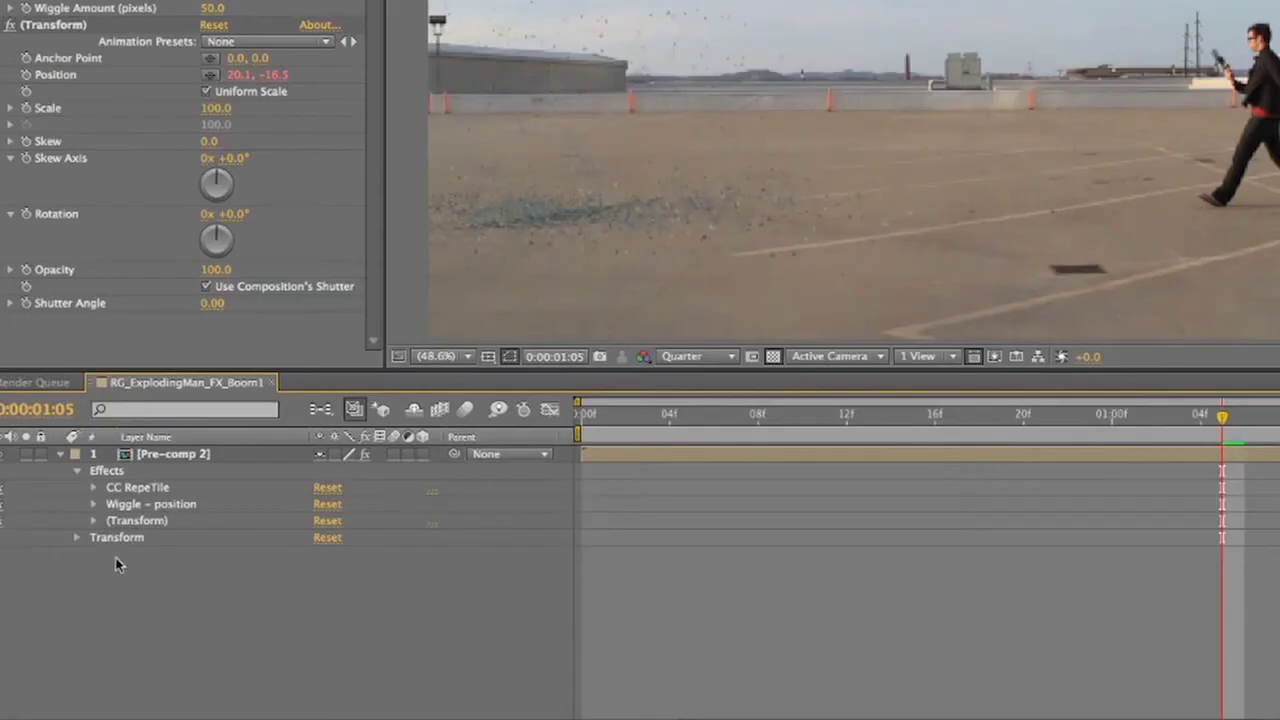
click(93, 504)
drag(712, 420, 486, 433)
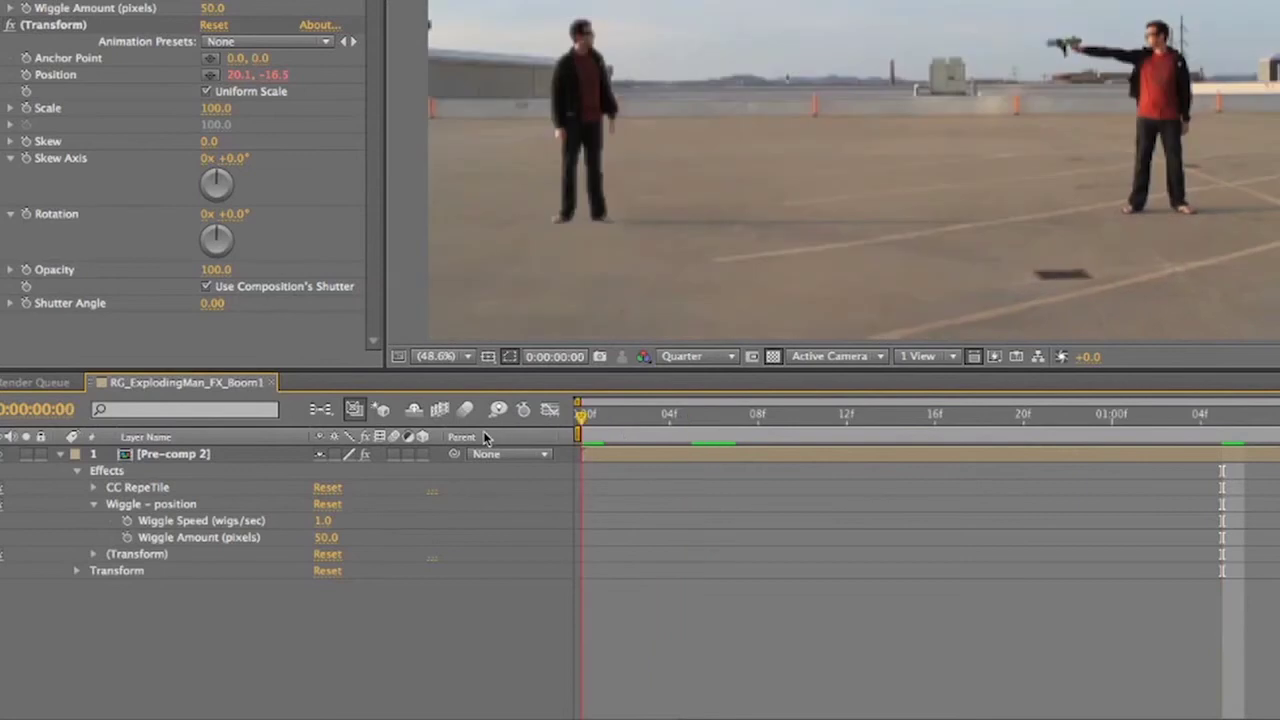
key(space)
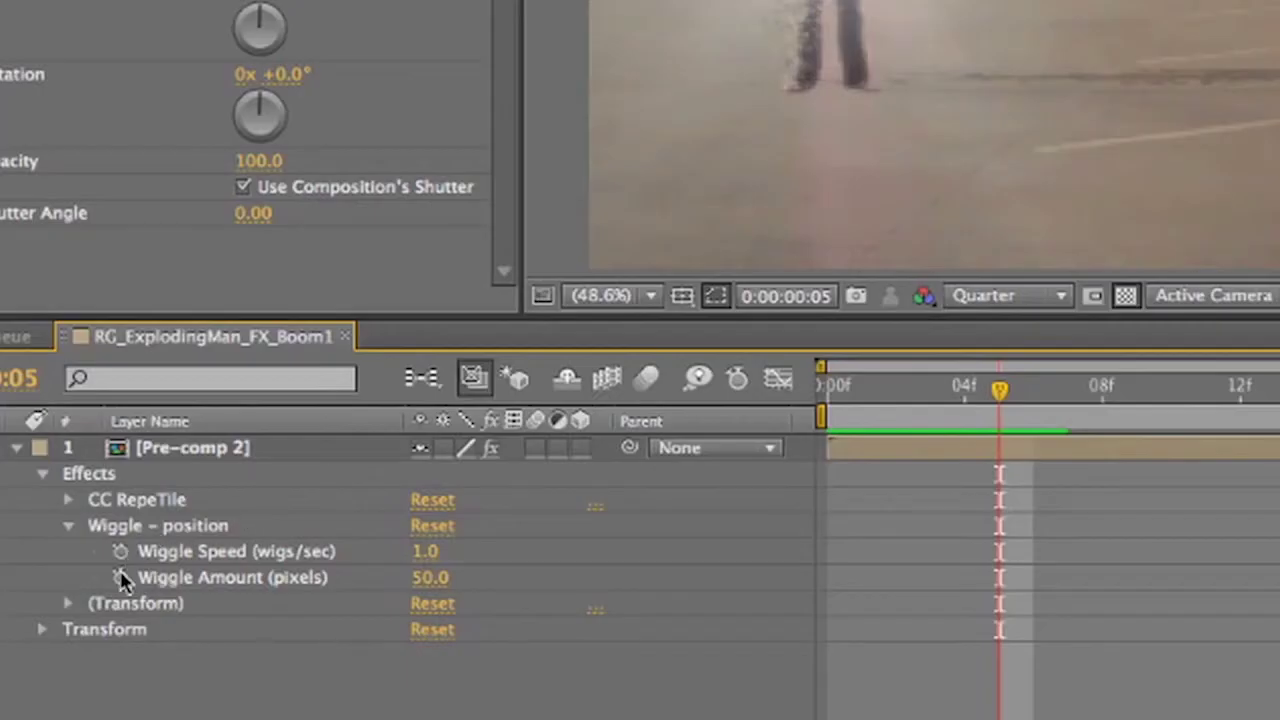
Keyframe the Wiggle Amount at 0 pixels on frame 5, where the explosion starts
click(120, 578)
click(429, 578)
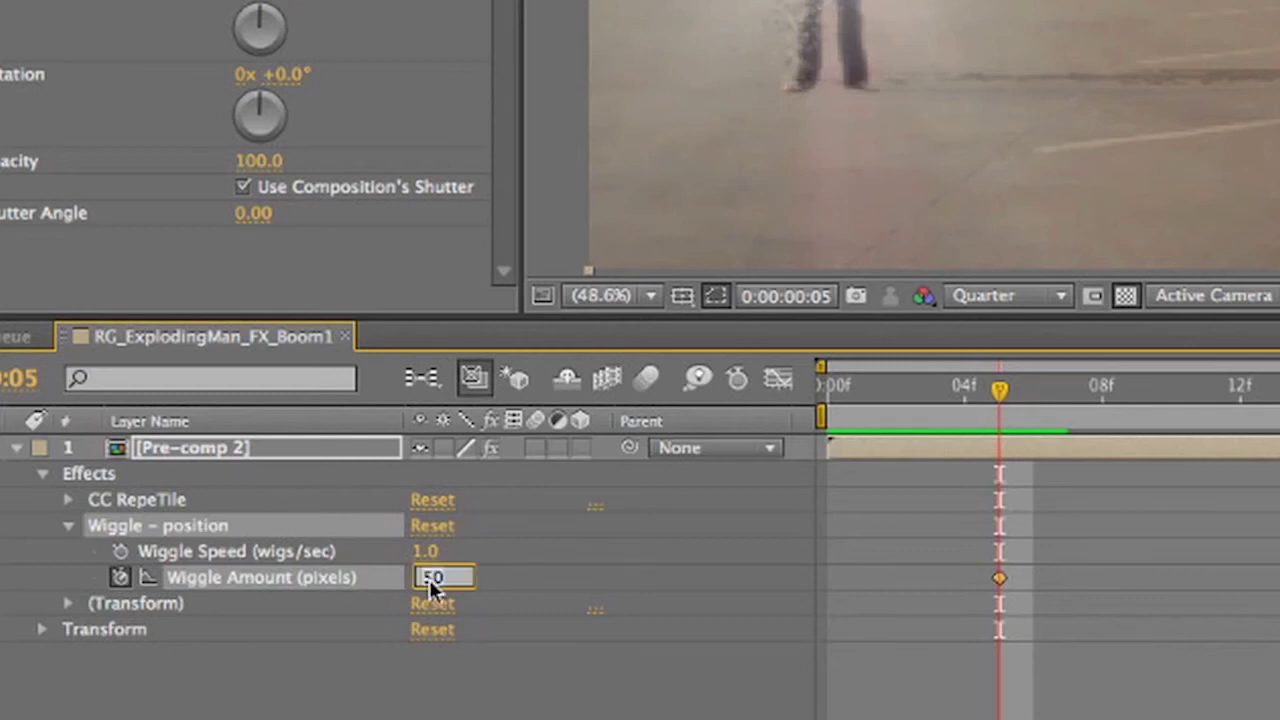
text(0)
key(Return)
Keyframe the Wiggle Amount at 50 pixels on frame 9 and preview the camera shake from frame 5
key(Page_Down)
key(Page_Down)
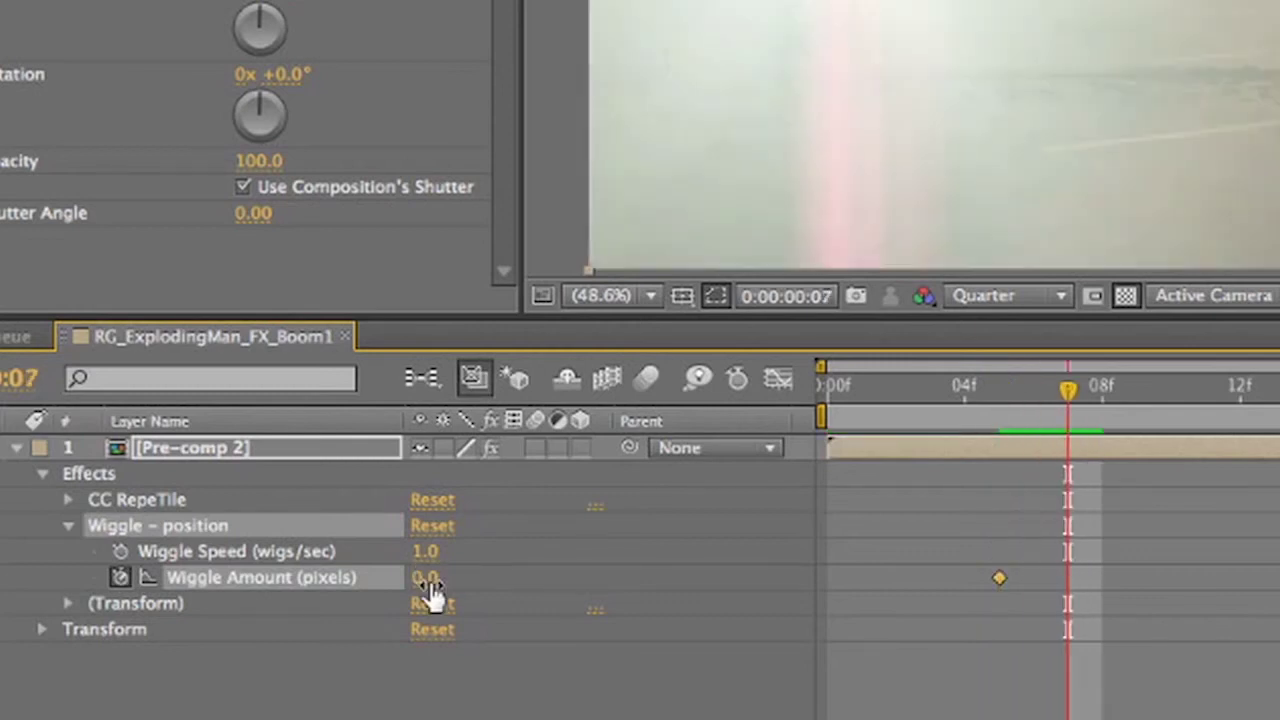
key(Page_Down)
key(Page_Down)
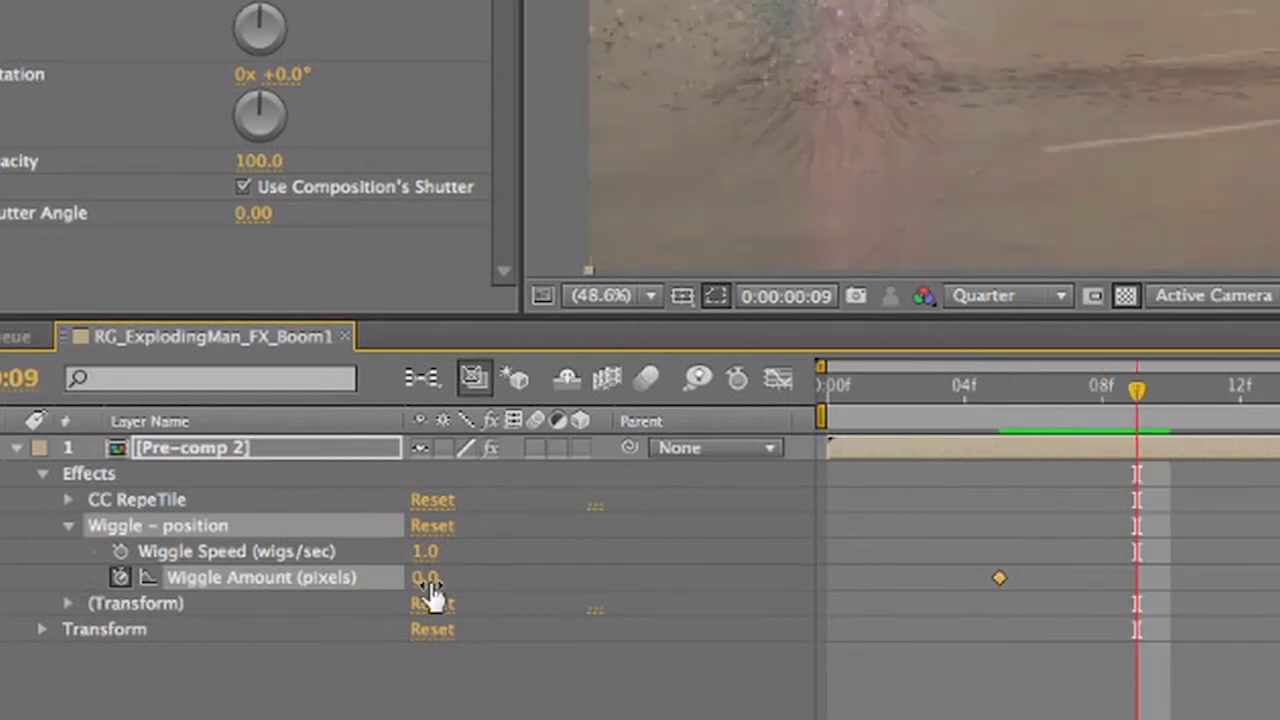
click(429, 580)
text(50)
key(Return)
click(1005, 385)
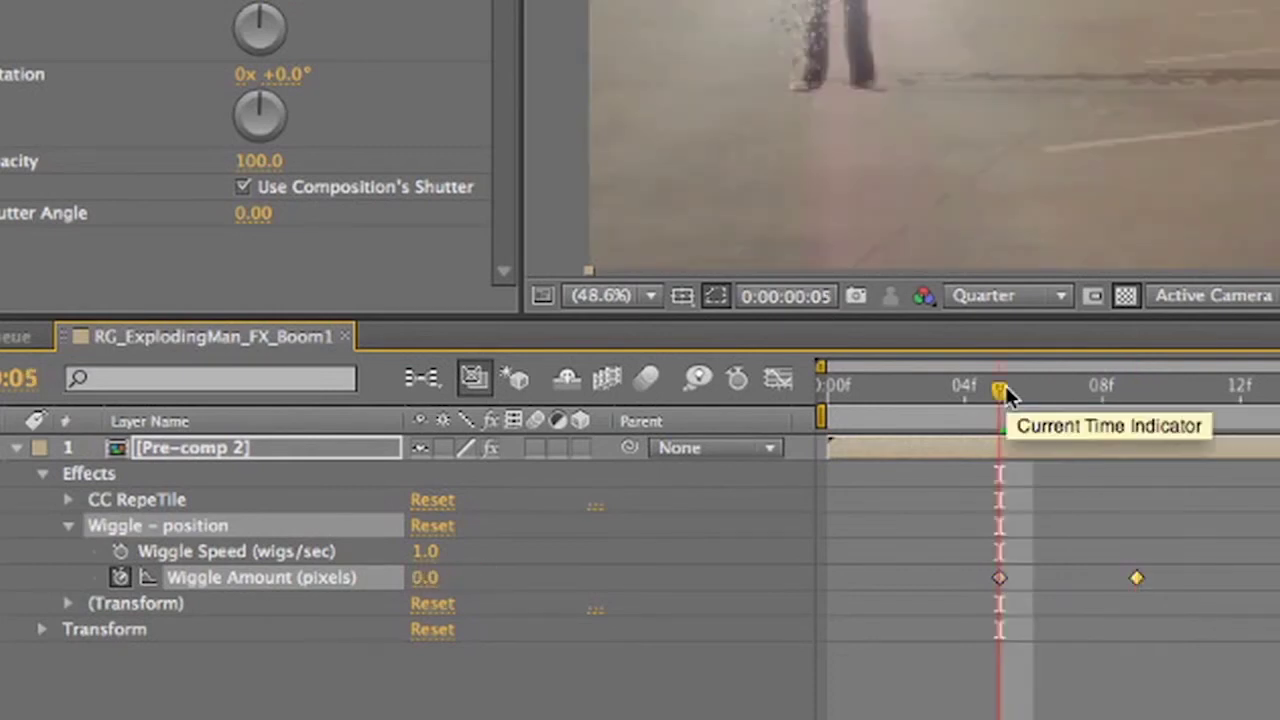
key(Page_Down)
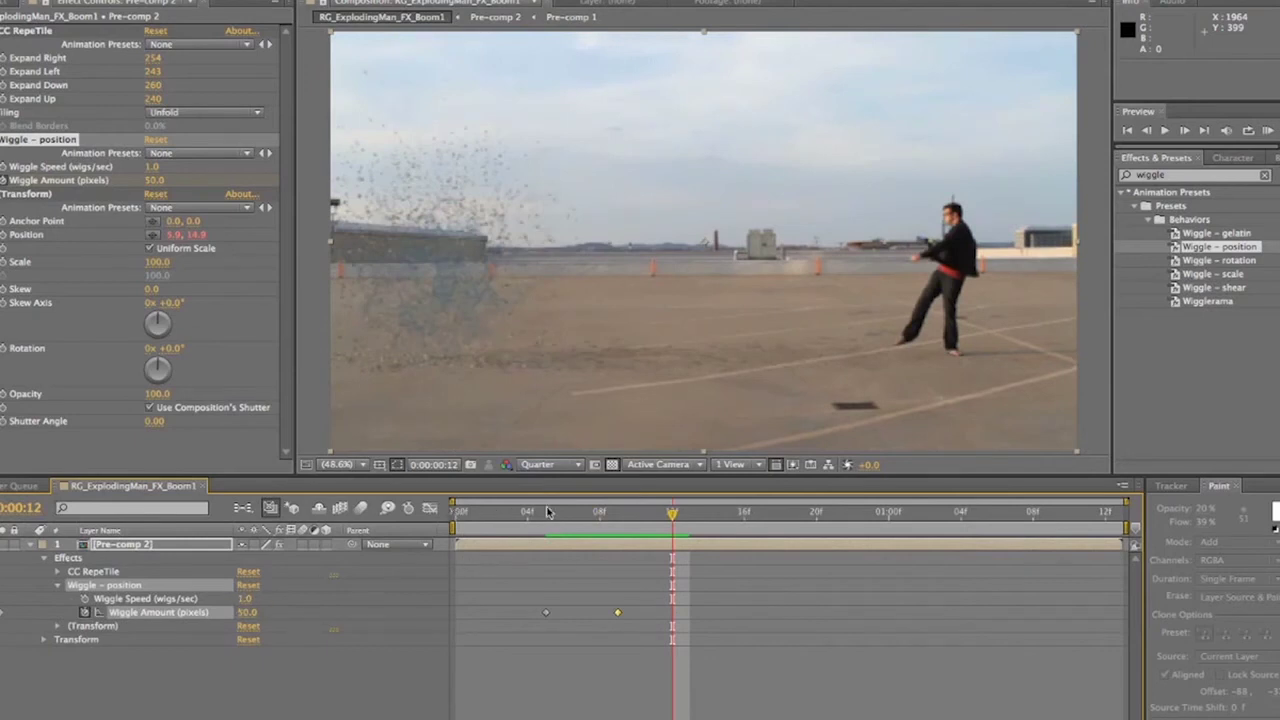
Keyframe the Wiggle Speed at 1 on frame 5 and at 3 on frame 9, previewing the shake
mouse_move(548, 512)
mouse_down()
mouse_move(631, 526)
mouse_move(546, 527)
mouse_up()
click(84, 598)
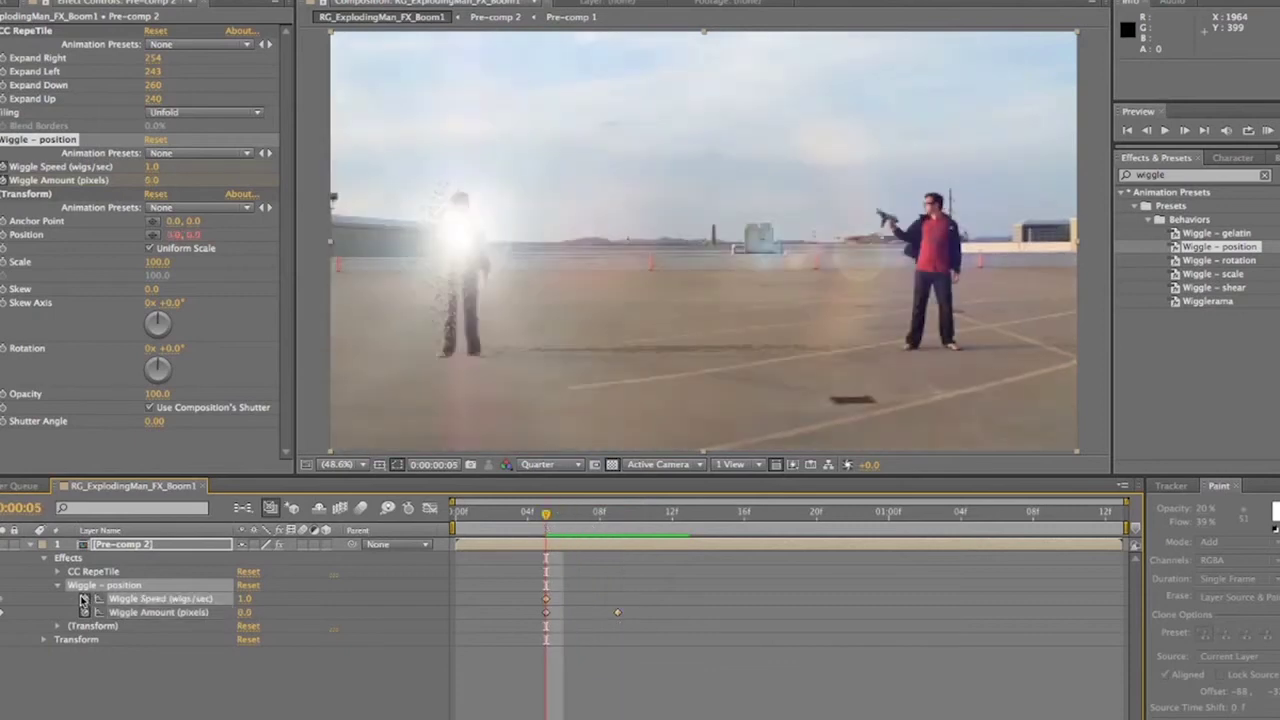
drag(531, 518, 616, 528)
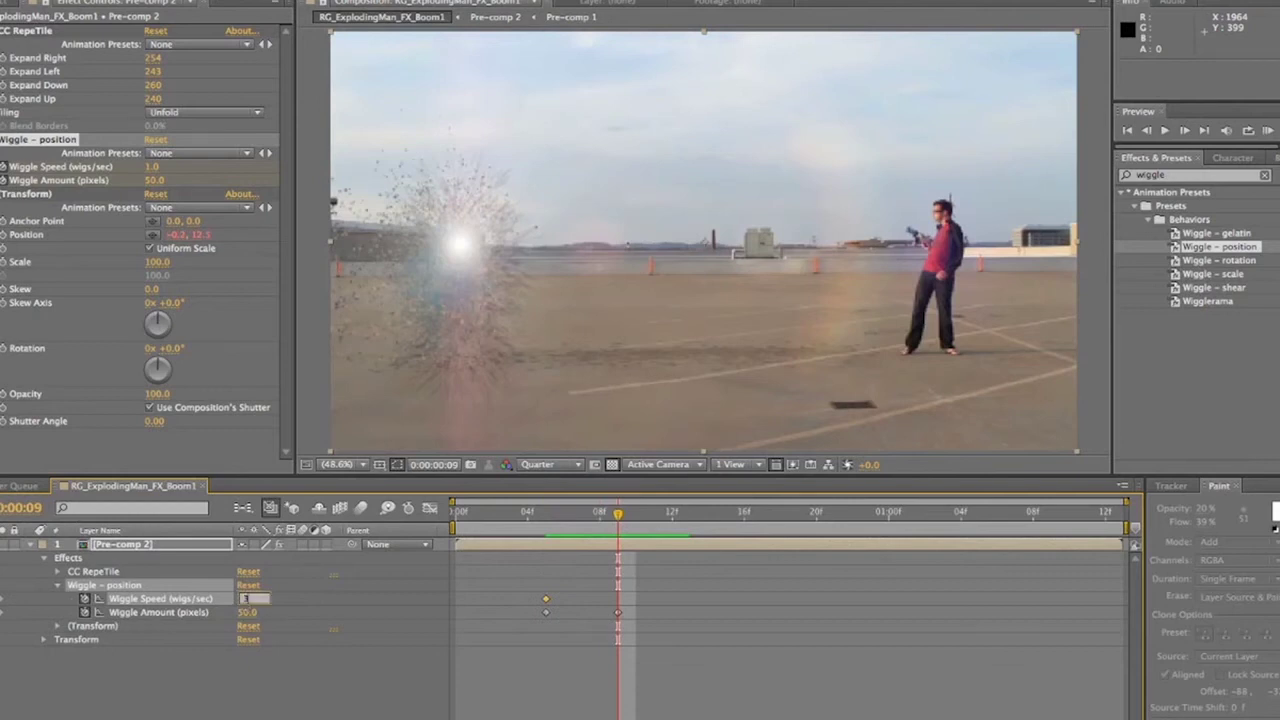
key(Return)
key(space)
key(space)
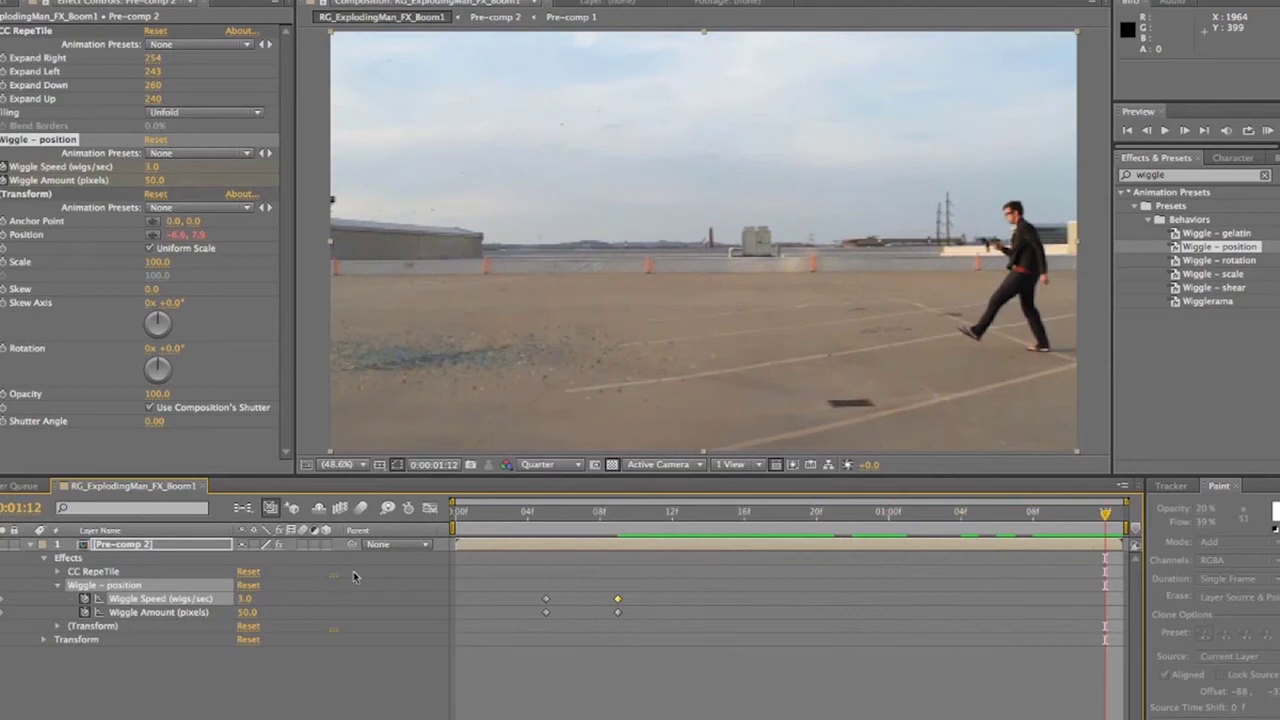
Keyframe the Wiggle Amount at 0 pixels at 0:00:01:12 and preview from frame 5
text(0)
key(Return)
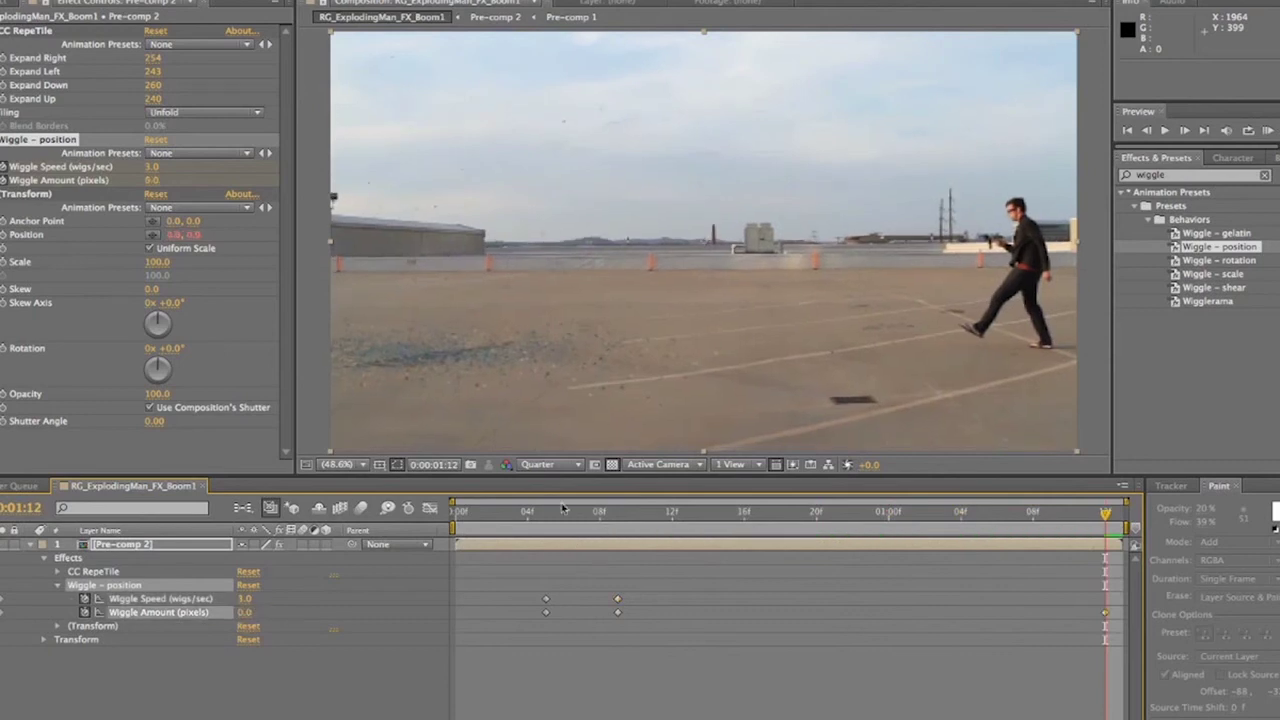
click(545, 511)
key(space)
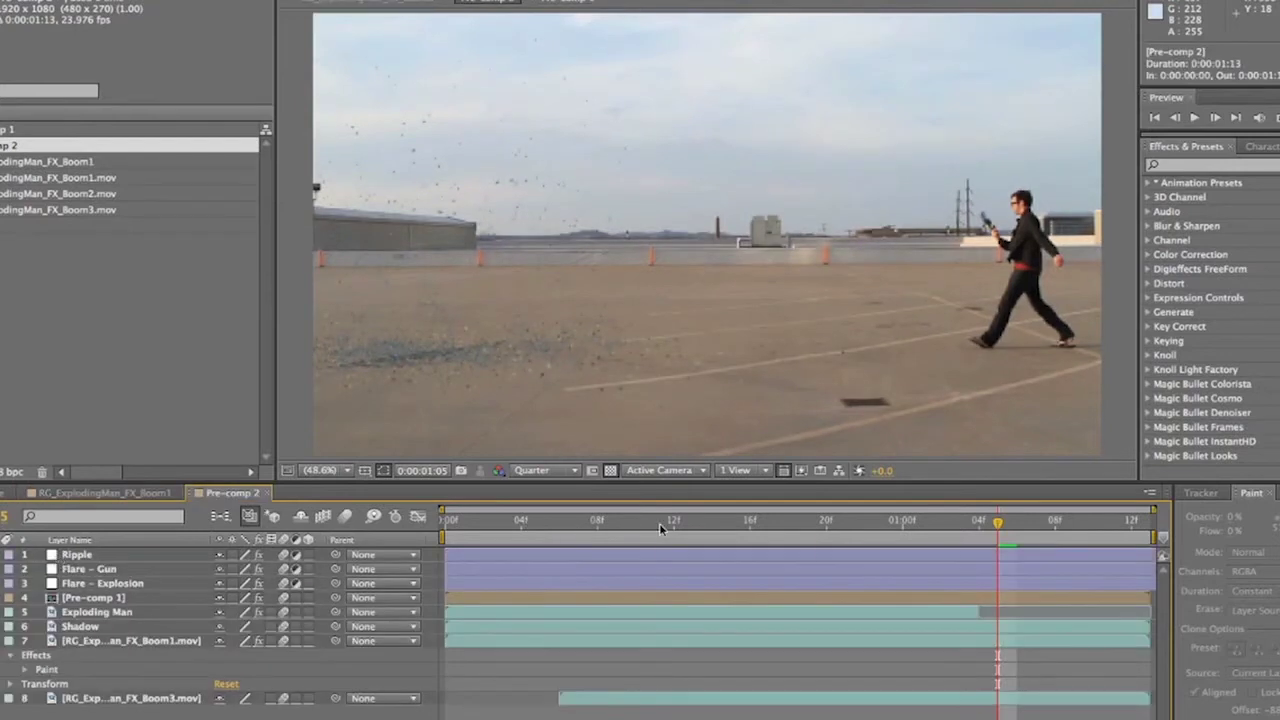
In Pre-comp 2, mask the tossed jacket in the RG_ExplodingMan_FX_Boom3.mov layer on frame 6 and feather the mask 44 pixels
drag(659, 523, 555, 527)
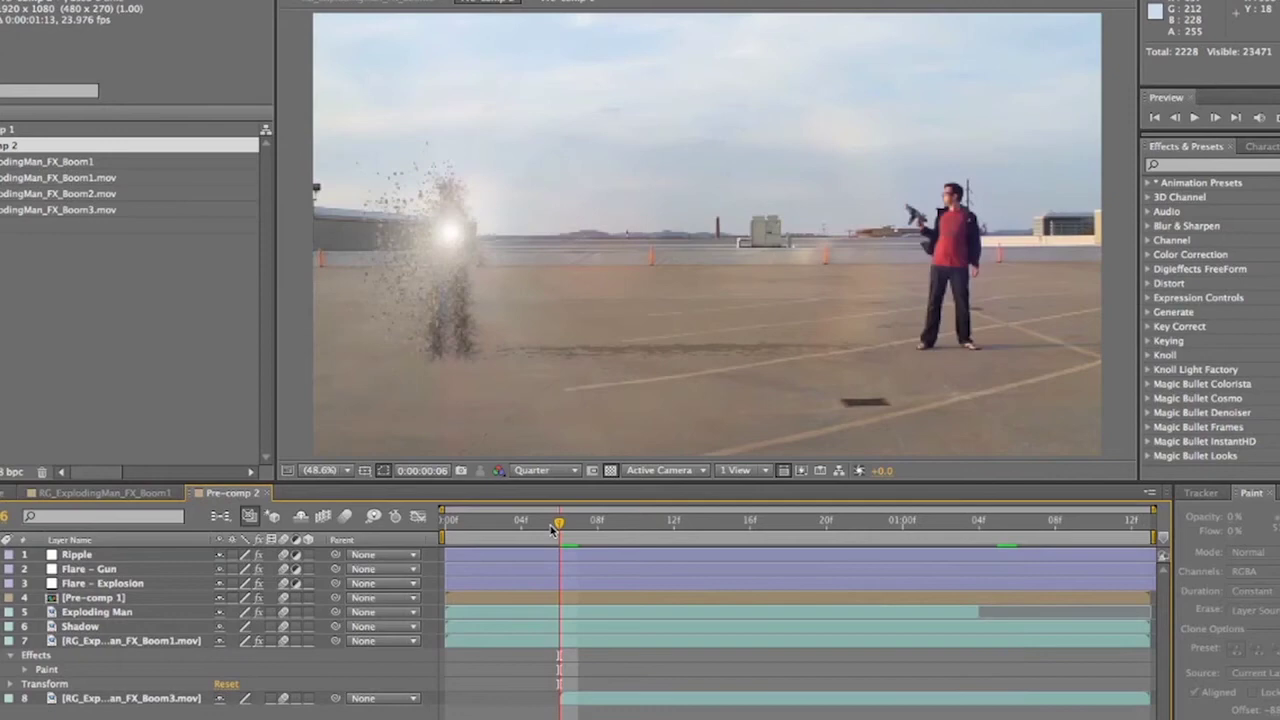
double_click(132, 698)
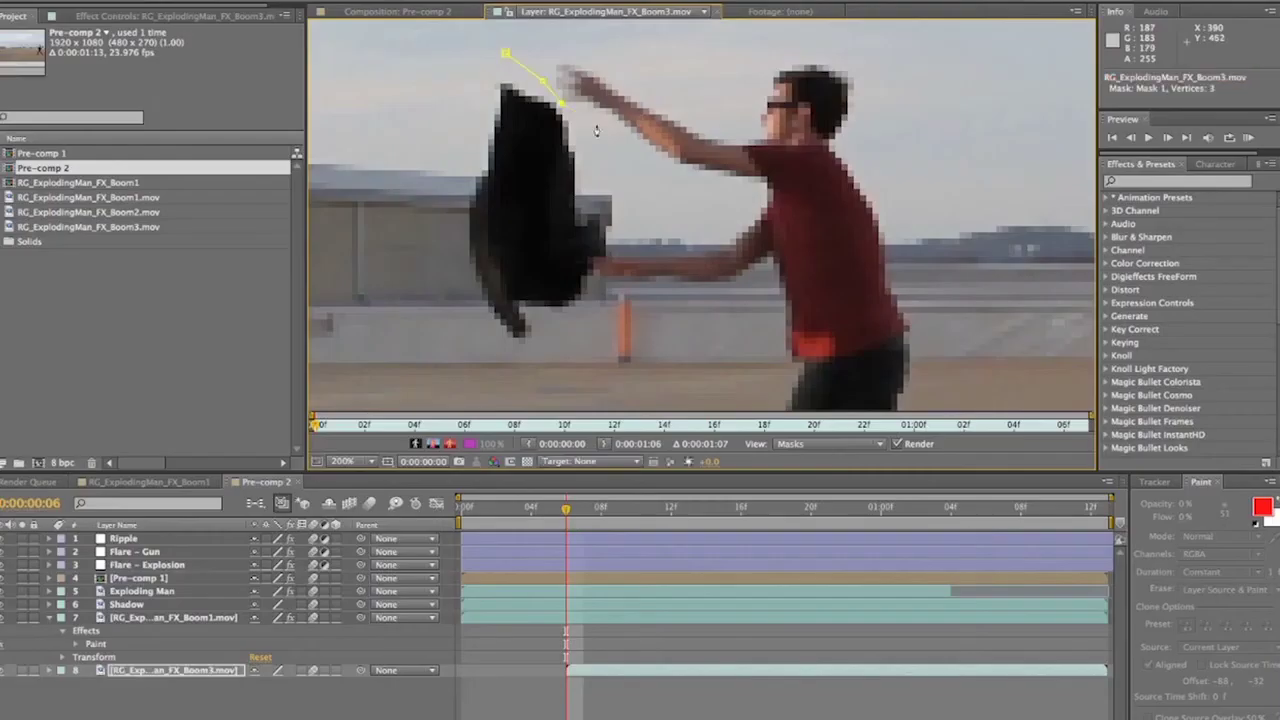
click(597, 125)
click(628, 185)
click(622, 243)
click(598, 260)
click(593, 330)
click(566, 387)
click(356, 382)
click(336, 45)
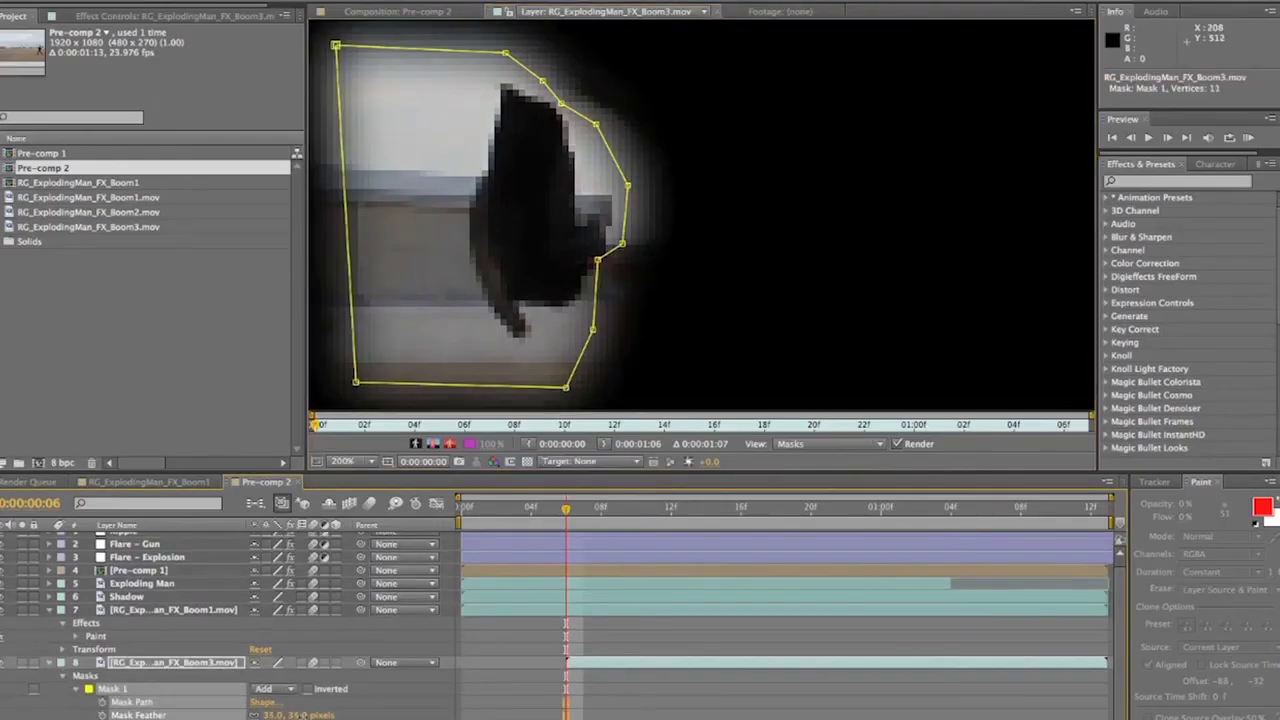
Keyframe the jacket mask's path on frame 8, moving the points on the man's side outward to follow the jacket
key(Page_Down)
key(Page_Down)
drag(602, 134, 652, 132)
drag(630, 160, 689, 175)
mouse_move(664, 200)
mouse_down()
mouse_move(749, 246)
mouse_move(688, 200)
mouse_up()
drag(649, 238, 689, 226)
key(Page_Up)
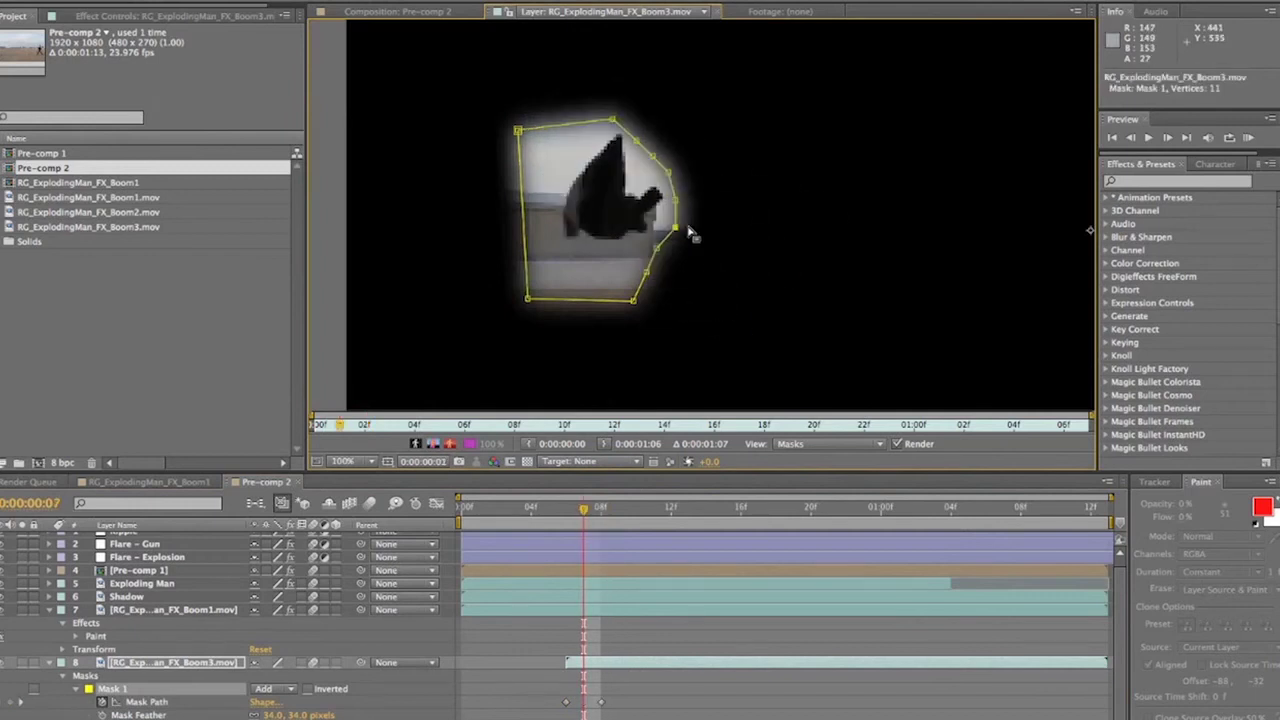
Spread the jacket mask's upper and lower corner points outward on frame 9
key(Page_Down)
key(Page_Down)
drag(518, 130, 407, 53)
drag(623, 103, 659, 70)
drag(528, 298, 398, 432)
drag(633, 300, 646, 430)
Adjust the jacket mask's path on frame 12 and pull its lower corner outward near the end of the shot
key(Page_Down)
key(Page_Down)
key(Page_Down)
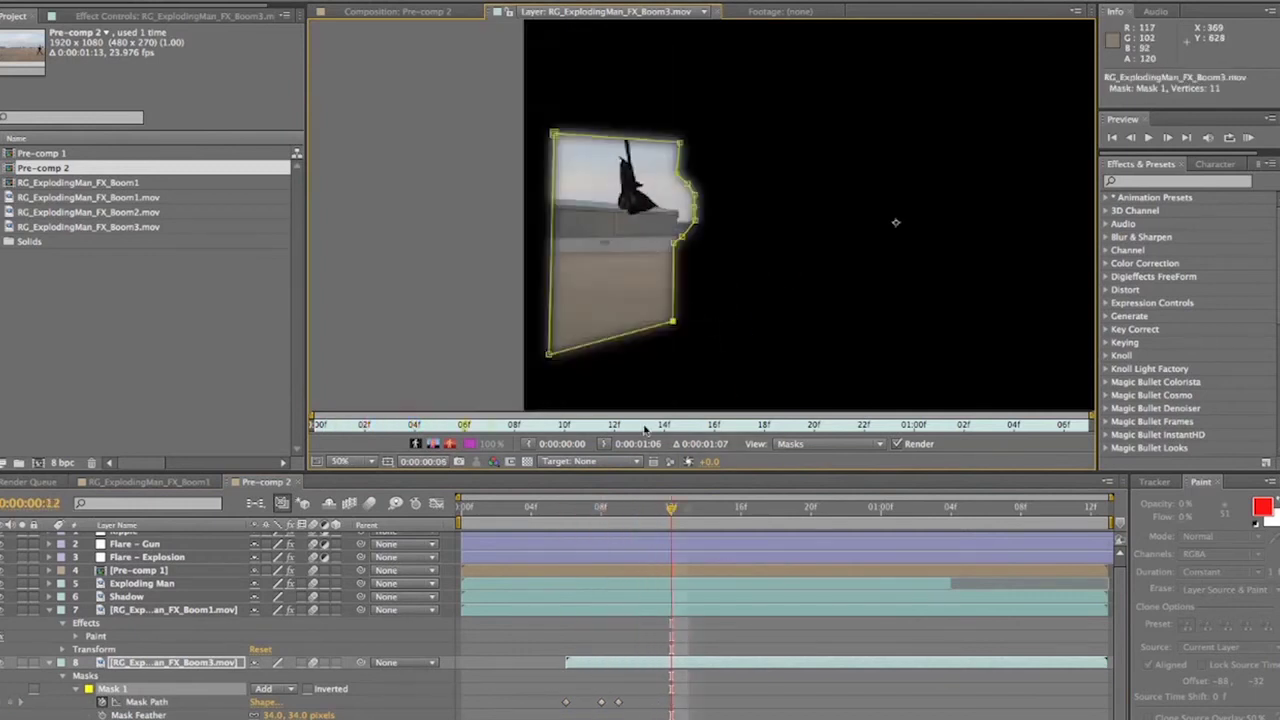
drag(637, 139, 637, 121)
key(Page_Down)
key(Page_Down)
key(Page_Down)
key(Page_Down)
key(Page_Down)
key(Page_Down)
key(Page_Down)
key(Page_Down)
key(Page_Down)
key(Page_Down)
key(Page_Down)
key(Page_Down)
key(Page_Down)
key(Page_Down)
key(Page_Down)
key(Page_Down)
key(Page_Down)
key(Page_Down)
key(Page_Down)
drag(674, 322, 775, 338)
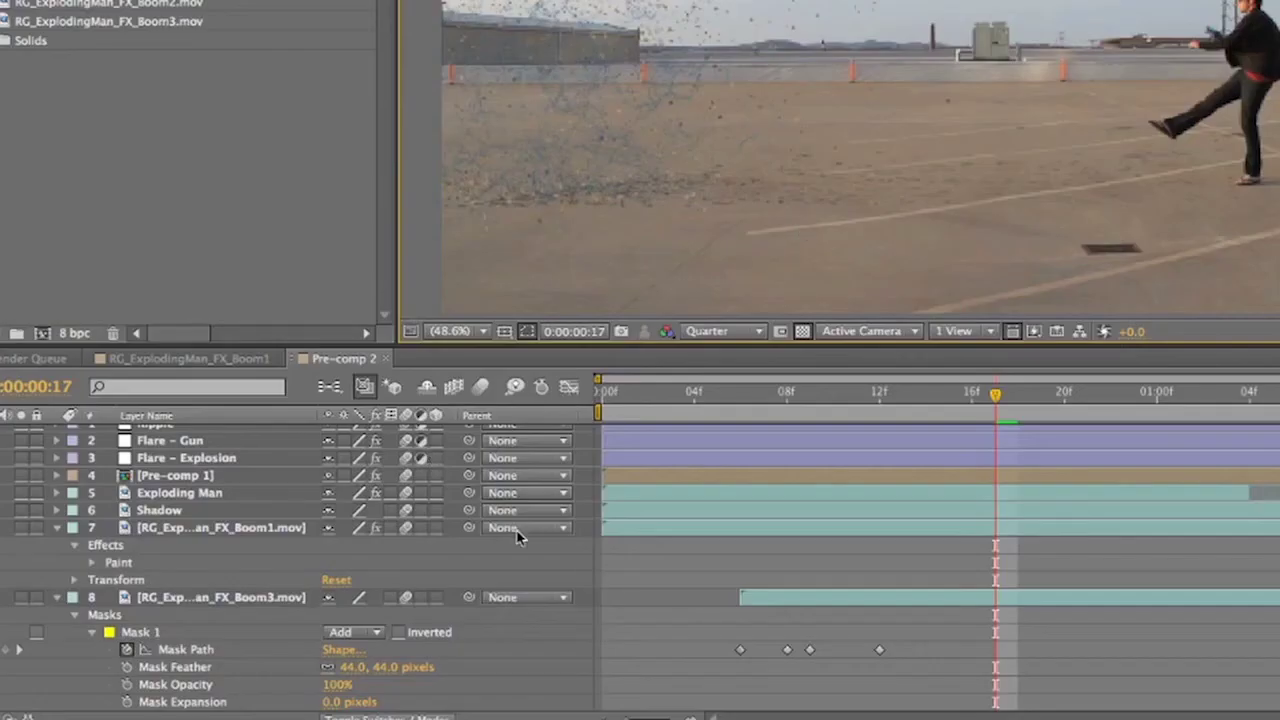
Move the masked RG_ExplodingMan_FX_Boom3.mov layer above the RG_ExplodingMan_FX_Boom1.mov layer and preview from frame 5
click(193, 598)
drag(193, 598, 190, 521)
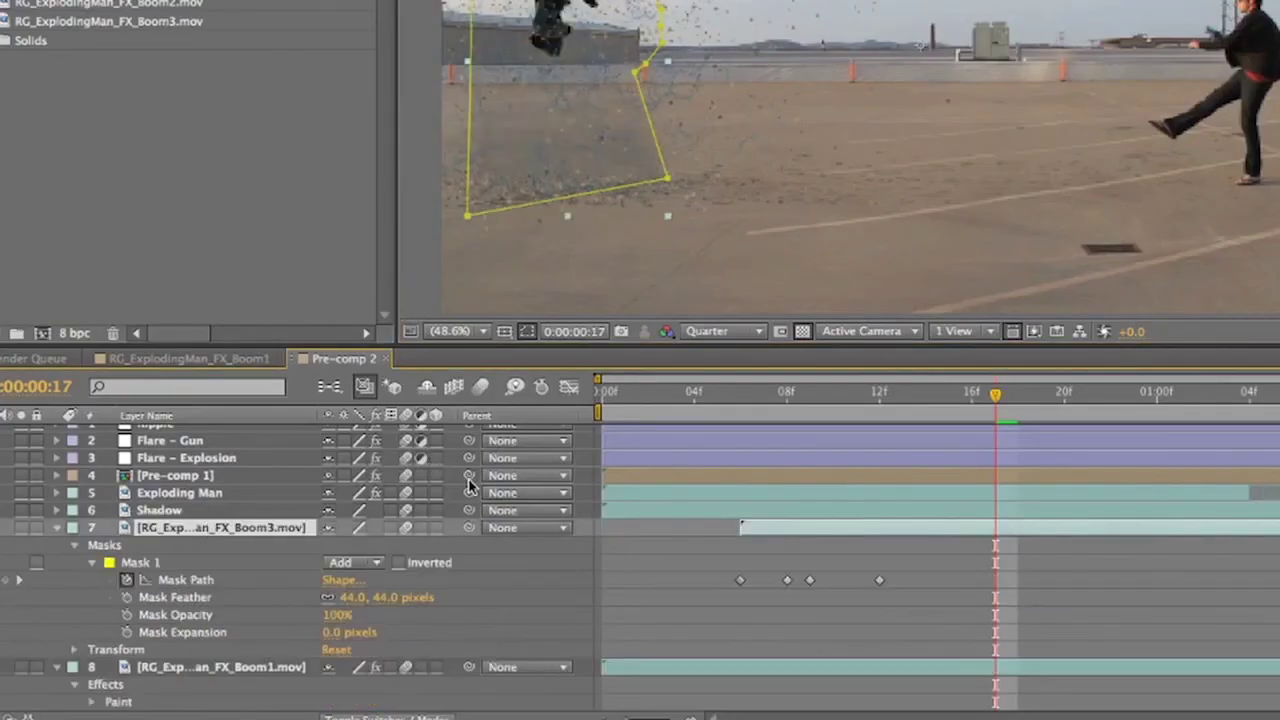
click(489, 693)
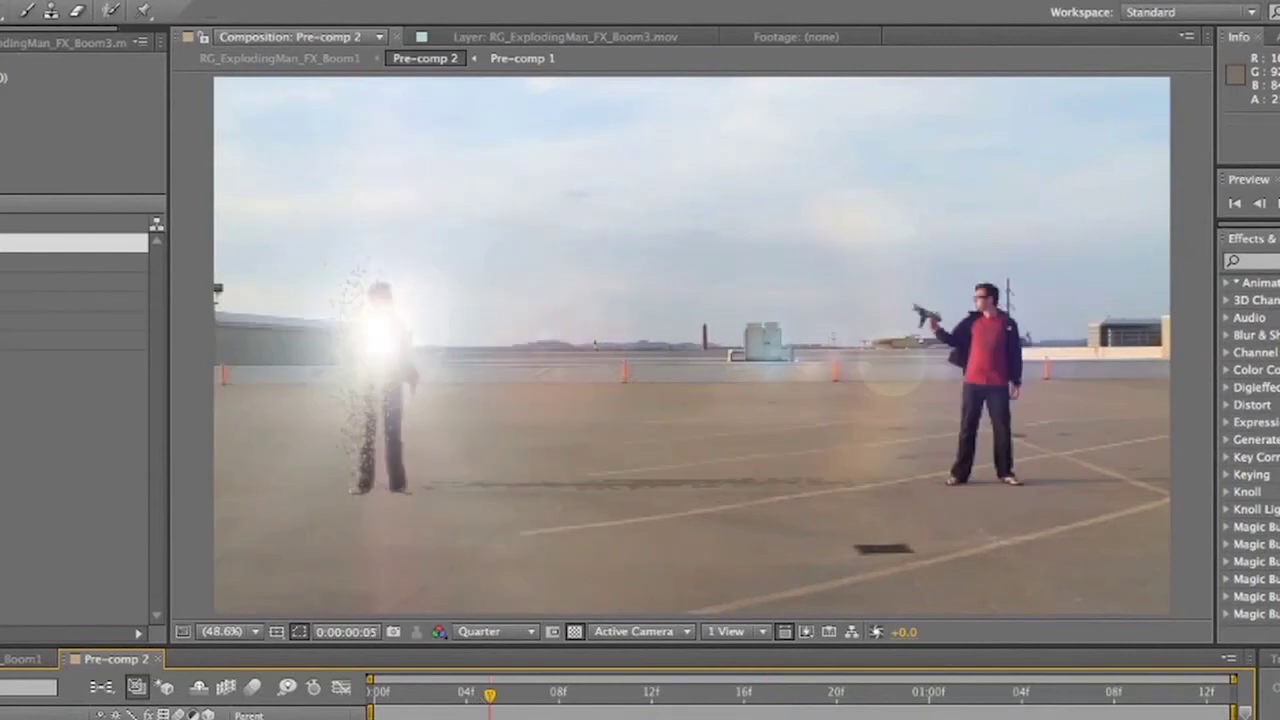
key(space)
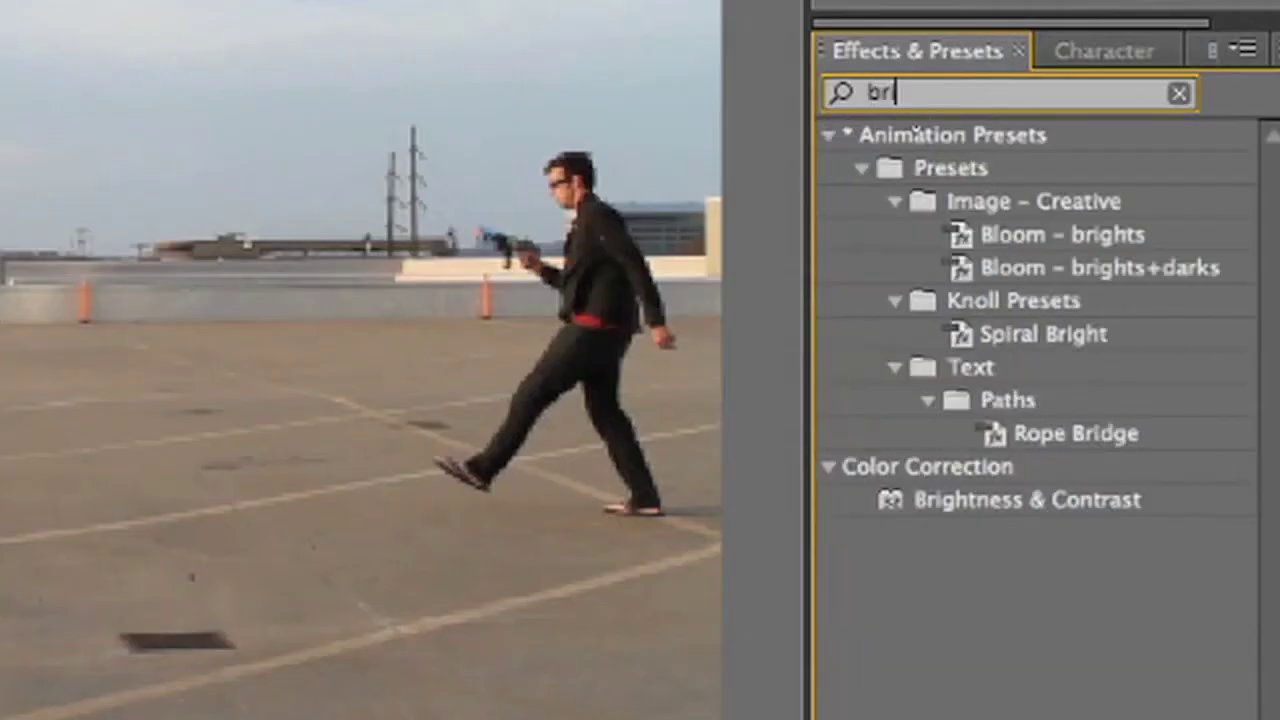
Apply Brightness & Contrast to the Jacket layer and raise its Brightness to about 7 to blend with the background
text(ght)
drag(958, 399, 121, 599)
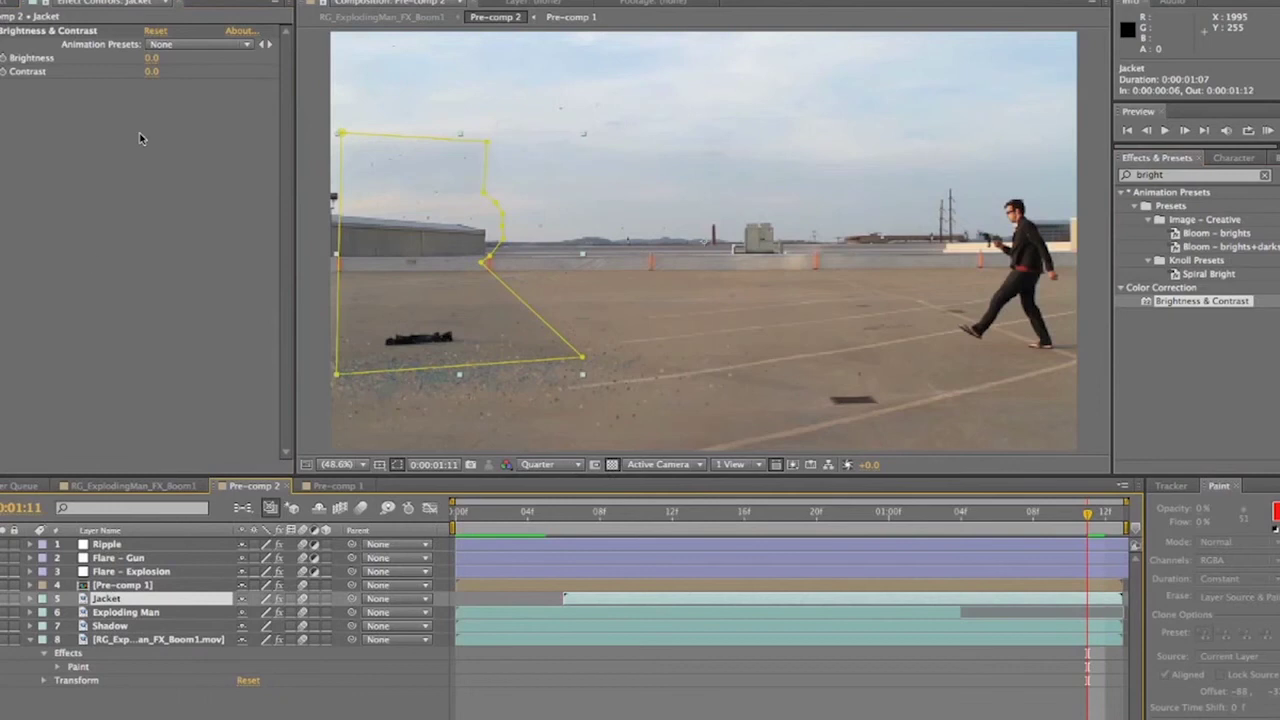
drag(152, 60, 160, 59)
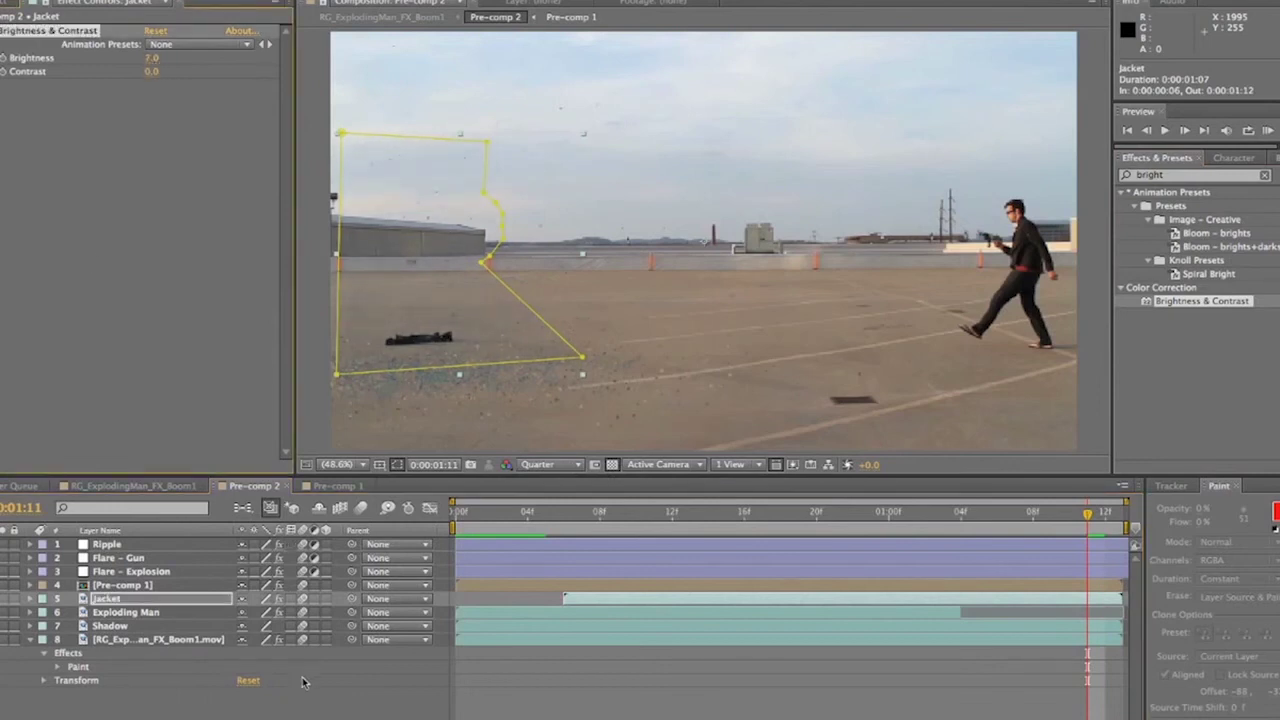
click(303, 714)
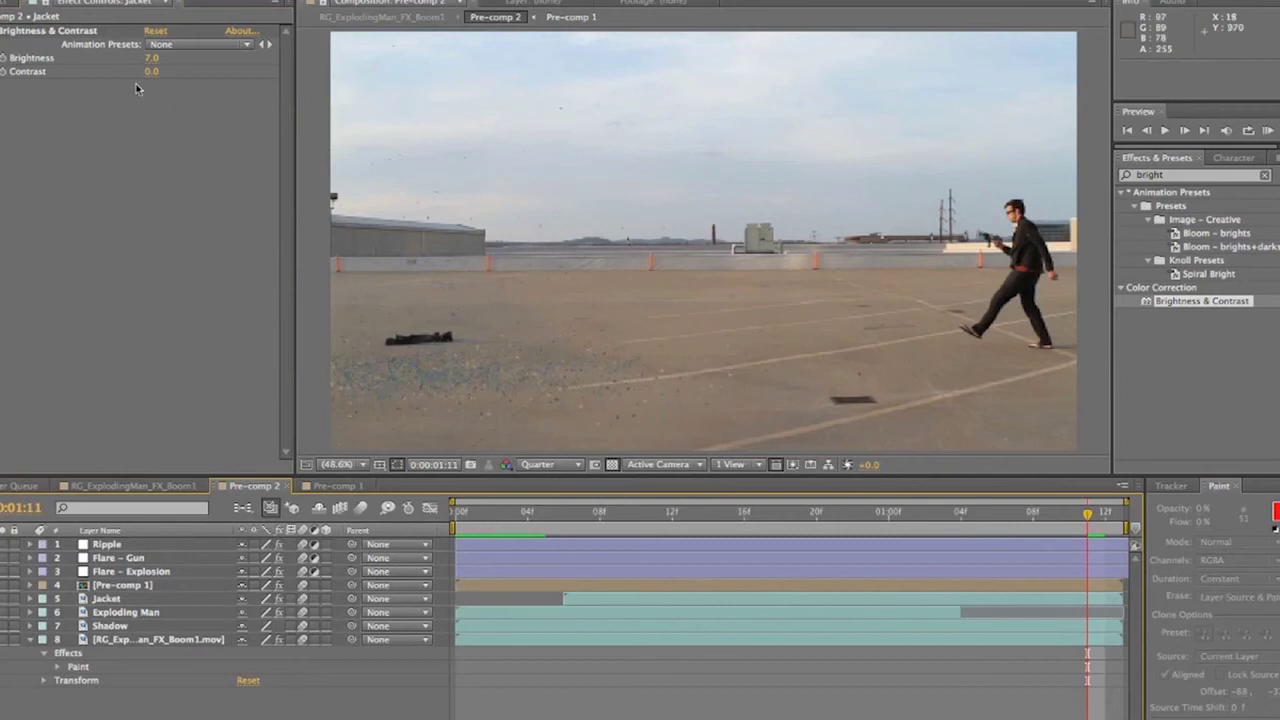
drag(152, 62, 157, 61)
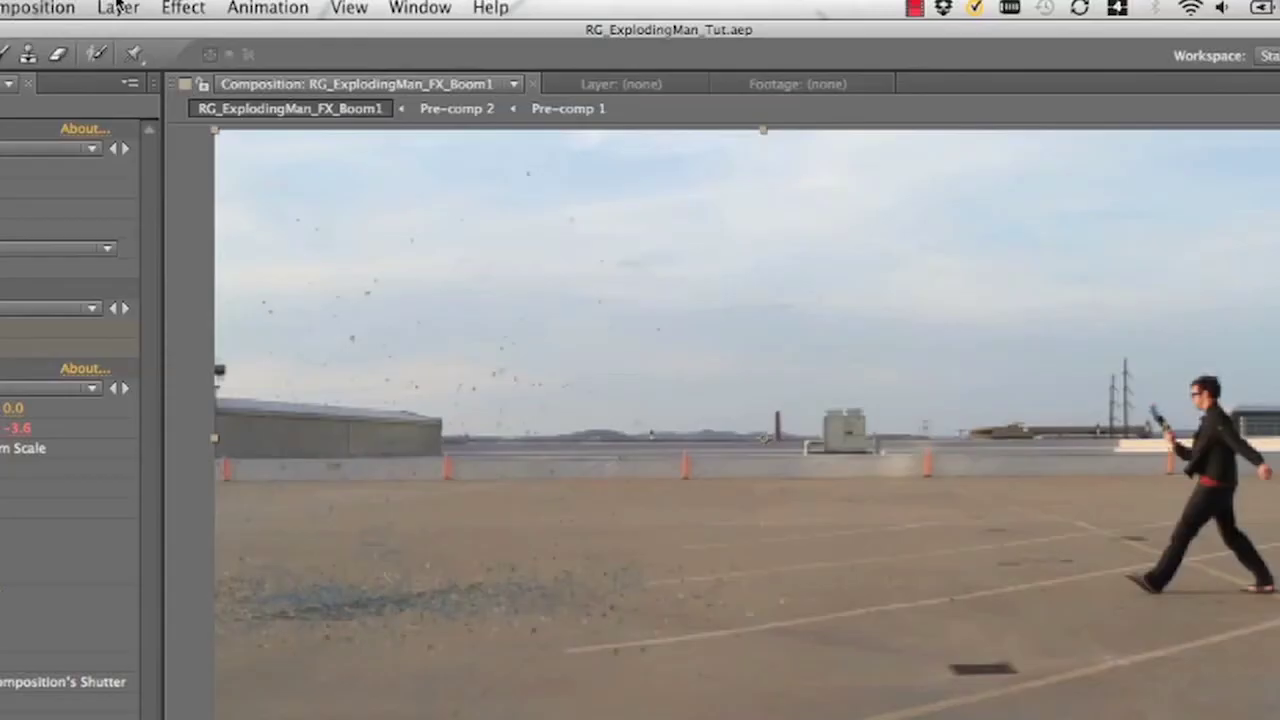
Add an adjustment layer above Pre-comp 2 in the RG_ExplodingMan_FX_Boom1 composition and rename it Looks
click(118, 7)
mouse_move(130, 35)
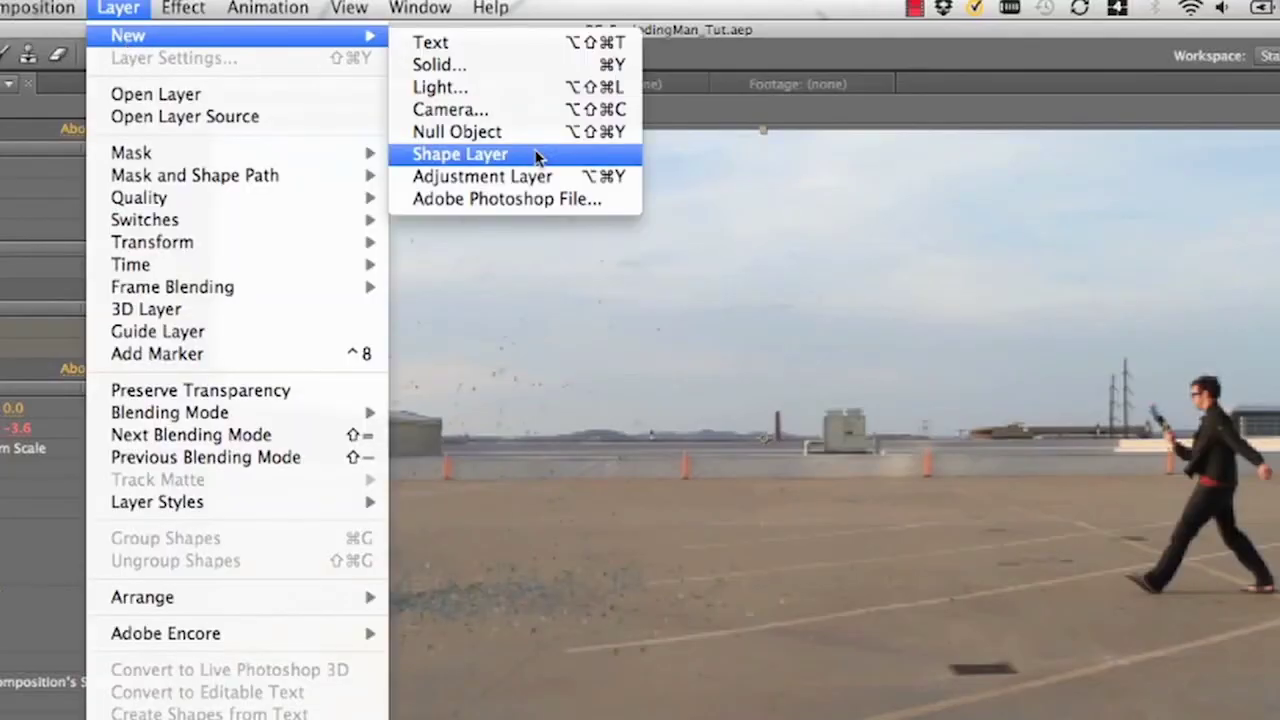
click(486, 175)
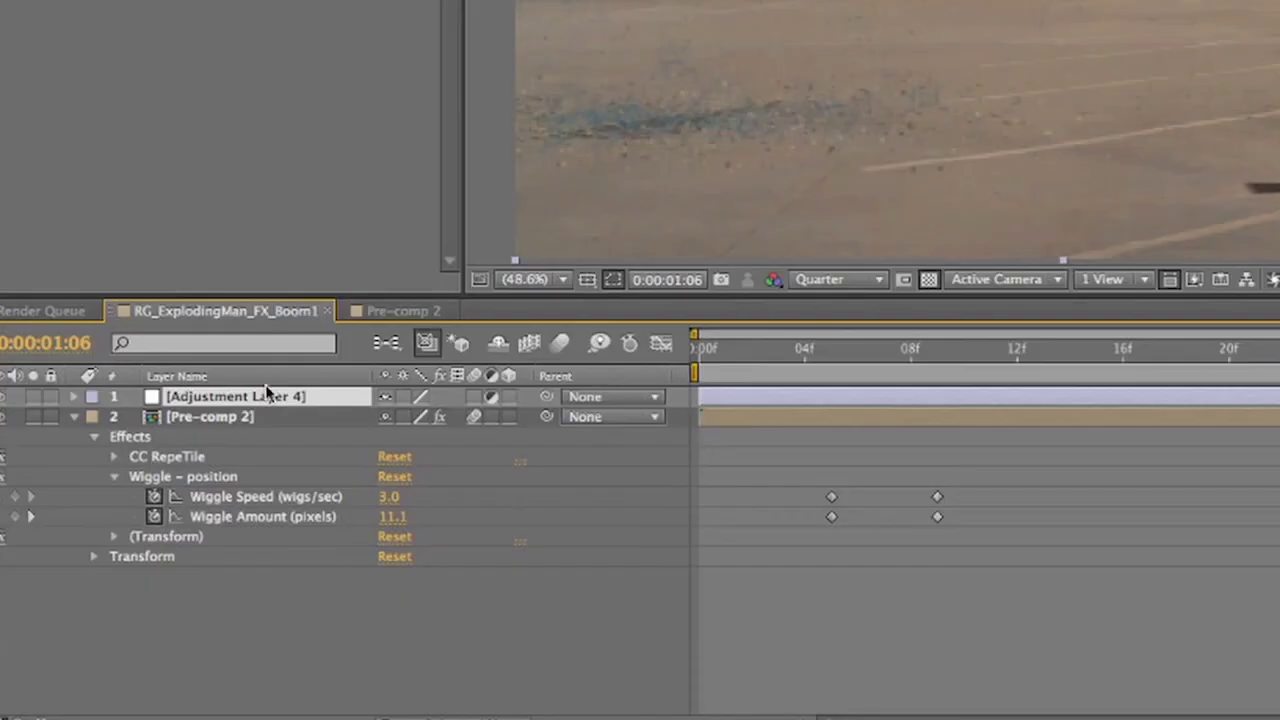
right_click(262, 400)
click(320, 709)
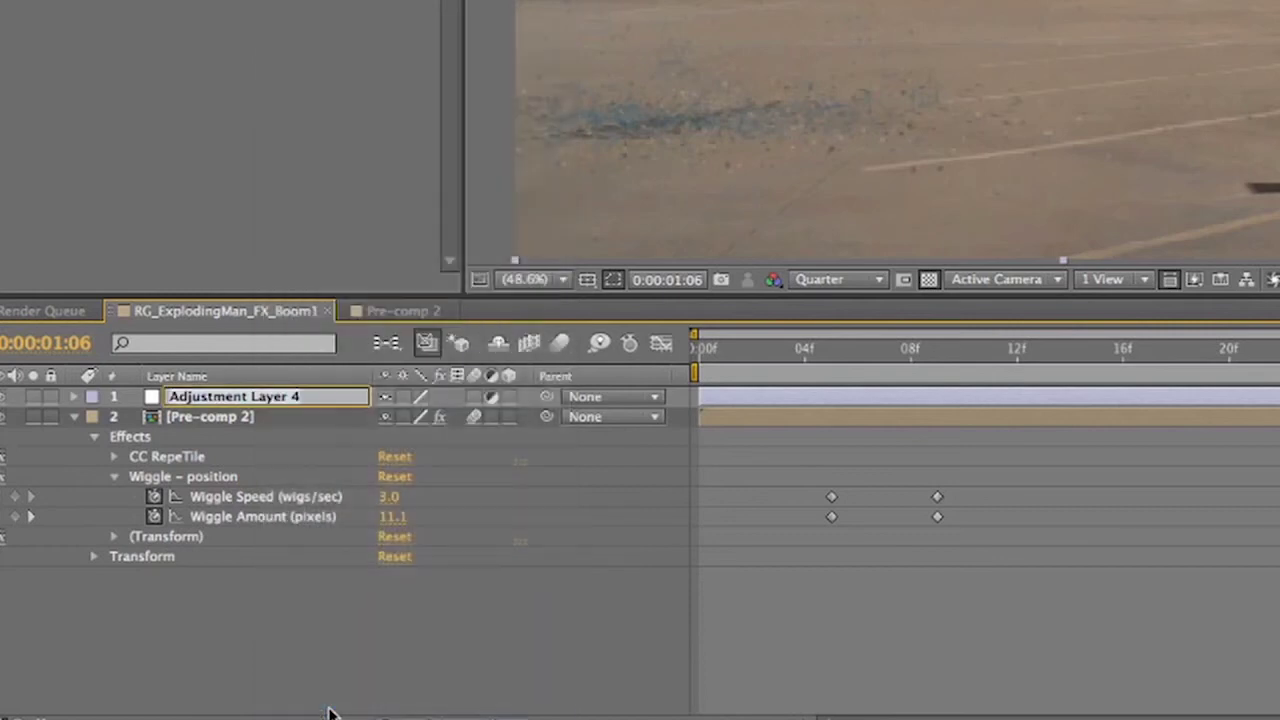
text(Looks)
key(Return)
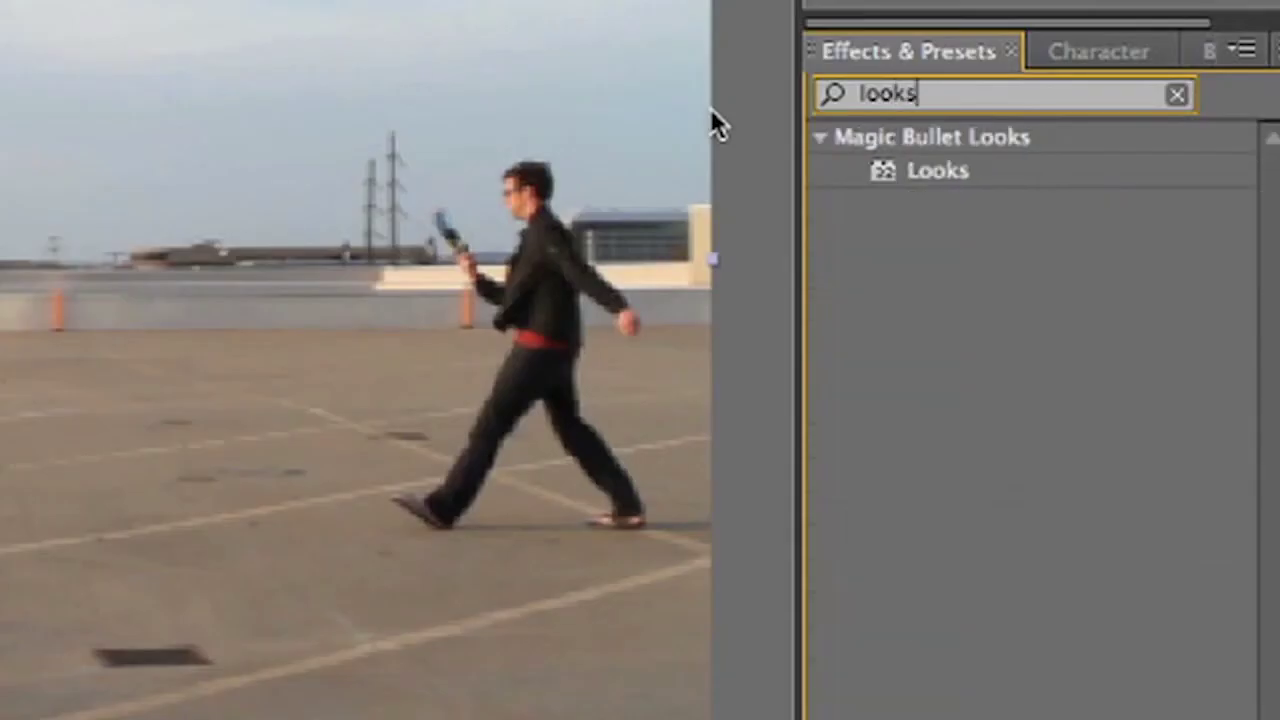
Apply the Magic Bullet Looks effect to the Looks adjustment layer and open its look editor
drag(933, 170, 139, 540)
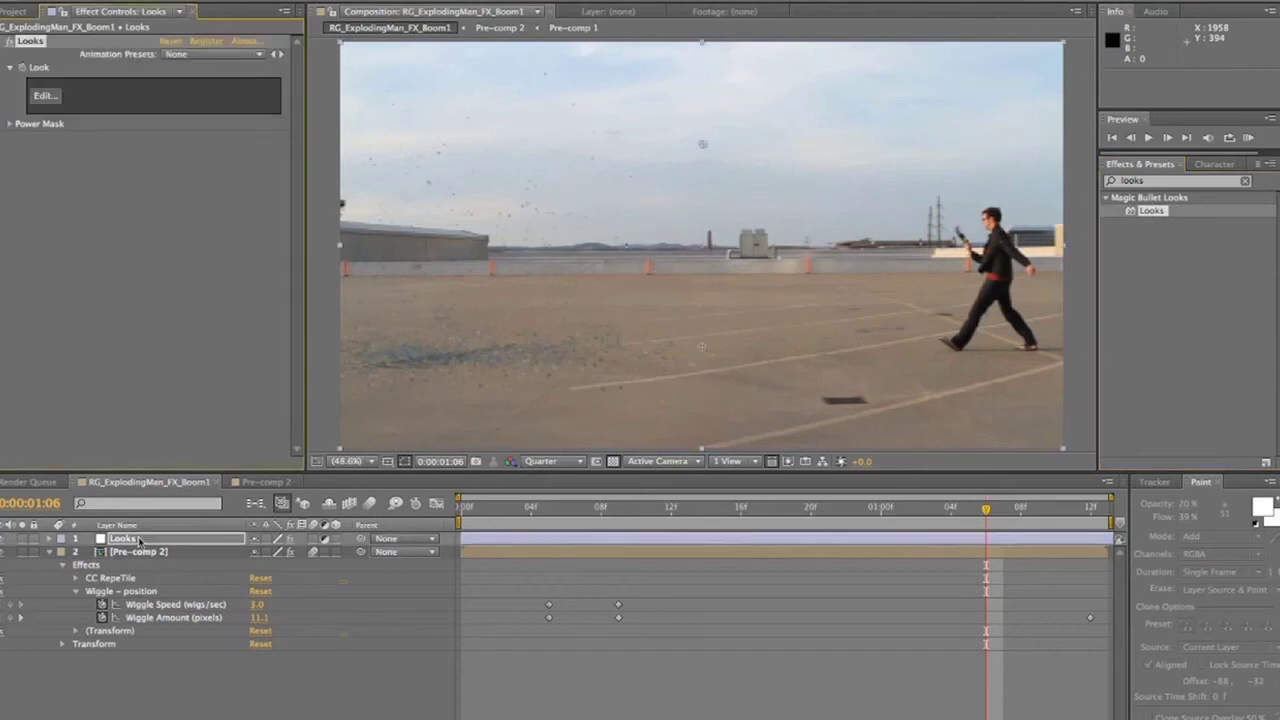
click(45, 95)
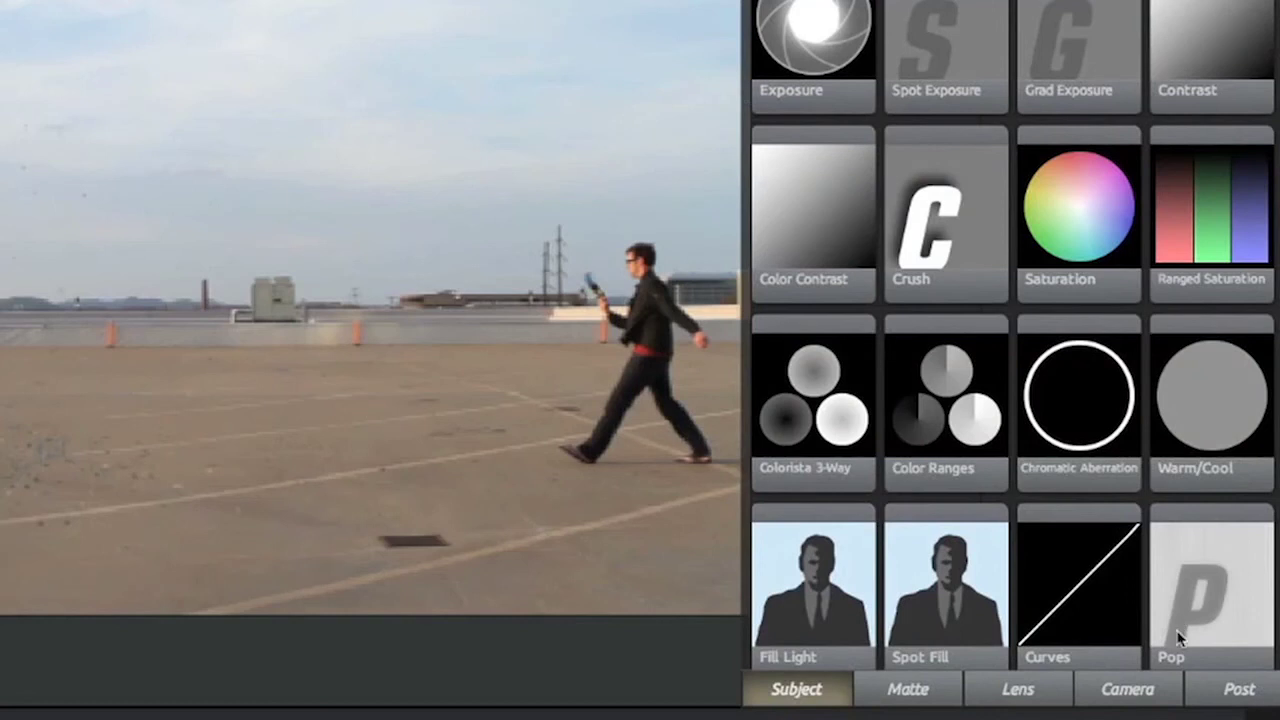
Add a Vignette lens effect to the look
click(1221, 694)
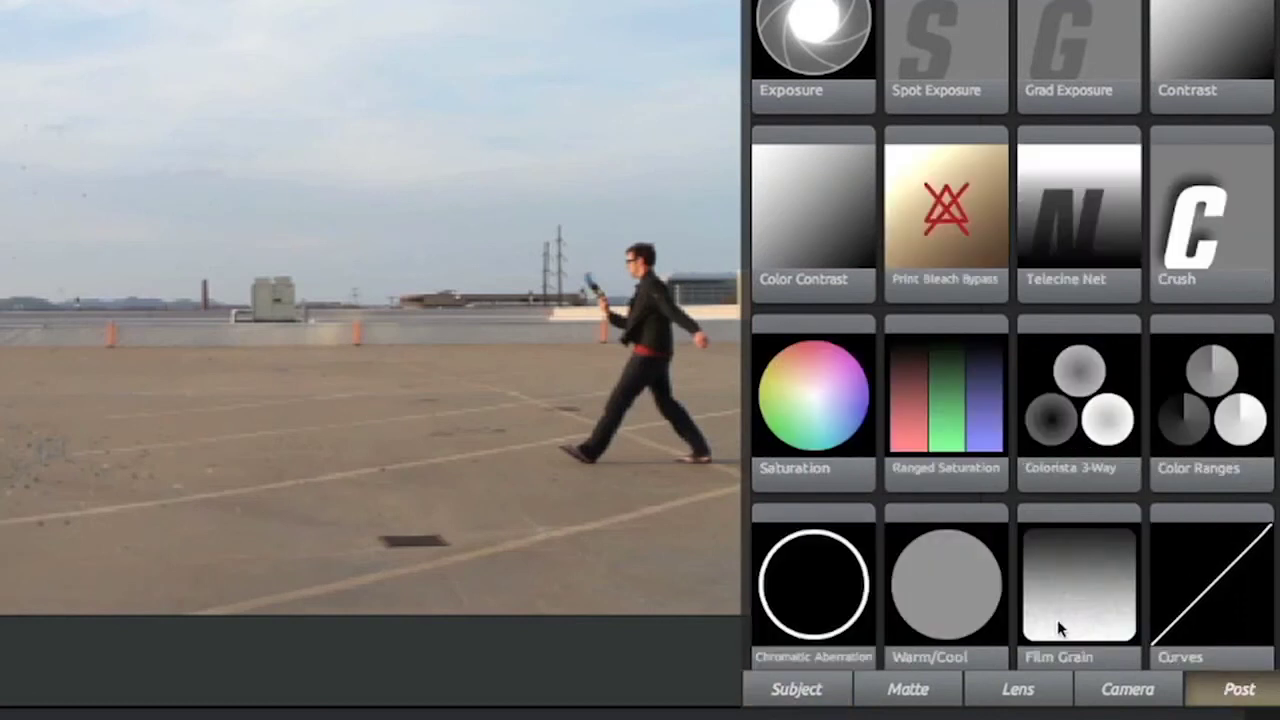
click(1015, 692)
drag(1184, 64, 360, 205)
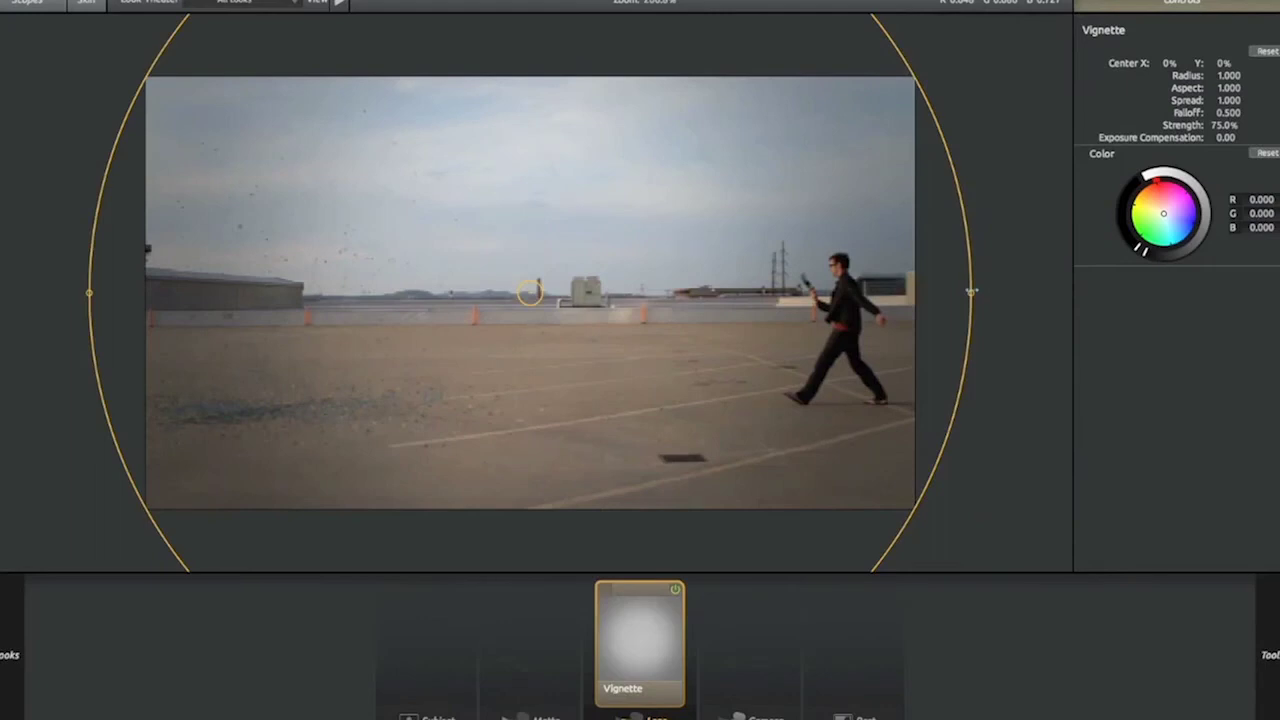
Reshape the vignette into a wide ellipse, then enlarge it outward so the darkening falls mainly near the frame edges
drag(971, 292, 1114, 302)
drag(1030, 91, 834, 183)
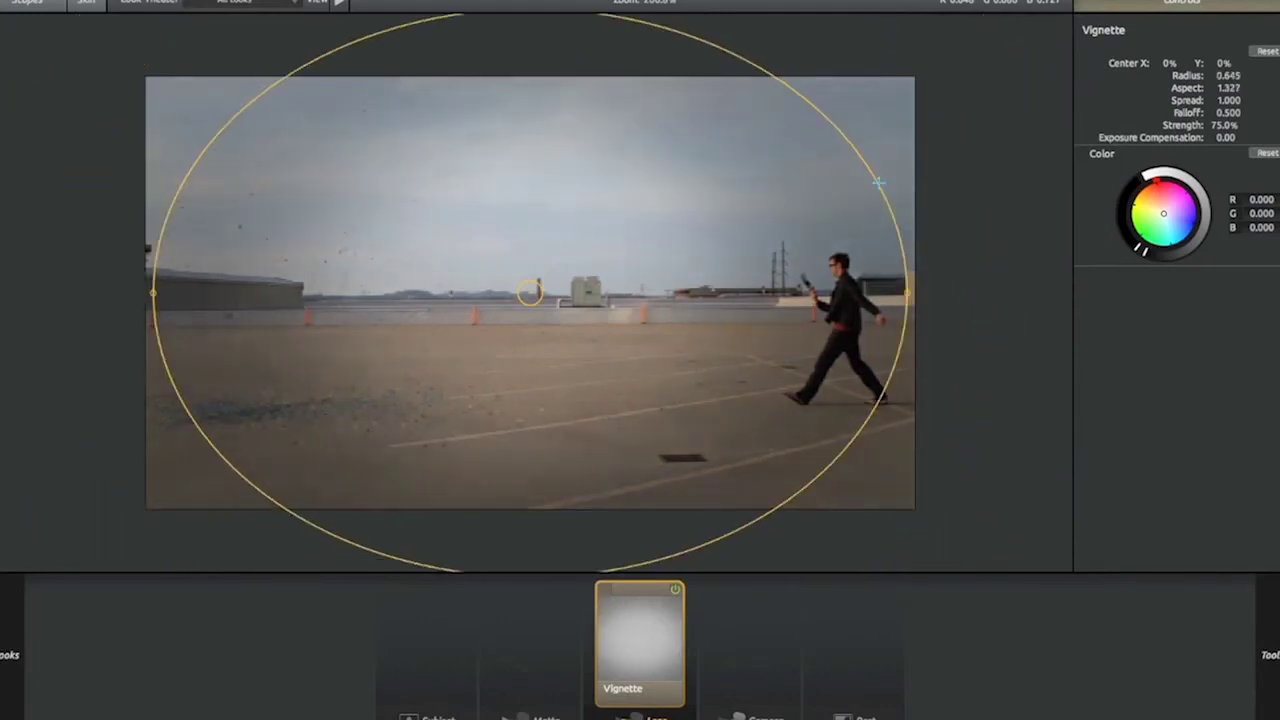
drag(773, 64, 530, 148)
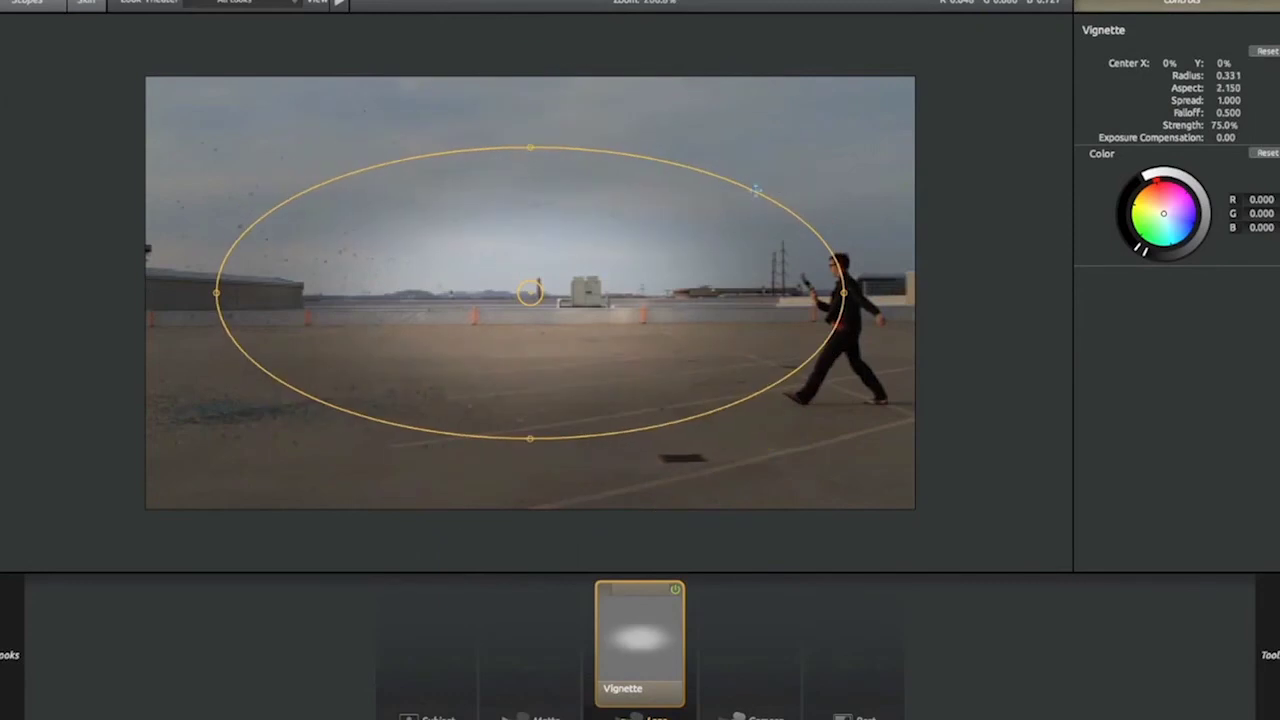
drag(756, 189, 1009, 74)
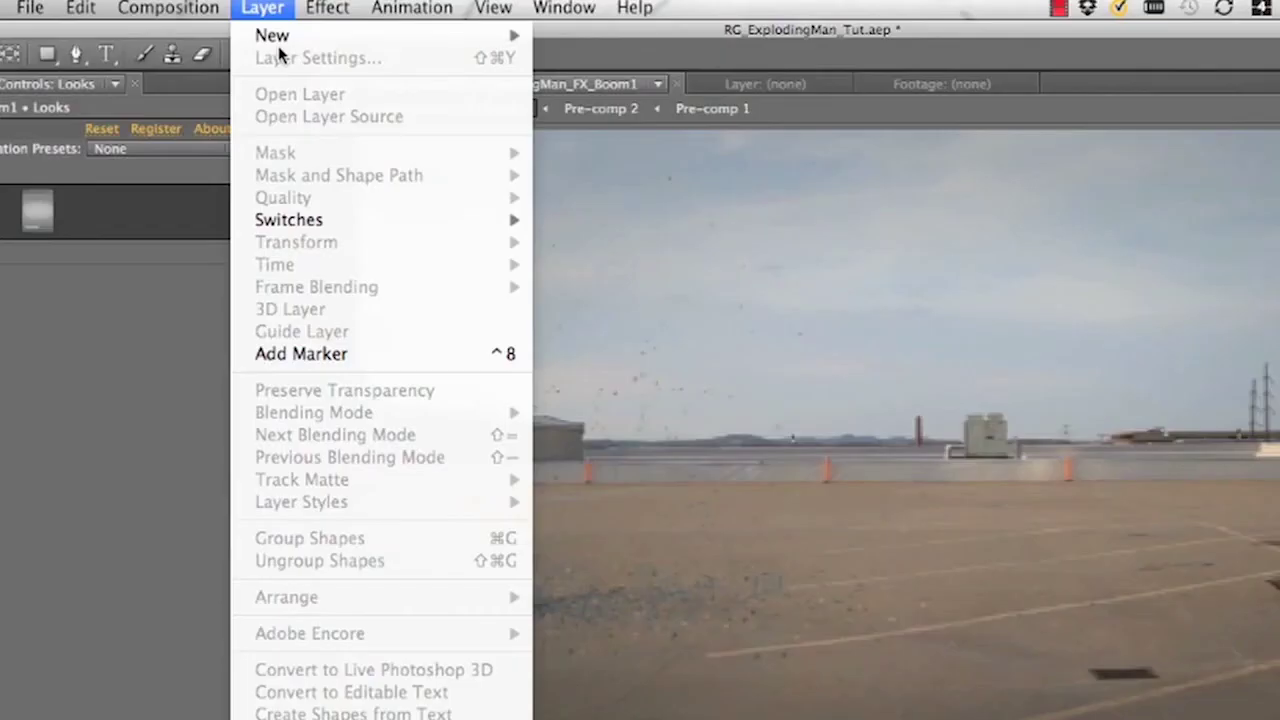
Add an adjustment layer above Looks in the RG_ExplodingMan_FX_Boom1 composition and rename it Mojo
mouse_move(290, 35)
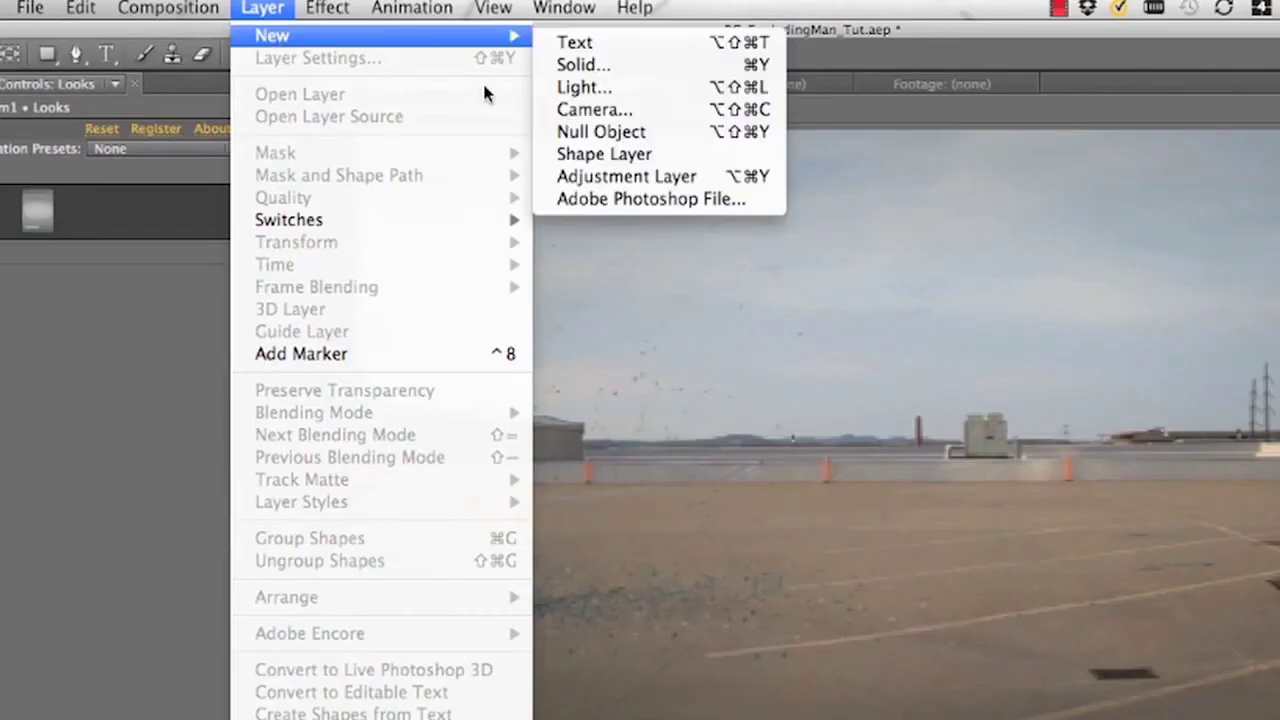
click(630, 180)
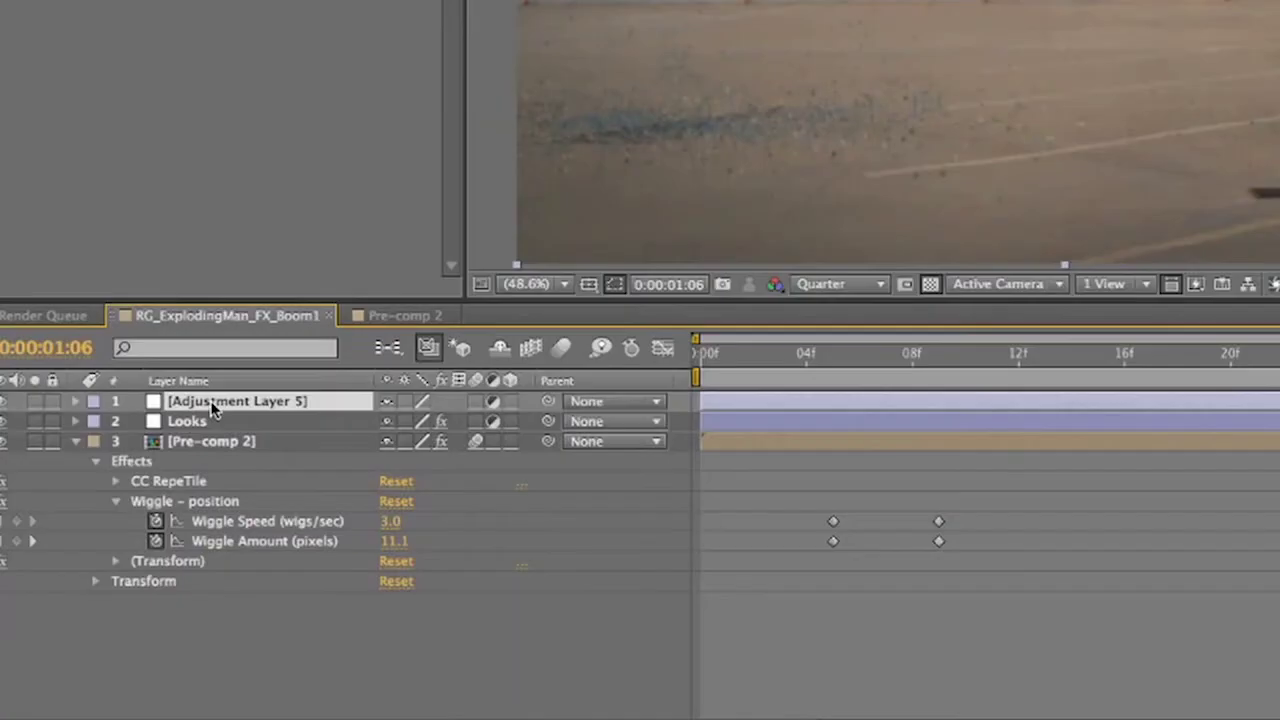
right_click(214, 400)
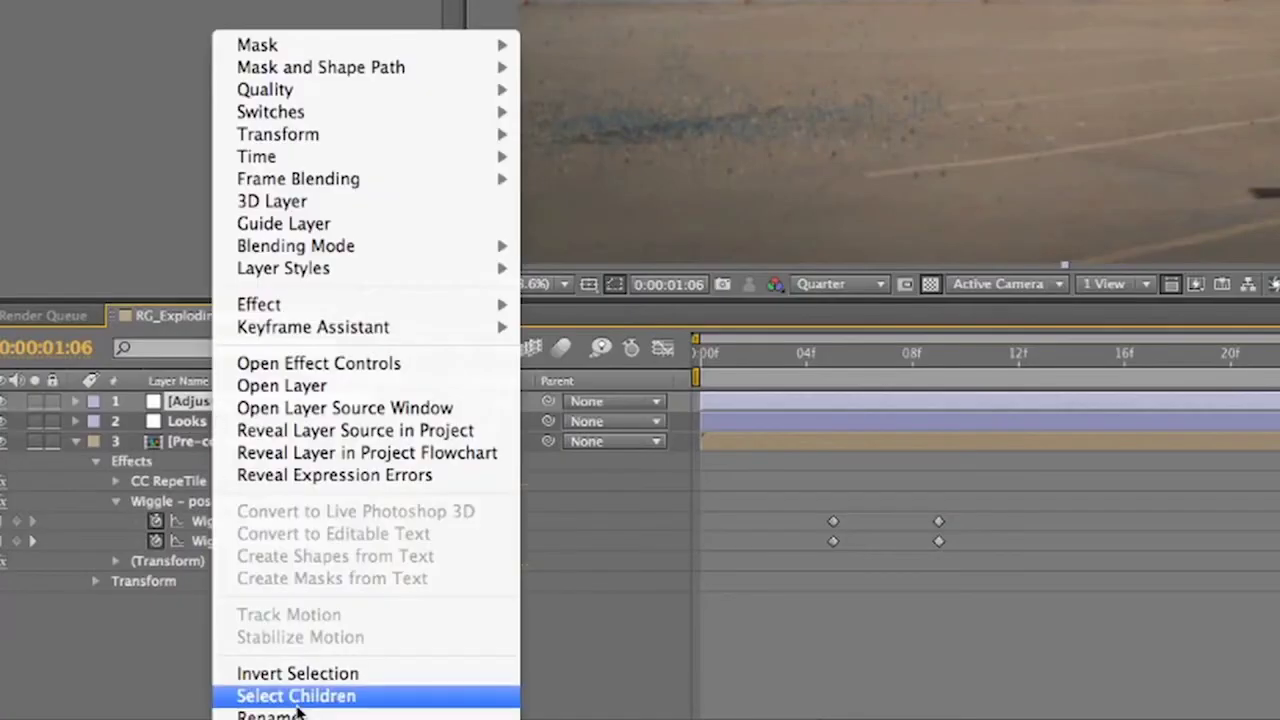
click(298, 714)
text(Mojo)
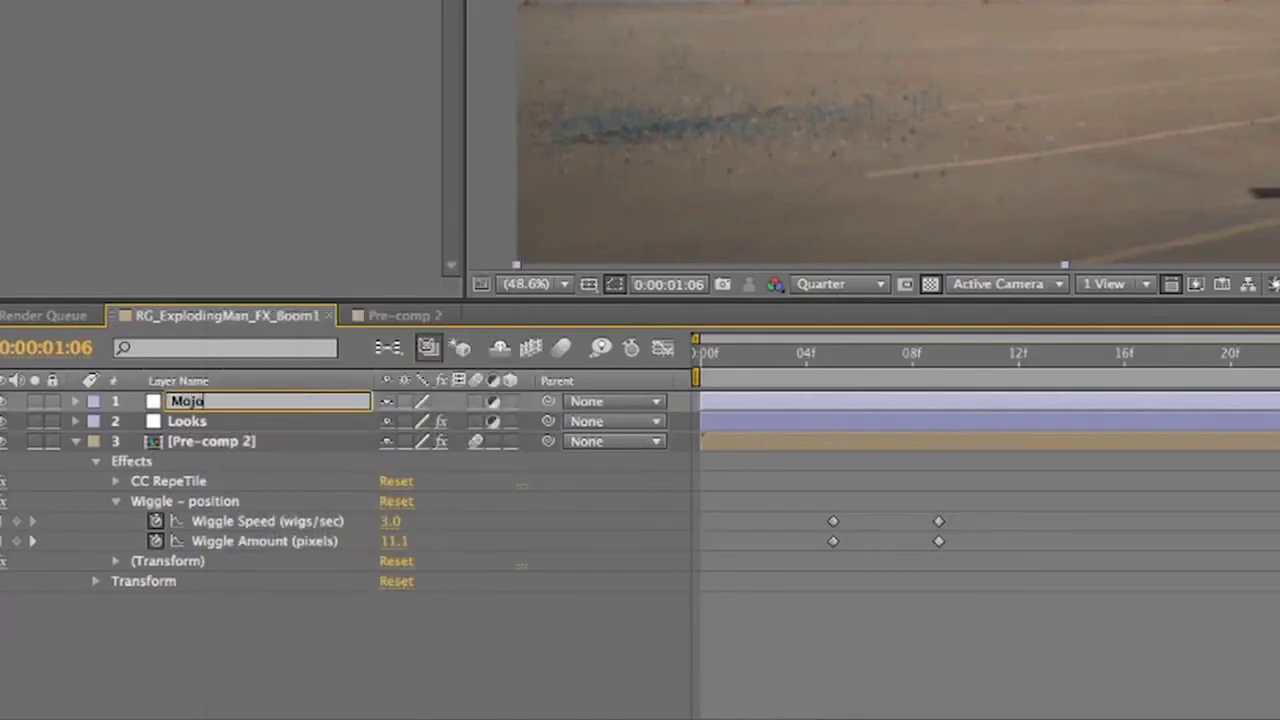
key(Return)
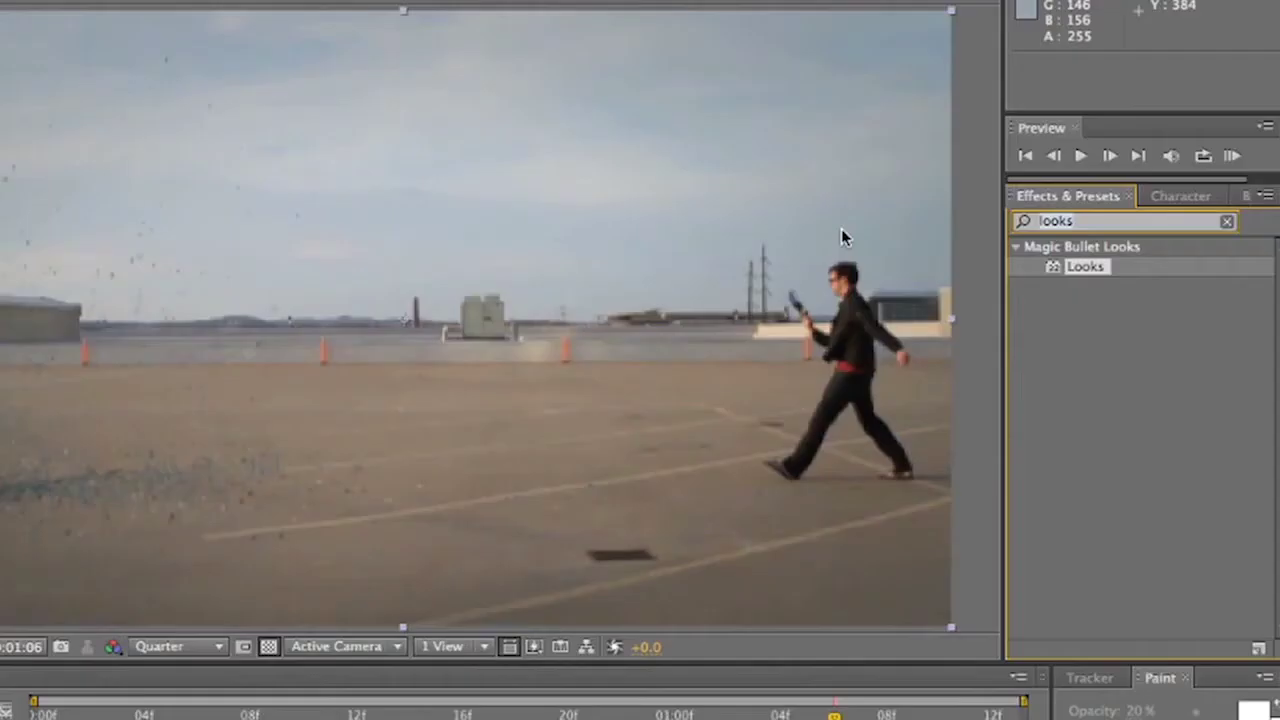
Apply the Magic Bullet Mojo effect to the Mojo layer, set its Mojo amount to 38.66 and lower its Mojo Balance
text(mojo)
scroll(1142, 410, down, 5)
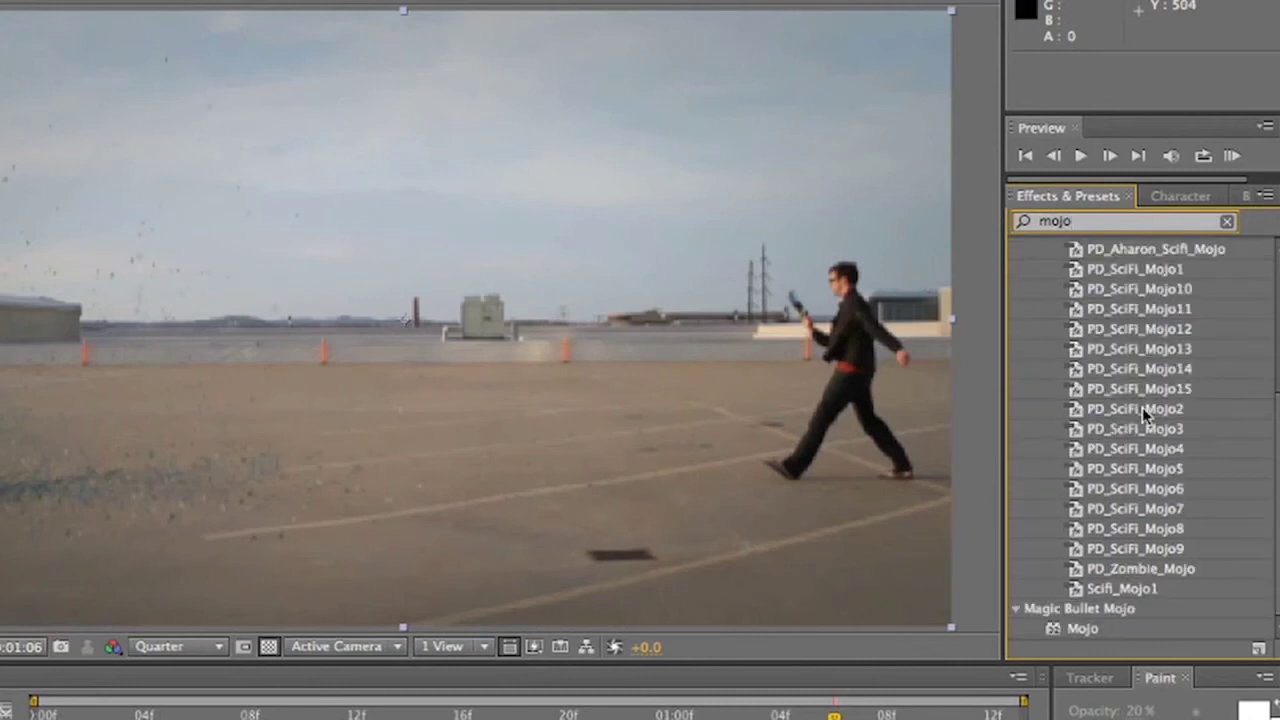
drag(1085, 628, 0, 719)
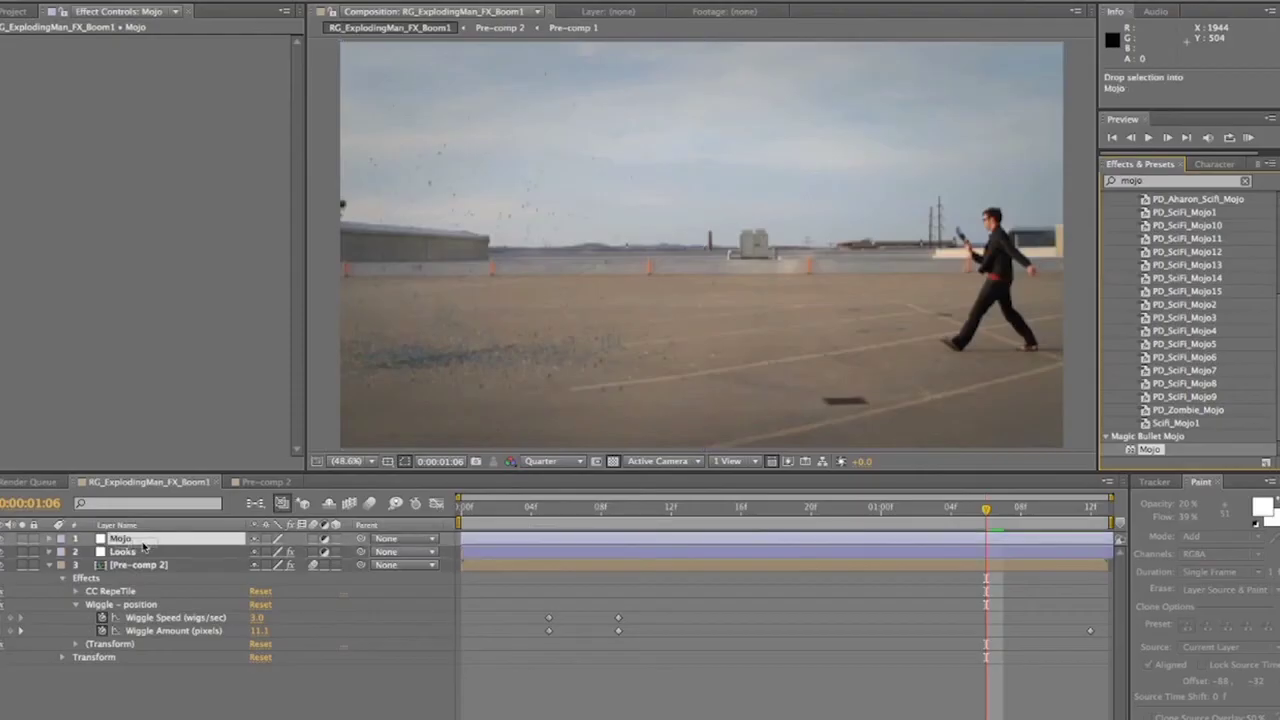
drag(143, 545, 144, 547)
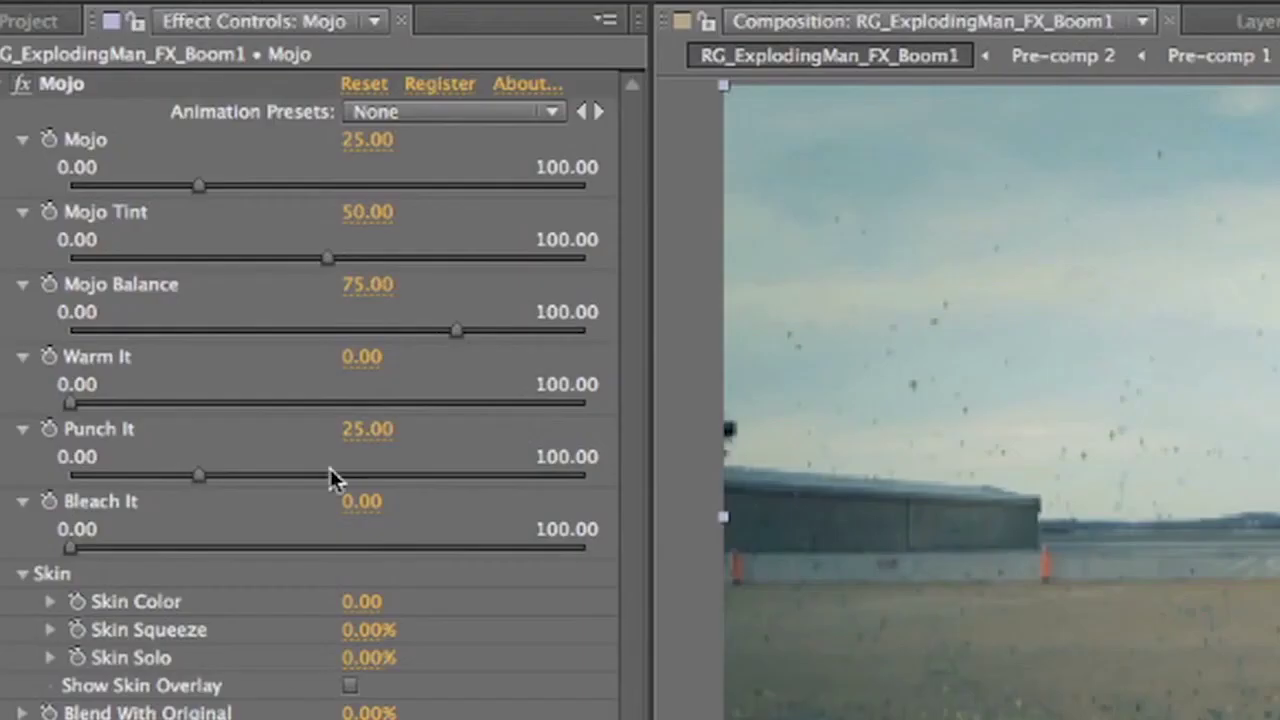
click(268, 186)
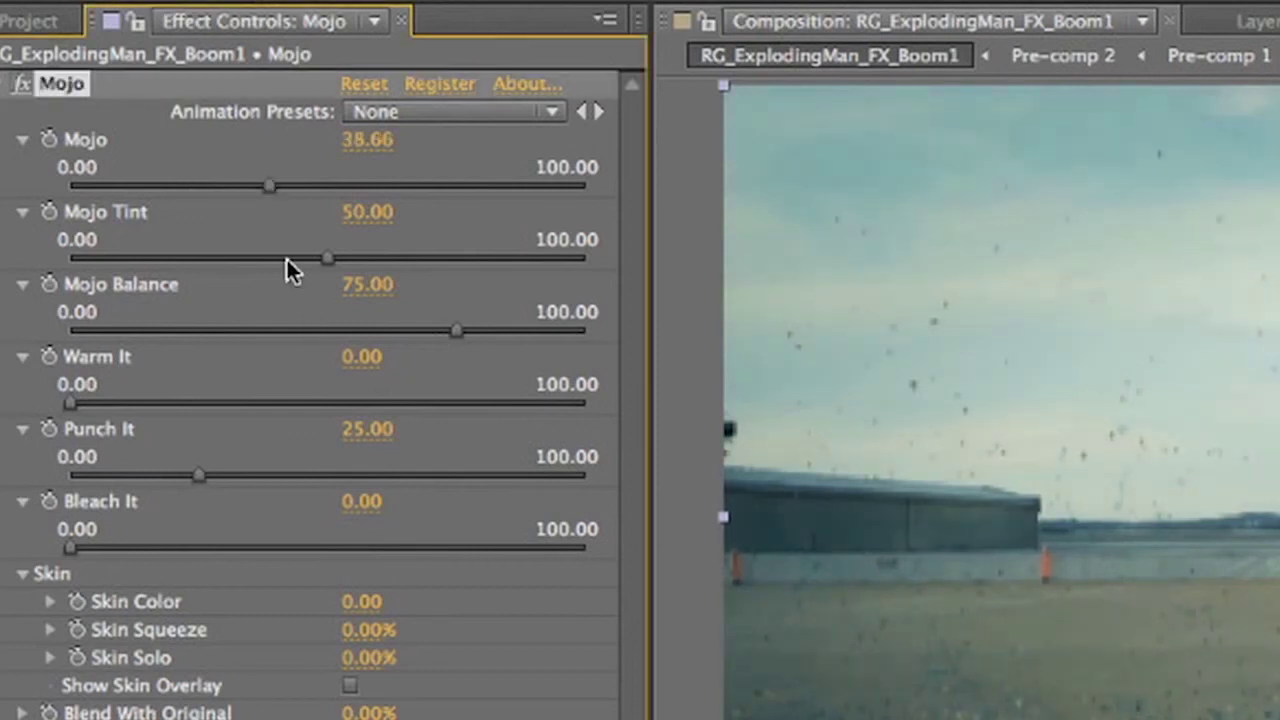
drag(315, 330, 394, 346)
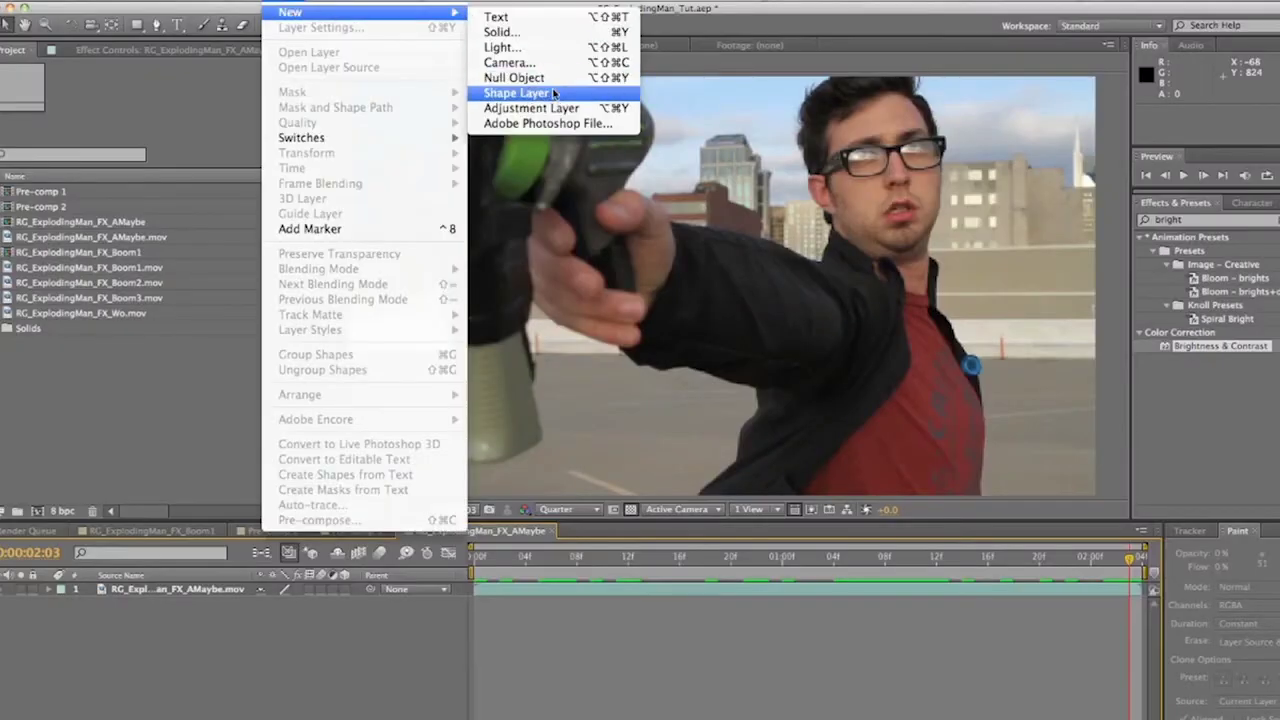
Add an adjustment layer above the clip in the RG_ExplodingMan_FX_AMaybe composition and rename it Flare
click(543, 110)
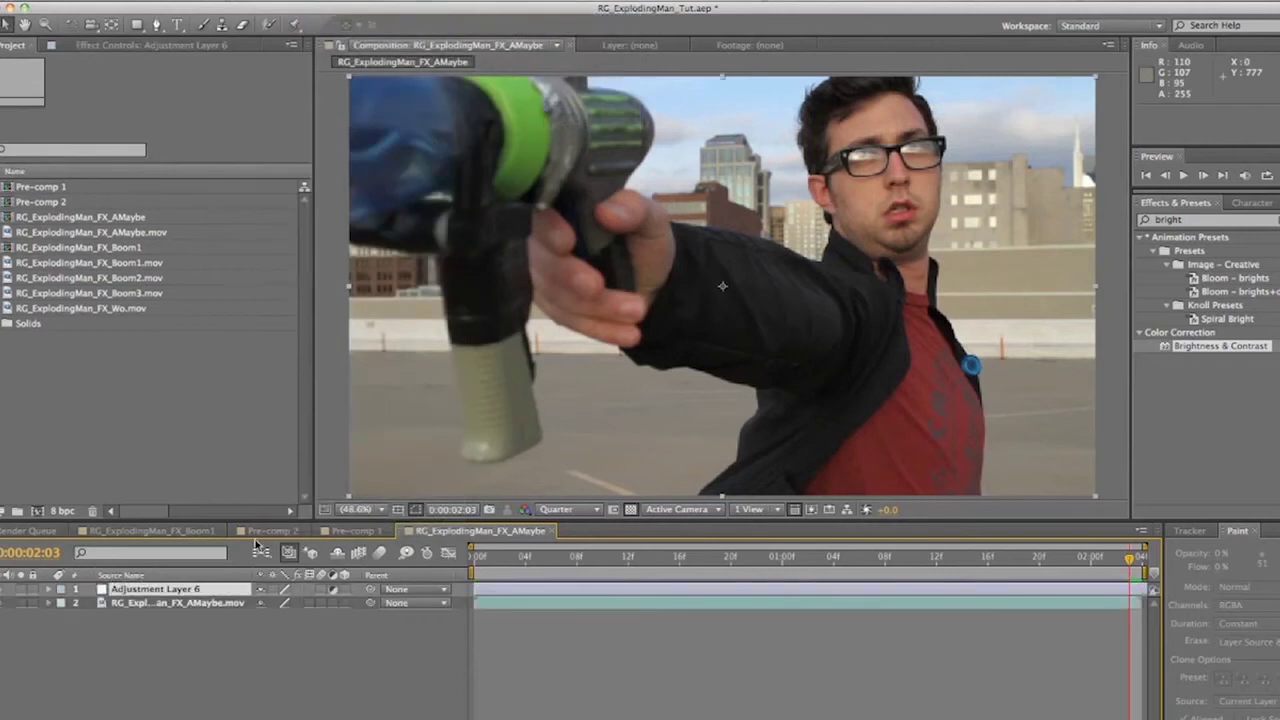
right_click(141, 592)
key(Escape)
key(Return)
text(F)
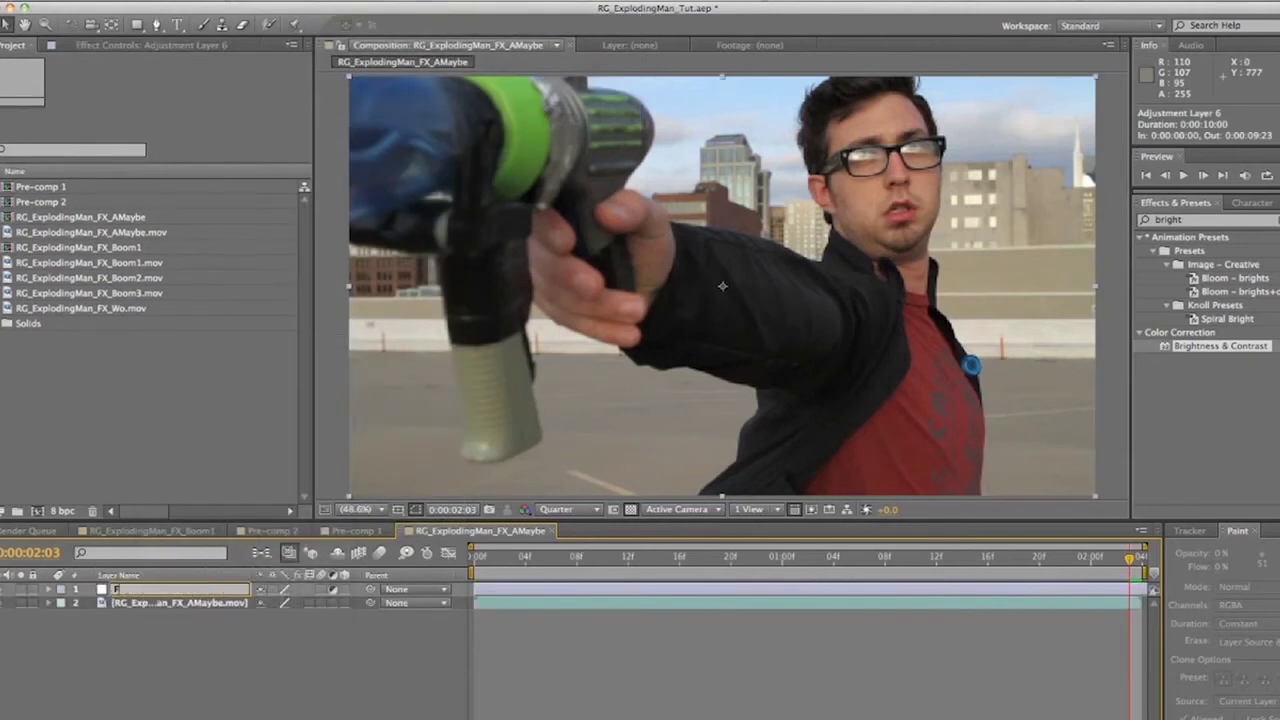
text(lare)
key(Return)
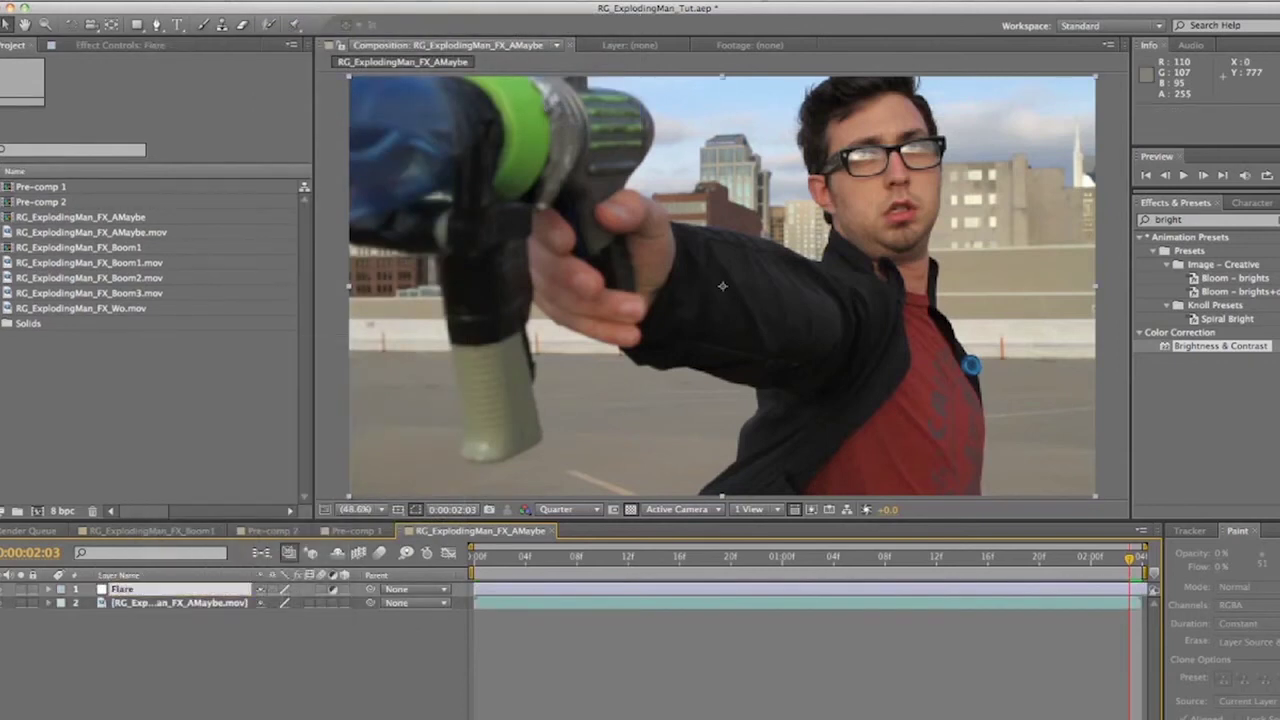
Find the Knoll Light Factory effect and apply it to the Flare adjustment layer
click(1195, 226)
text(light)
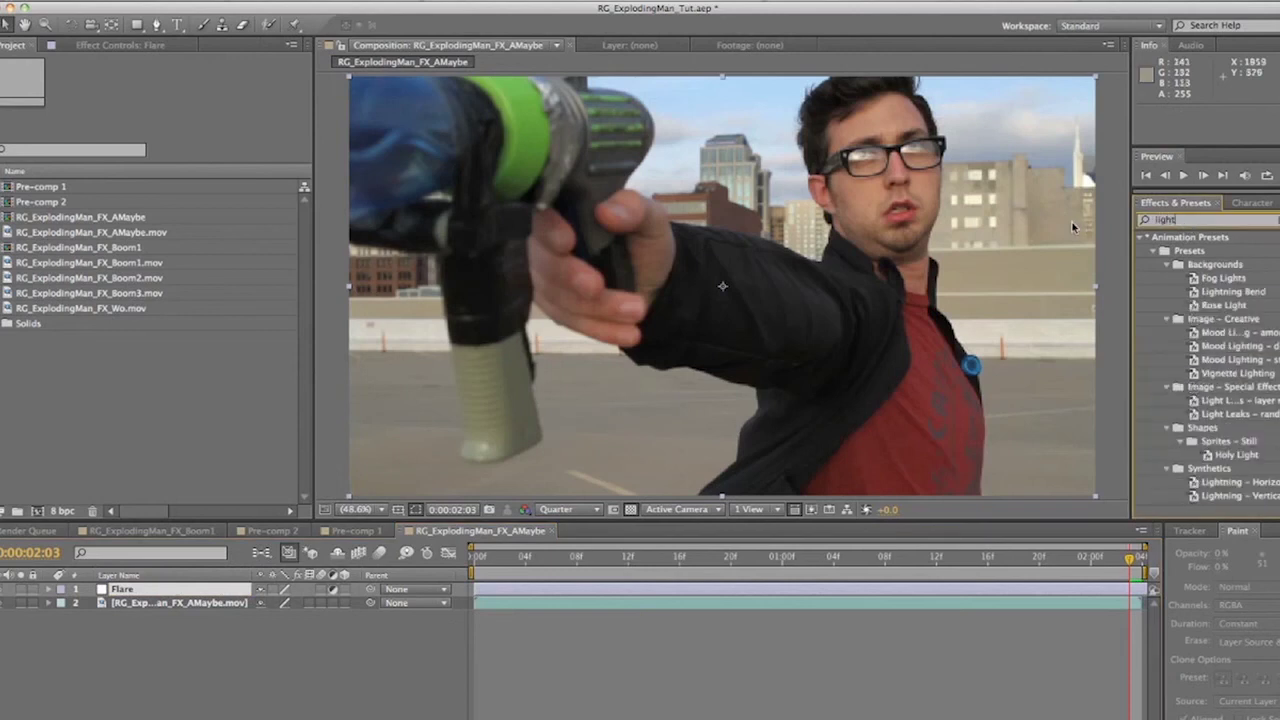
text( fa)
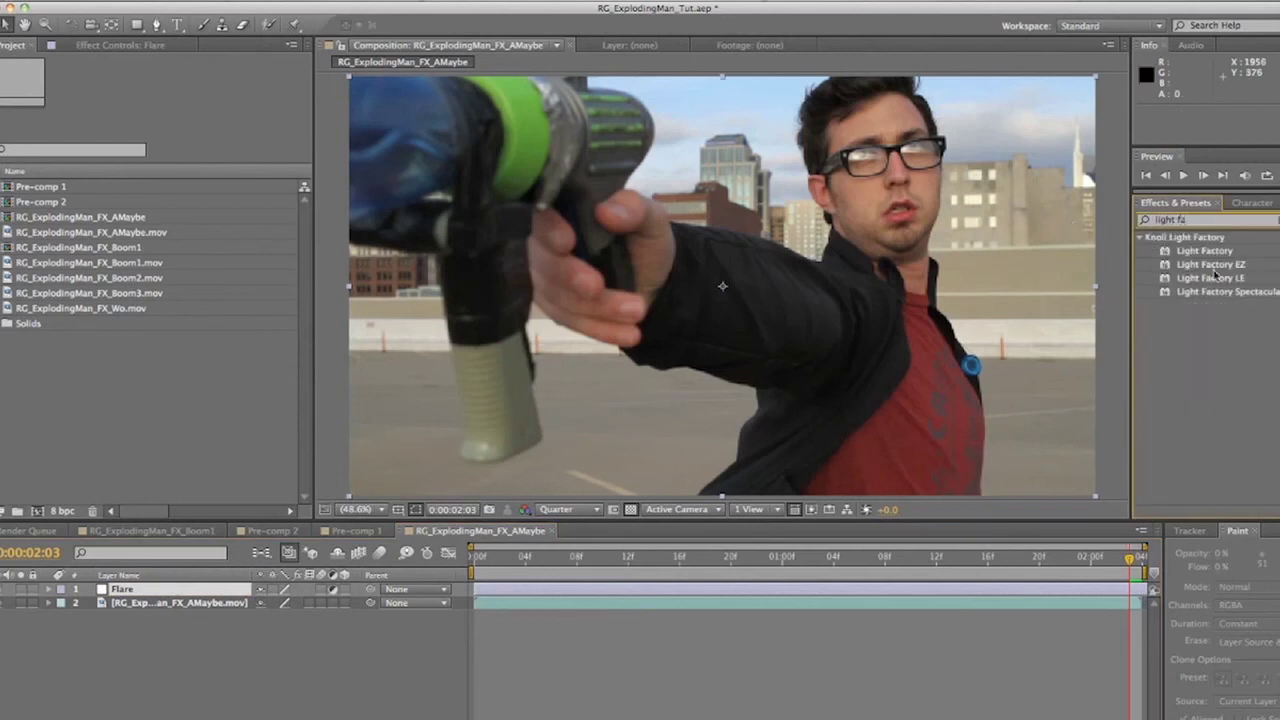
drag(1197, 250, 137, 592)
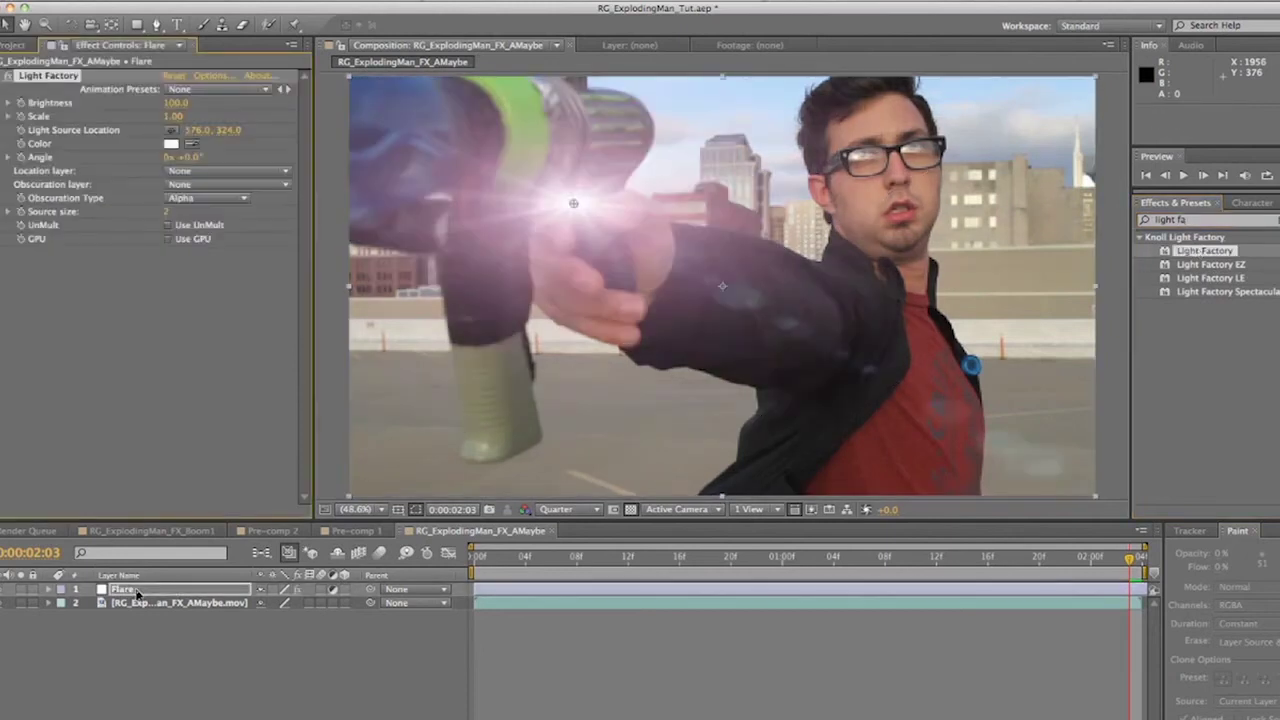
Keyframe the Light Source Location on the gun, from 203.7, 131.7 at 0:00:02:03 back to 504.0, 452.6 at 0:00:01:21
click(172, 132)
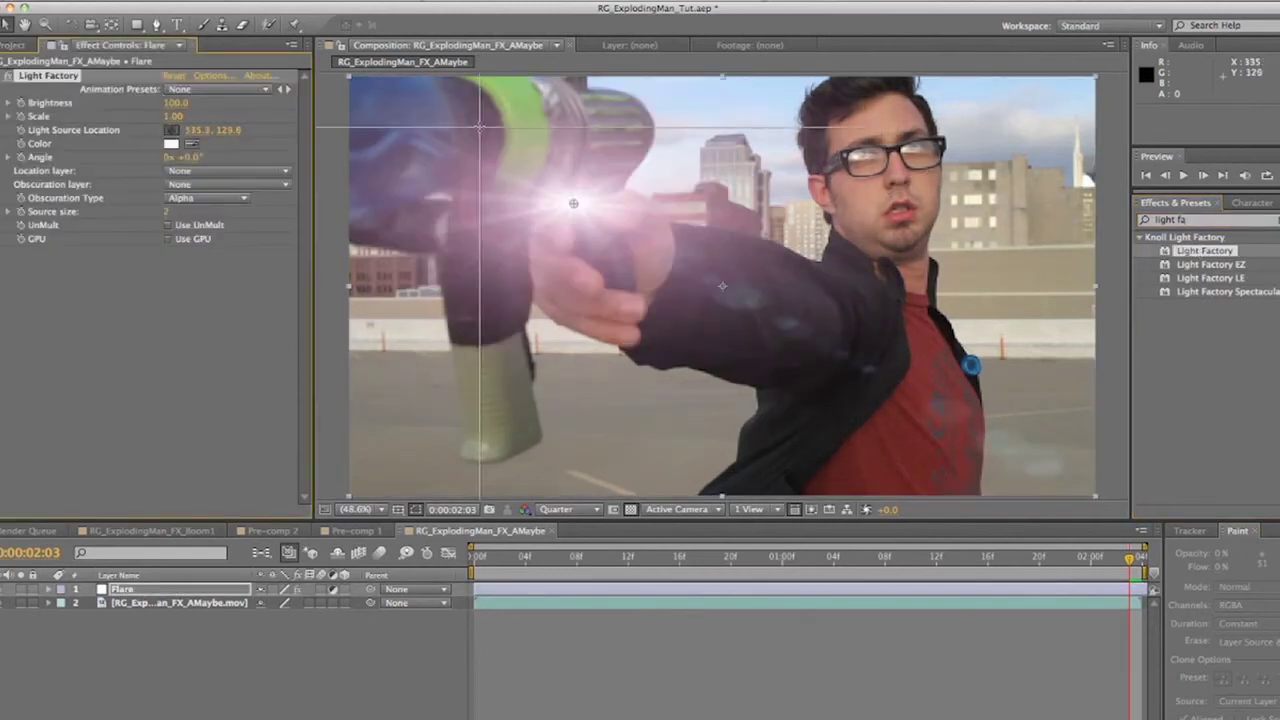
click(428, 128)
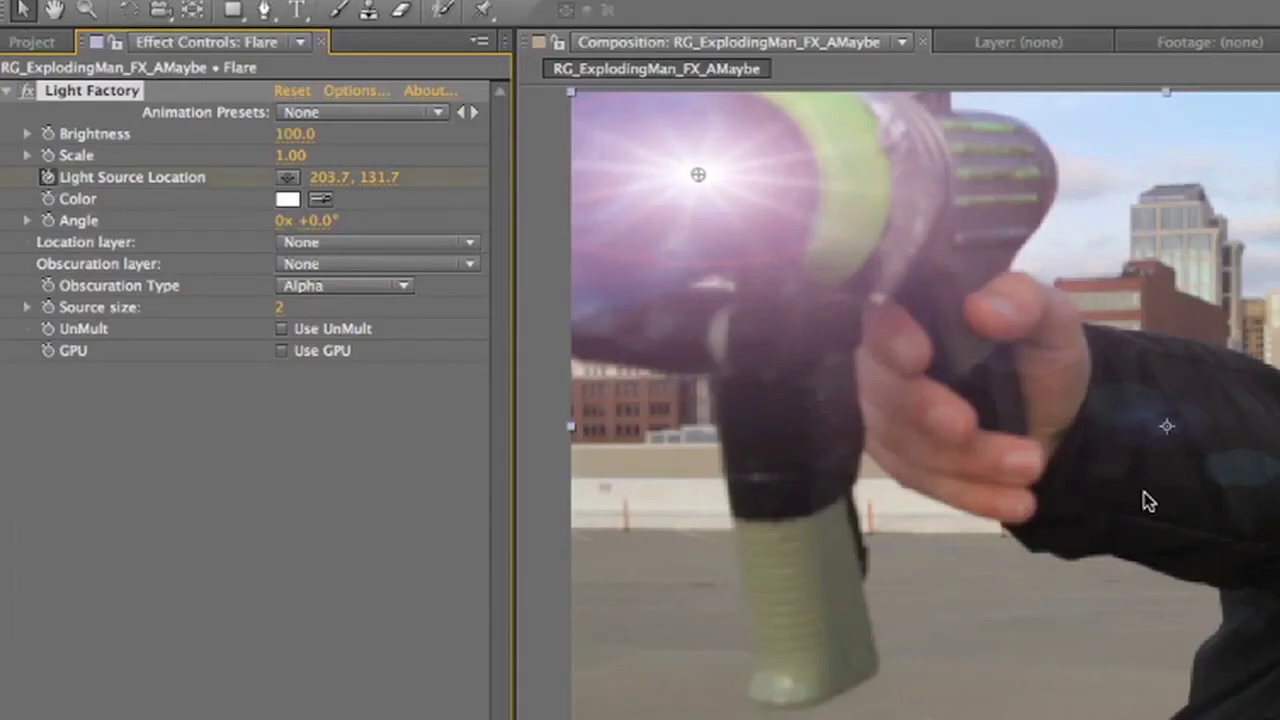
key(Page_Up)
key(Page_Up)
drag(698, 175, 805, 313)
key(Page_Up)
key(Page_Up)
key(Page_Up)
key(Page_Up)
drag(805, 313, 884, 373)
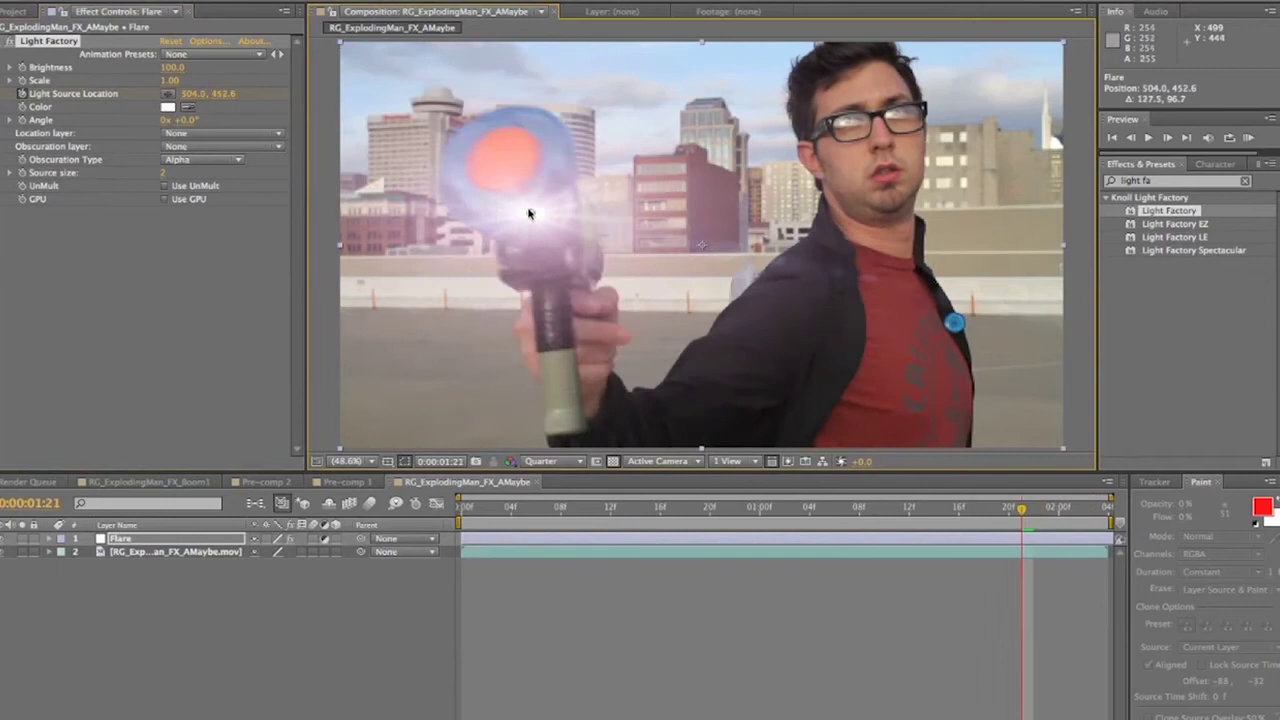
Continue keyframing the Light Source Location back through earlier frames to follow the gun, and trim the work area's start to preview the flare
key(Page_Up)
key(Page_Up)
key(Page_Up)
drag(530, 213, 932, 441)
key(Page_Up)
key(Page_Up)
key(Page_Up)
key(Page_Up)
key(Page_Up)
key(Page_Up)
scroll(986, 441, up, 1)
key(Page_Up)
key(Page_Up)
key(Page_Up)
key(space)
drag(460, 524, 813, 524)
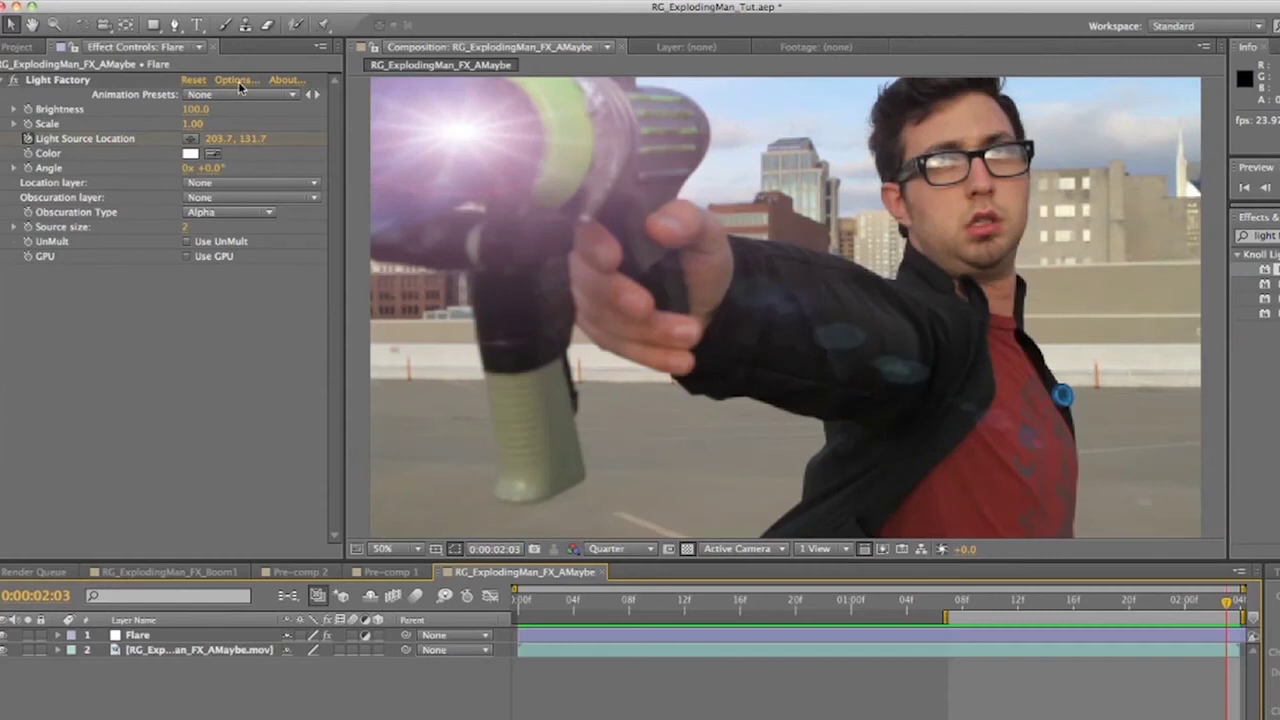
Load the ChromaGleam.lfp lens from the Light Factory folder in Guru Presets and apply it to the flare
click(239, 86)
click(462, 567)
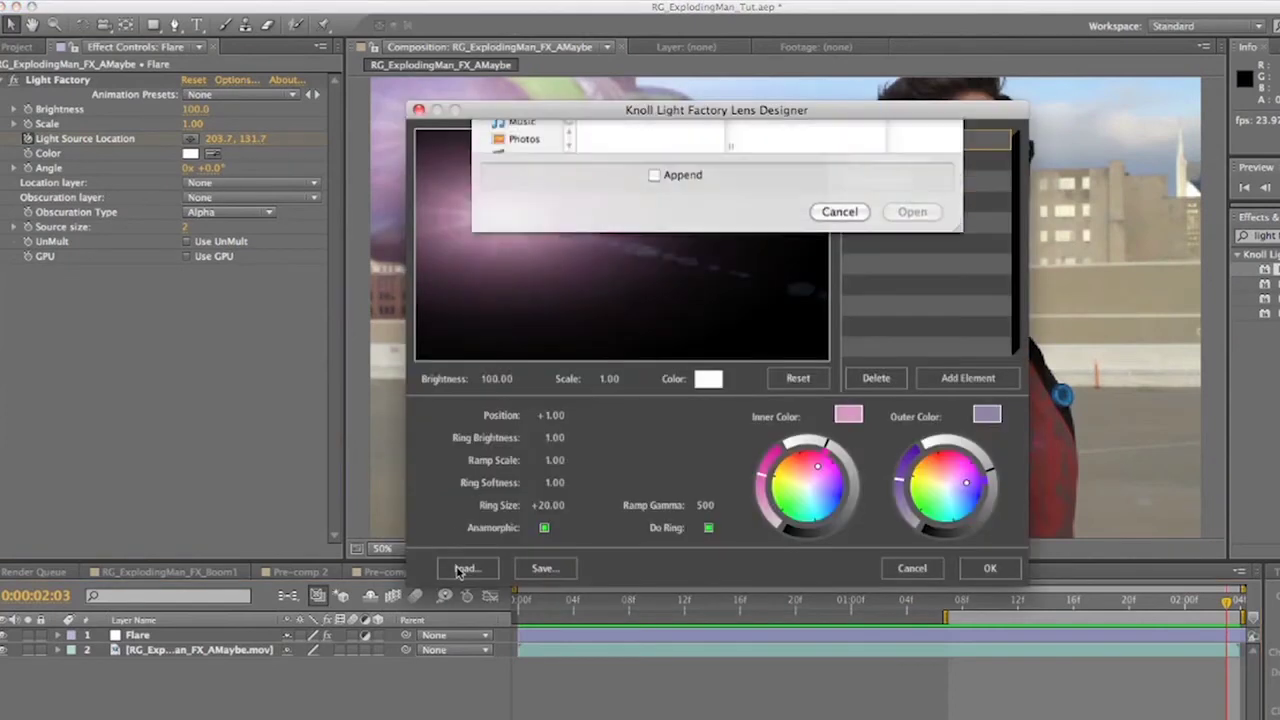
click(527, 200)
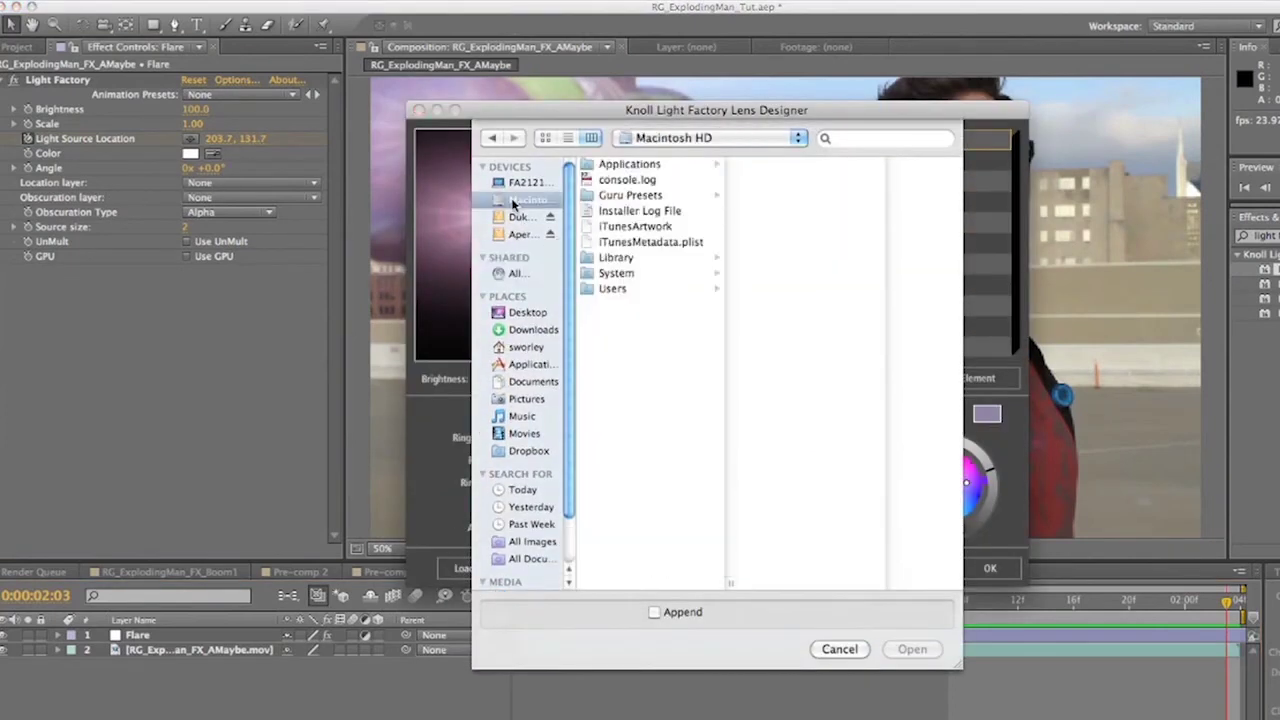
click(630, 195)
click(752, 197)
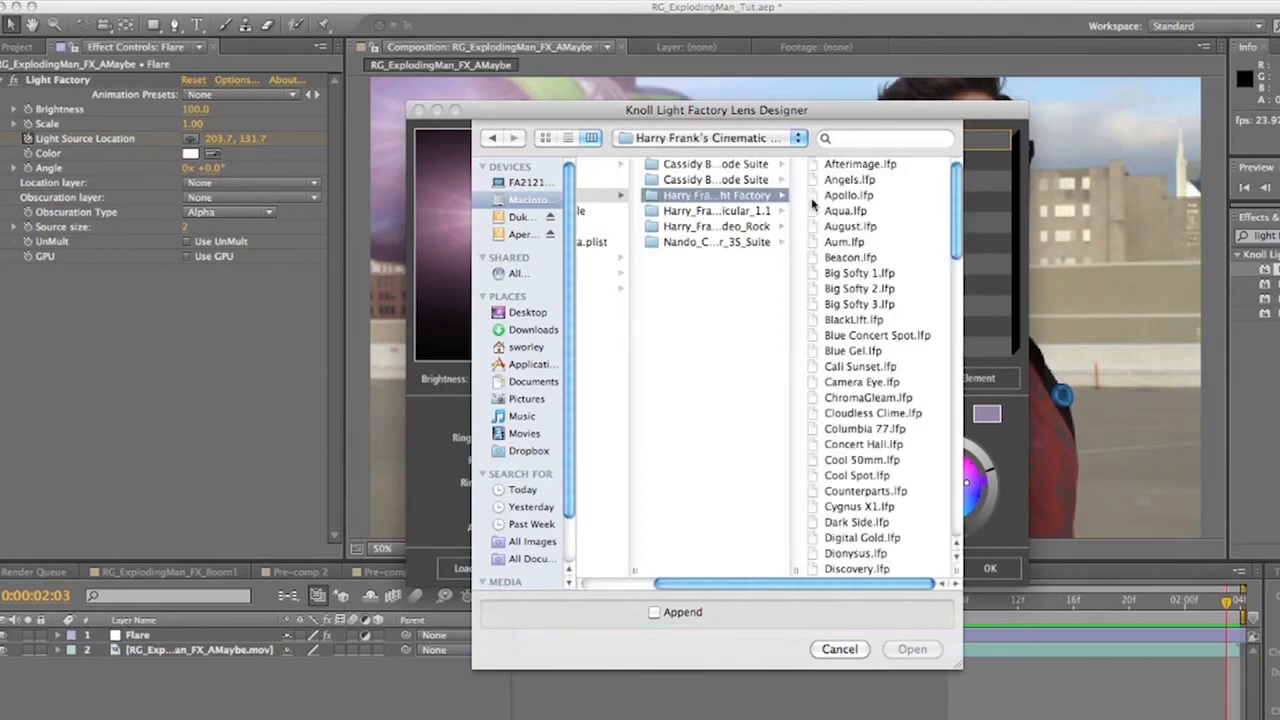
scroll(873, 337, down, 3)
scroll(875, 338, down, 3)
click(868, 218)
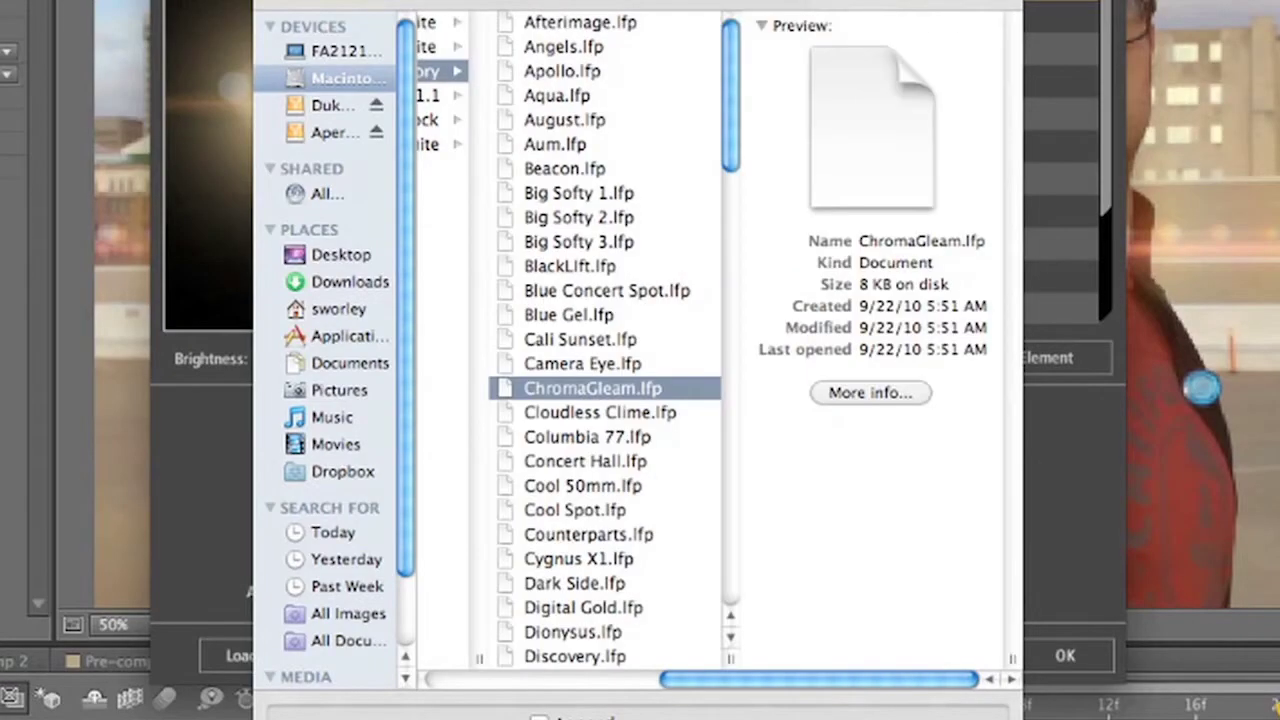
click(912, 649)
key(Return)
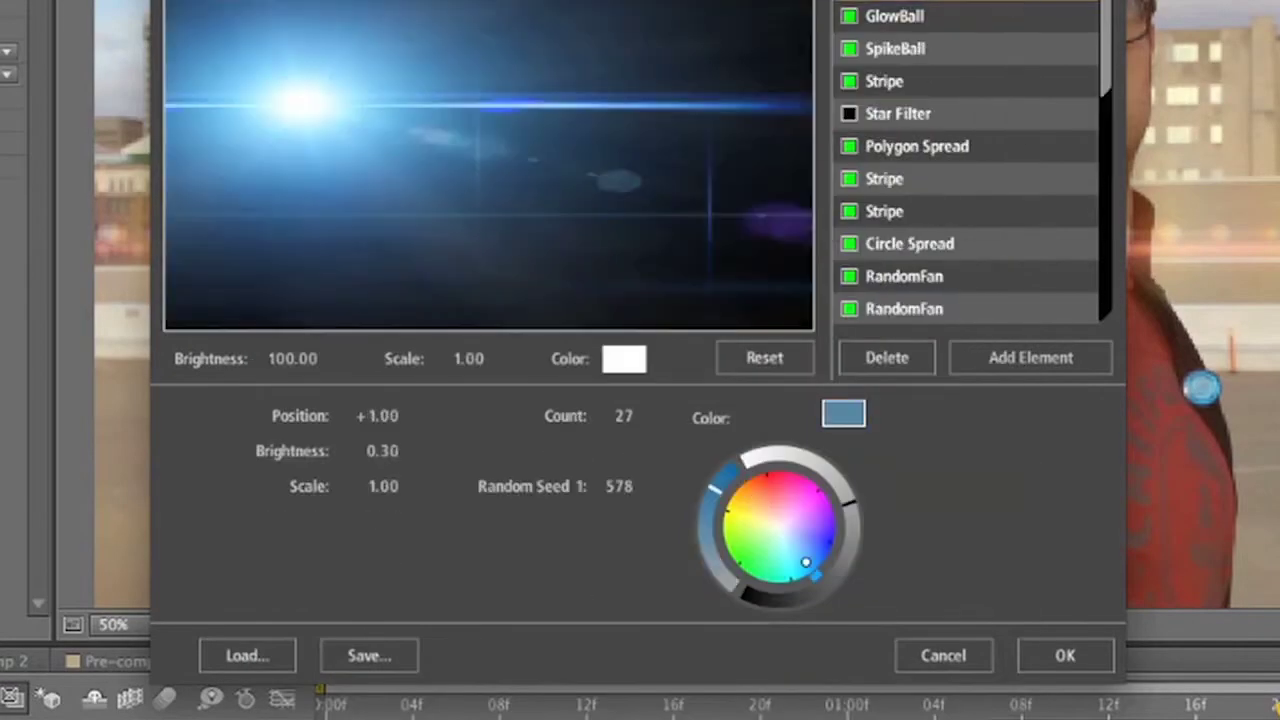
click(1062, 668)
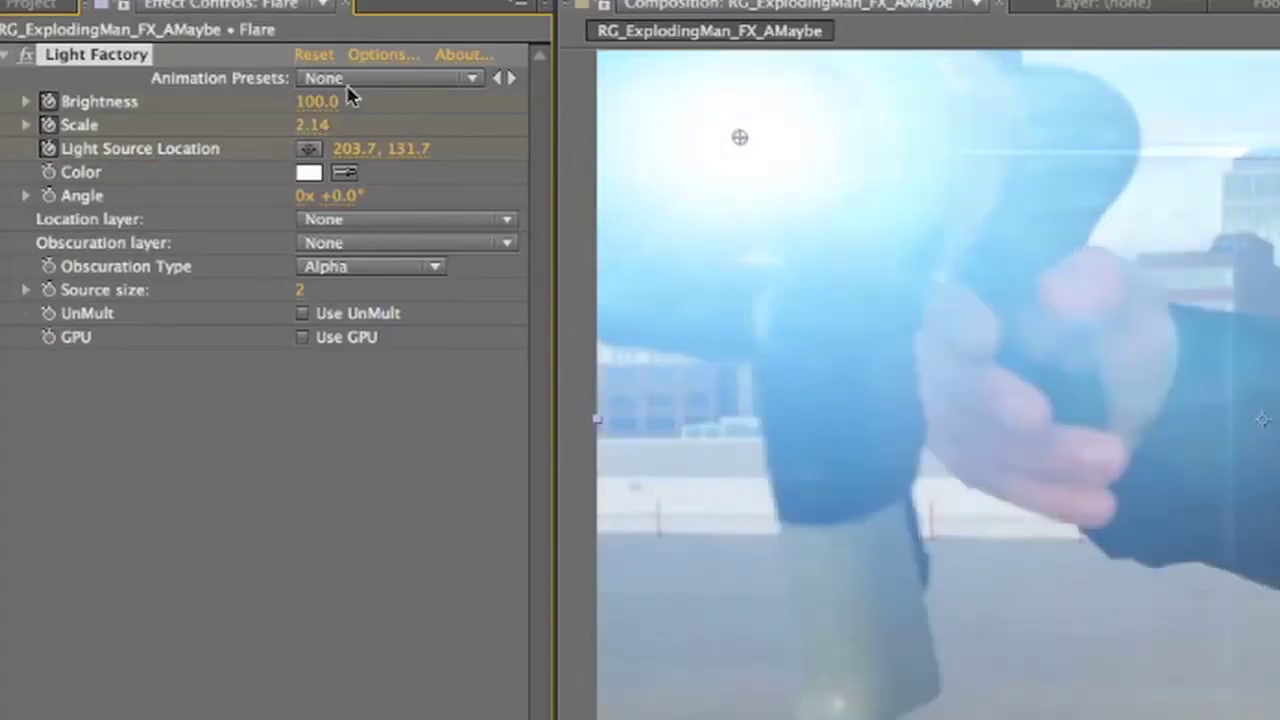
Raise the flare's keyframed Brightness to 120 and preview the animated flare
drag(318, 101, 350, 105)
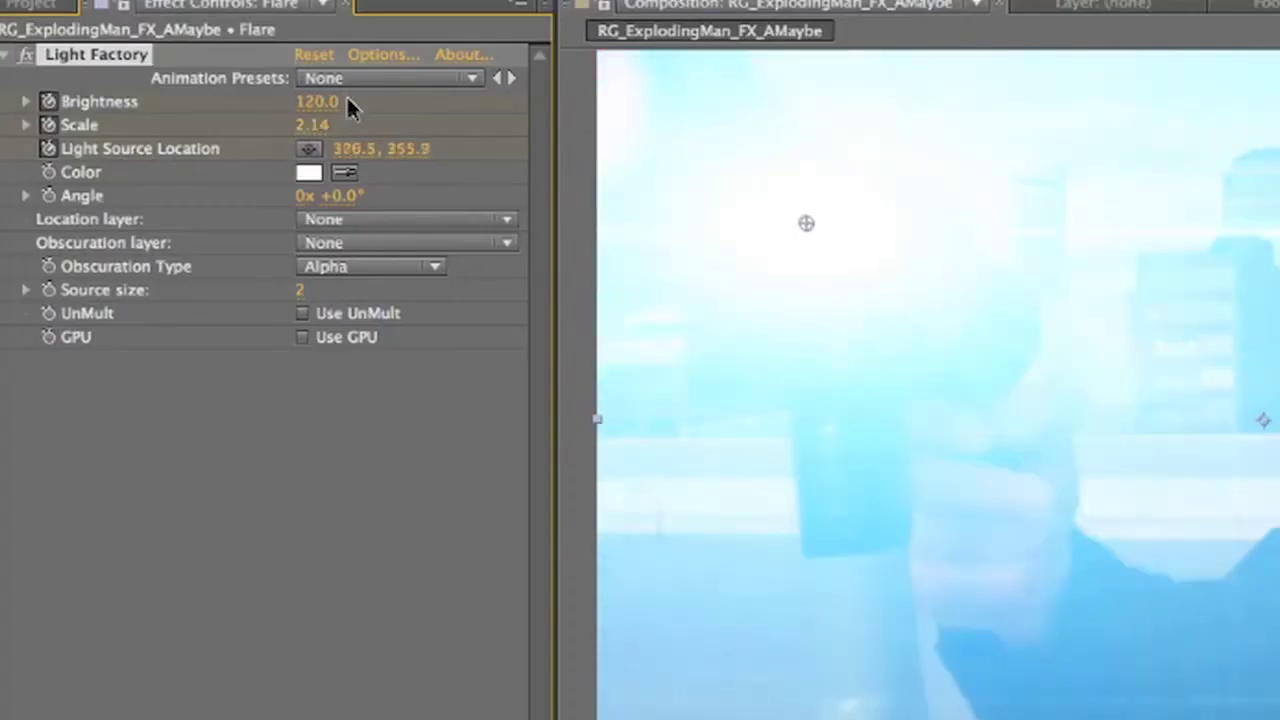
key(space)
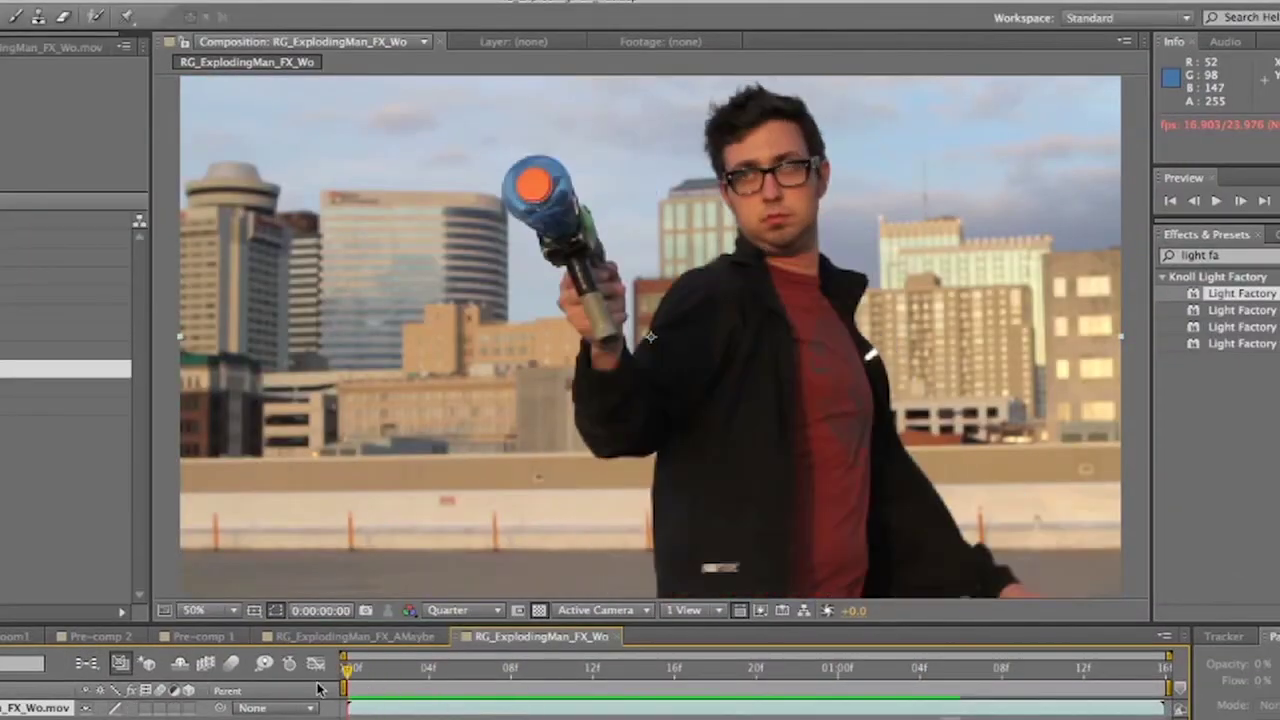
Create a 1920 x 1080 px solid named Particular and apply the Trapcode Particular effect to it
click(299, 11)
mouse_move(330, 62)
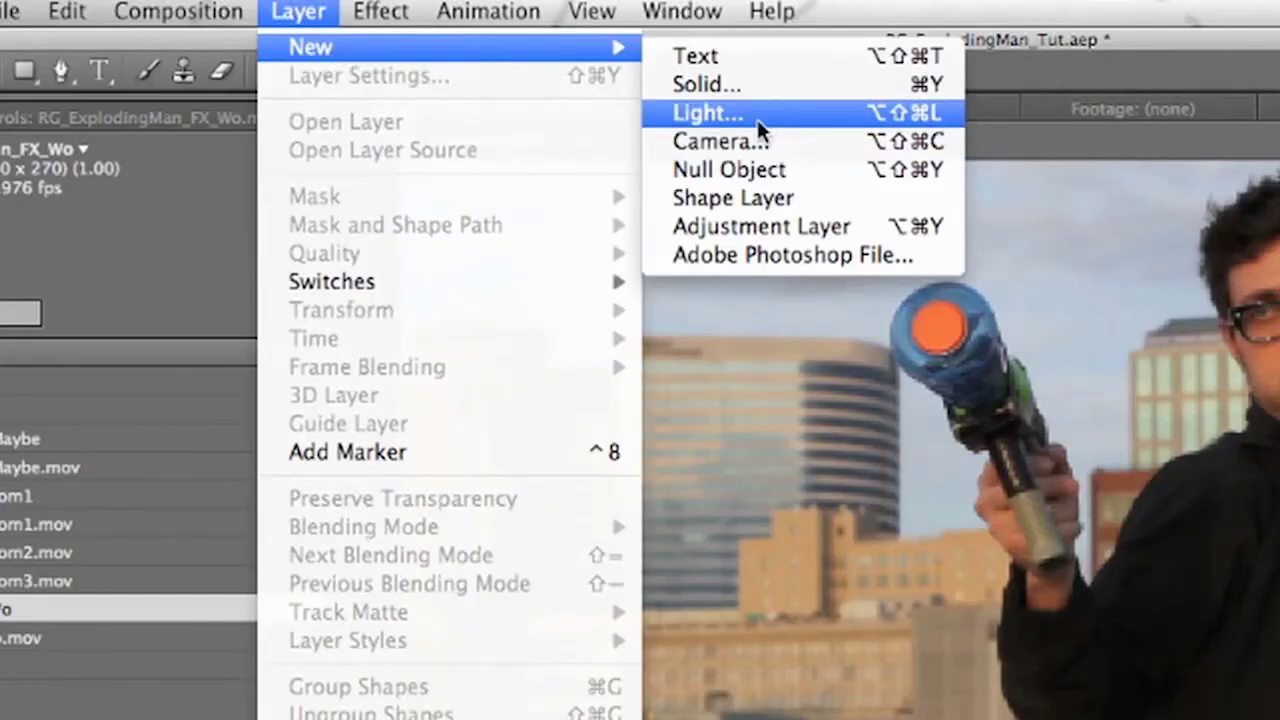
click(740, 86)
text(Particu)
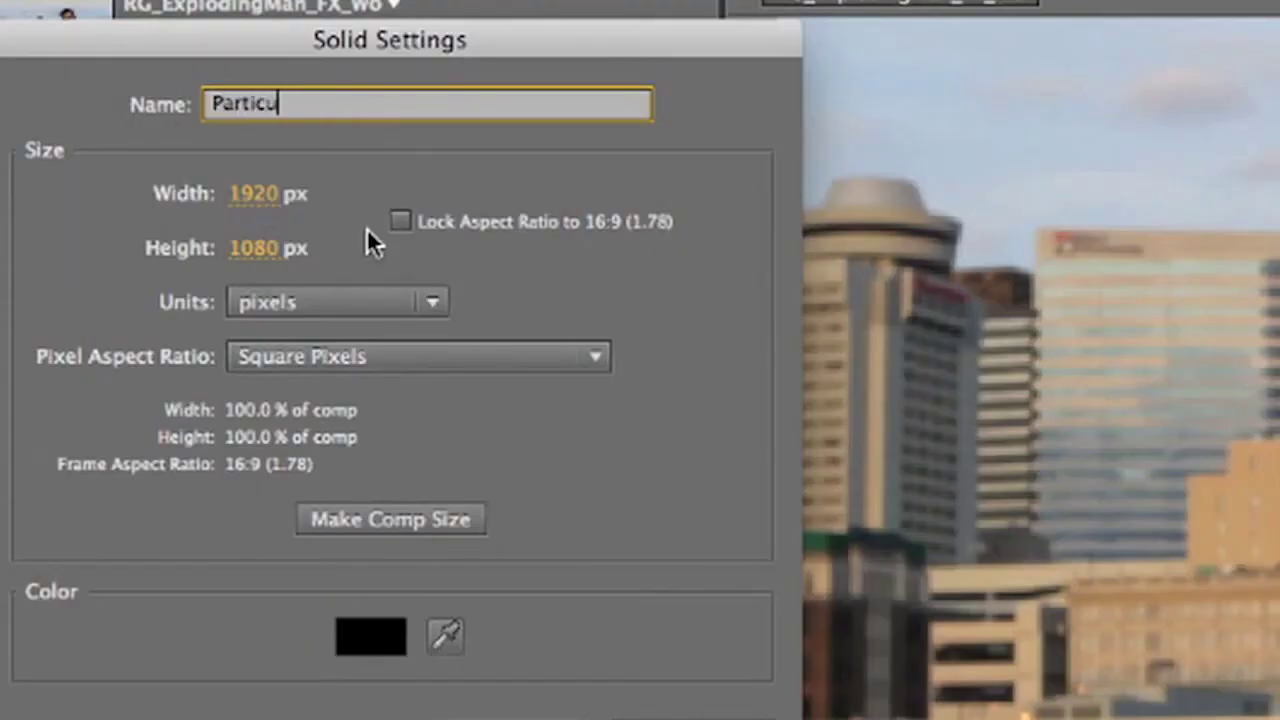
text(lar)
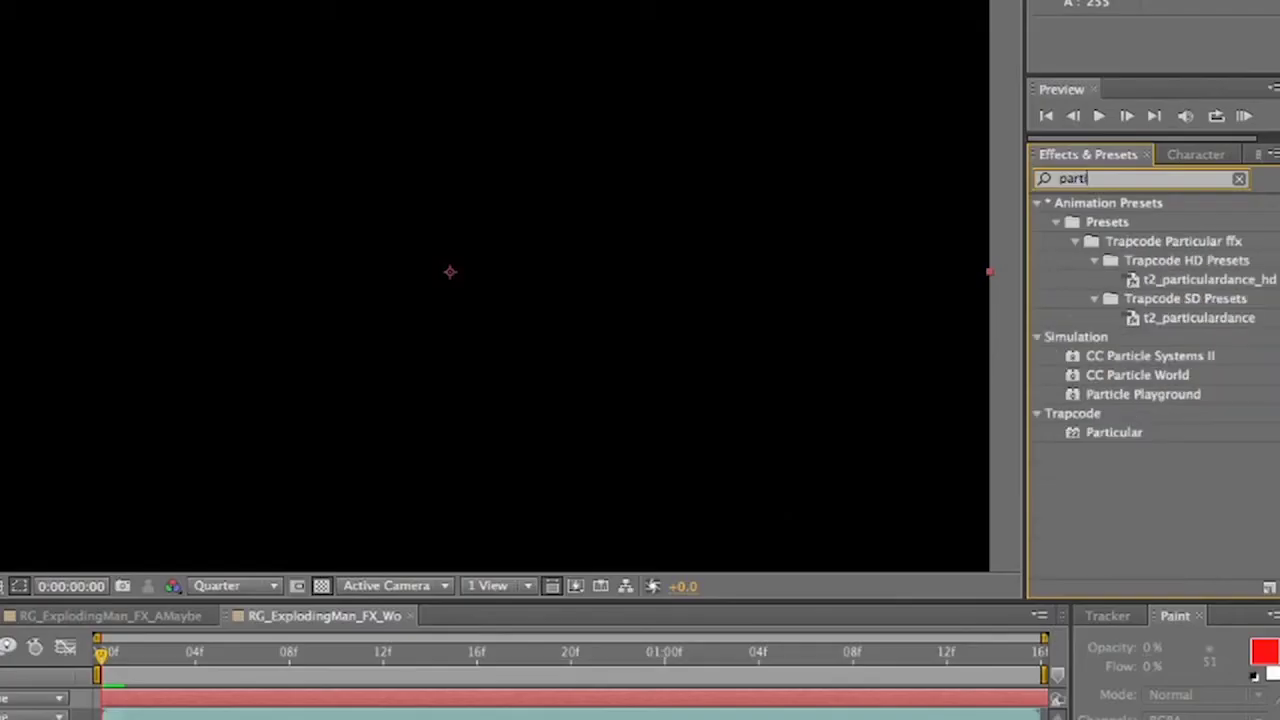
drag(1128, 430, 505, 465)
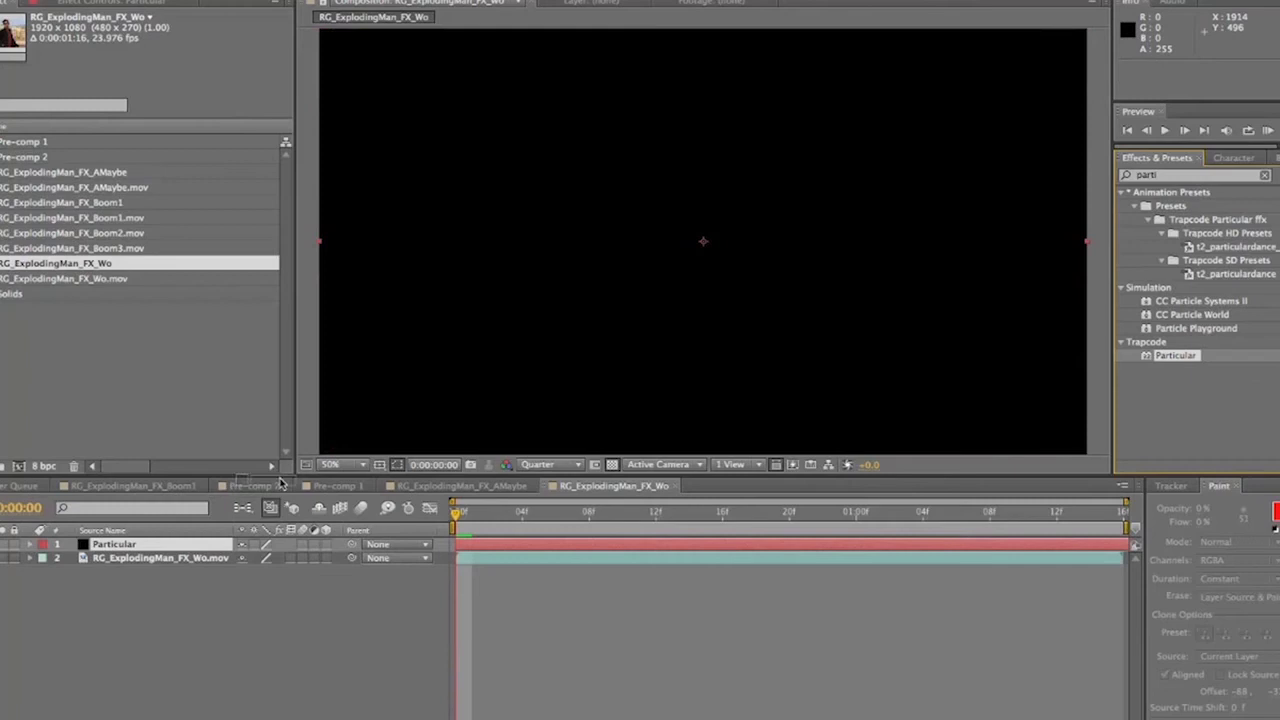
drag(138, 538, 116, 547)
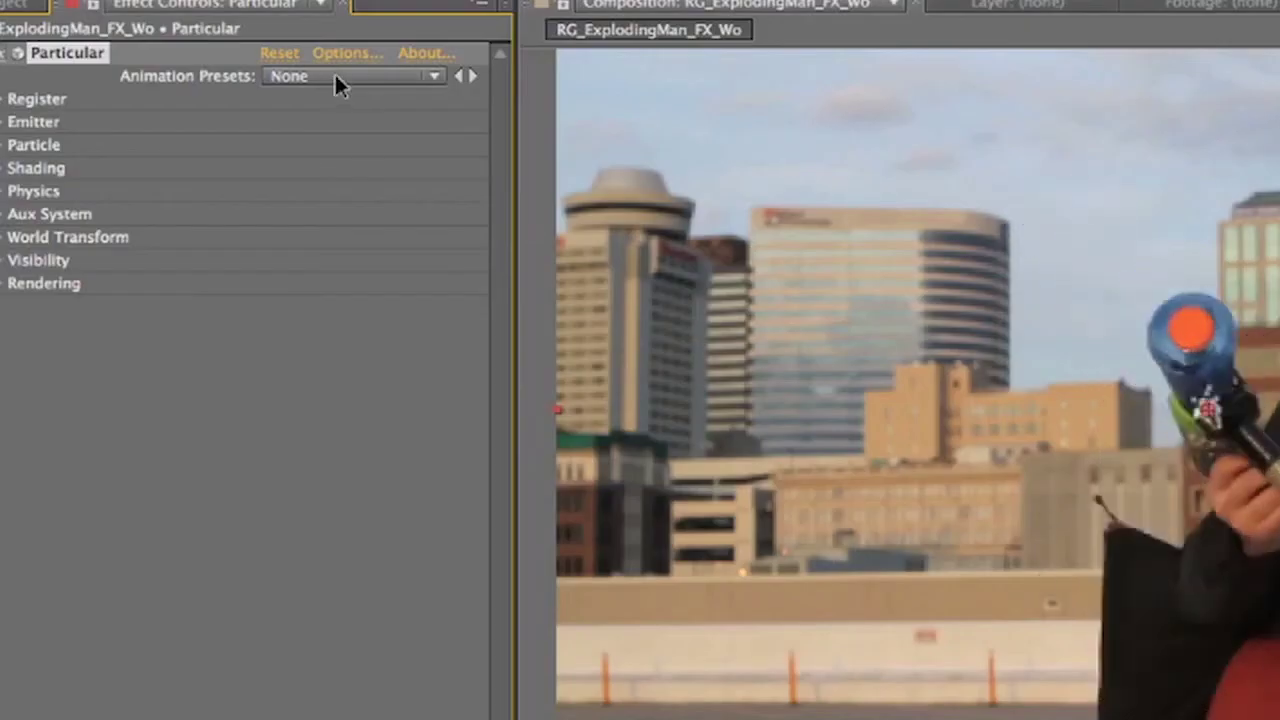
Apply the Volcaniac animation preset to Particular and look up that preset on the Red Giant website in the browser
click(188, 46)
scroll(455, 400, down, 8)
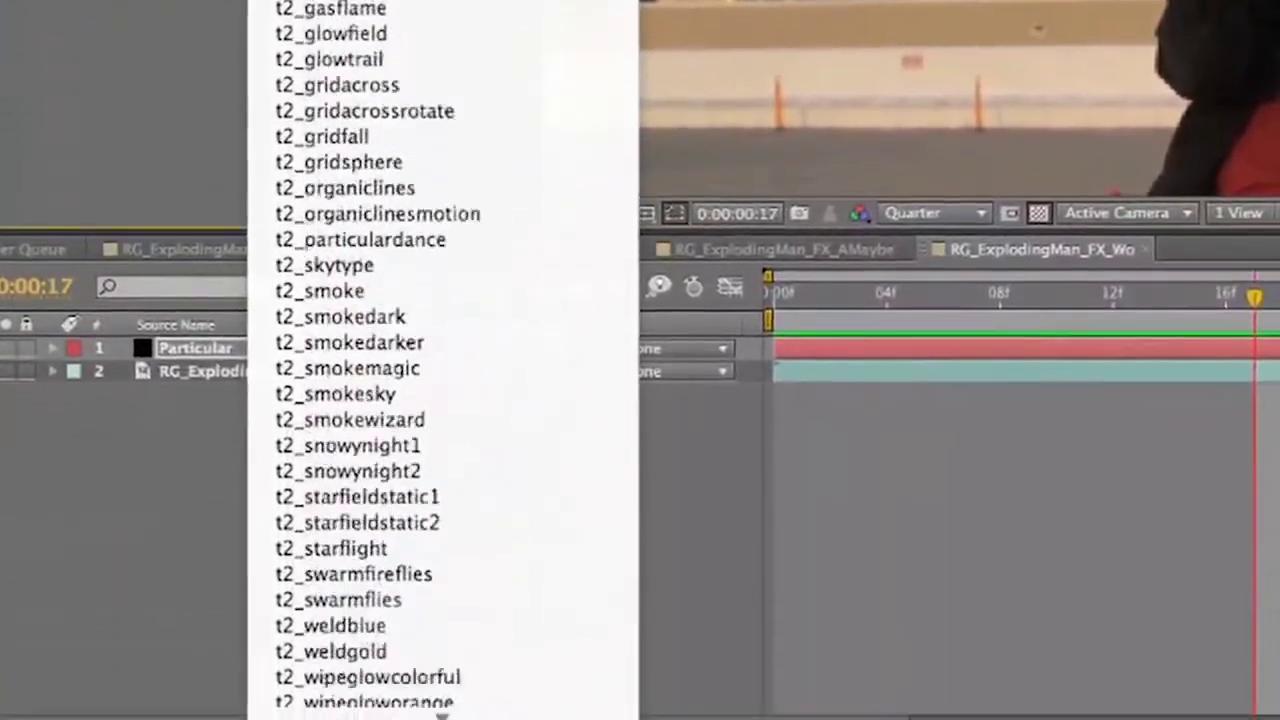
scroll(441, 700, down, 5)
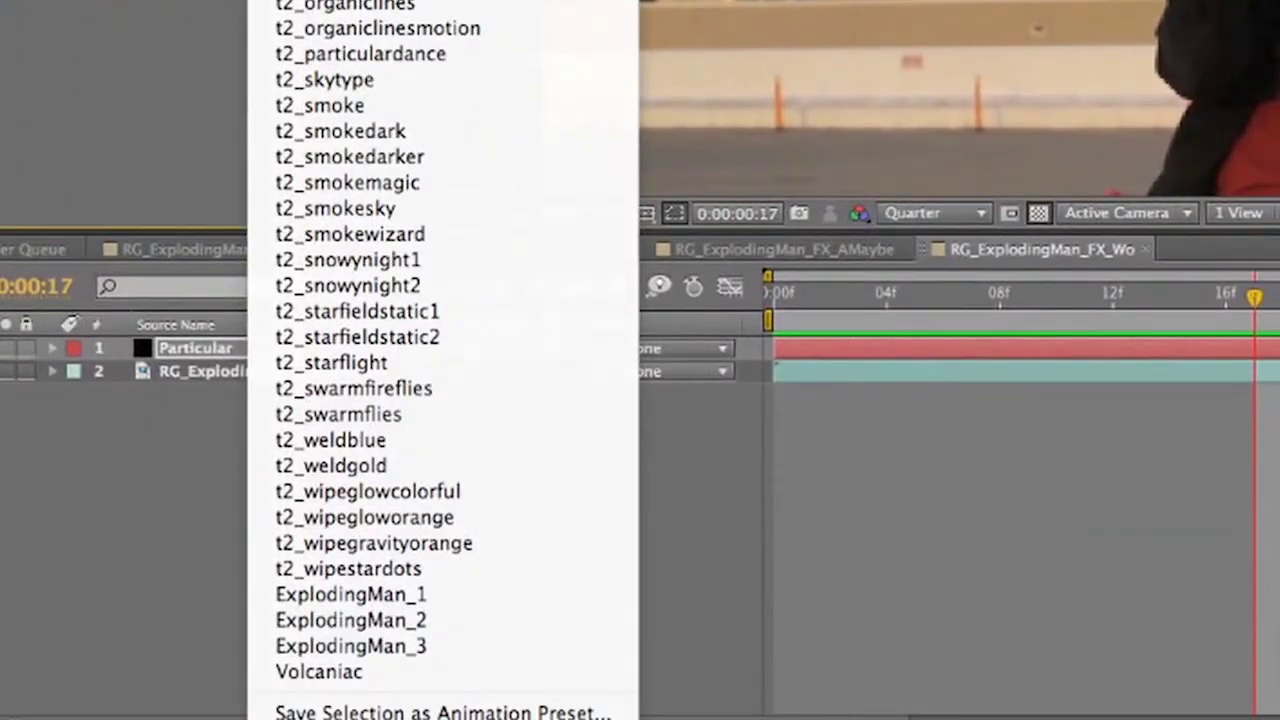
click(457, 674)
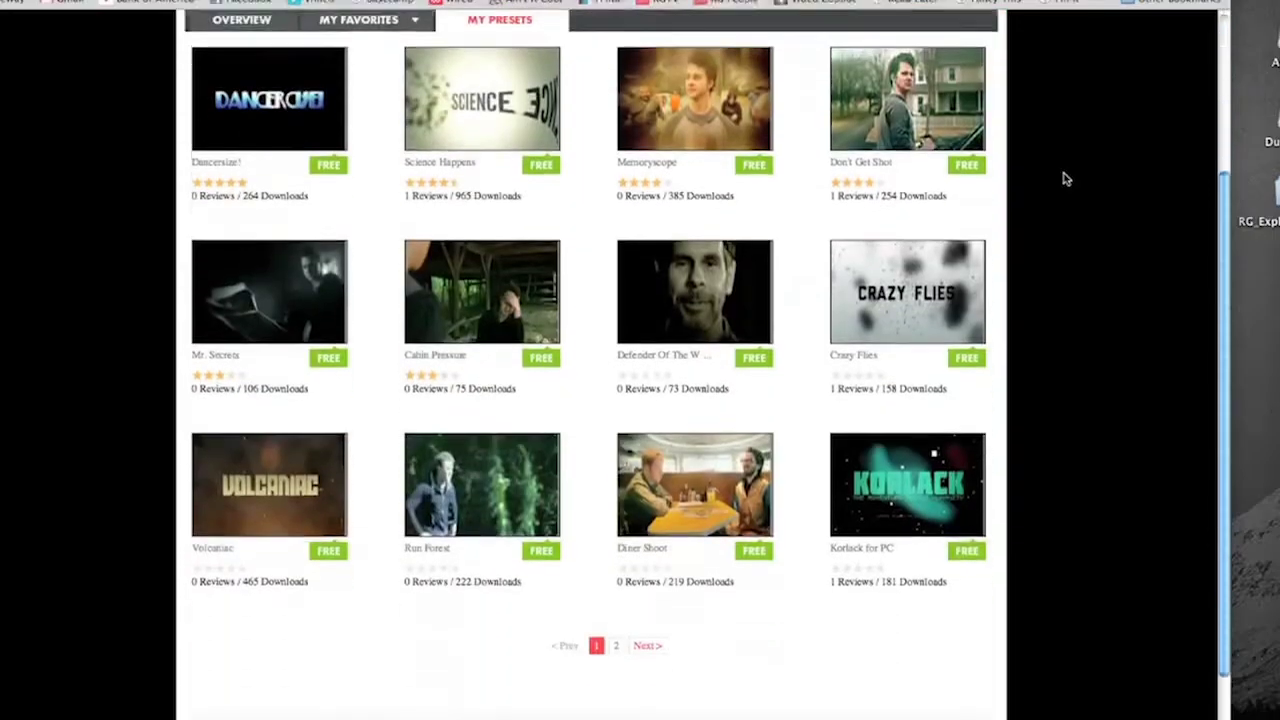
scroll(1063, 177, down, 1)
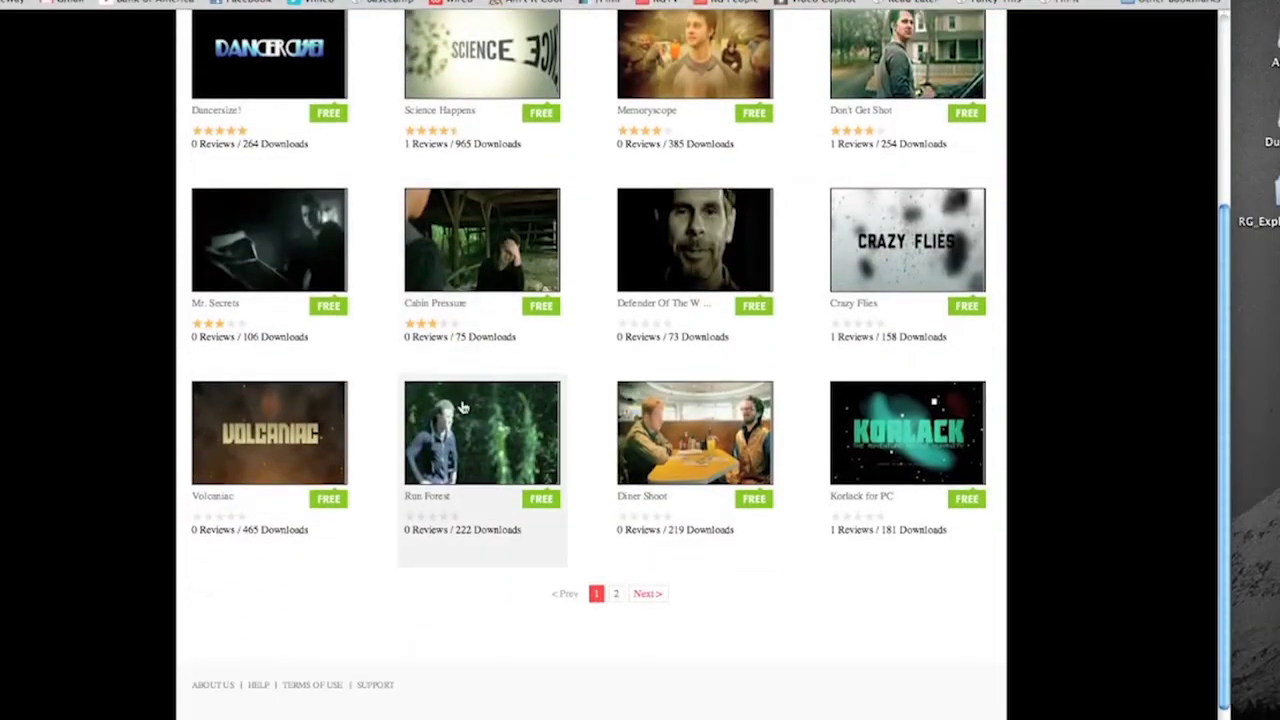
click(284, 429)
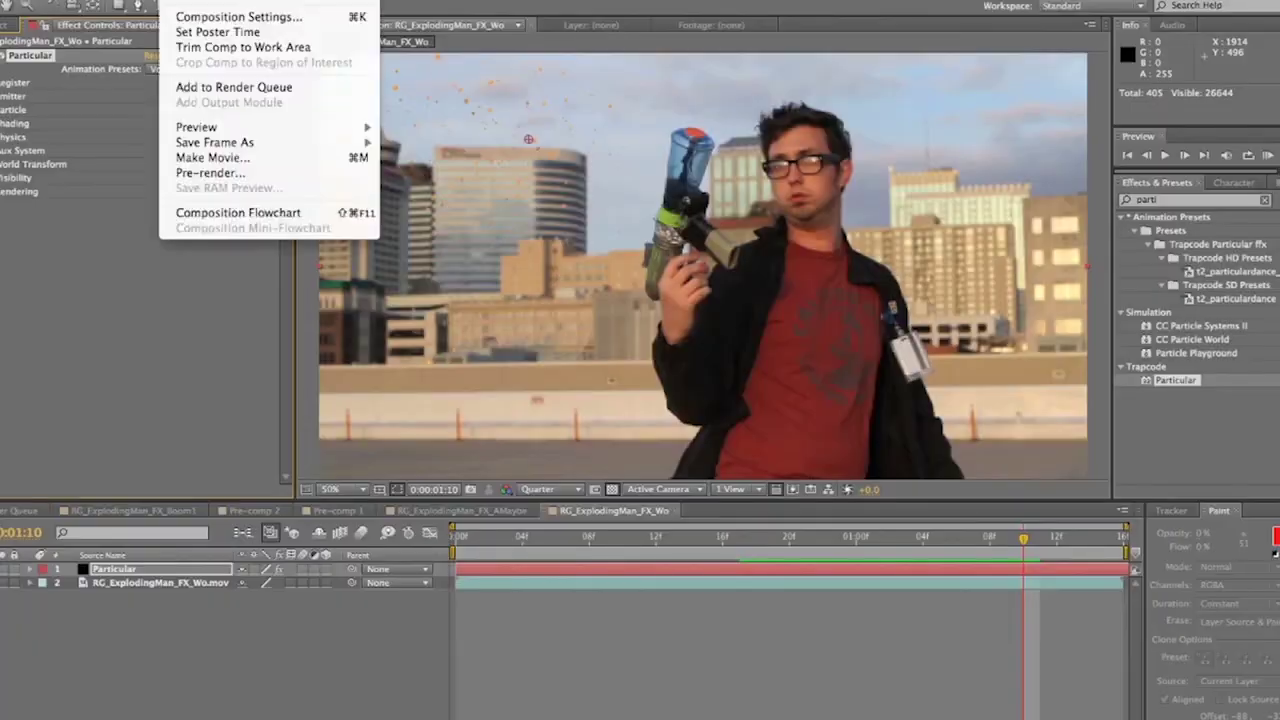
Add a two-node 35mm camera with depth of field enabled to the RG_ExplodingMan_FX_Wo composition
mouse_move(345, 1)
click(543, 47)
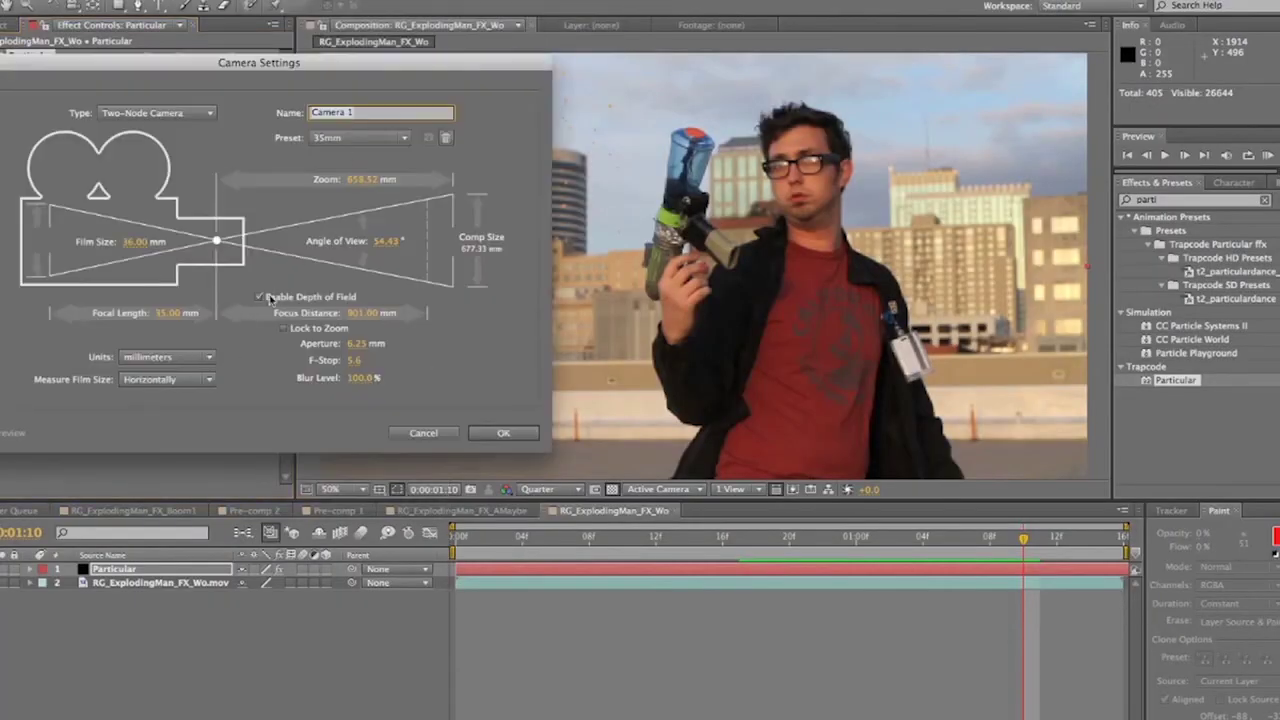
click(259, 297)
click(503, 431)
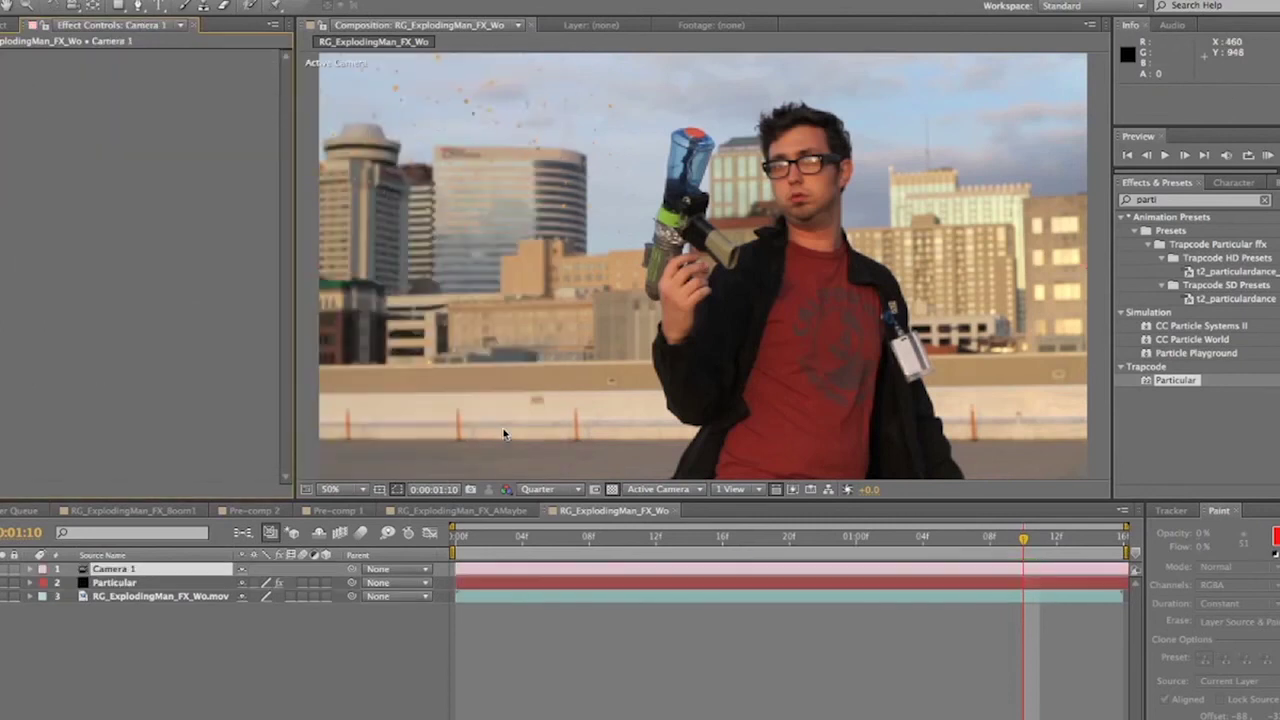
Move the Particular emitter's Position XY to 832.0, 426.0 so the particles surround the man
click(115, 583)
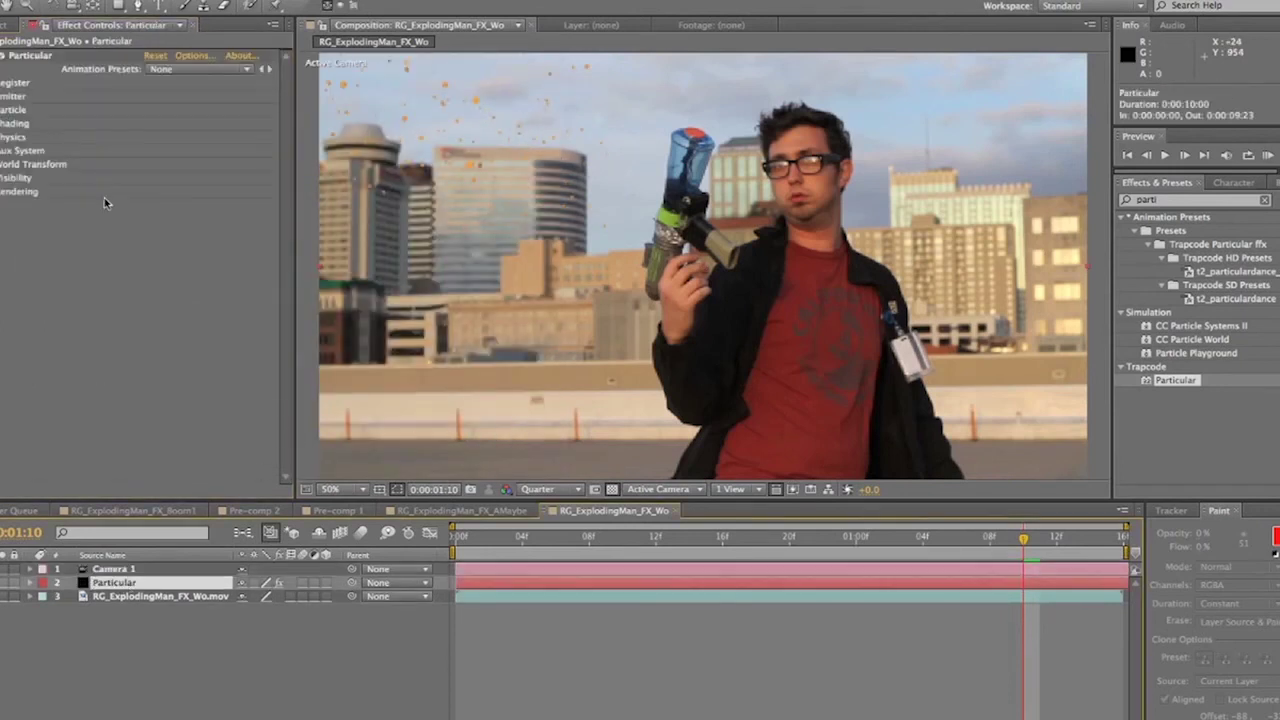
click(2, 96)
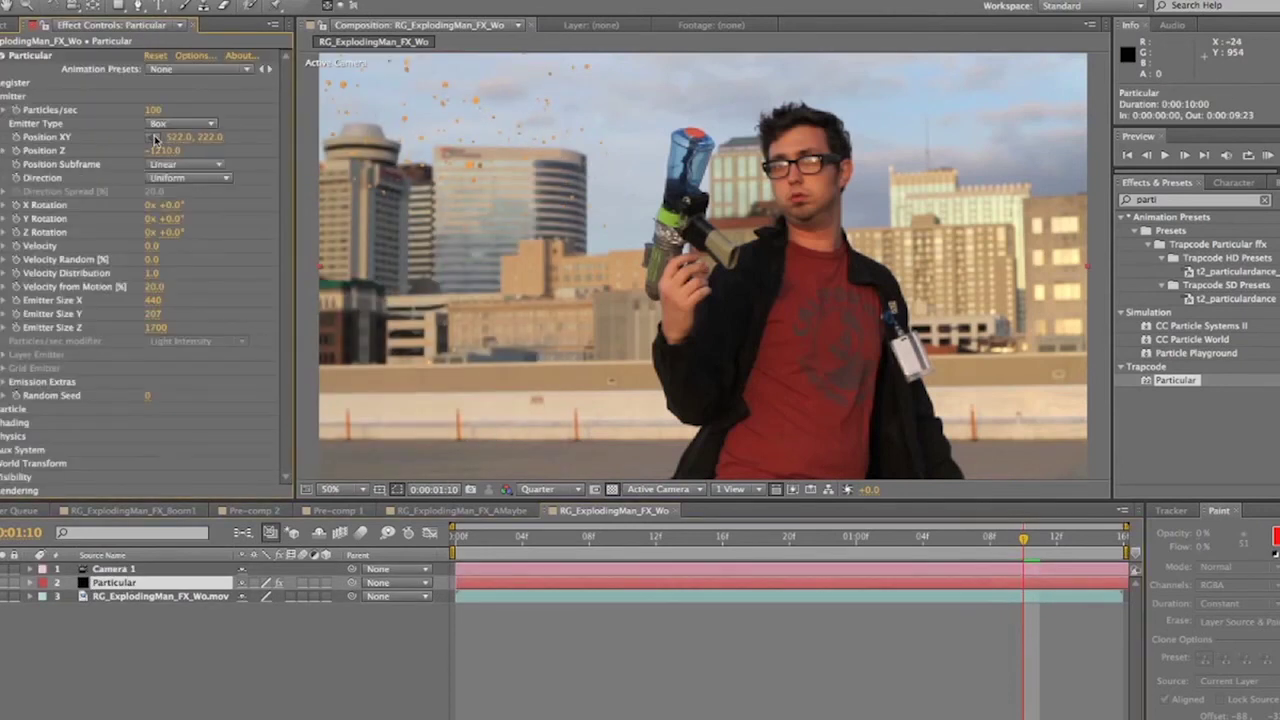
drag(176, 137, 426, 145)
drag(194, 140, 268, 149)
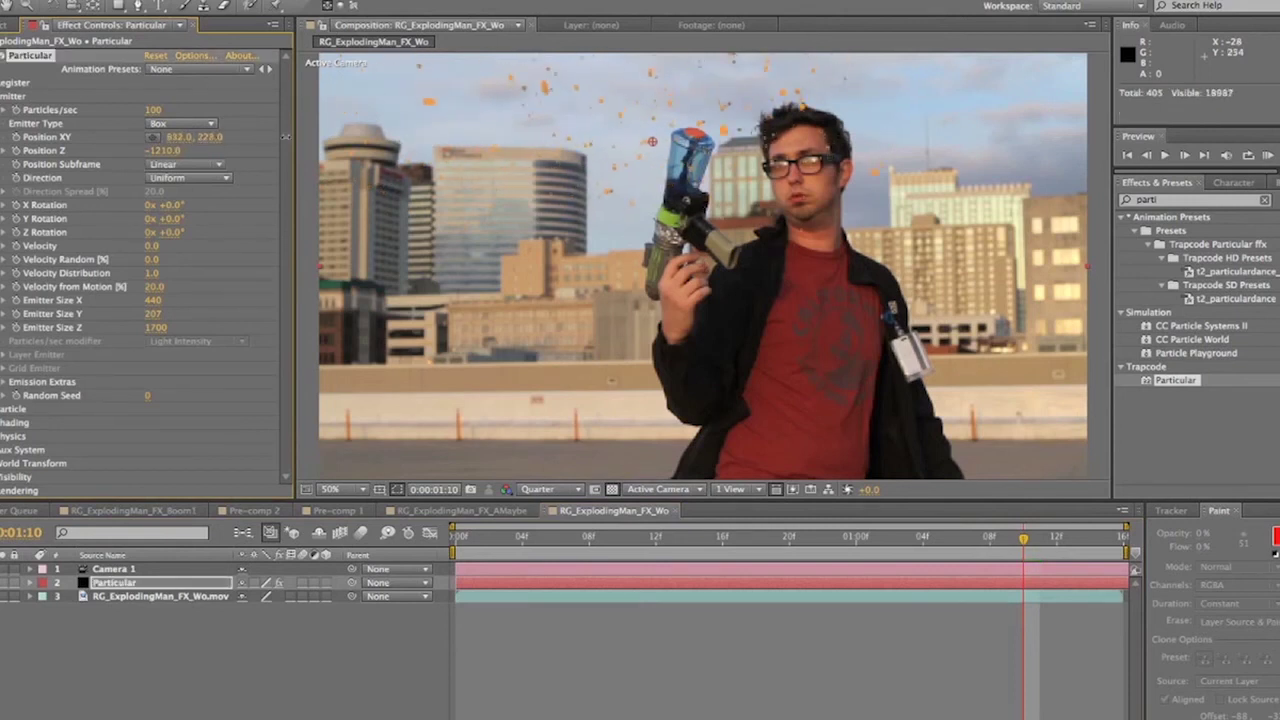
Set the emitter's Emitter Size Z to 500 and its Position Z to -1840.0
drag(155, 333, 135, 368)
click(157, 332)
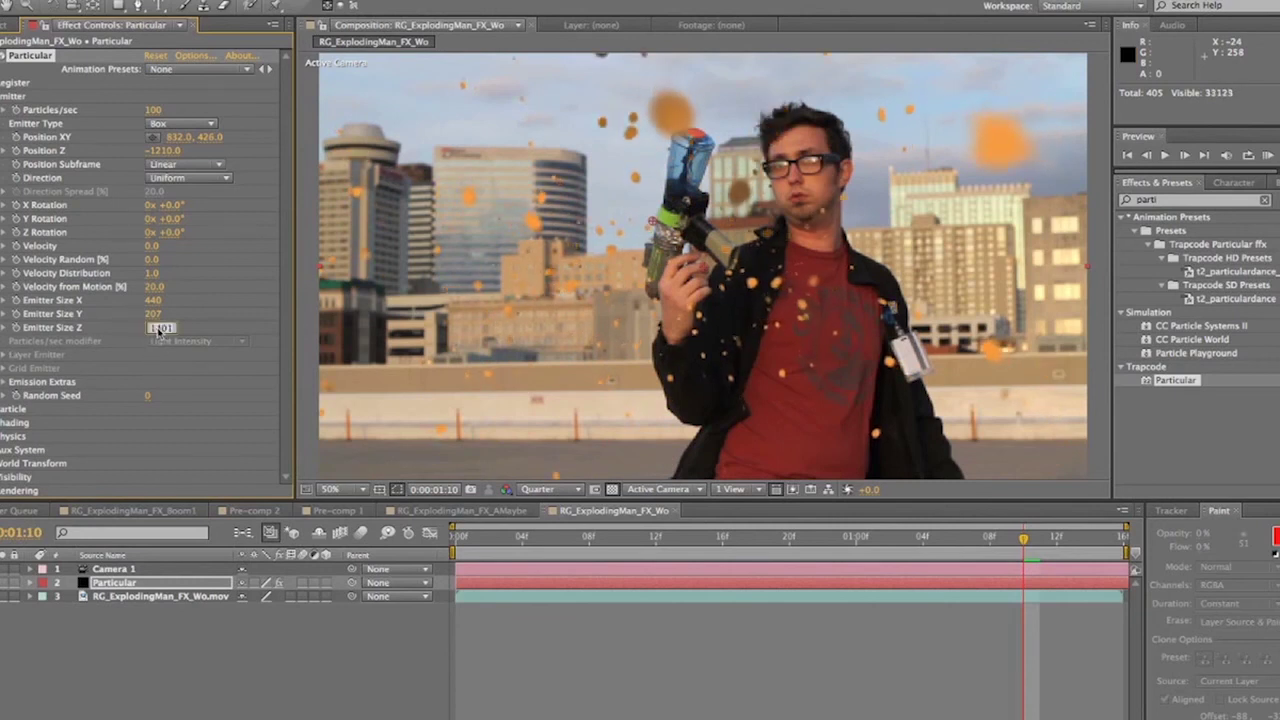
text(500)
key(Return)
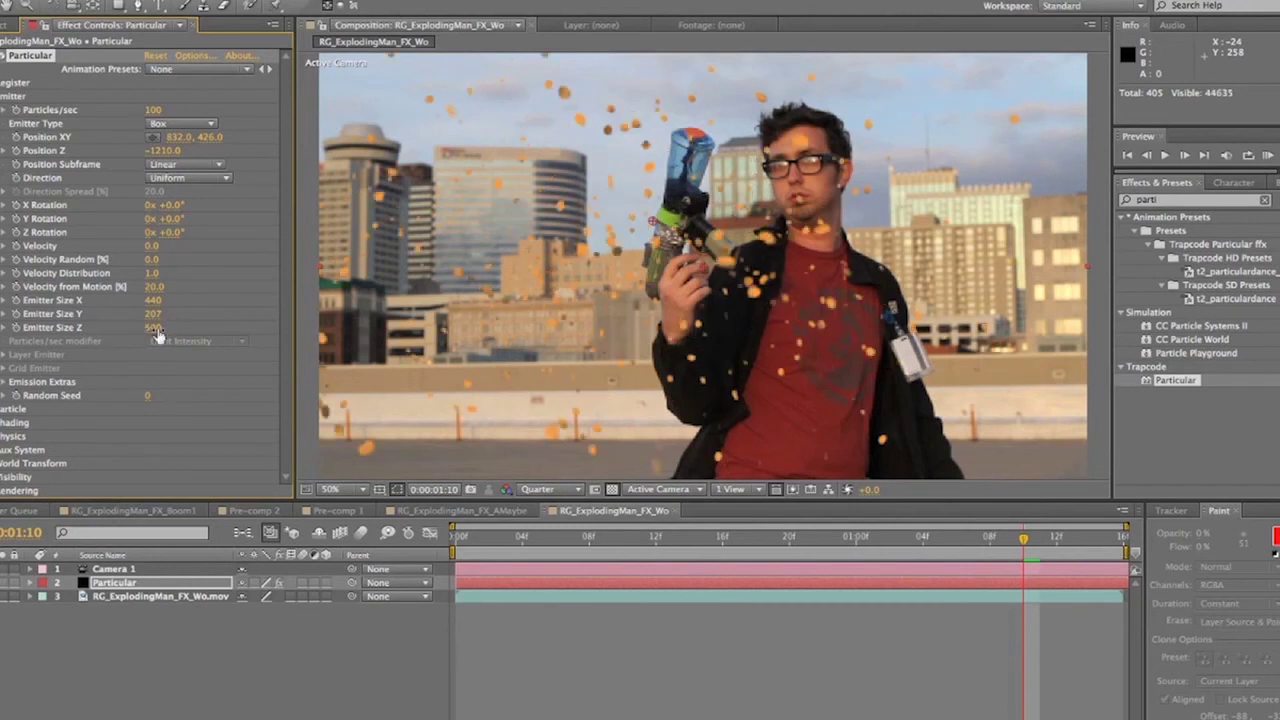
drag(170, 160, 115, 153)
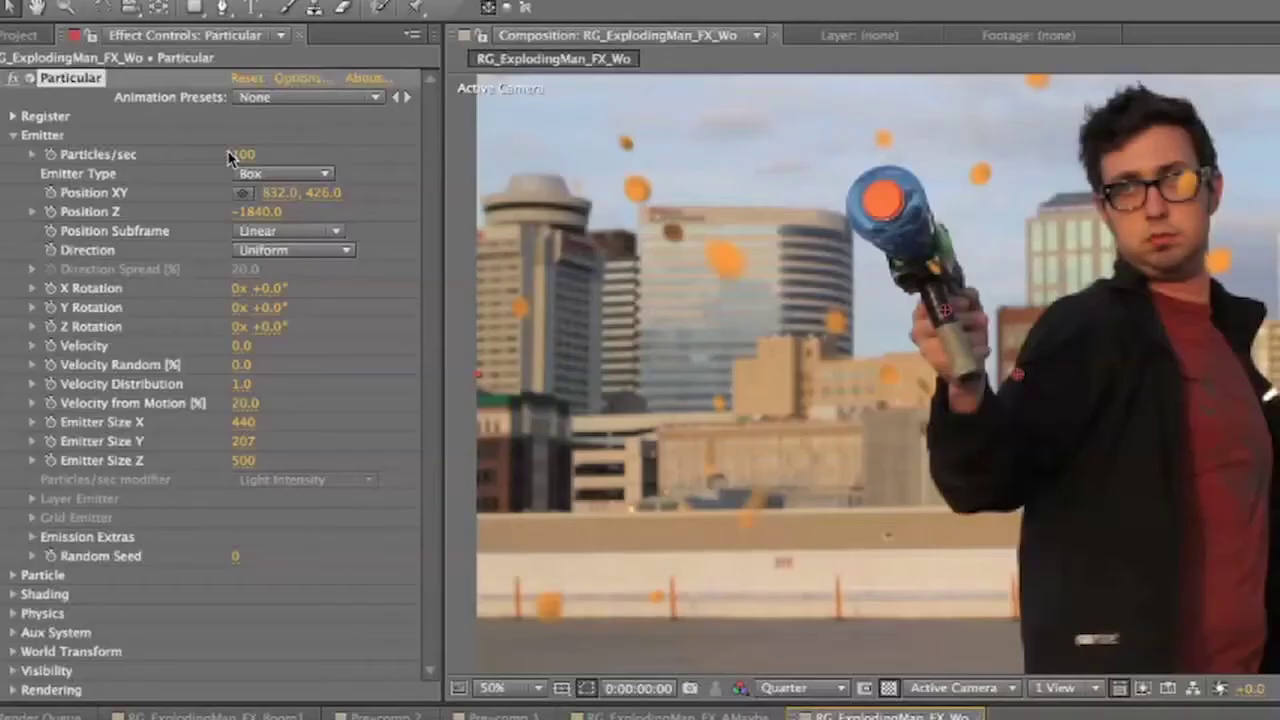
Reduce the emitter's Particles/sec to 2, previewing the shot to check the particle density
click(151, 110)
key(Return)
key(space)
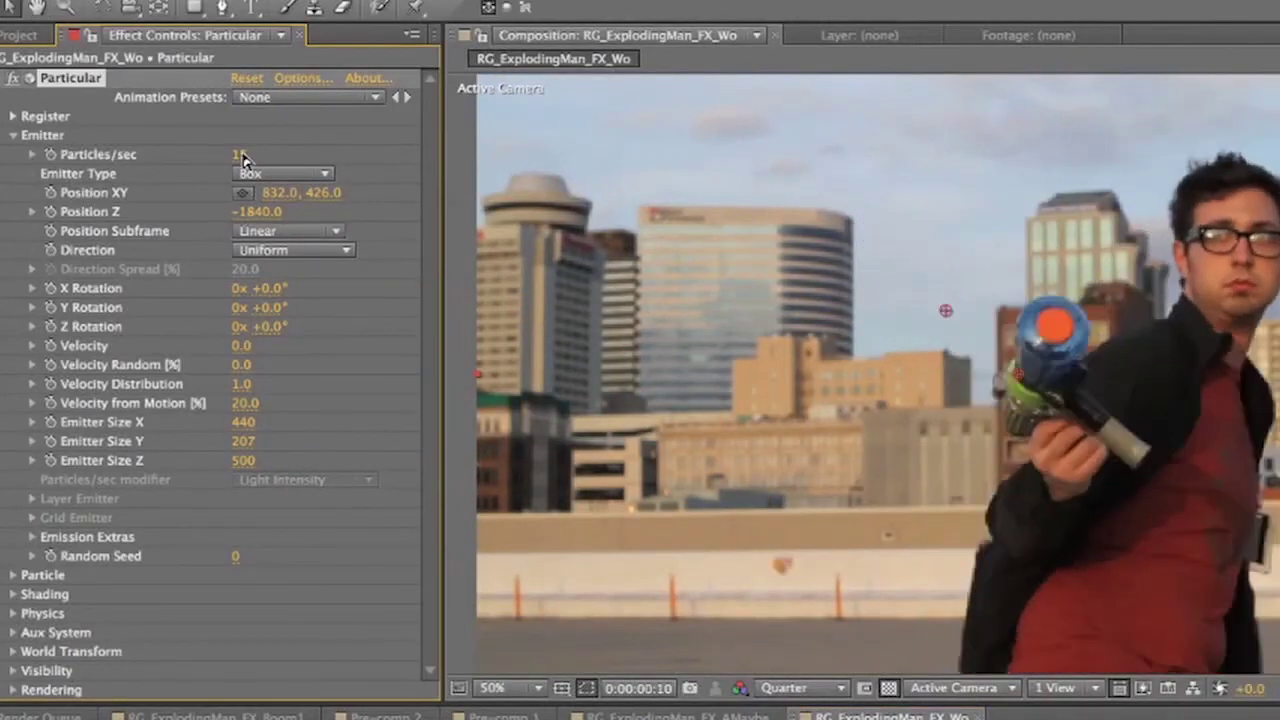
key(space)
click(239, 156)
text(2)
key(Return)
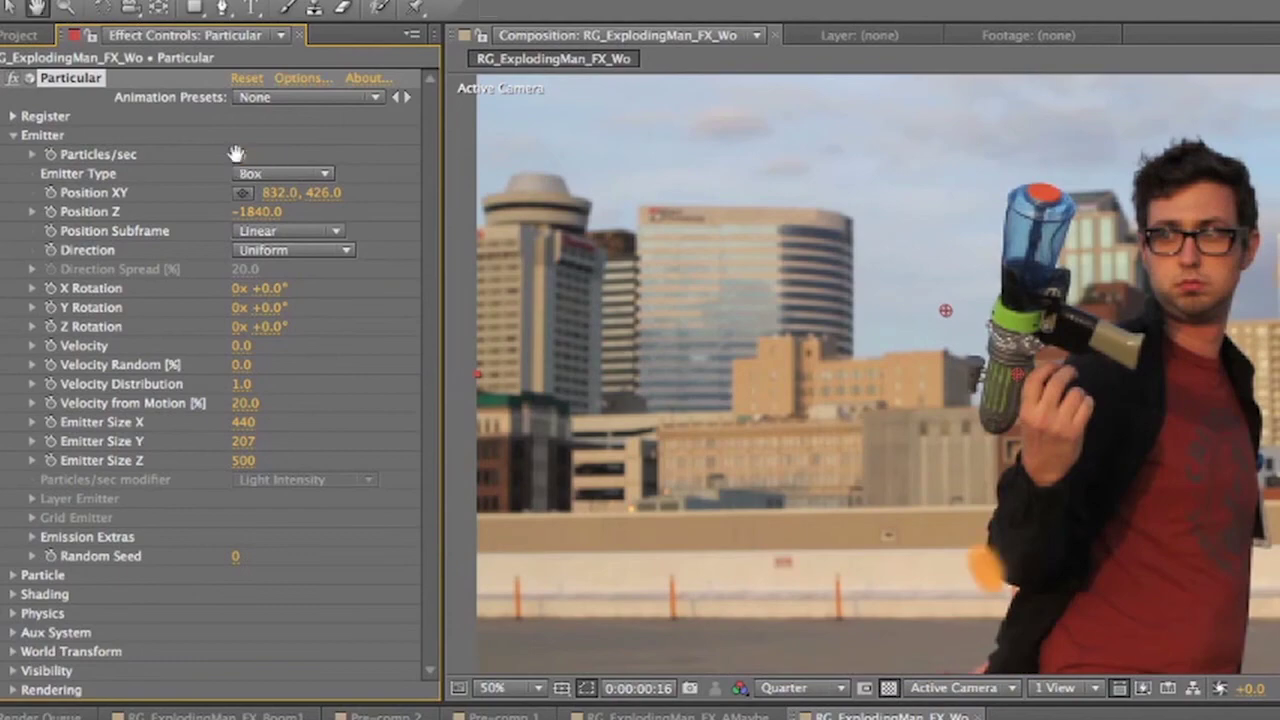
key(space)
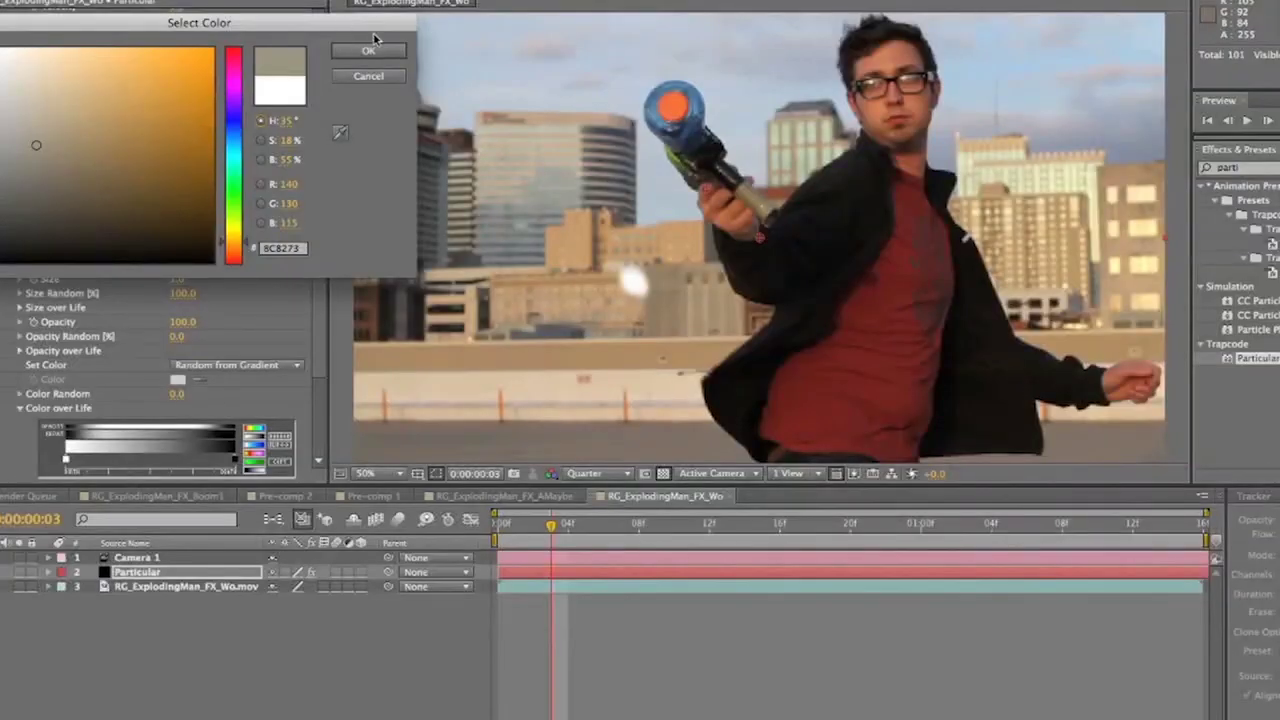
Set the white stop of Particular's Color over Life gradient to 8C8273 and open the black stop's color
click(369, 49)
double_click(233, 461)
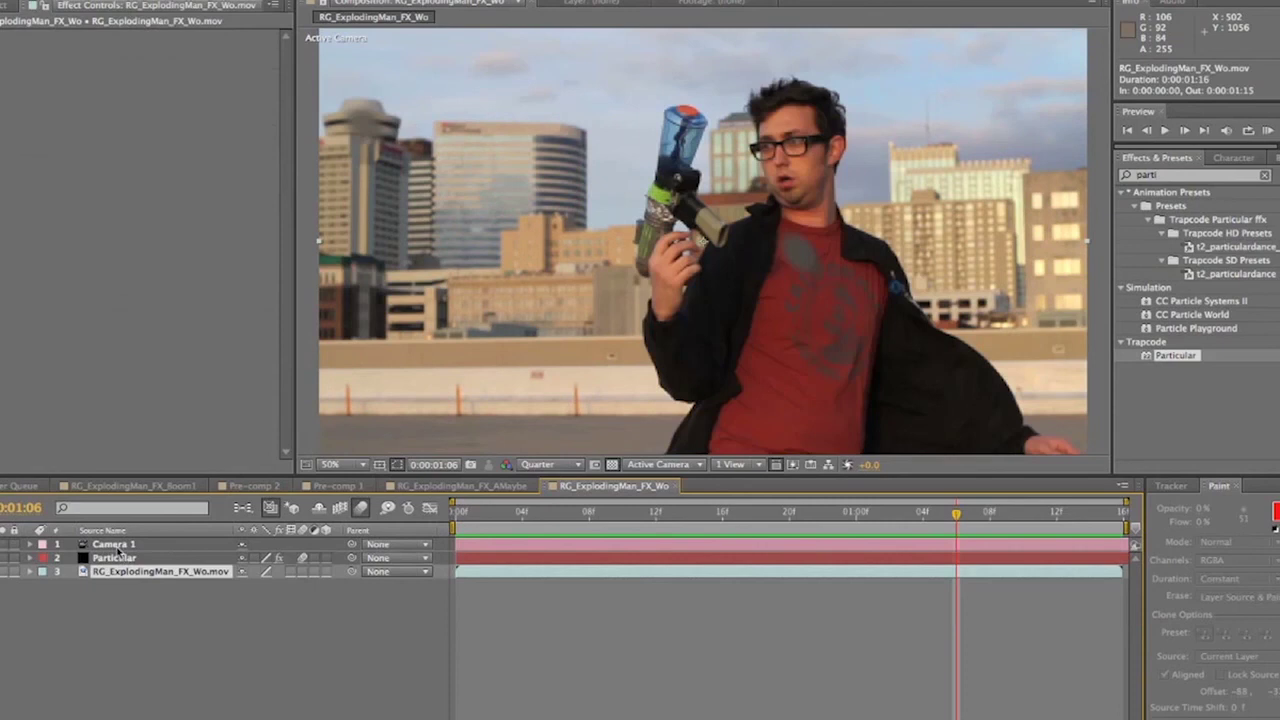
Precompose the camera, Particular and footage layers together as Pre-comp 3, moving all attributes into it
shift+click(116, 545)
key(shift+super+c)
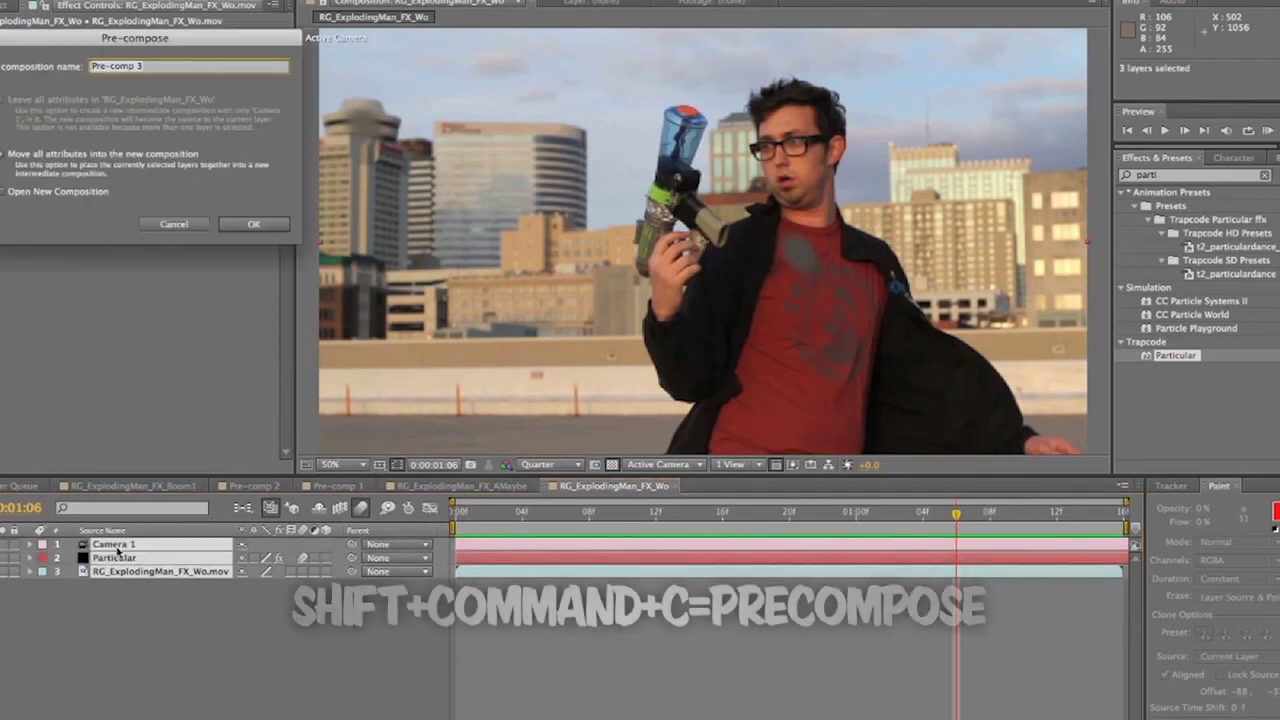
key(Return)
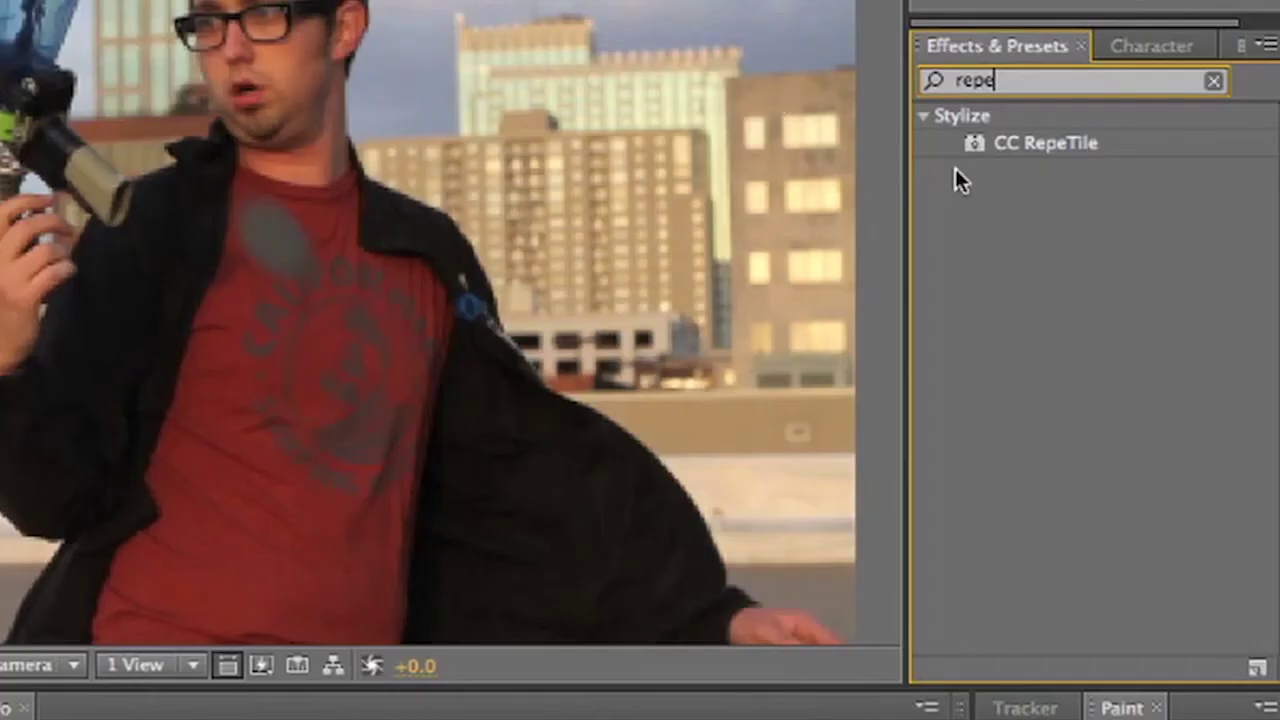
Apply CC RepeTile to Pre-comp 3 with Expand Right 414, Left 387, Down 346, Up 362 and Unfold tiling
drag(1029, 143, 420, 330)
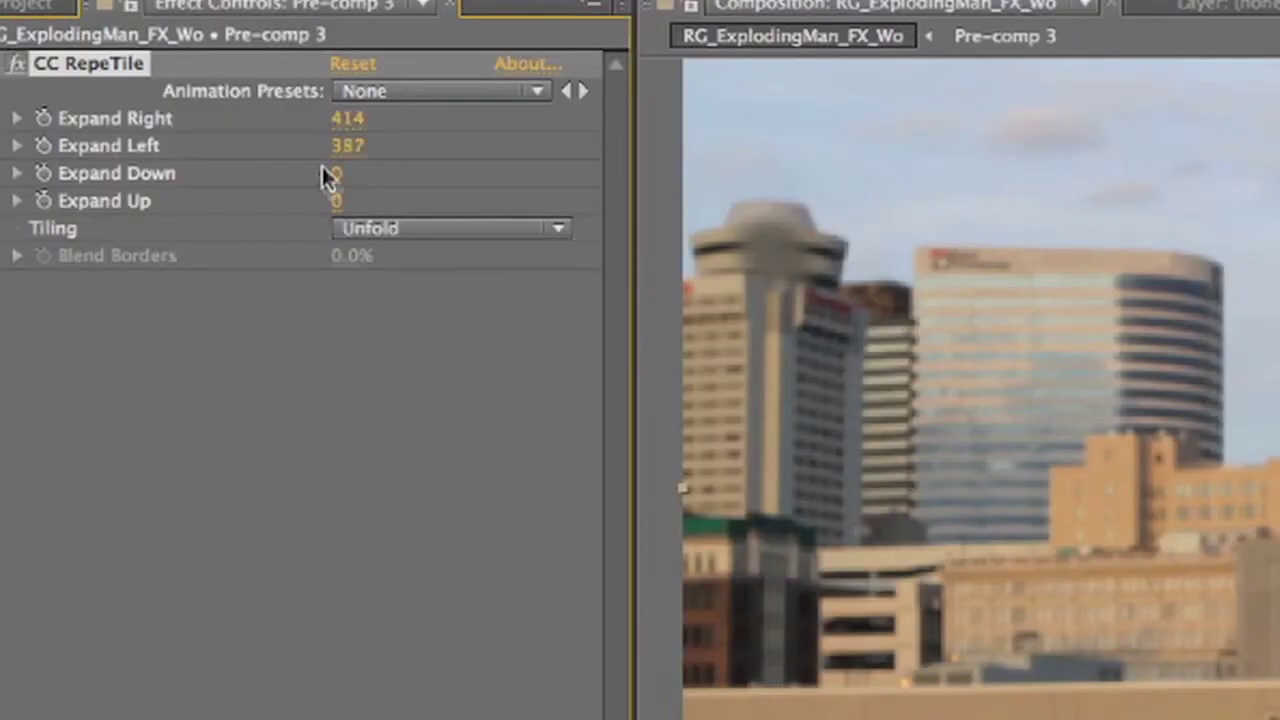
drag(336, 173, 708, 172)
drag(336, 200, 694, 214)
Apply the Wiggle - position preset to Pre-comp 3, with Wiggle Amount keyframed to 0.0 at 0:00:01:10, and preview the shake
text(wiggle)
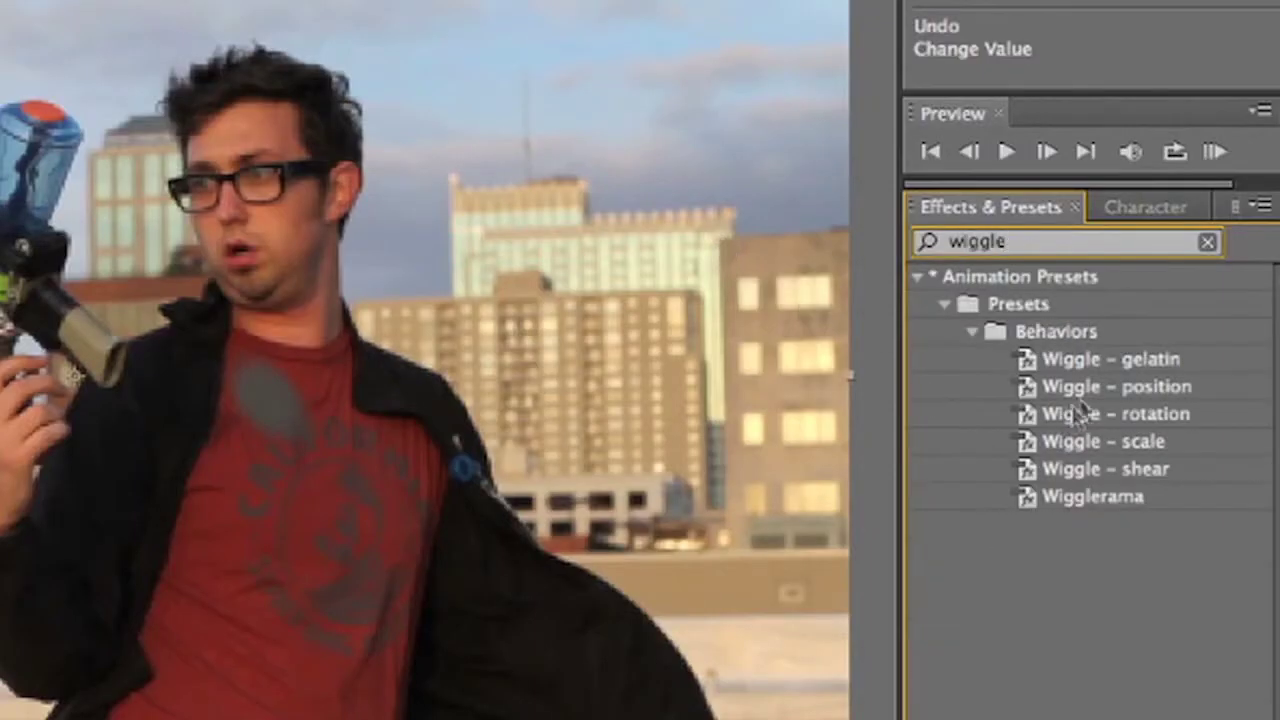
drag(1069, 392, 206, 471)
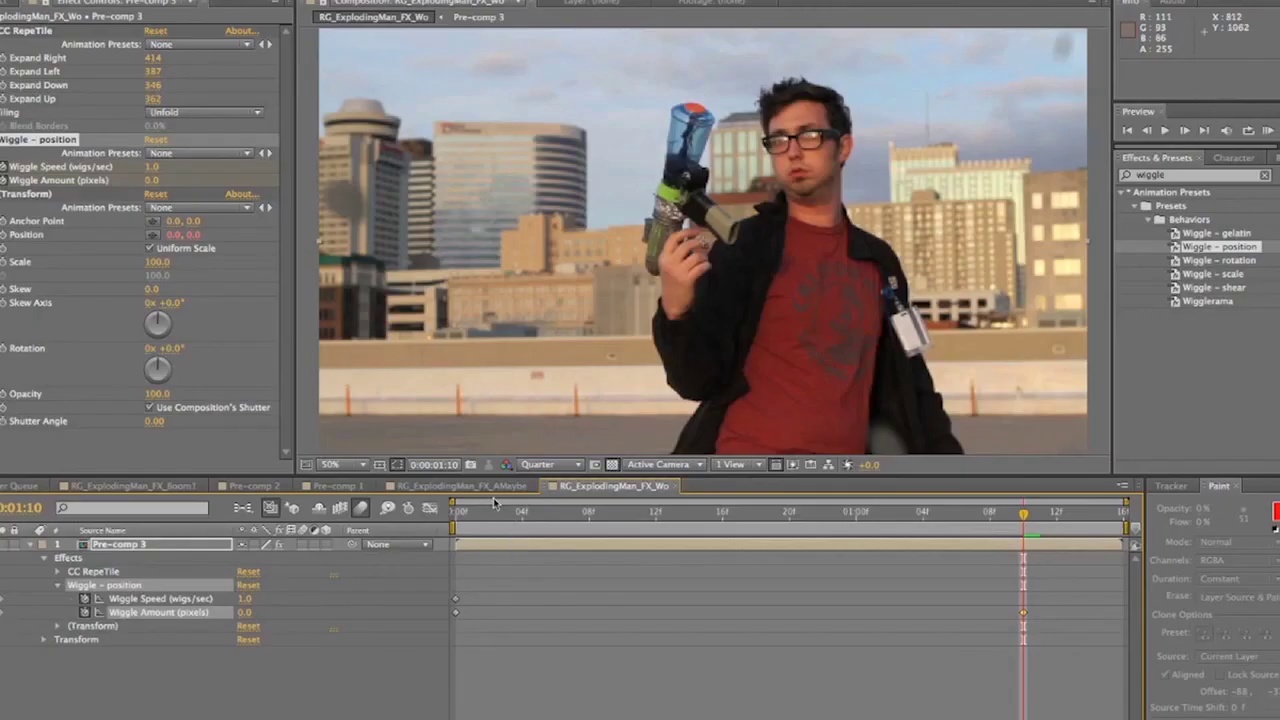
key(space)
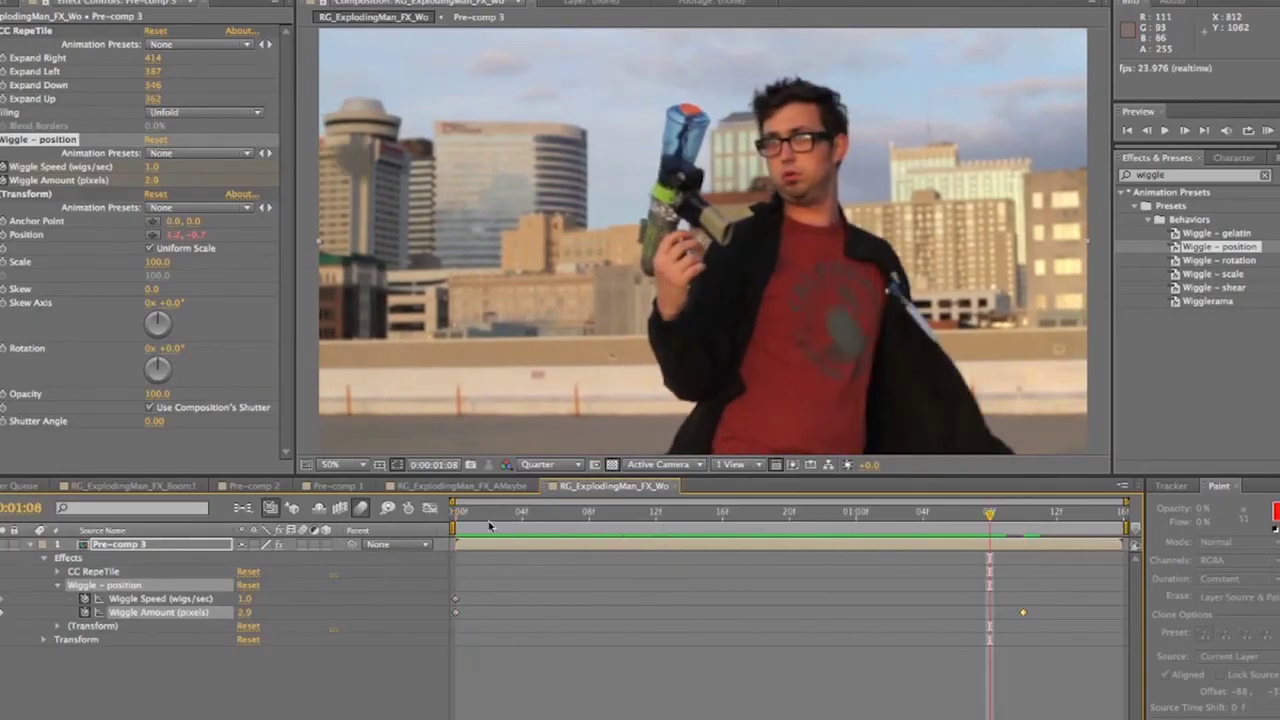
key(space)
key(space)
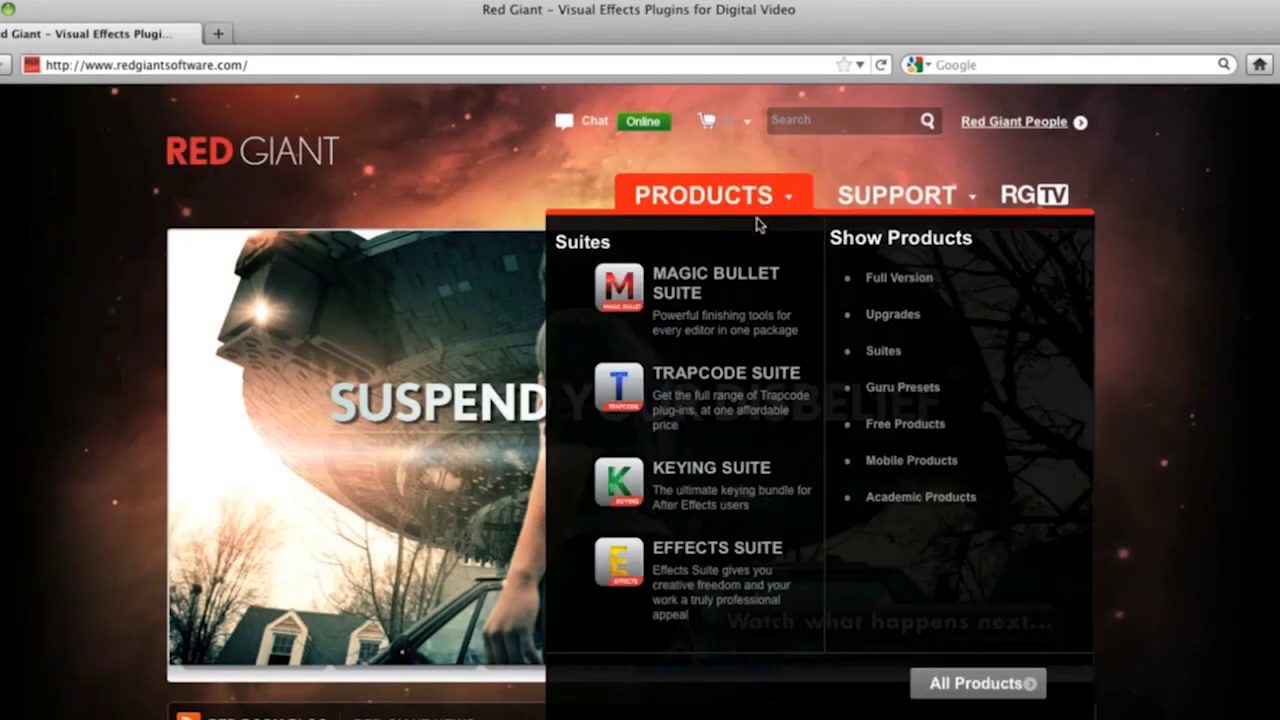
In the browser, open the Trapcode Suite product page on the Red Giant website and its free trial
click(720, 373)
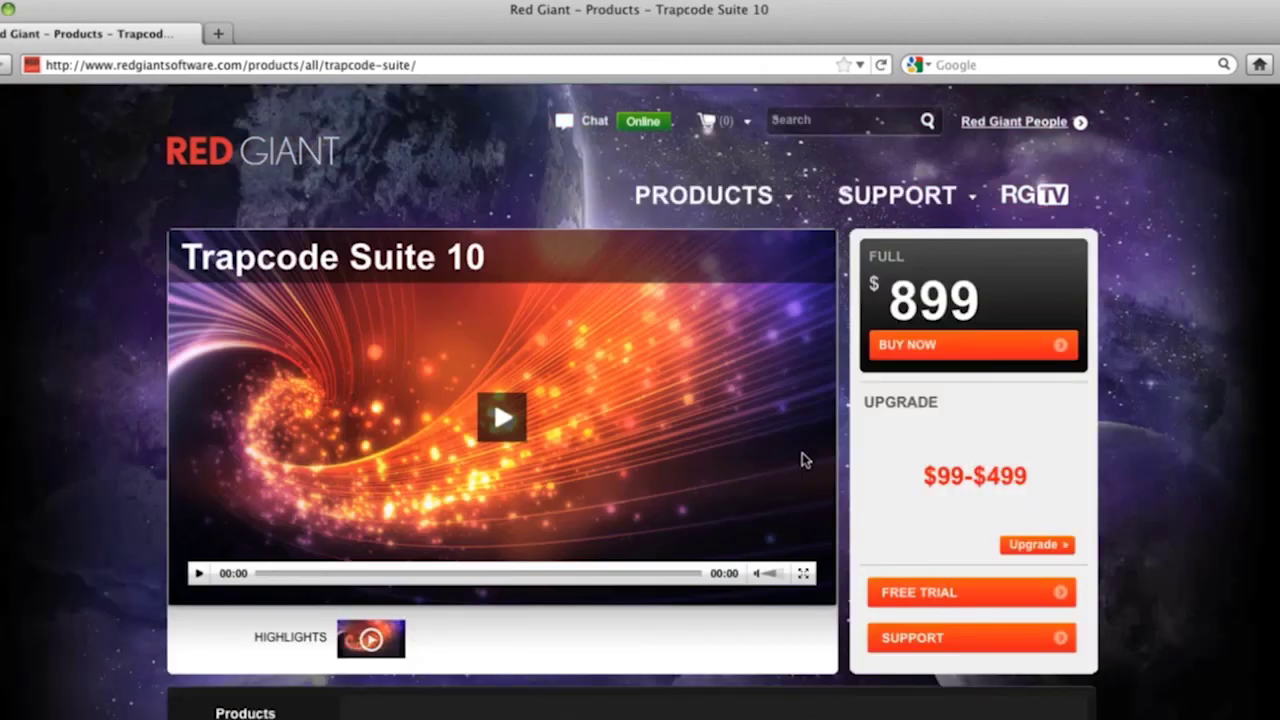
click(922, 598)
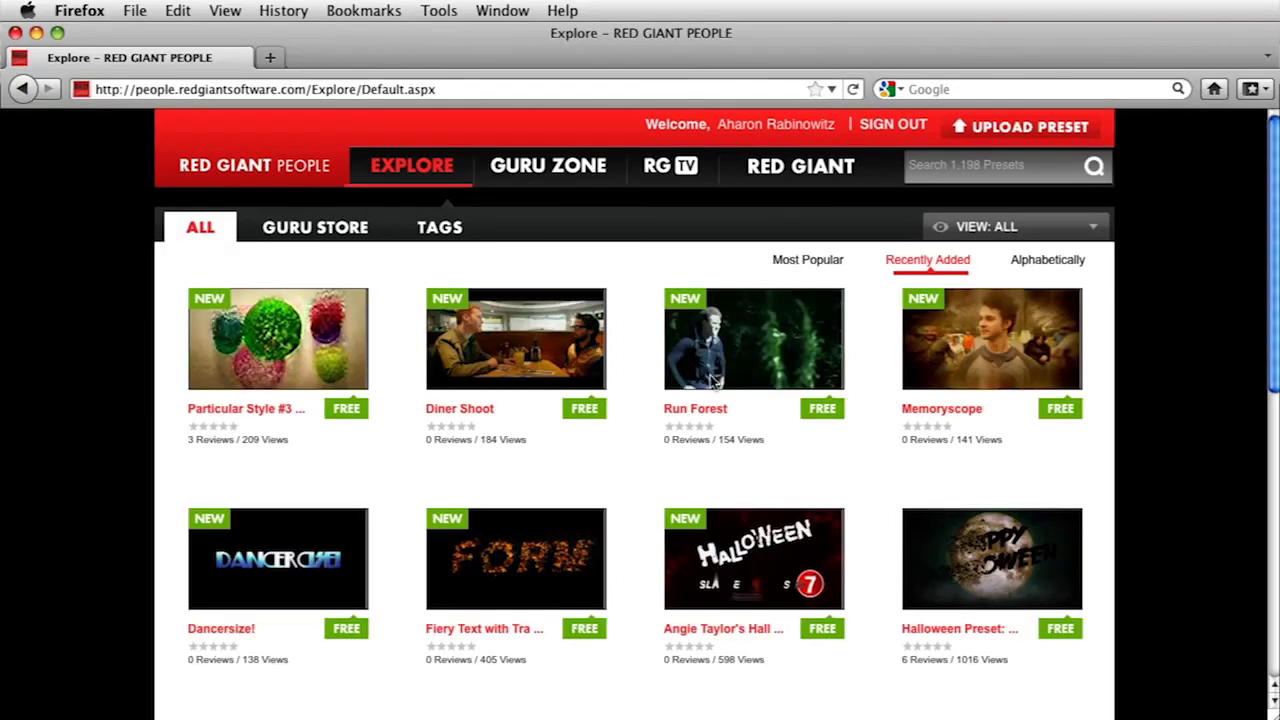
Preview the Run Forest, Dancersize!, Fiery Text and Halloween preset thumbnails on the Red Giant People Explore page
mouse_move(712, 380)
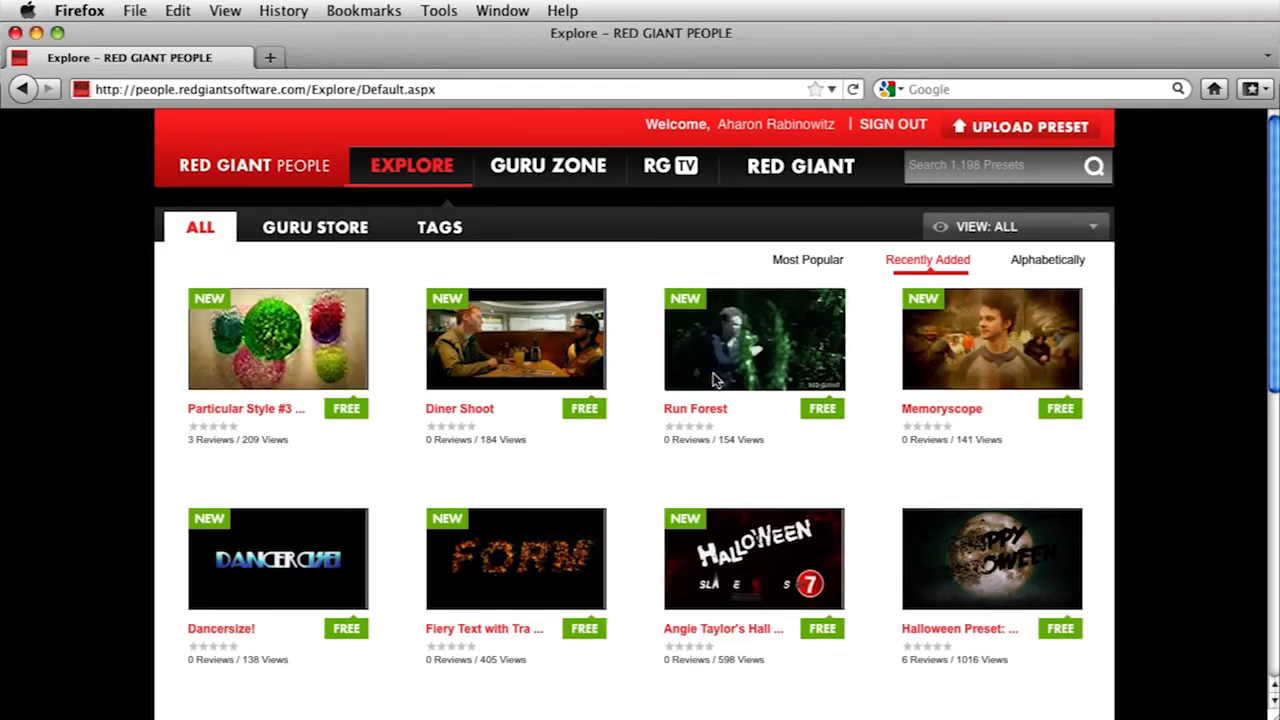
mouse_move(353, 535)
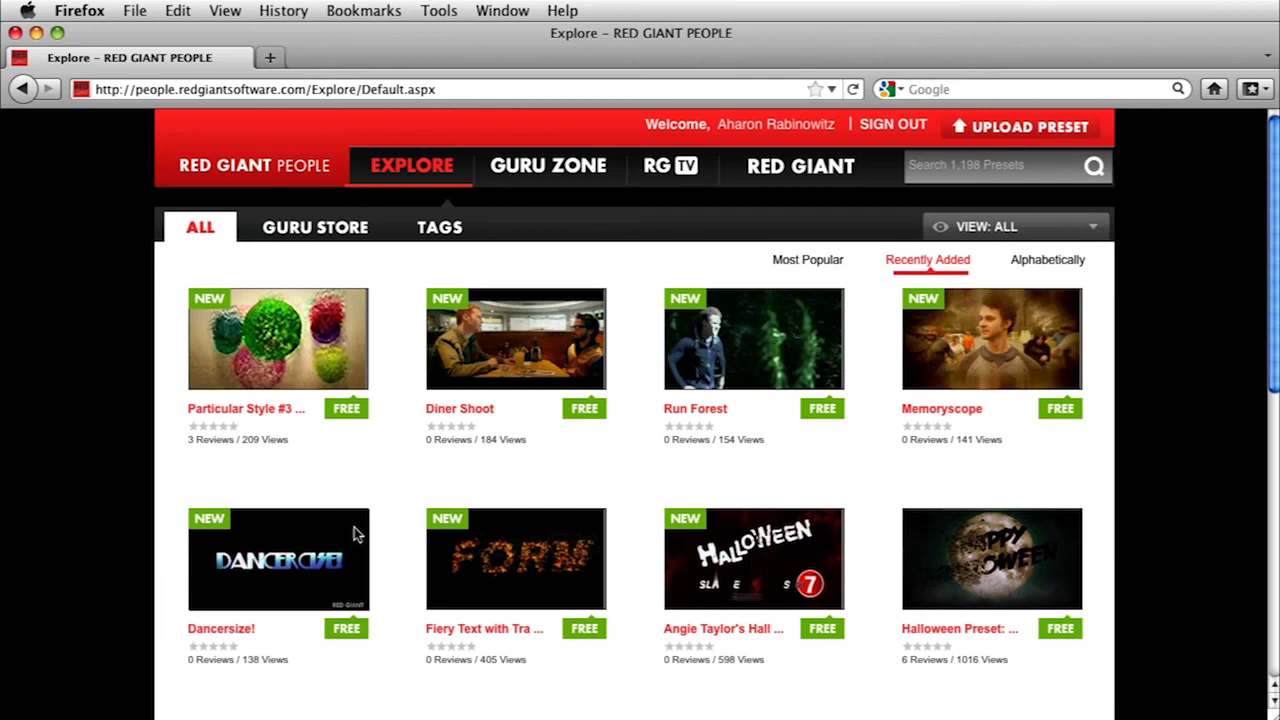
mouse_move(491, 561)
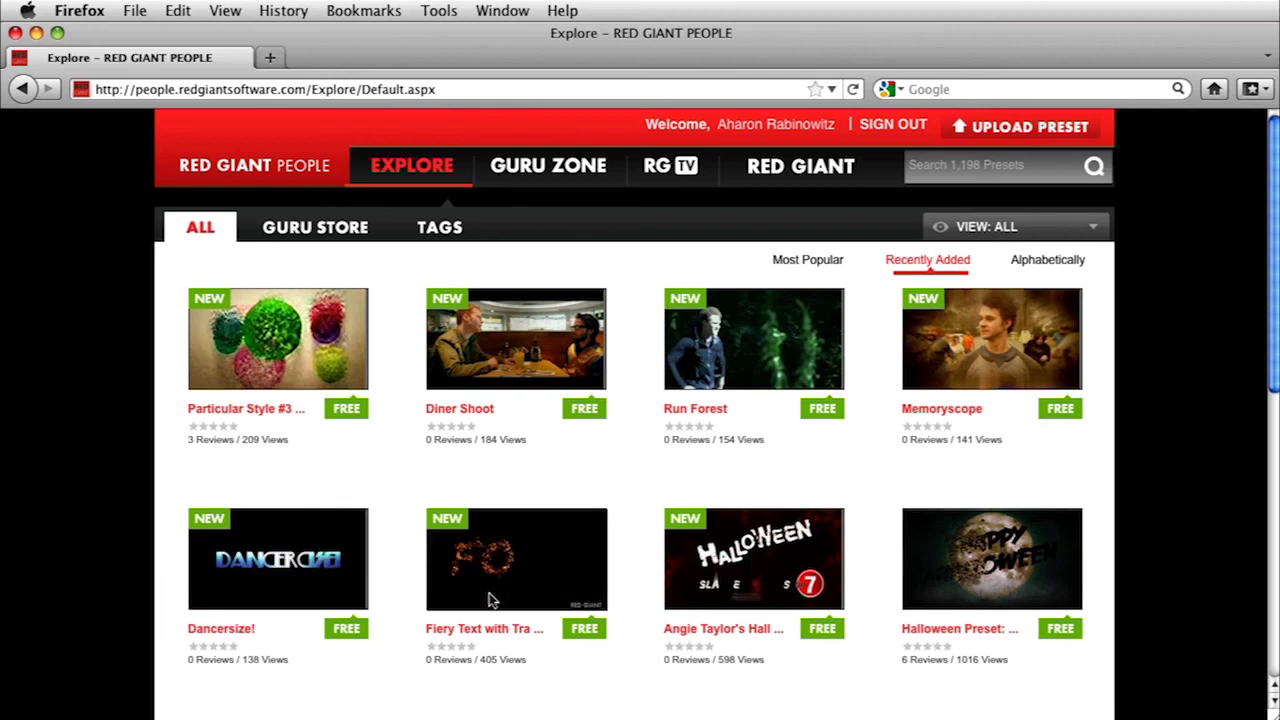
mouse_move(820, 580)
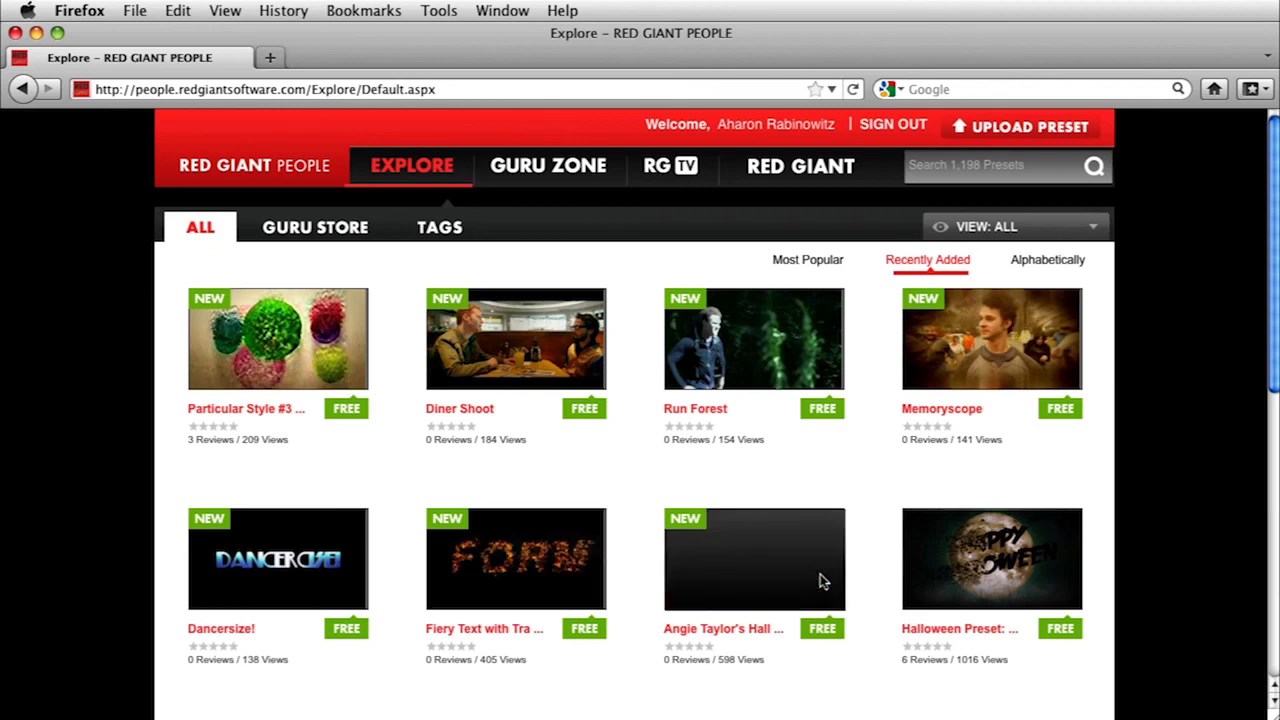